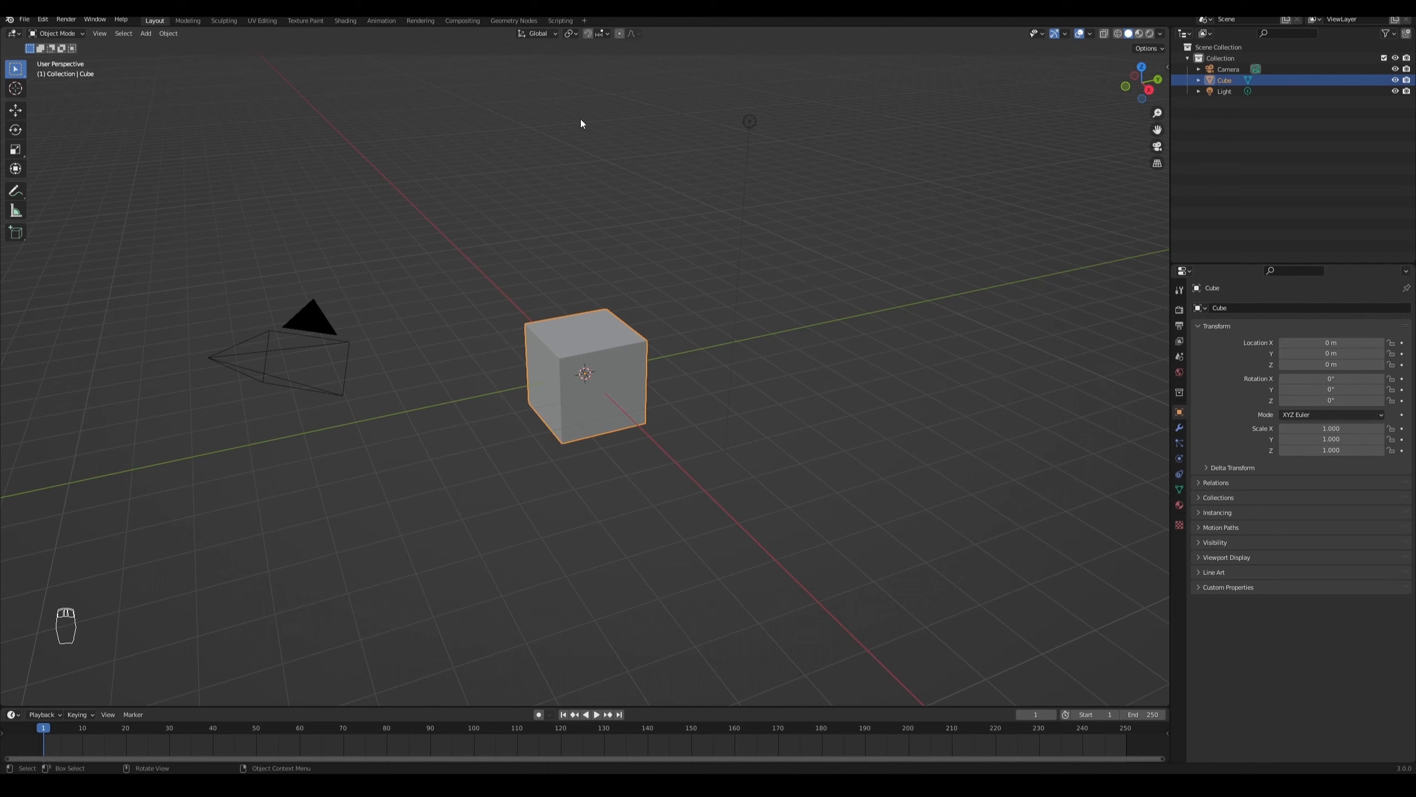
# Step: Create a new collection under the Scene Collection and name it Camera&Lights
pyautogui.click(1410, 47)
pyautogui.click(1406, 33)
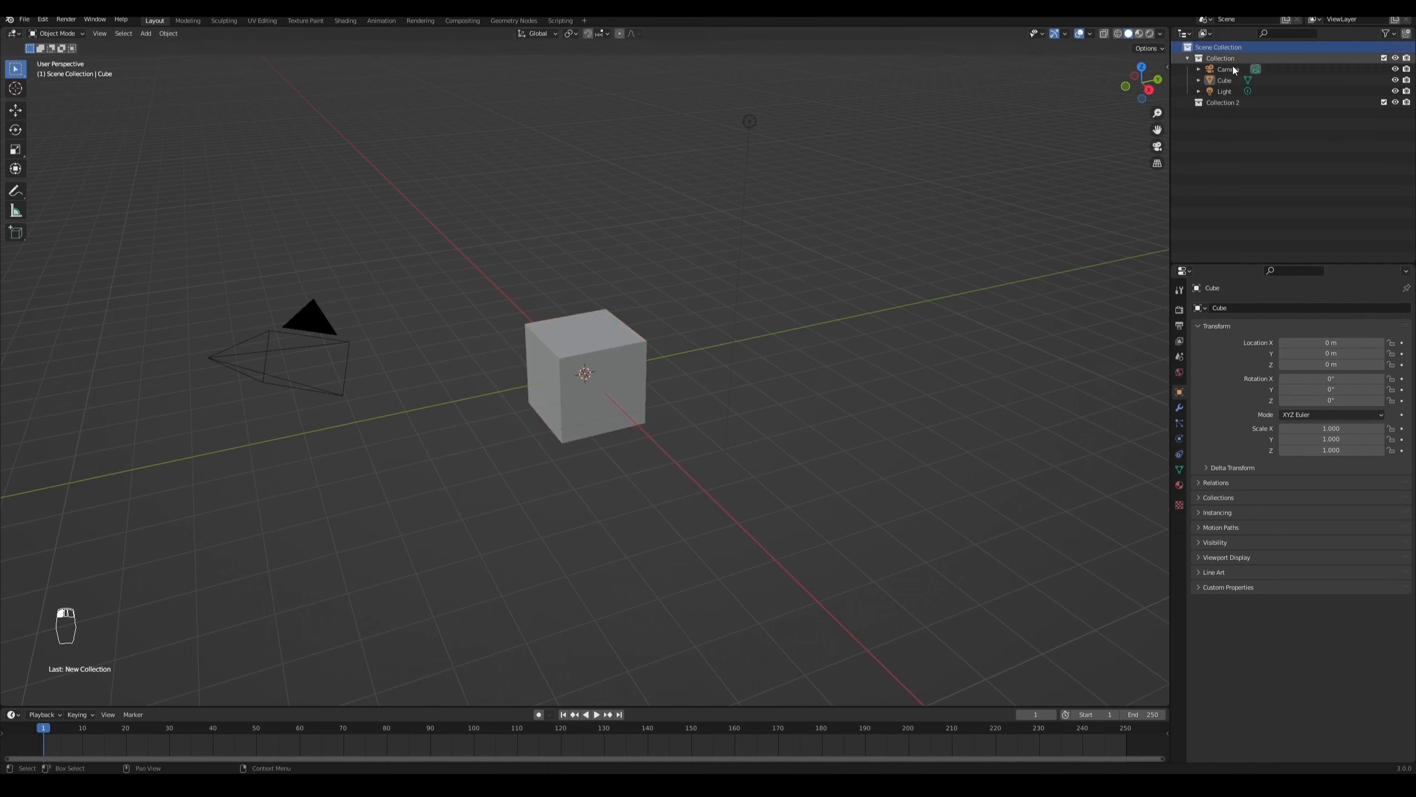
pyautogui.doubleClick(1221, 104)
pyautogui.write('Camera')
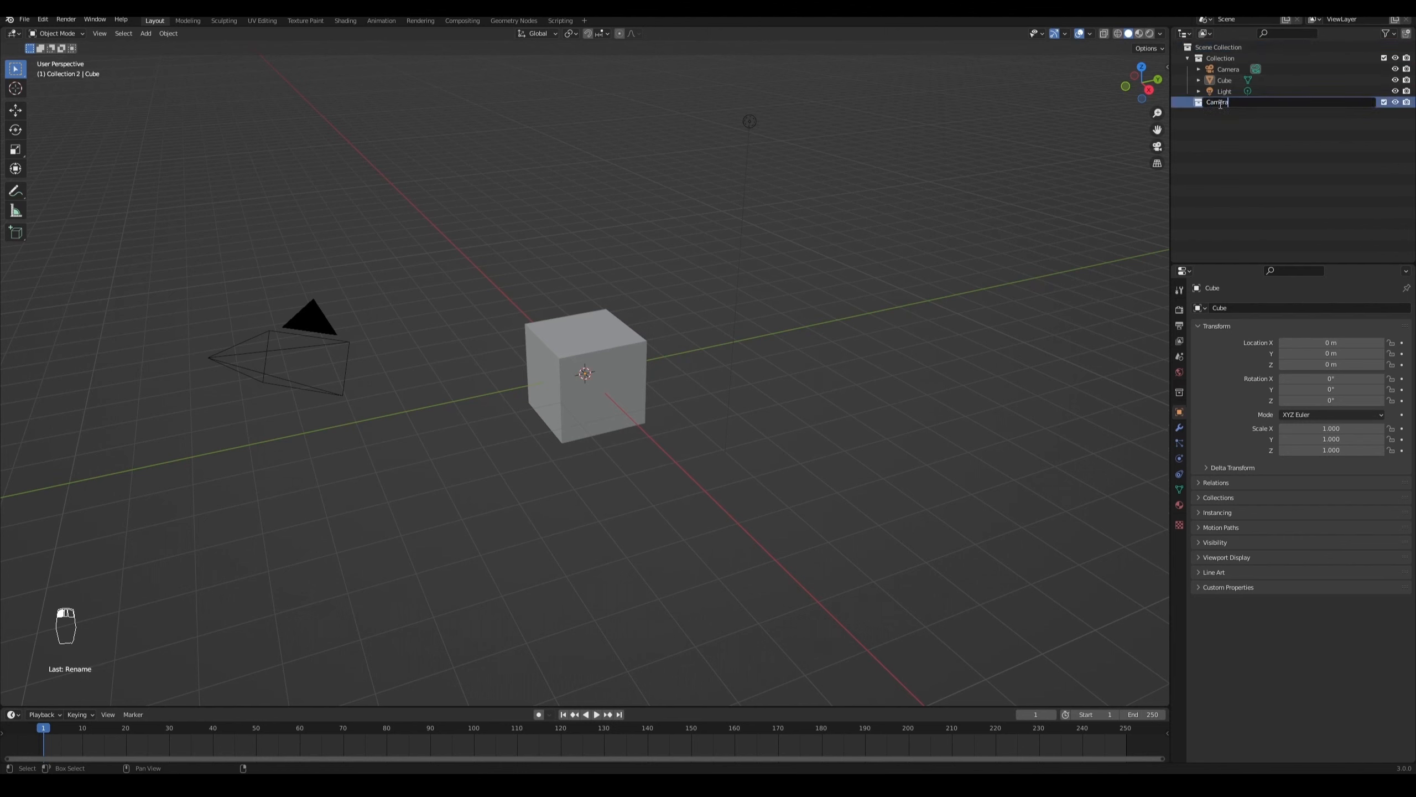
pyautogui.write('&Lights')
pyautogui.press('Return')
# Step: Move the Light and Camera objects into the Camera&Lights collection
pyautogui.click(1222, 91)
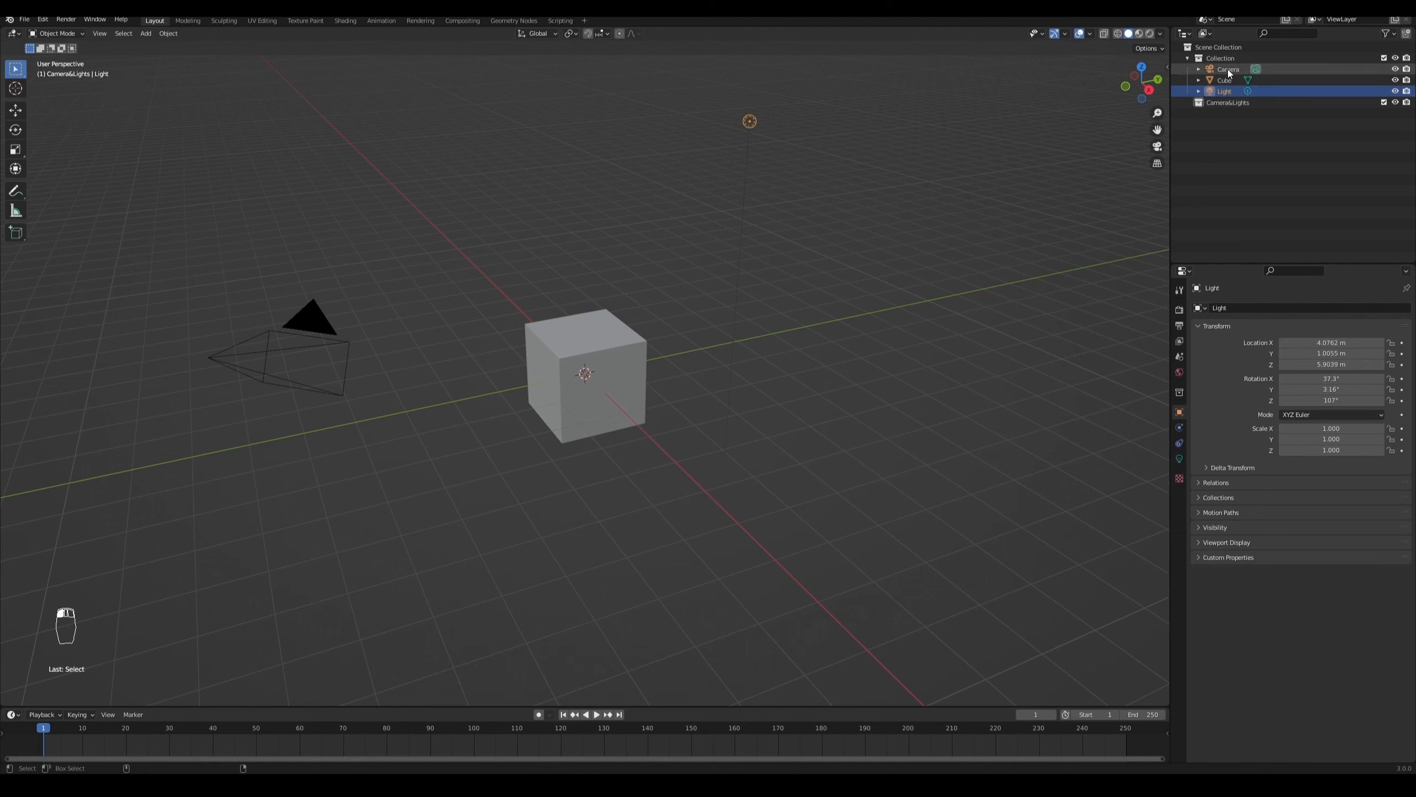
pyautogui.keyDown('ctrl'); pyautogui.click(1228, 69); pyautogui.keyUp('ctrl')
pyautogui.moveTo(1228, 68); pyautogui.dragTo(1229, 103)
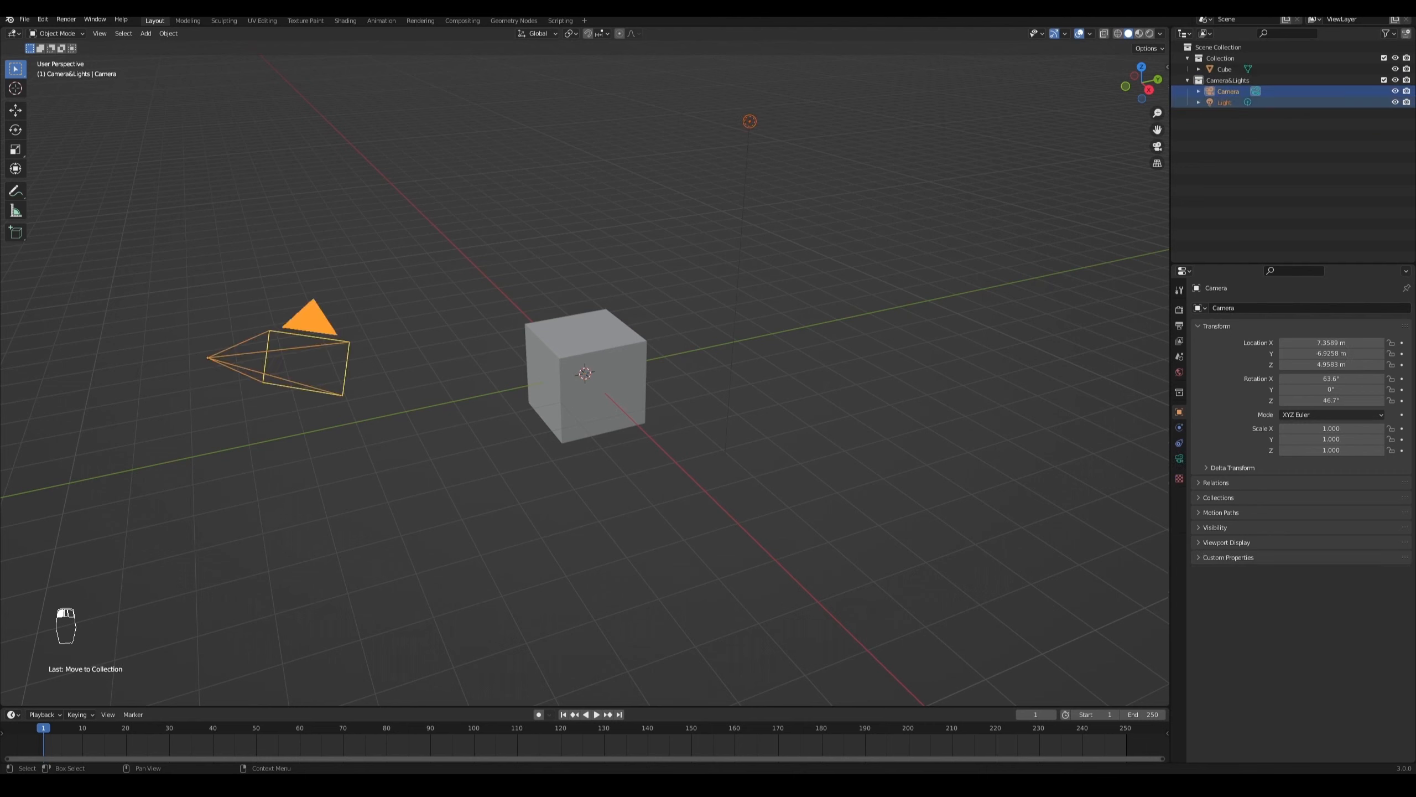
# Step: Enable the Selectable restriction toggle so its column is available in the outliner
pyautogui.click(1393, 34)
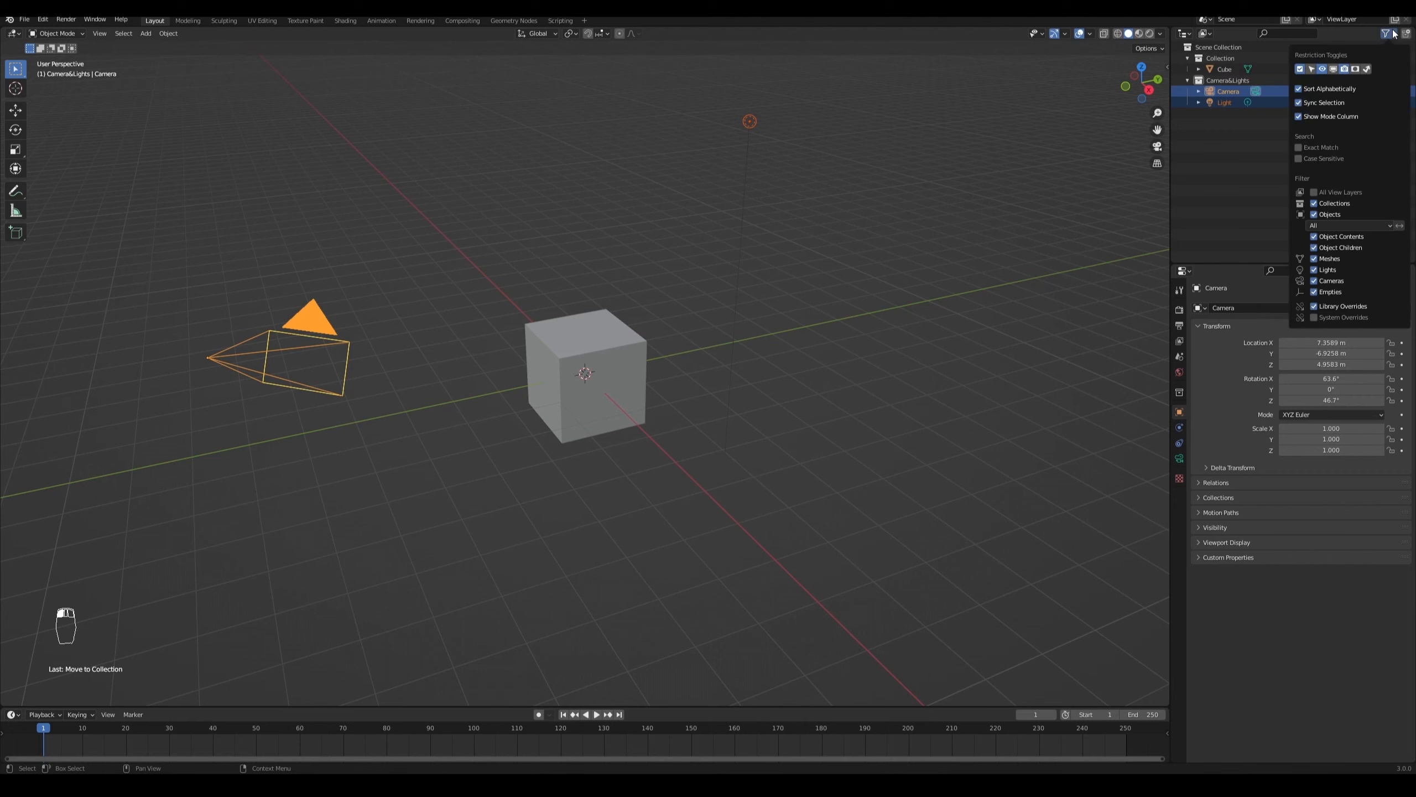
pyautogui.click(1312, 69)
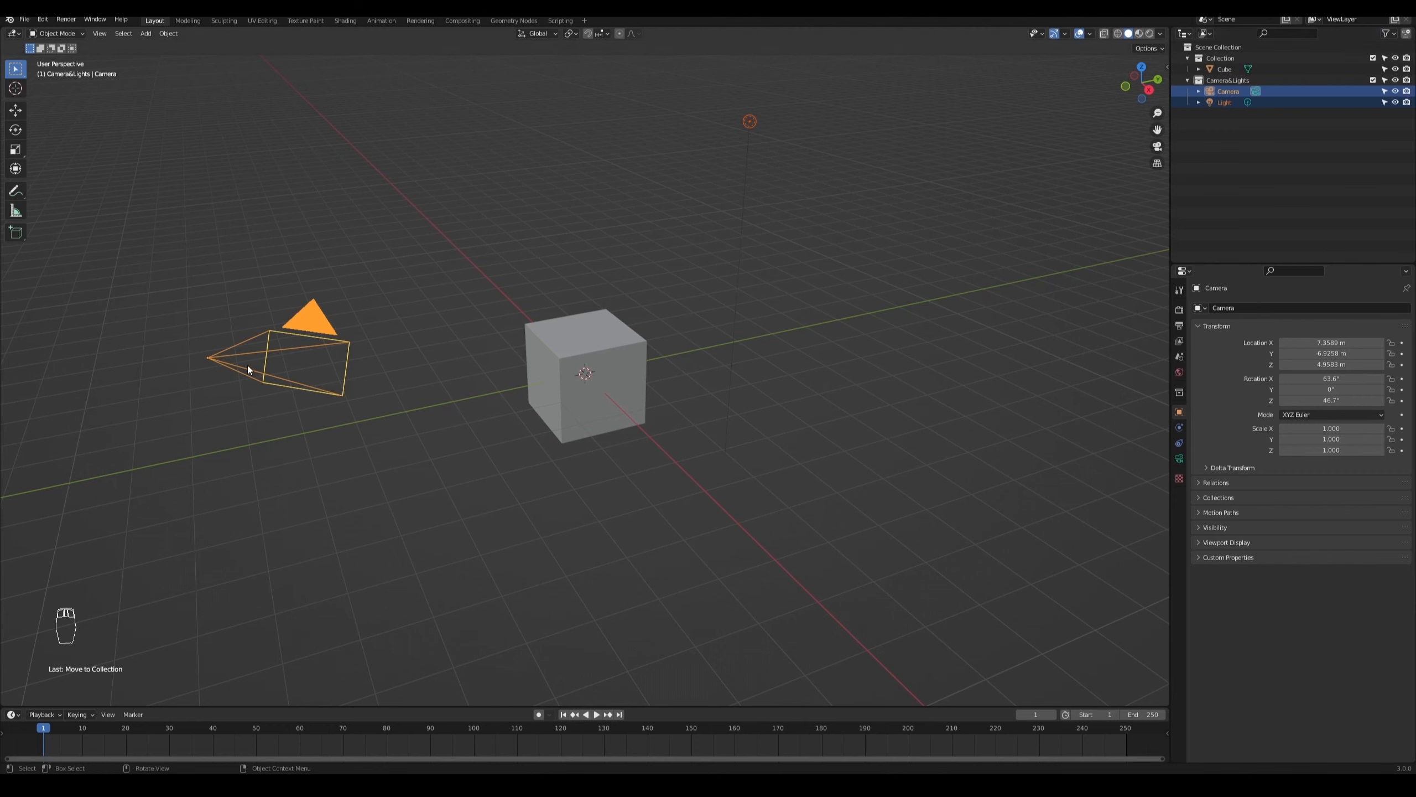
# Step: View the scene through the camera with rendered shading and deselect all objects
pyautogui.press('KP_0')
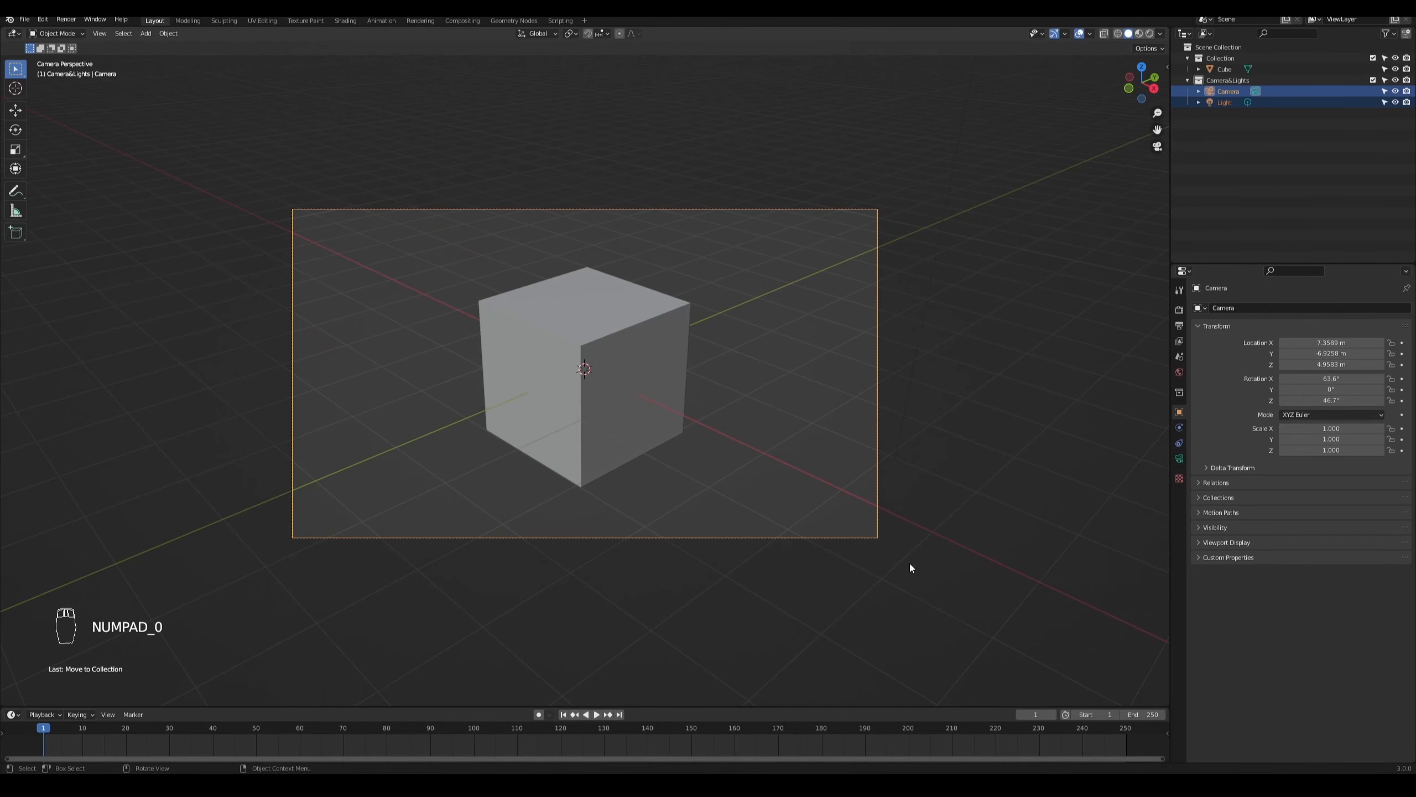
pyautogui.click(1150, 32)
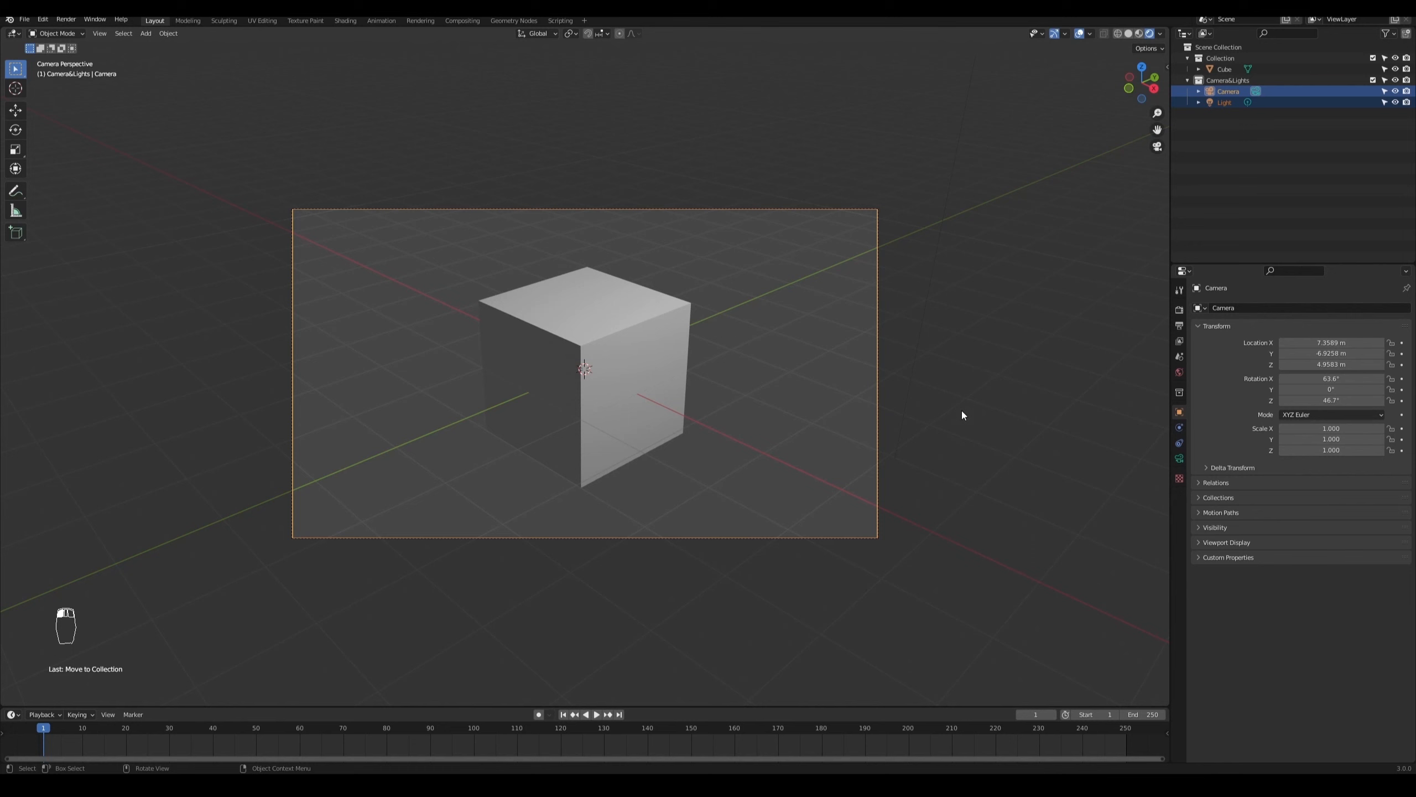
pyautogui.click(958, 430)
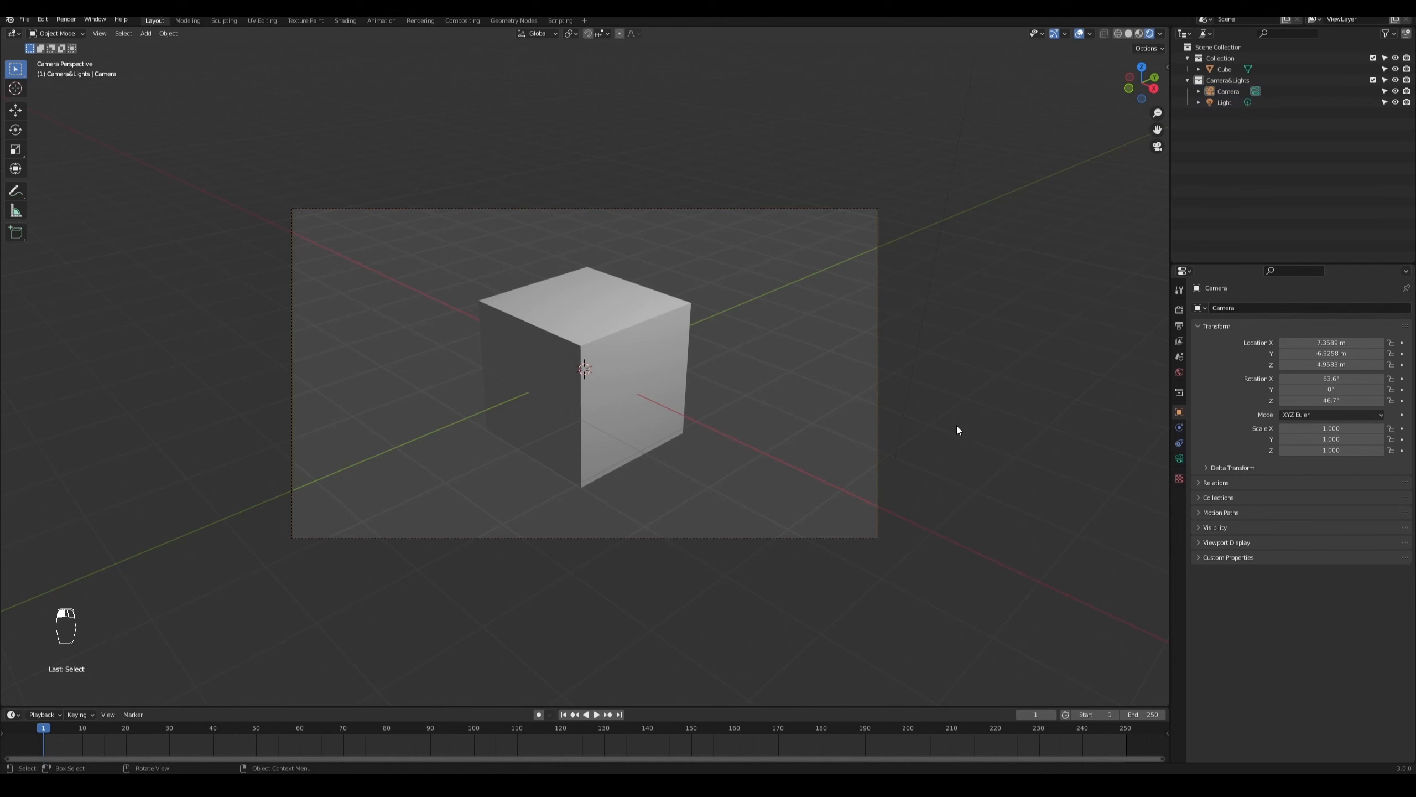
# Step: Raise the cube along Z to about 1 m in front view so its base sits on the ground line
pyautogui.press('KP_1')
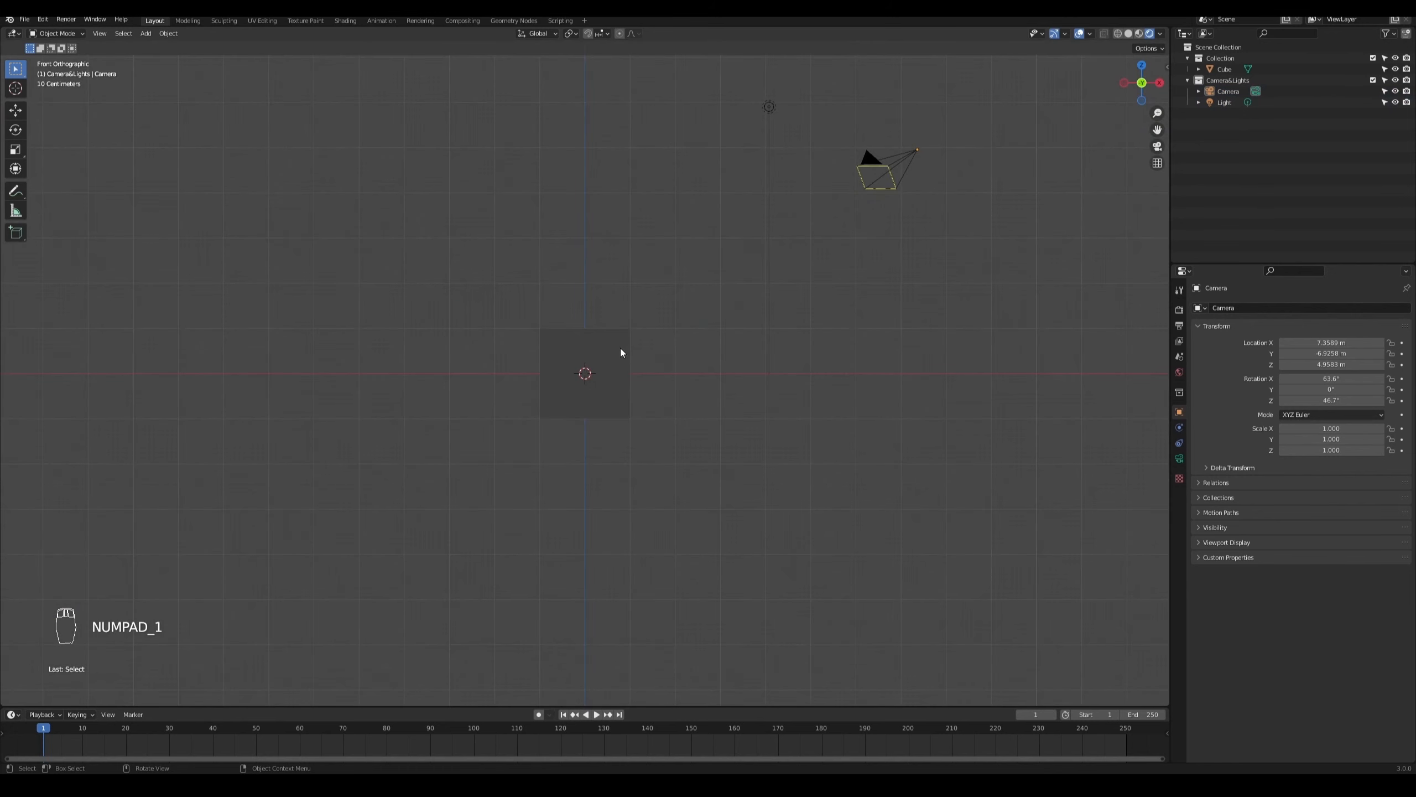
pyautogui.click(600, 351)
pyautogui.press('g')
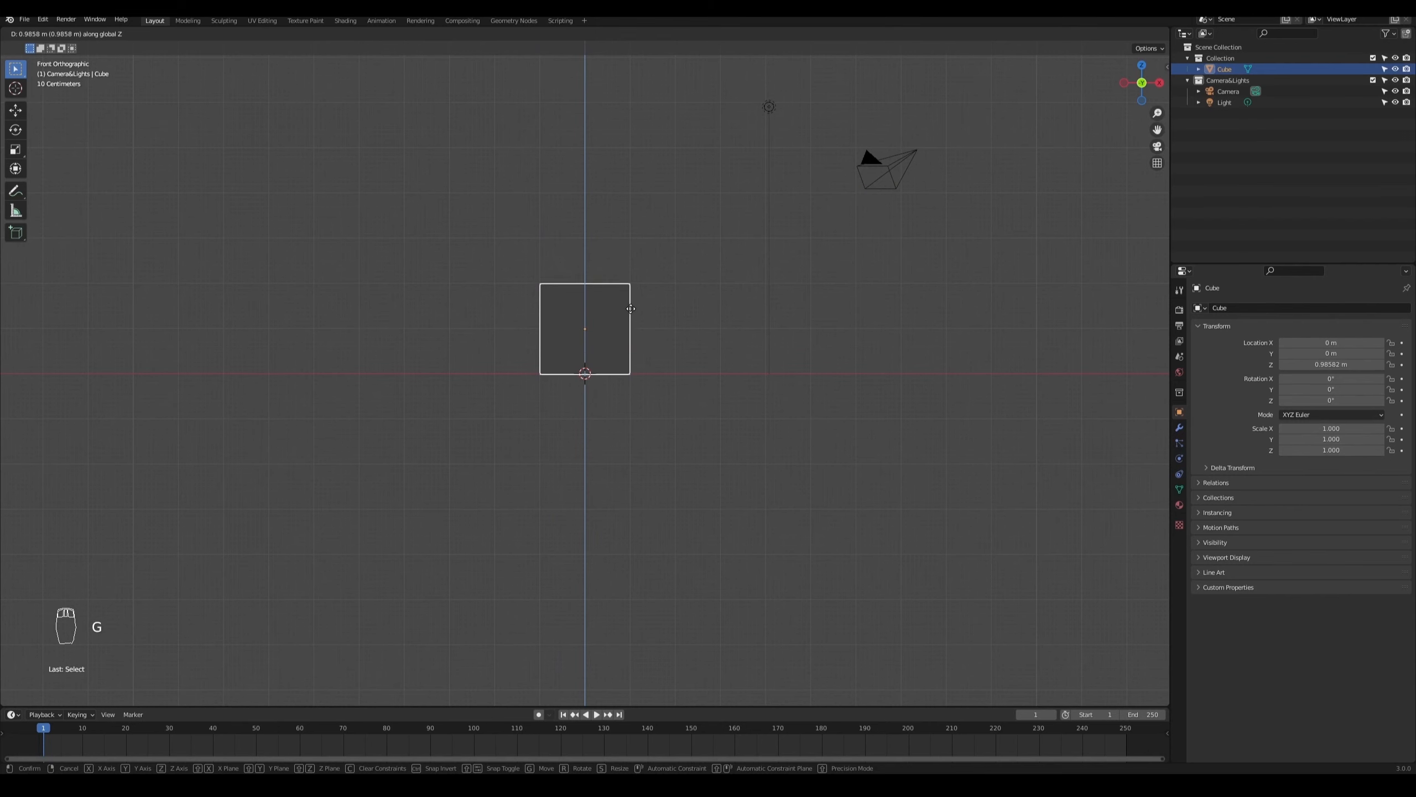
pyautogui.click(630, 311)
pyautogui.scroll(10, 624, 342)
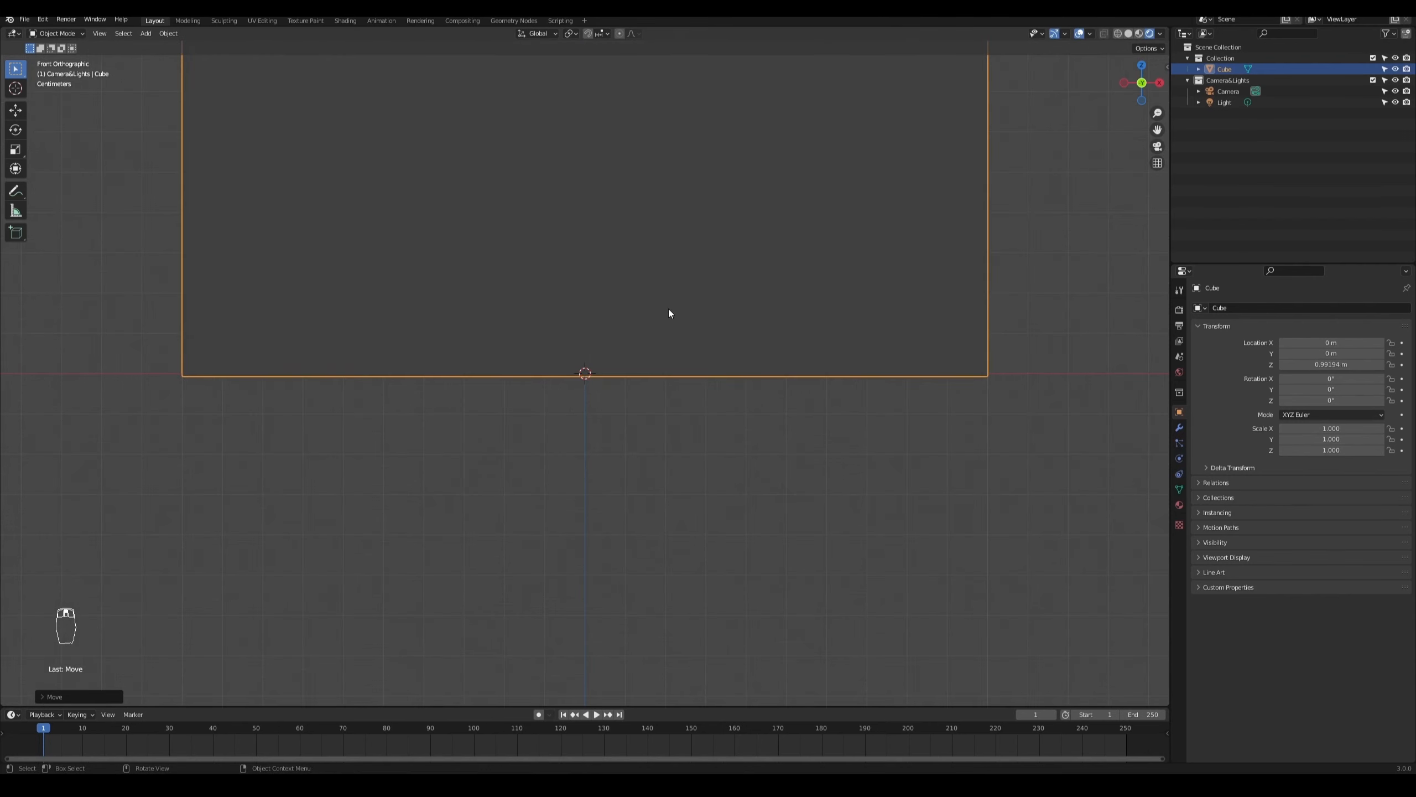
pyautogui.press('g')
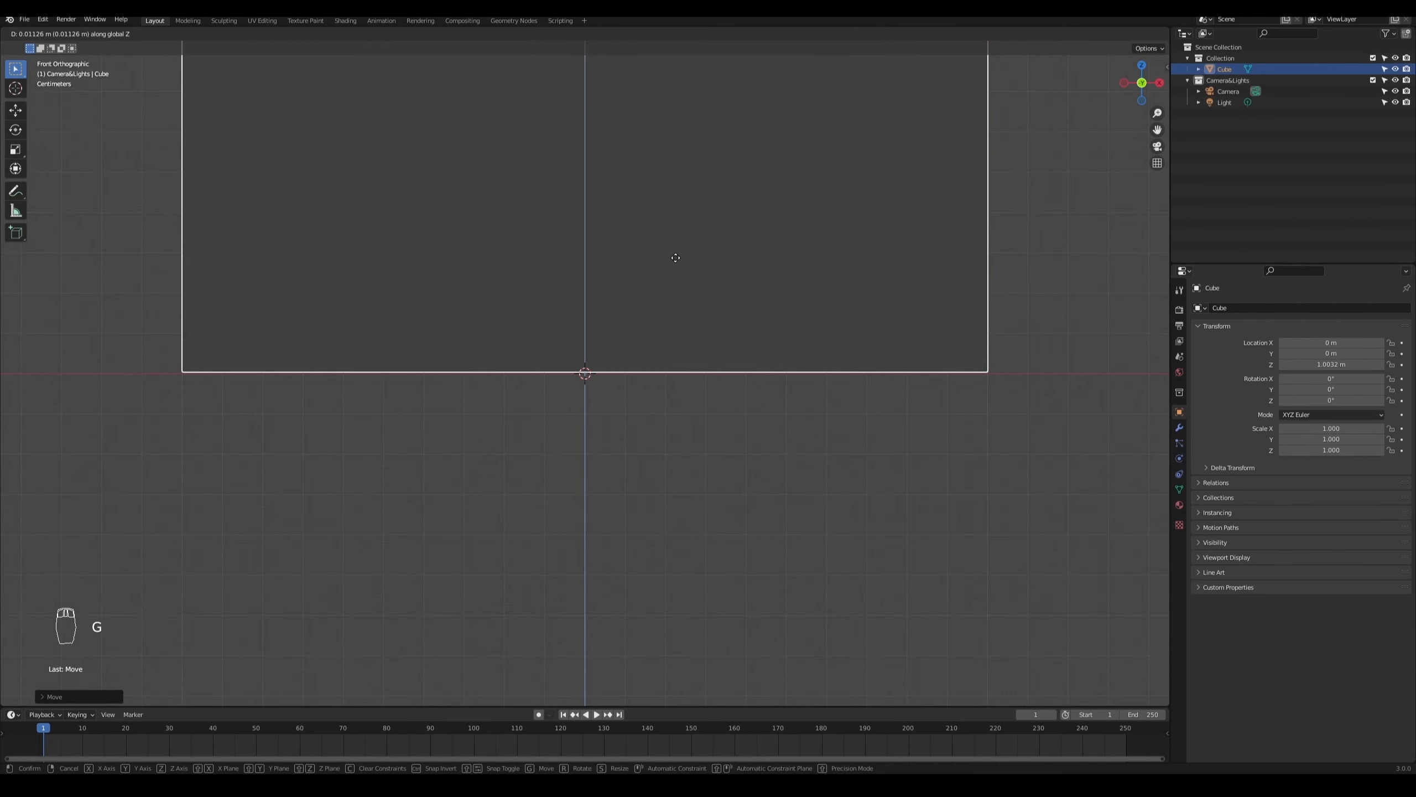
pyautogui.click(675, 260)
pyautogui.scroll(-6, 678, 262)
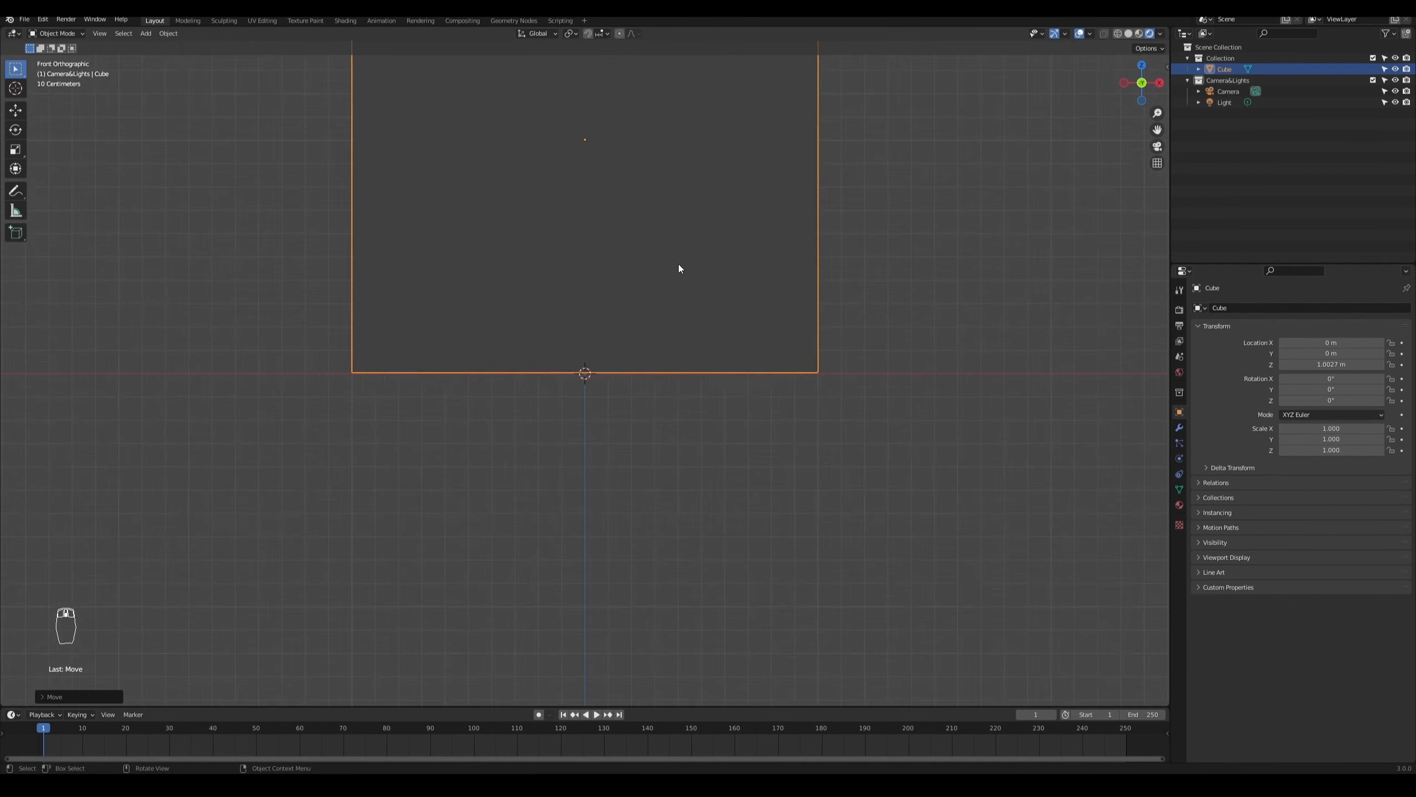
# Step: Add a plane mesh under the cube and scale it up about 16.4 times as a floor
pyautogui.press('KP_0')
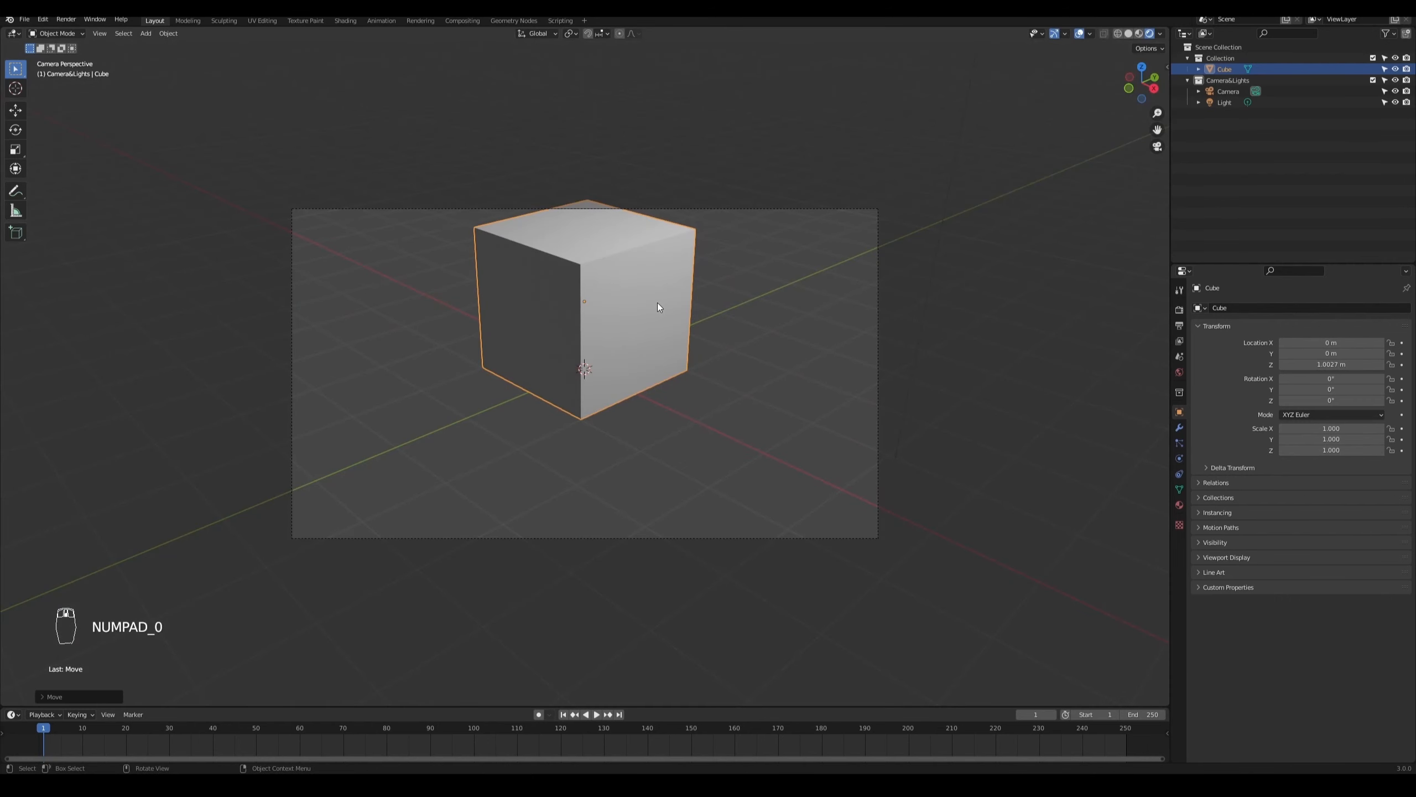
pyautogui.hotkey('shift', 'a')
pyautogui.moveTo(656, 310)
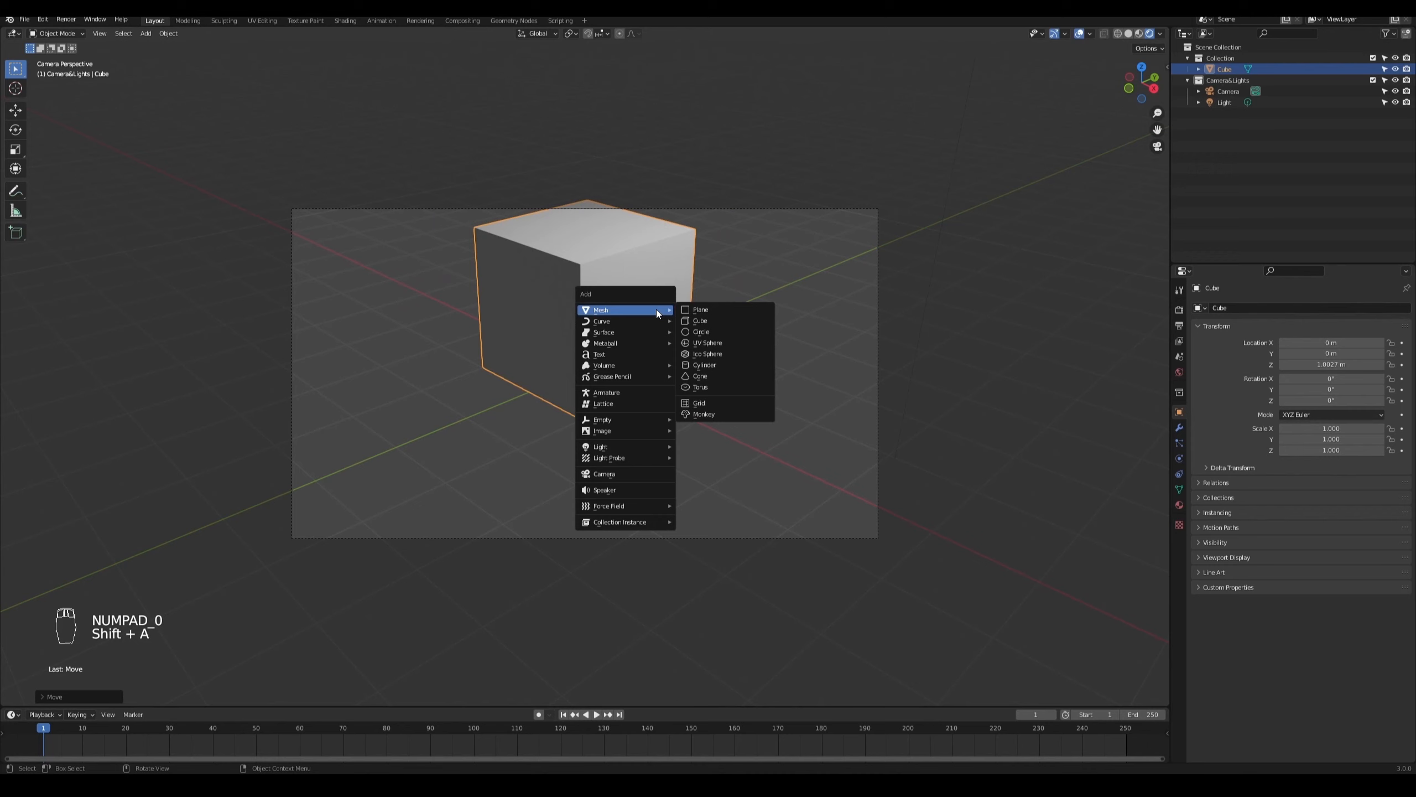
pyautogui.click(717, 310)
pyautogui.press('s')
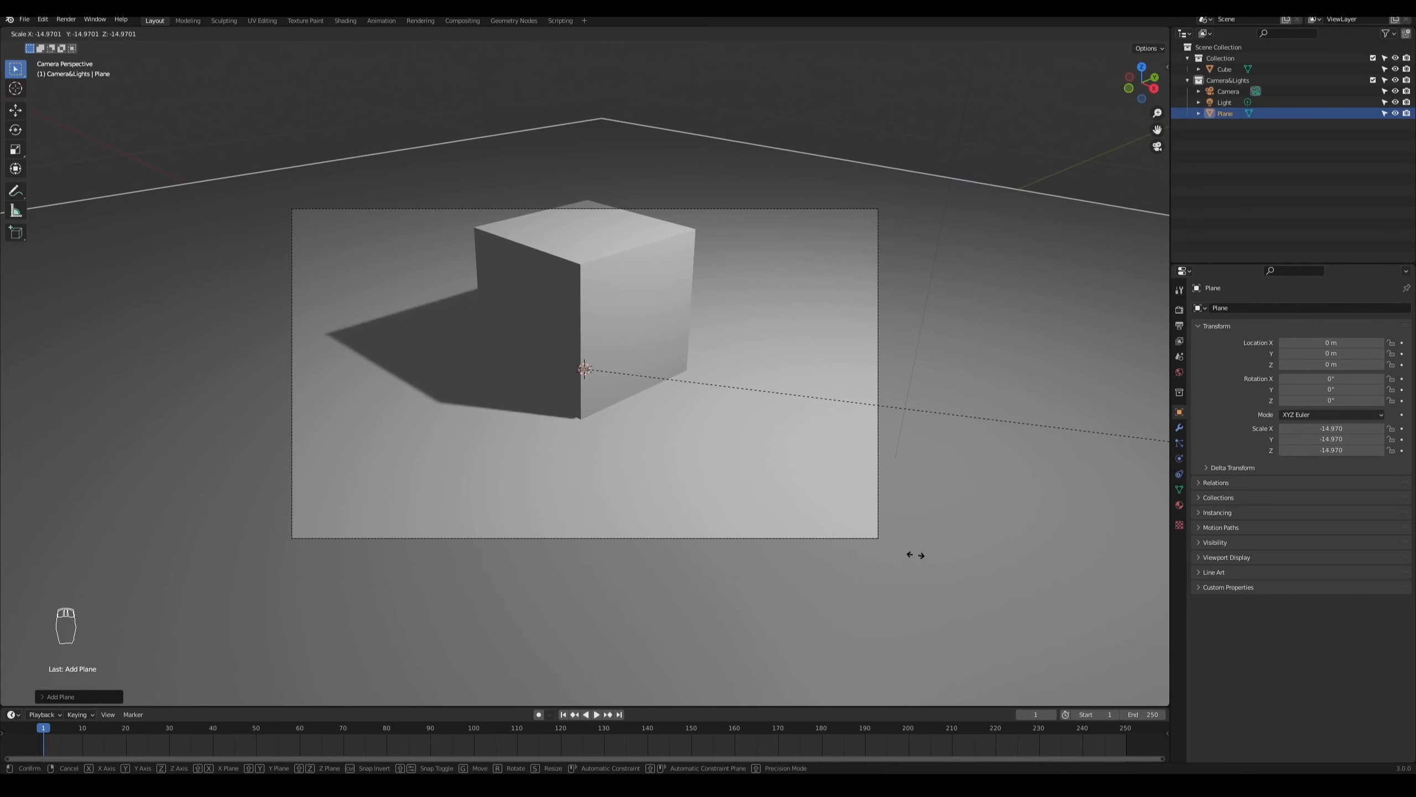
pyautogui.click(1053, 595)
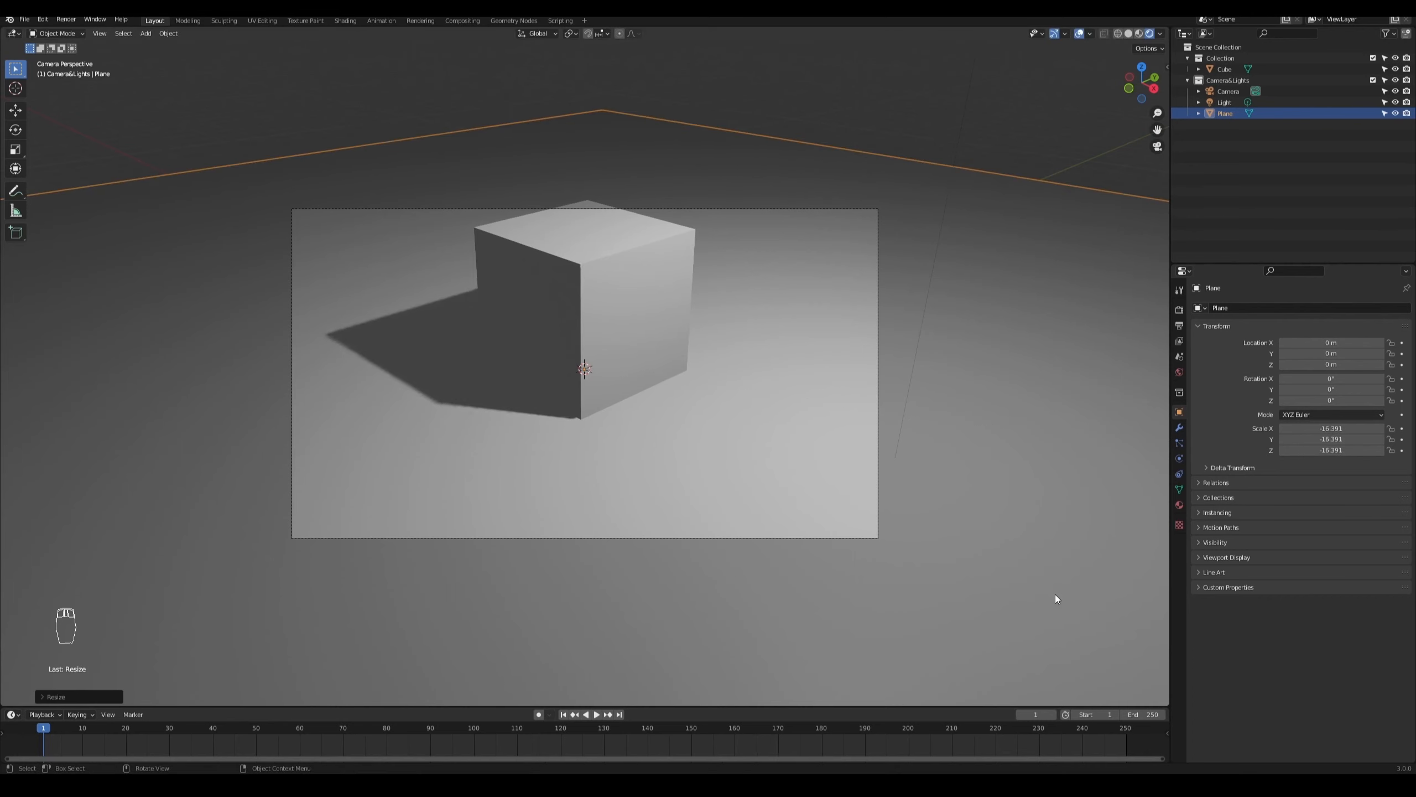
# Step: Apply the floor plane's scale and raise it about 0.0024 m along Z to meet the cube's base
pyautogui.hotkey('ctrl', 'a')
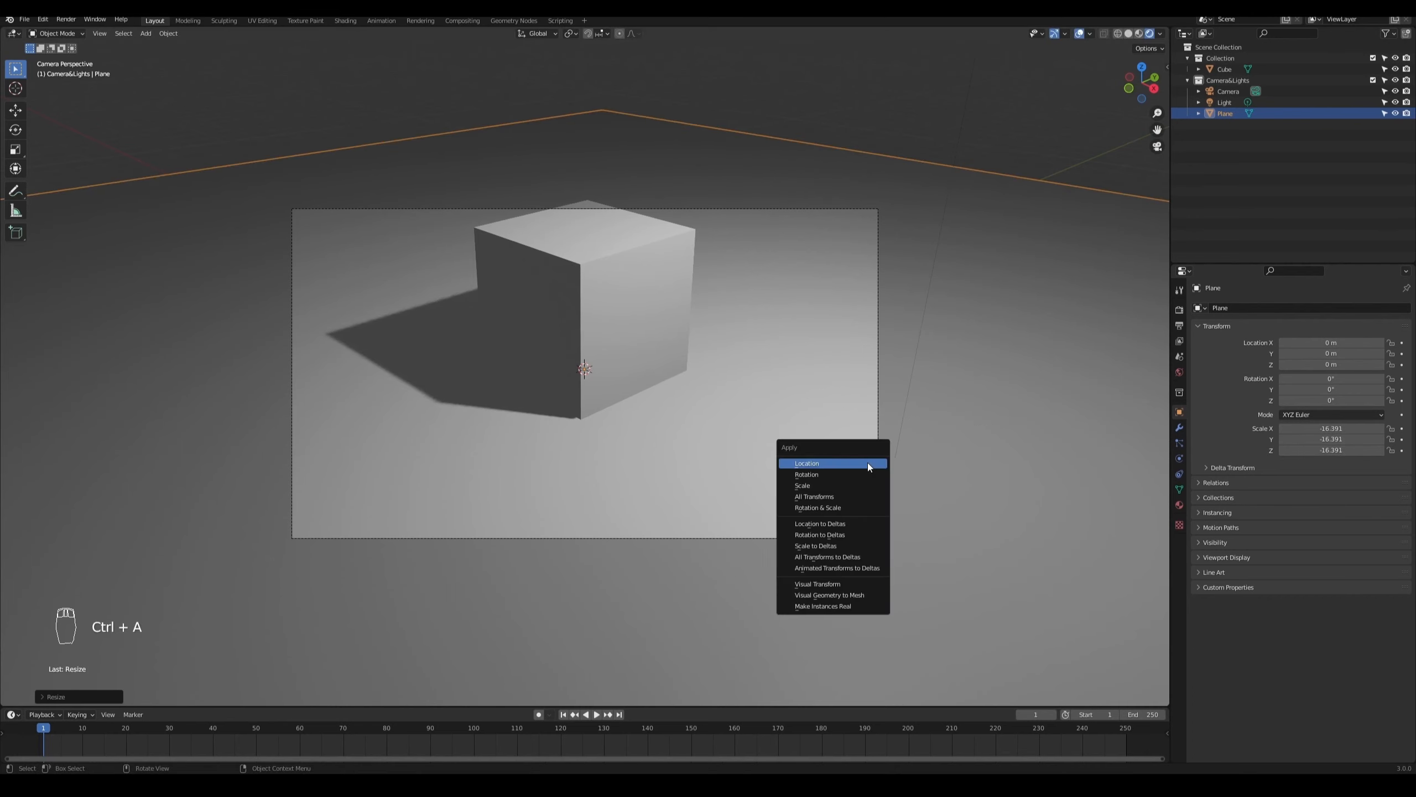
pyautogui.click(814, 485)
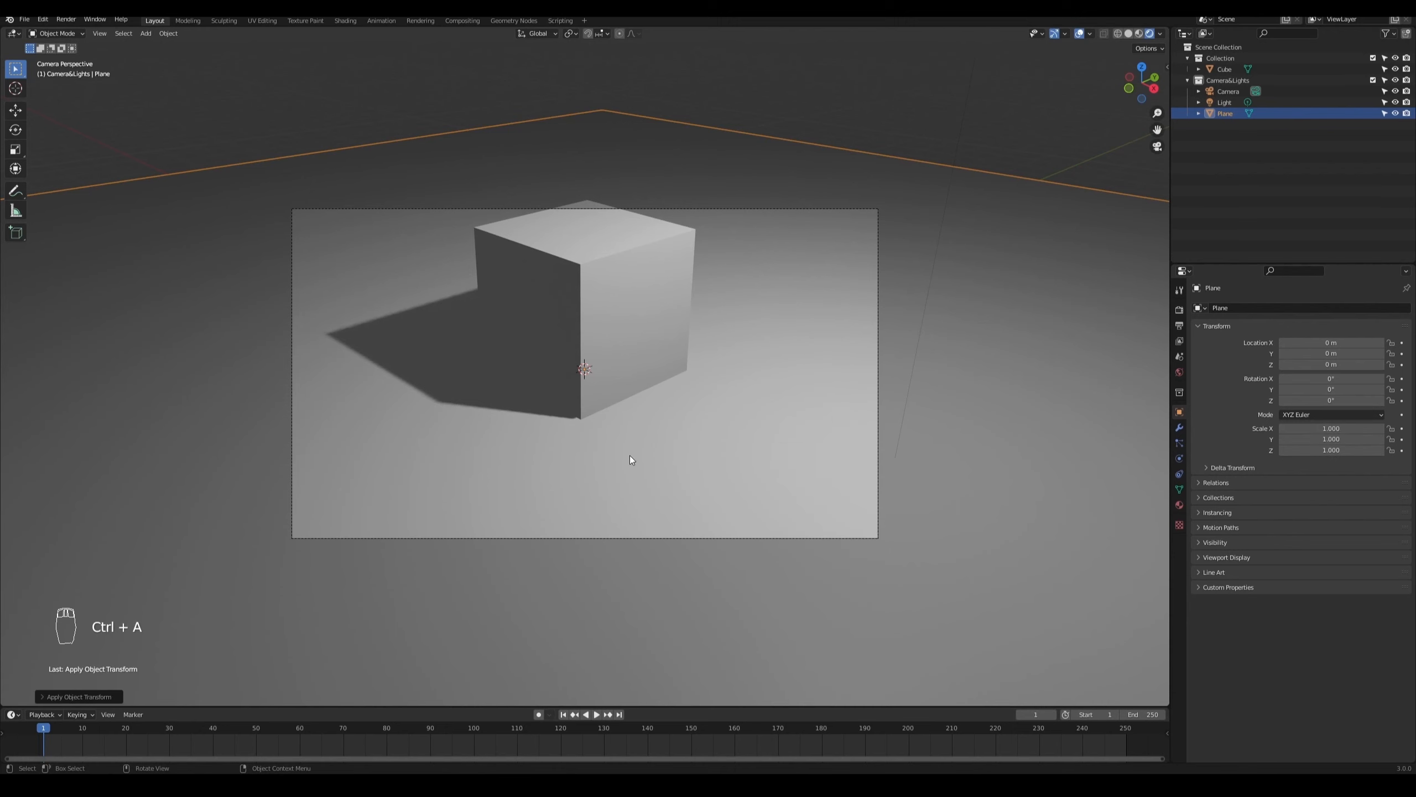
pyautogui.press('KP_1')
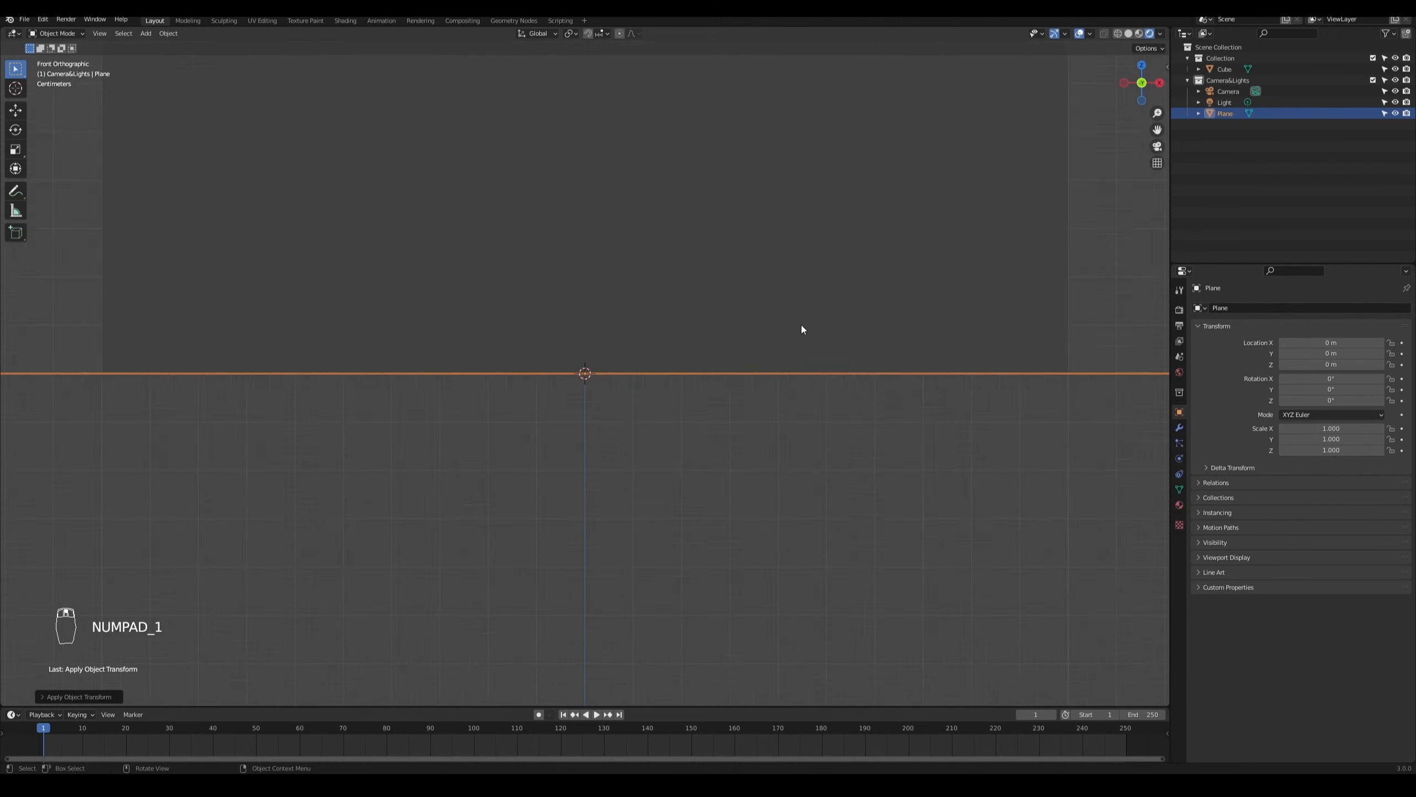
pyautogui.keyDown('shift'); pyautogui.moveTo(995, 406); pyautogui.dragTo(655, 449, button='middle'); pyautogui.keyUp('shift')
pyautogui.press('g')
pyautogui.press('z')
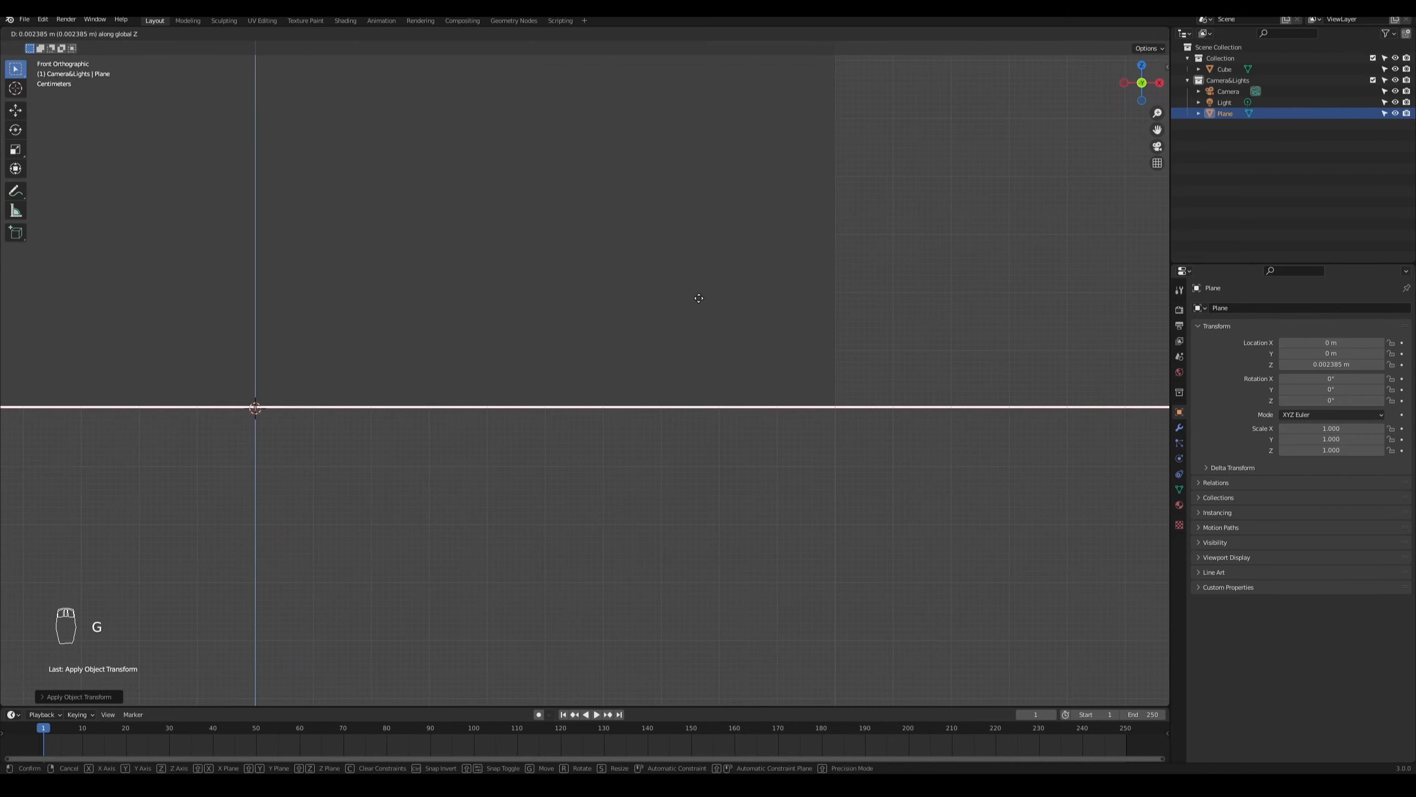
pyautogui.click(699, 298)
# Step: Raise the camera along Z to about 5.68 m so the whole cube fits in the camera frame
pyautogui.press('KP_0')
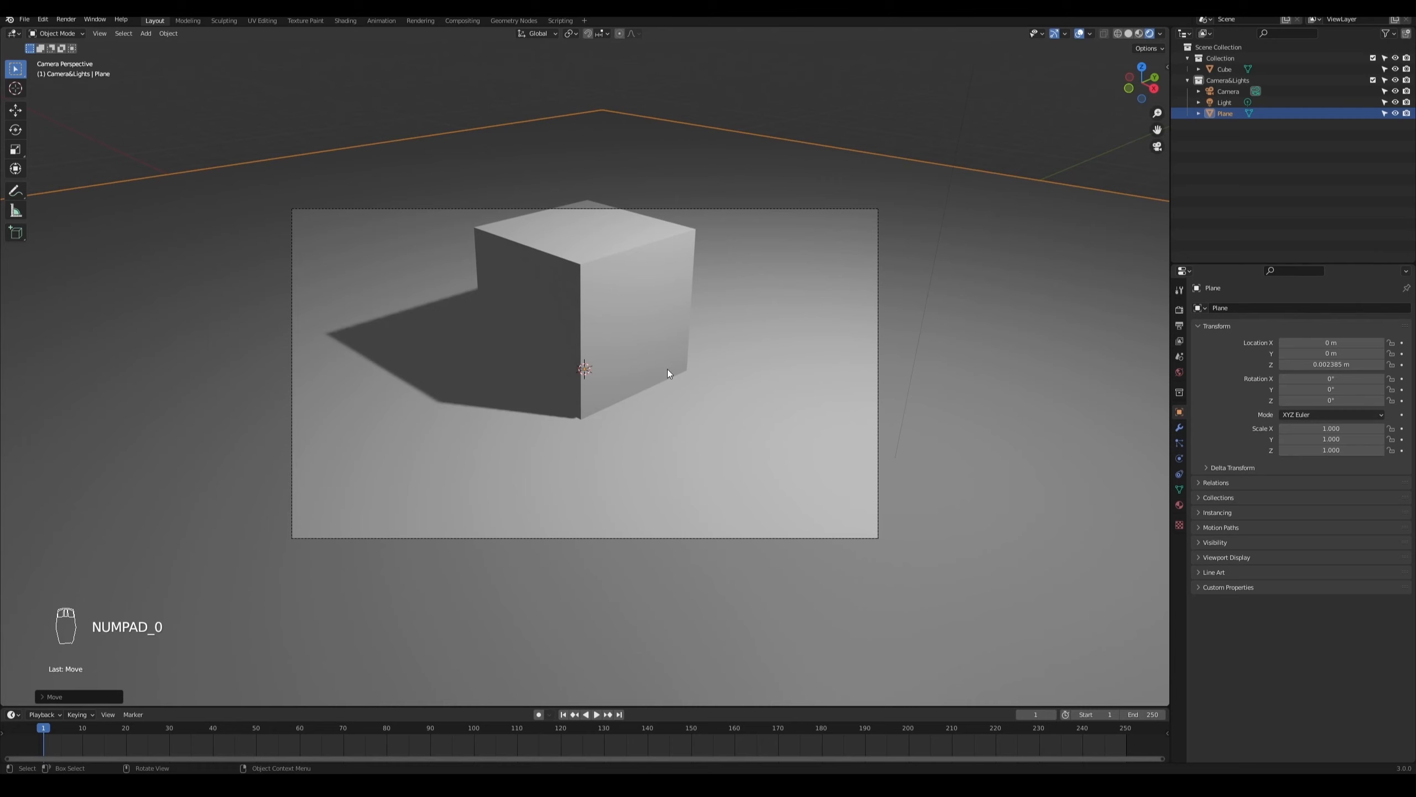
pyautogui.click(1233, 91)
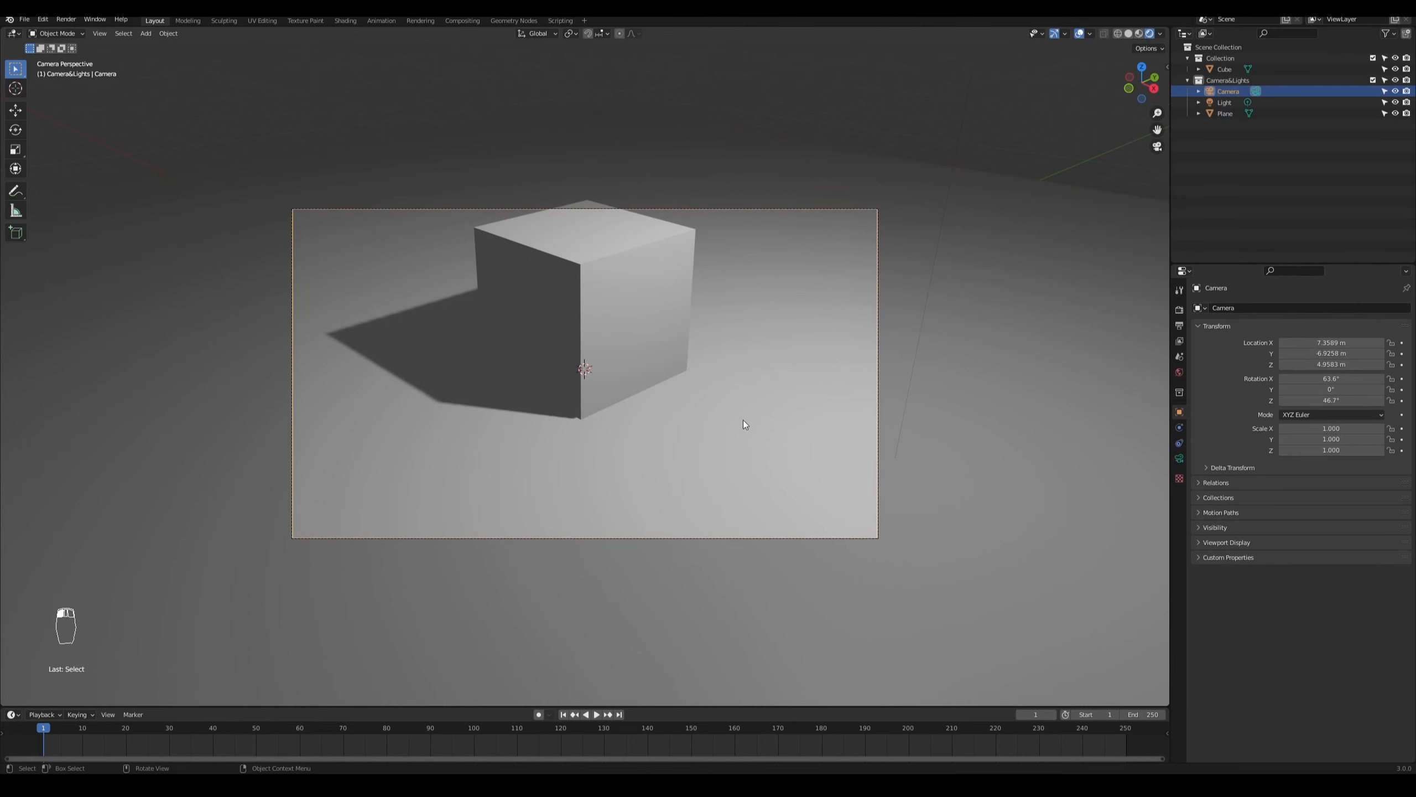
pyautogui.press('g')
pyautogui.press('z')
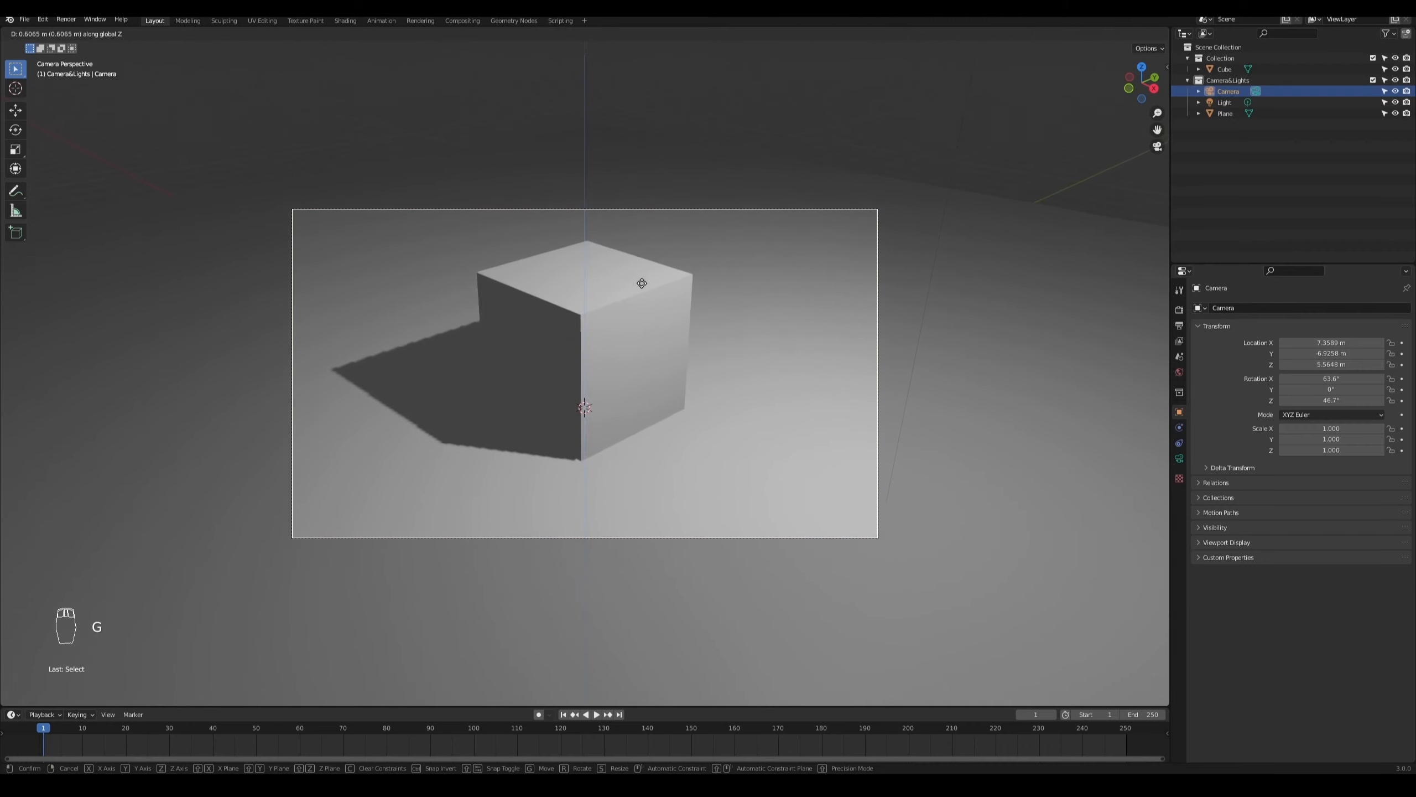
pyautogui.click(592, 163)
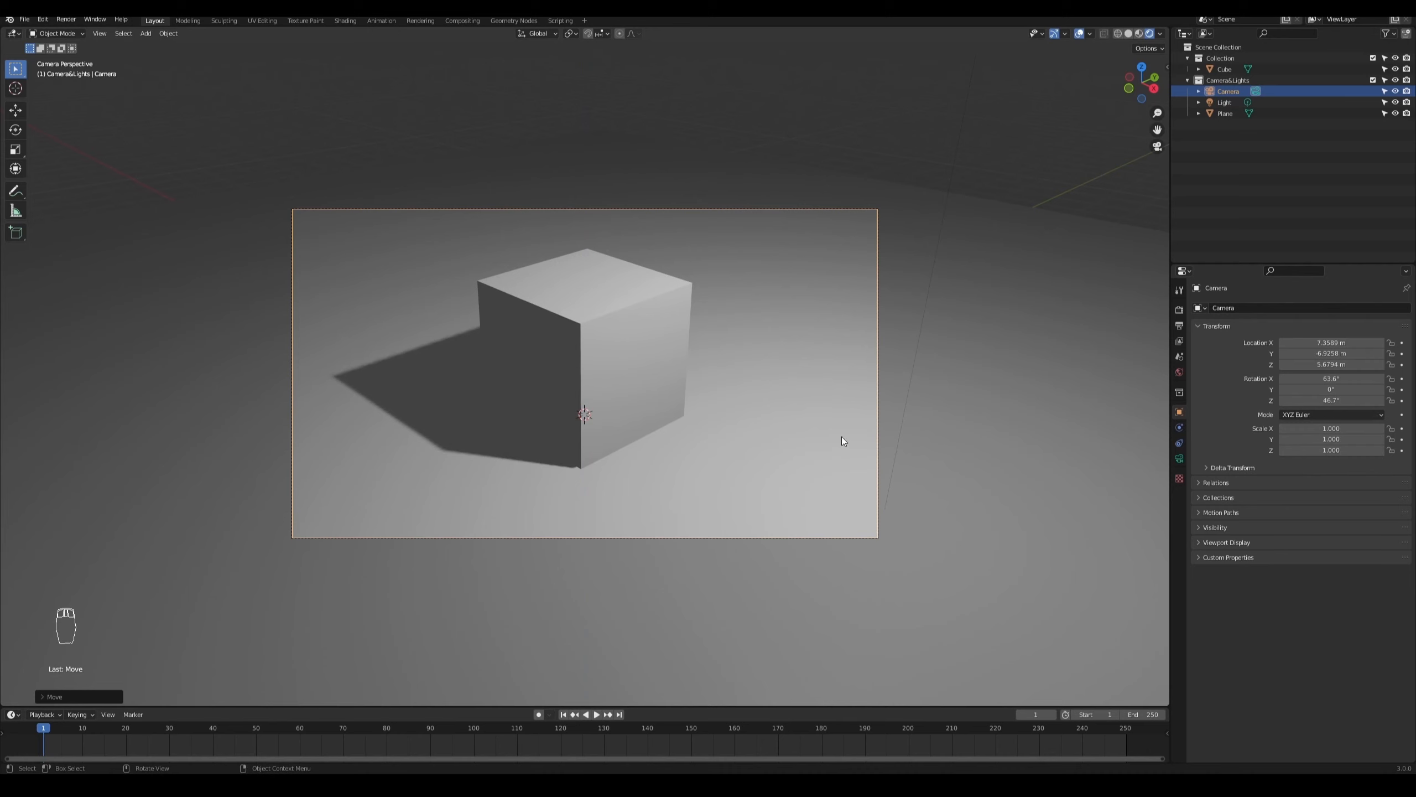
# Step: Move the light along X to about -3.41 m and try shifting it along Y
pyautogui.click(1227, 106)
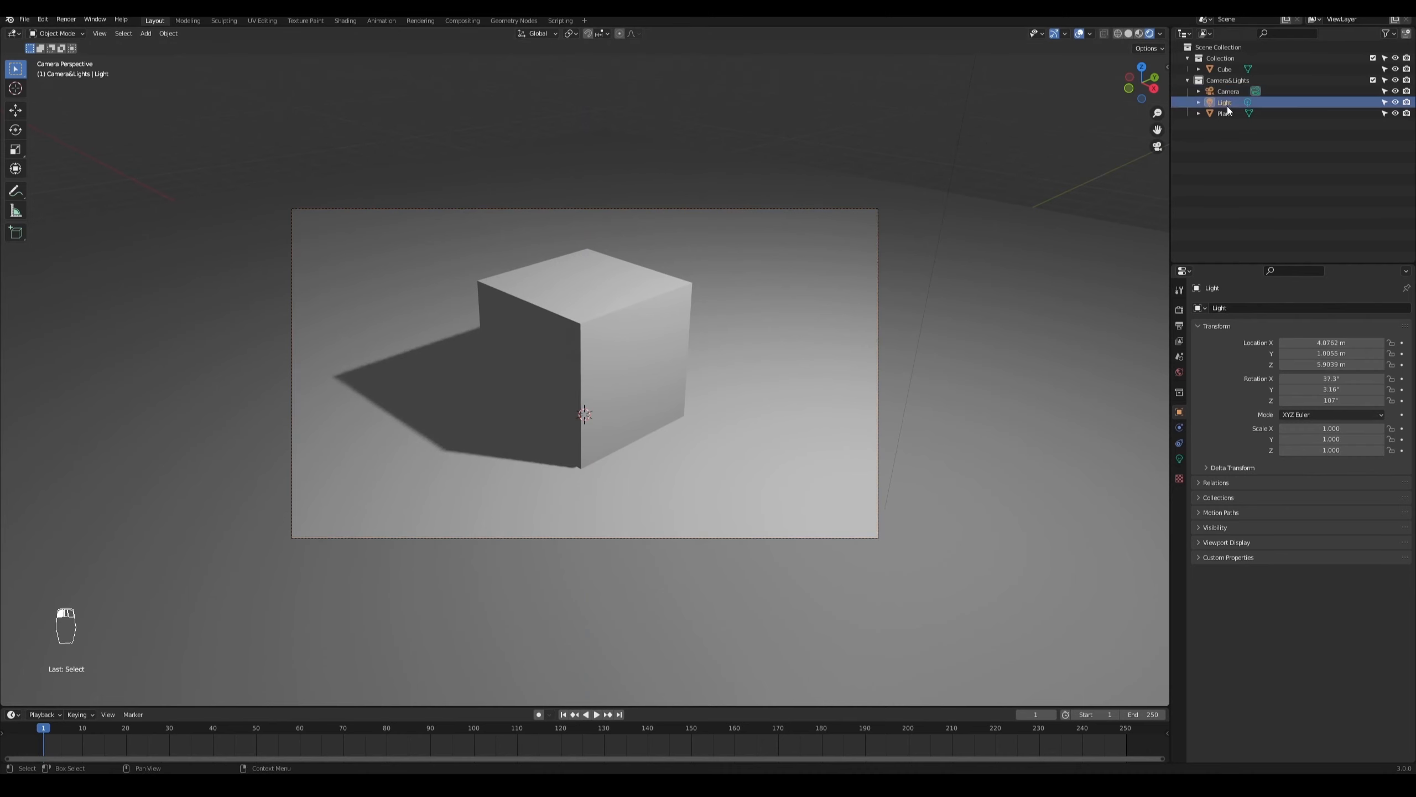
pyautogui.press('g')
pyautogui.press('x')
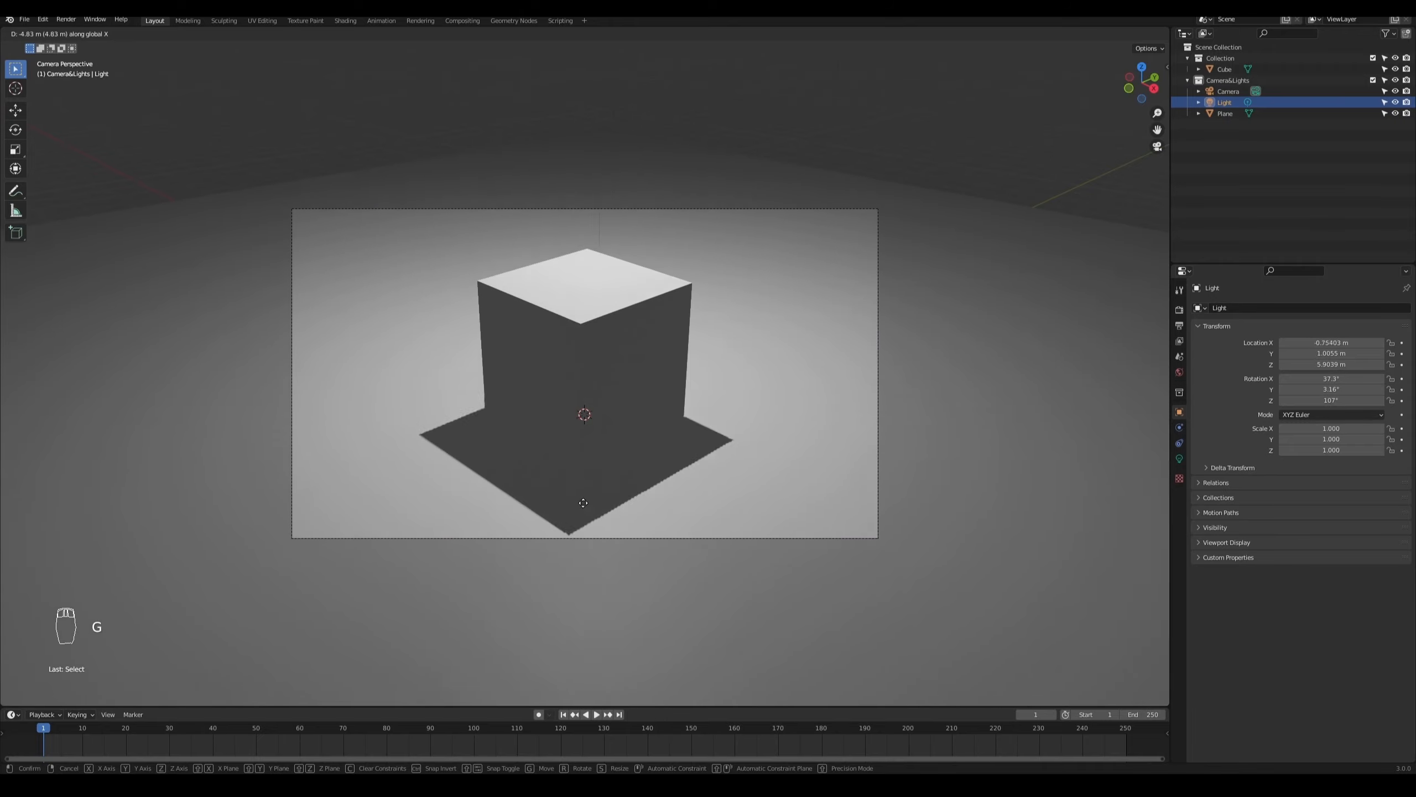
pyautogui.click(487, 518)
pyautogui.press('g')
pyautogui.press('y')
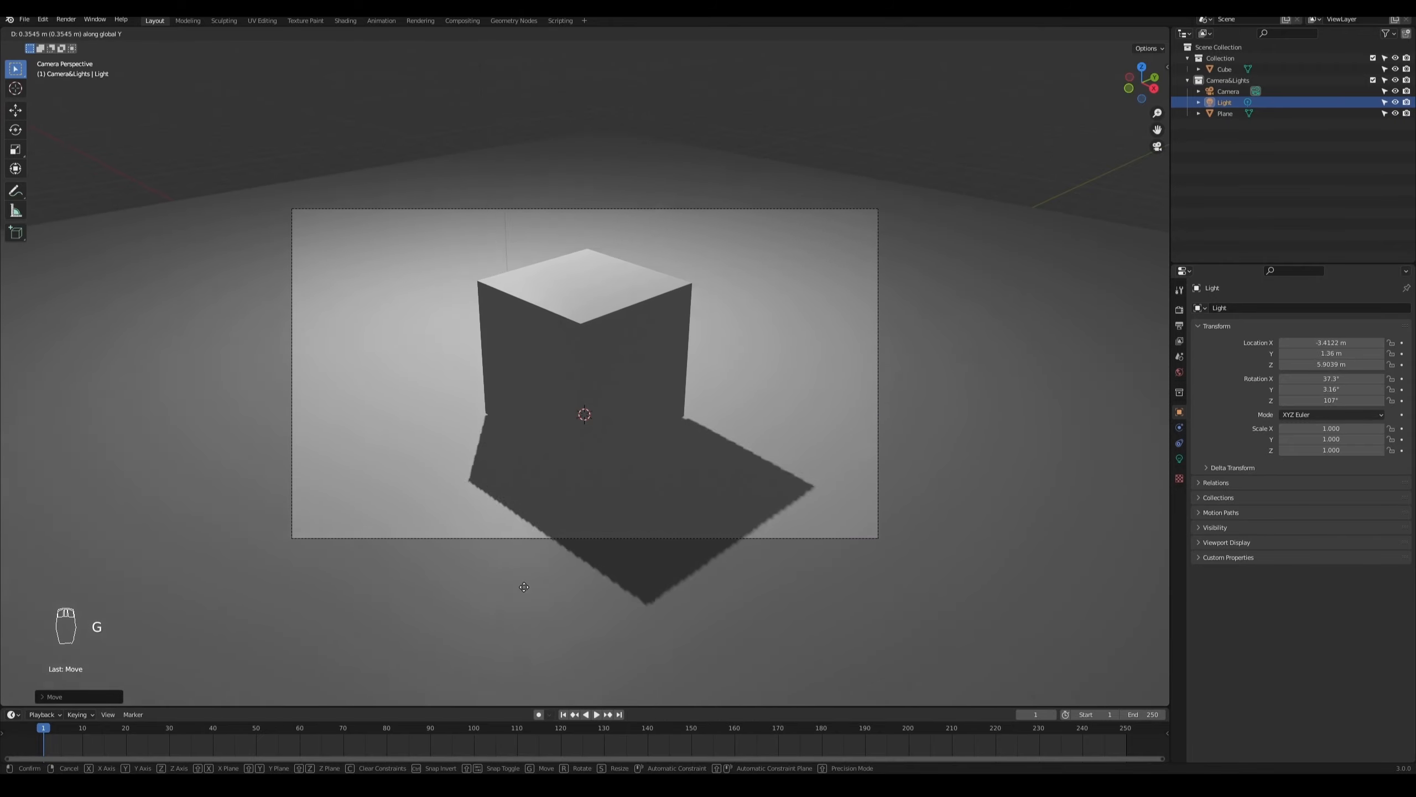
pyautogui.click(774, 615)
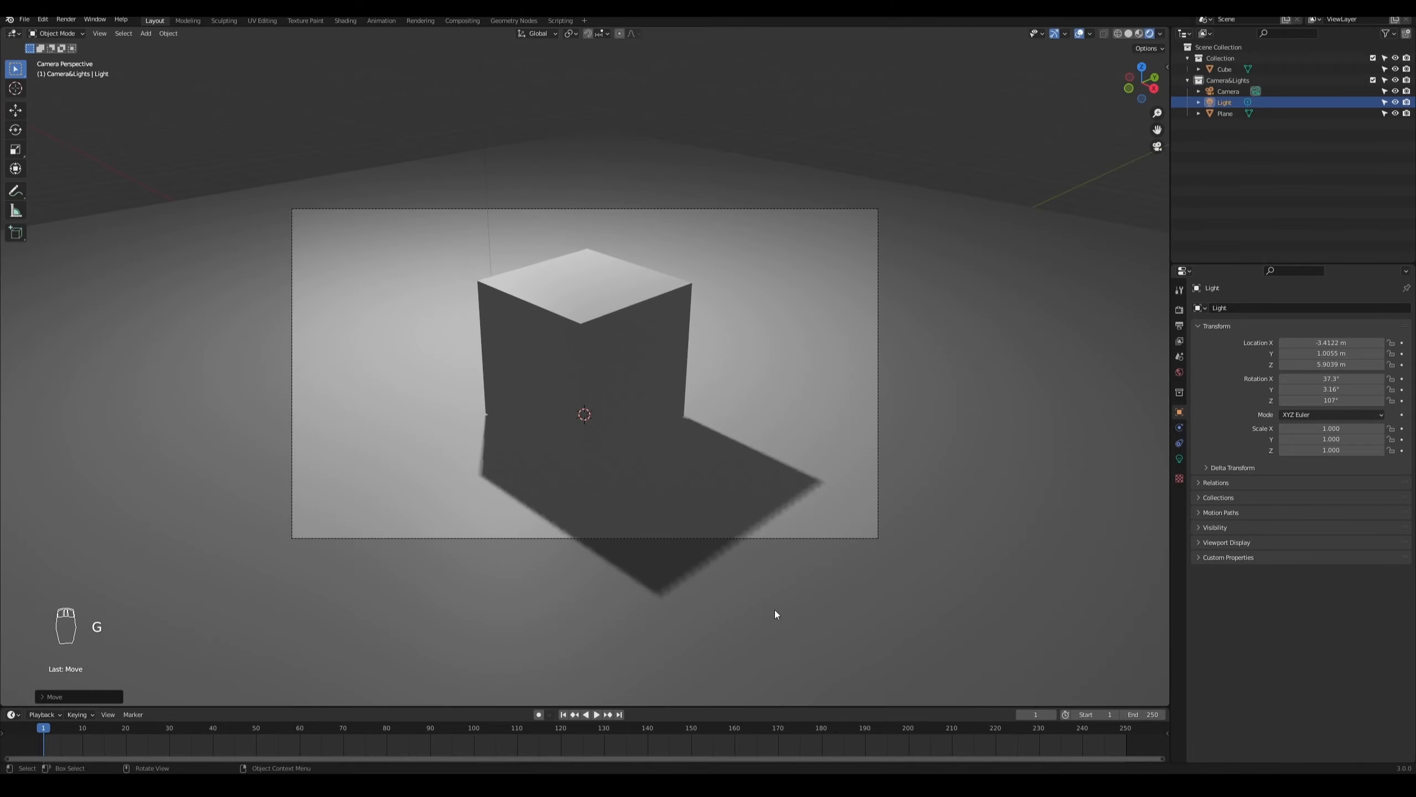
# Step: Reposition the light in top view between the cube and the camera, at about X 1.79 m and Y -2.89 m
pyautogui.press('KP_7')
pyautogui.scroll(-5, 784, 610)
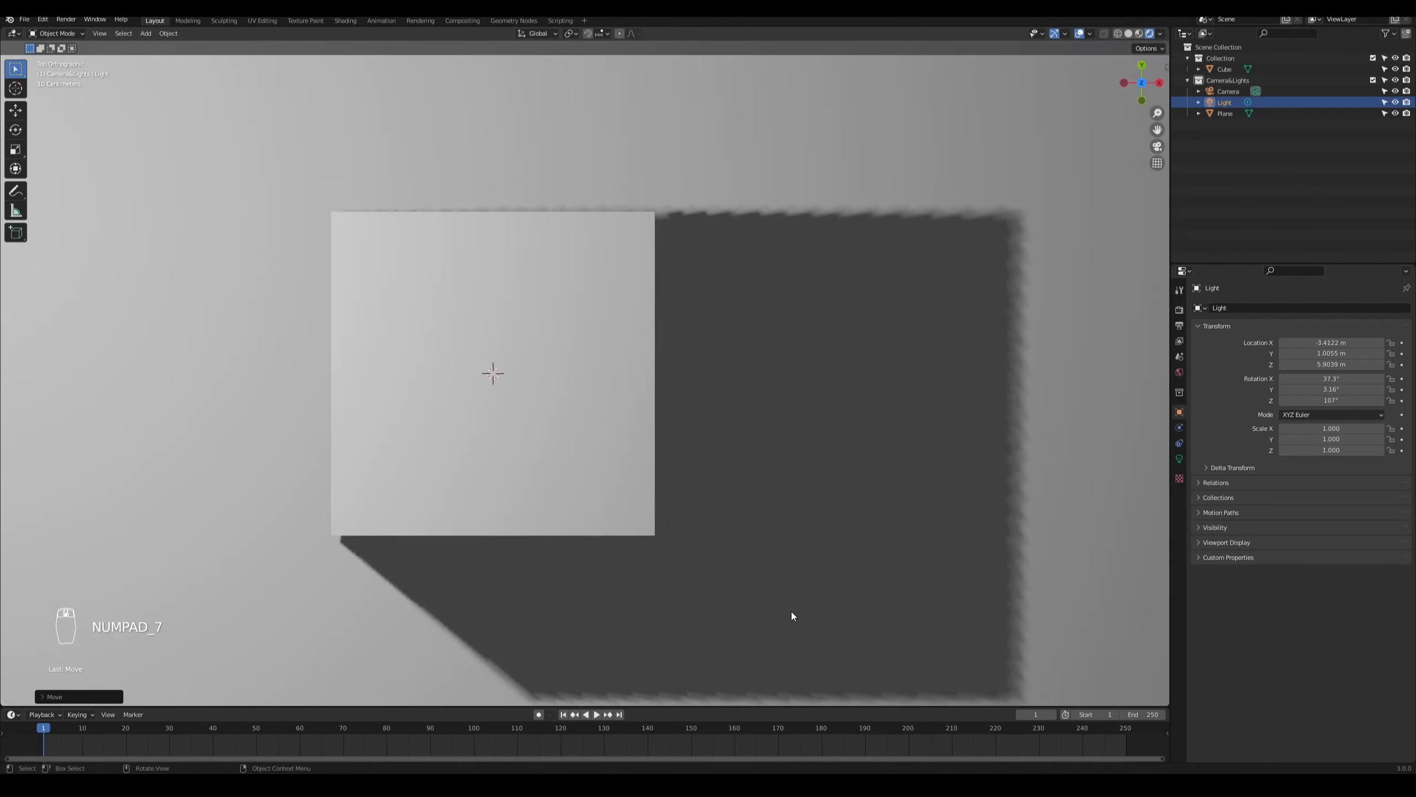
pyautogui.press('g')
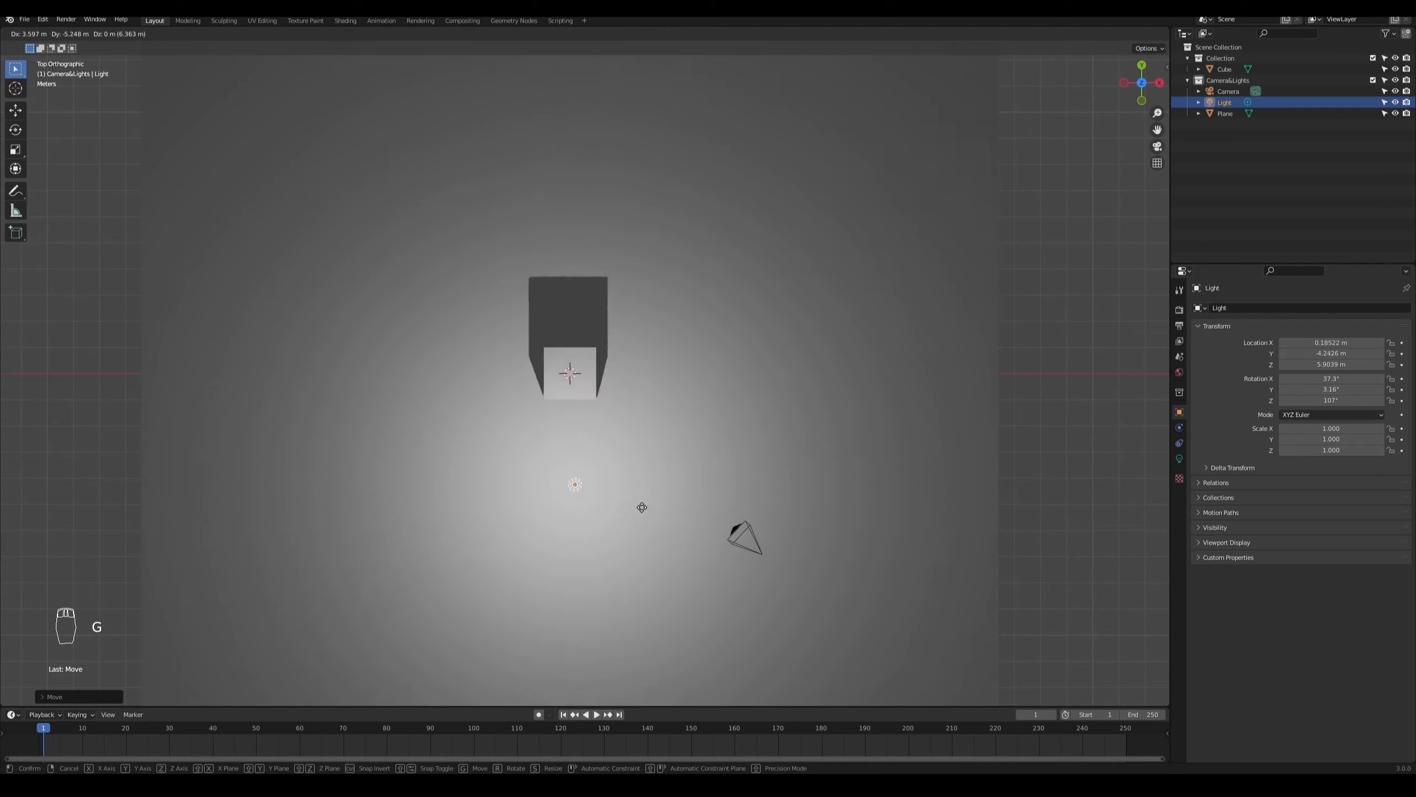
pyautogui.click(680, 478)
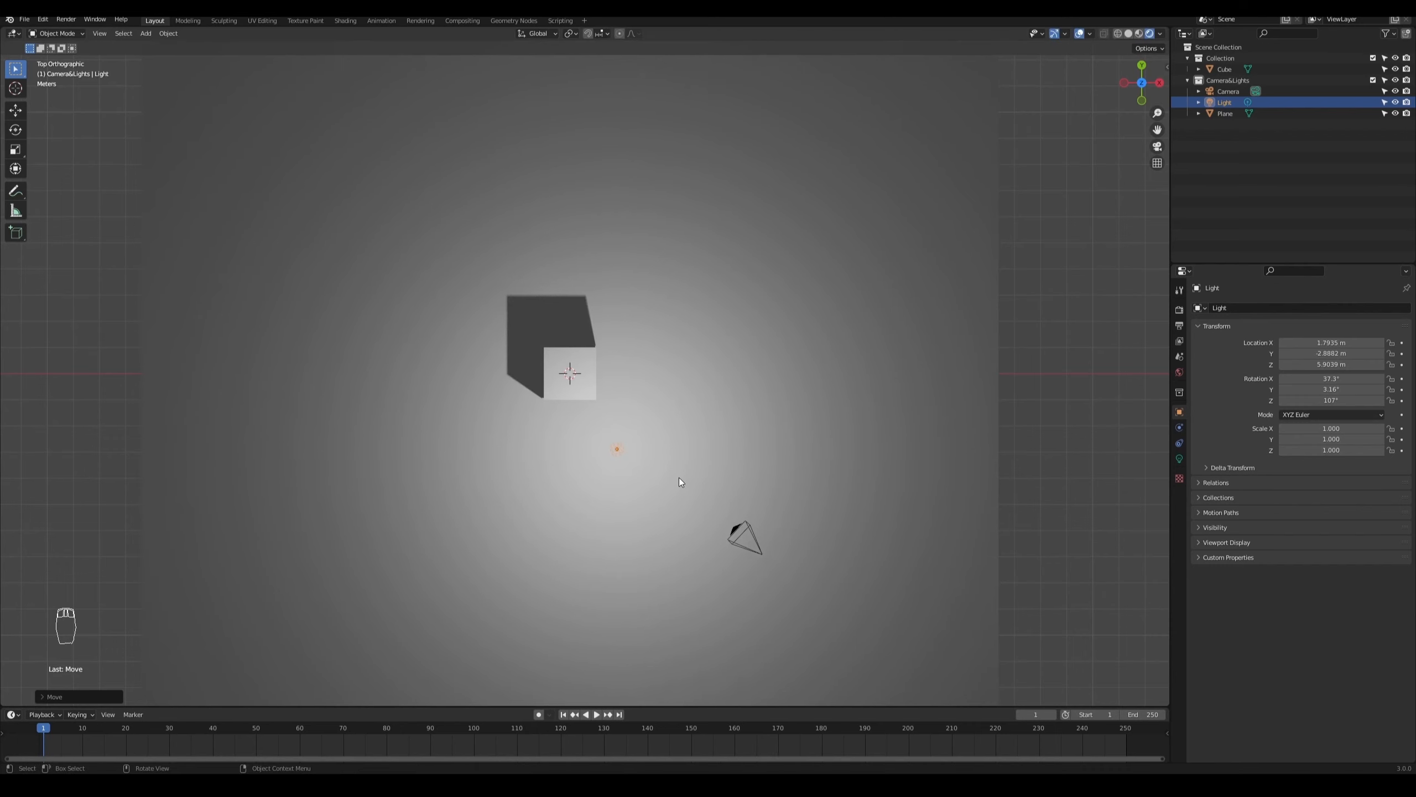
# Step: In camera view, move the light along Y to about -2.24 m and along Z to about 6.61 m
pyautogui.press('KP_0')
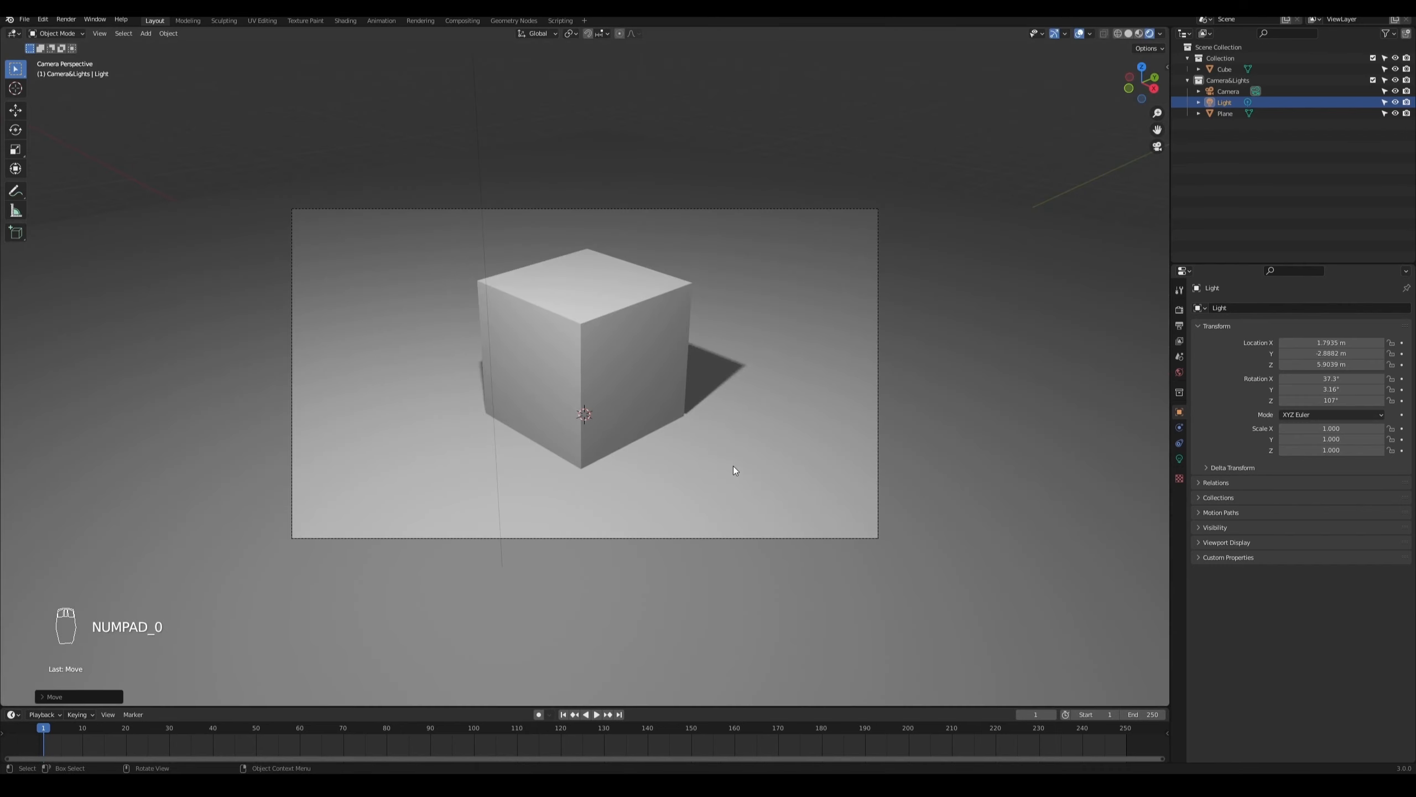
pyautogui.press('g')
pyautogui.press('y')
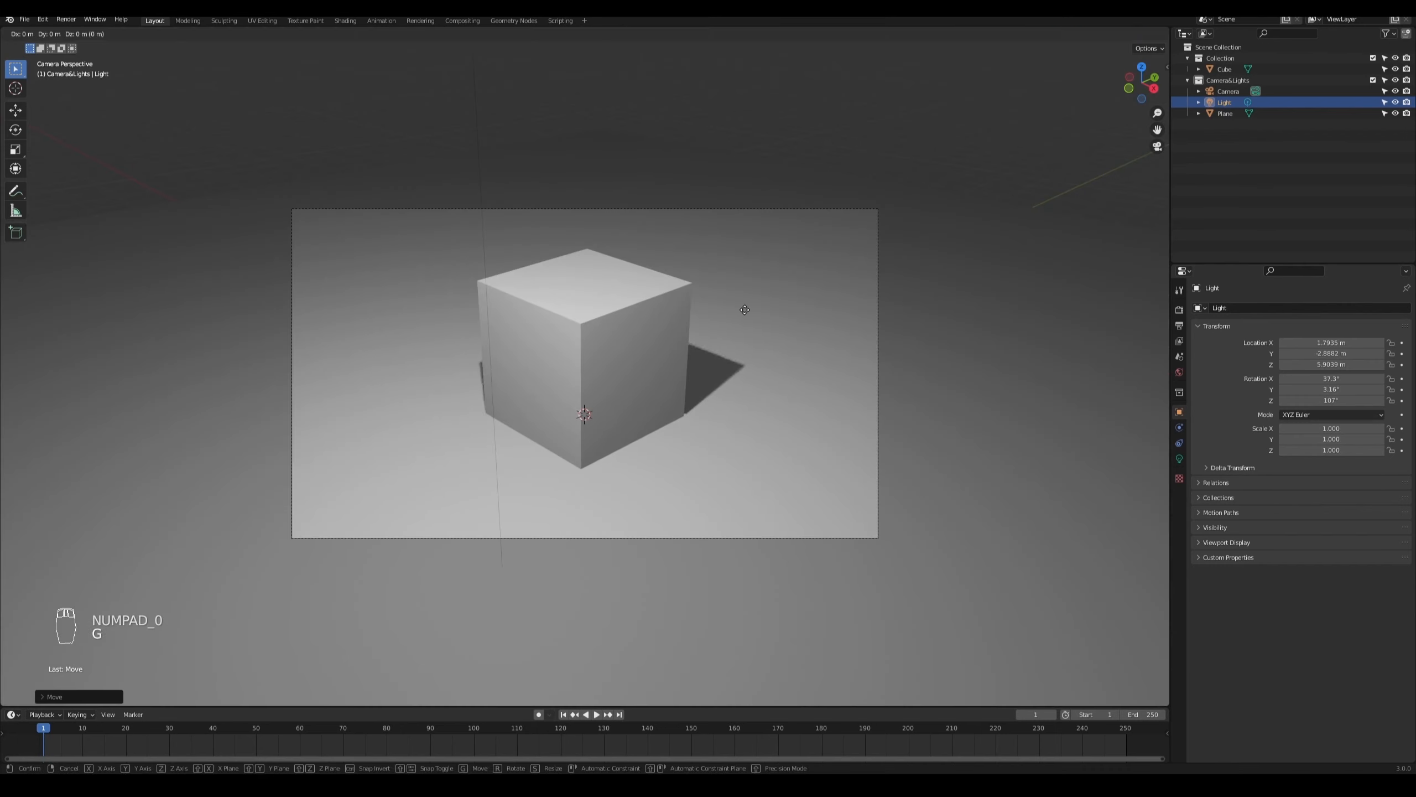
pyautogui.click(812, 304)
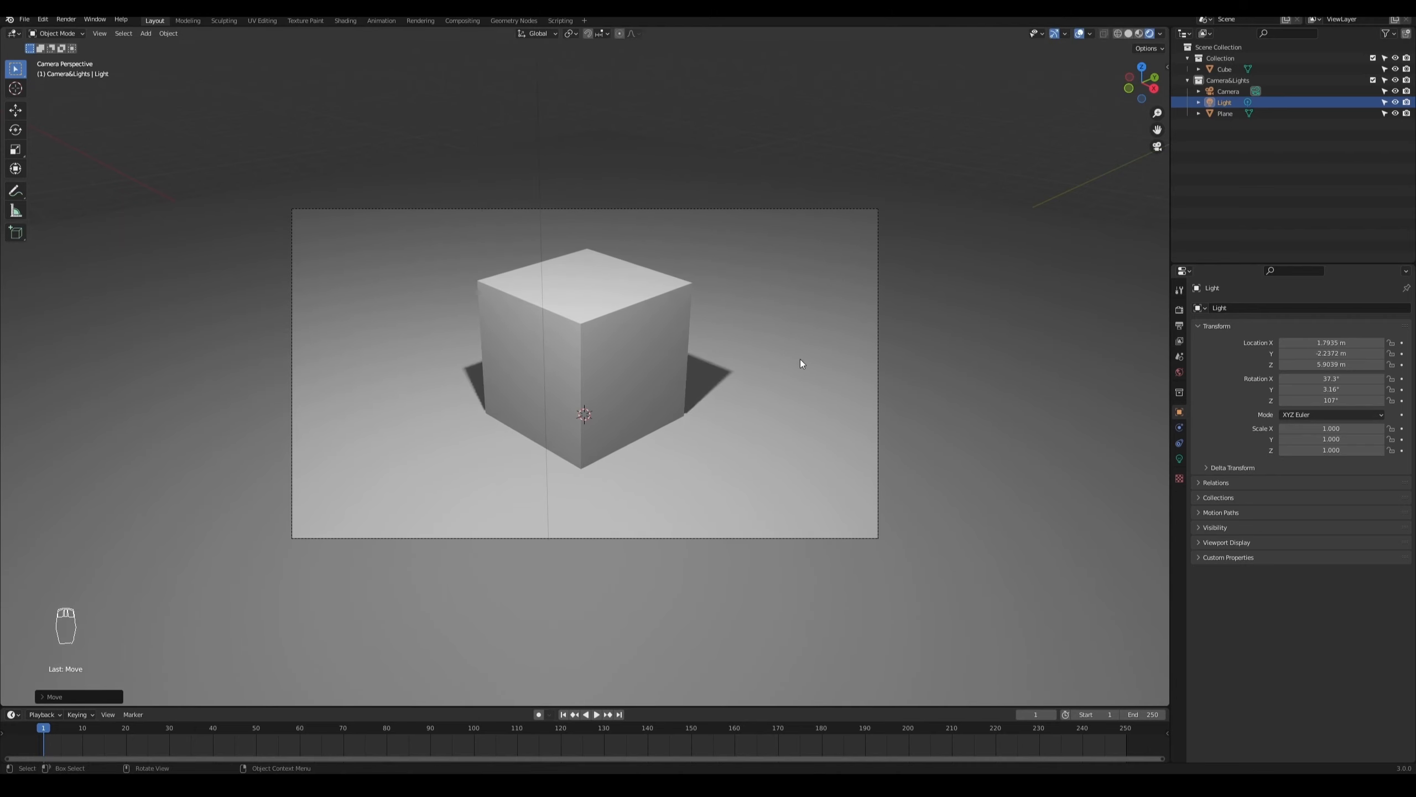
pyautogui.press('g')
pyautogui.press('z')
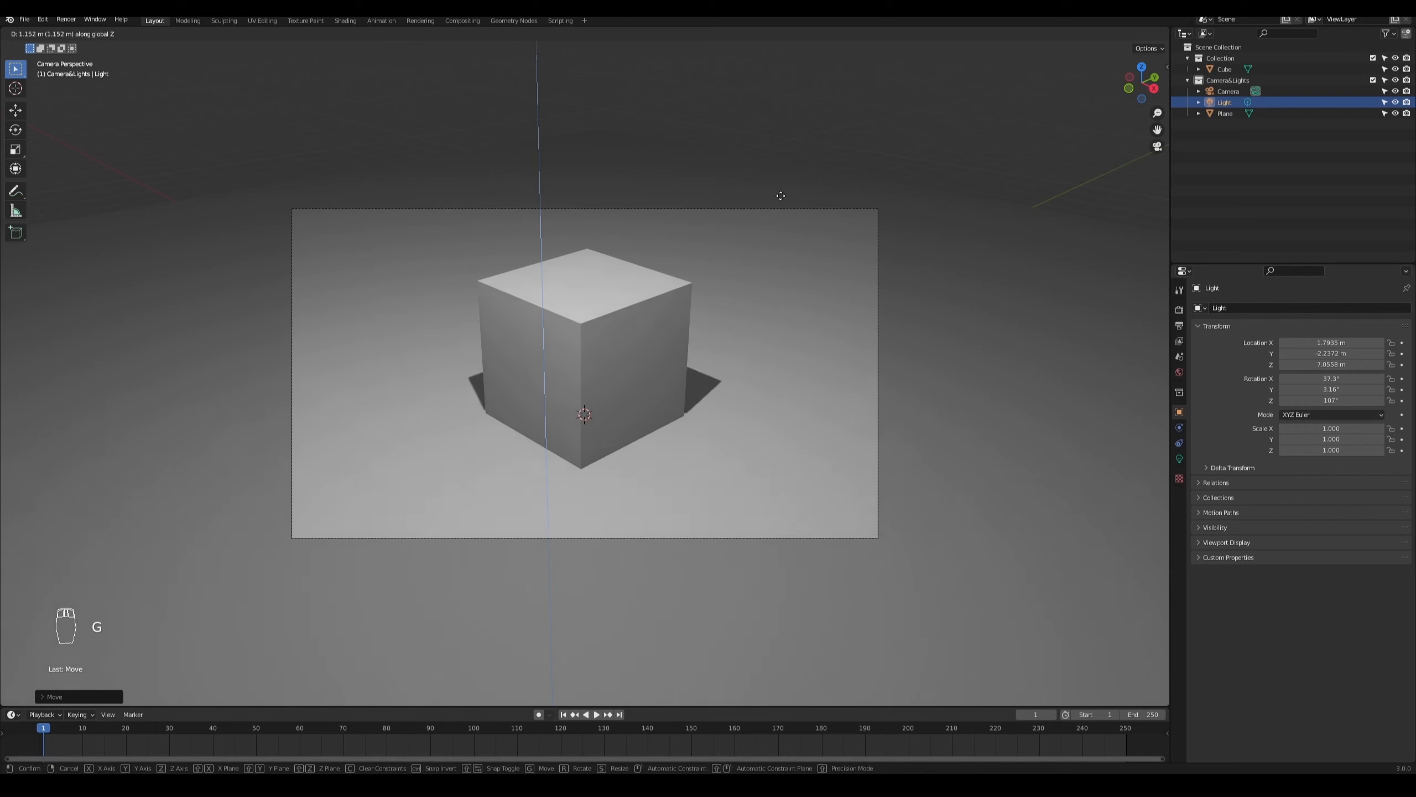
pyautogui.click(777, 252)
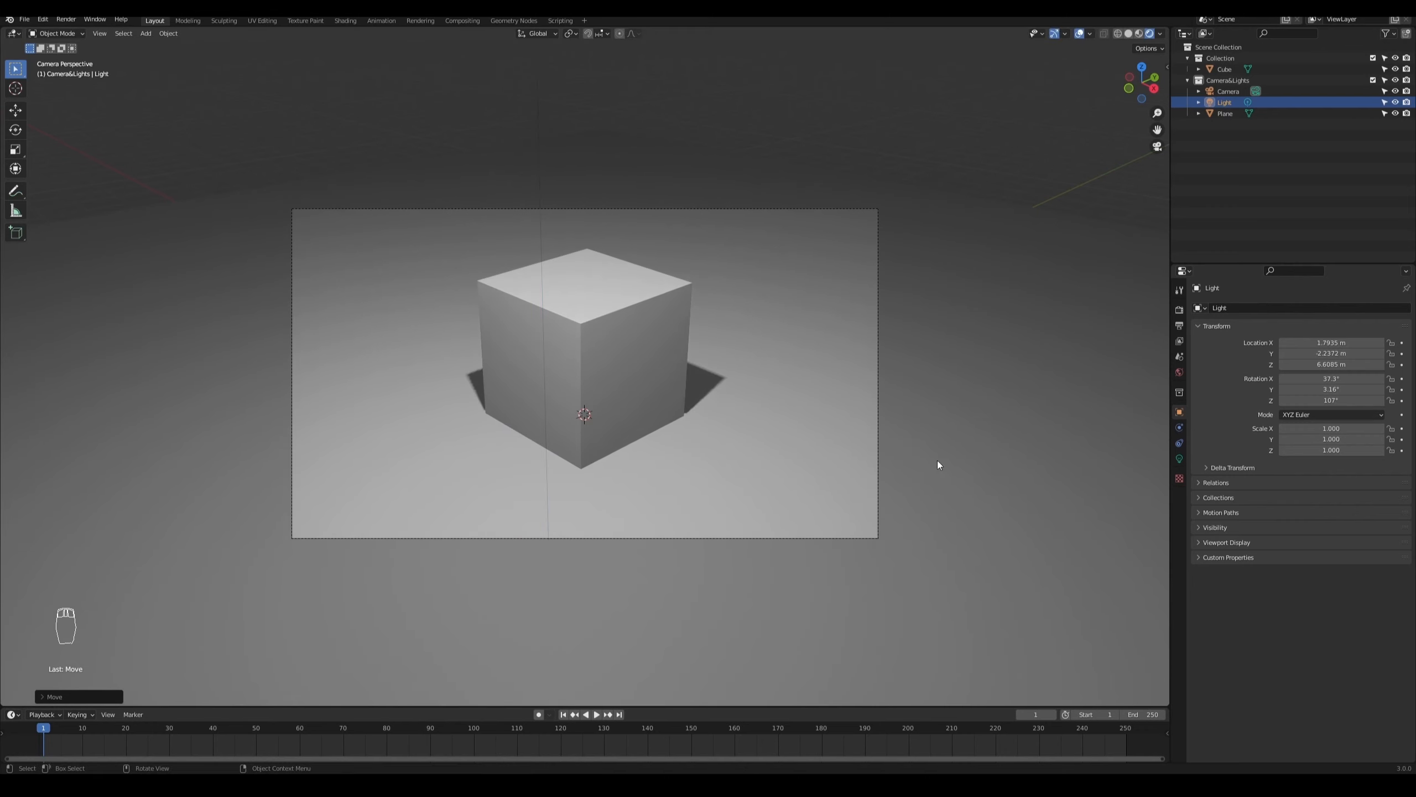
# Step: Set sampling to 128 render and 64 viewport samples, and enable Ambient Occlusion, Bloom and Screen Space Reflections
pyautogui.click(1180, 309)
pyautogui.click(1346, 343)
pyautogui.write('128')
pyautogui.press('Return')
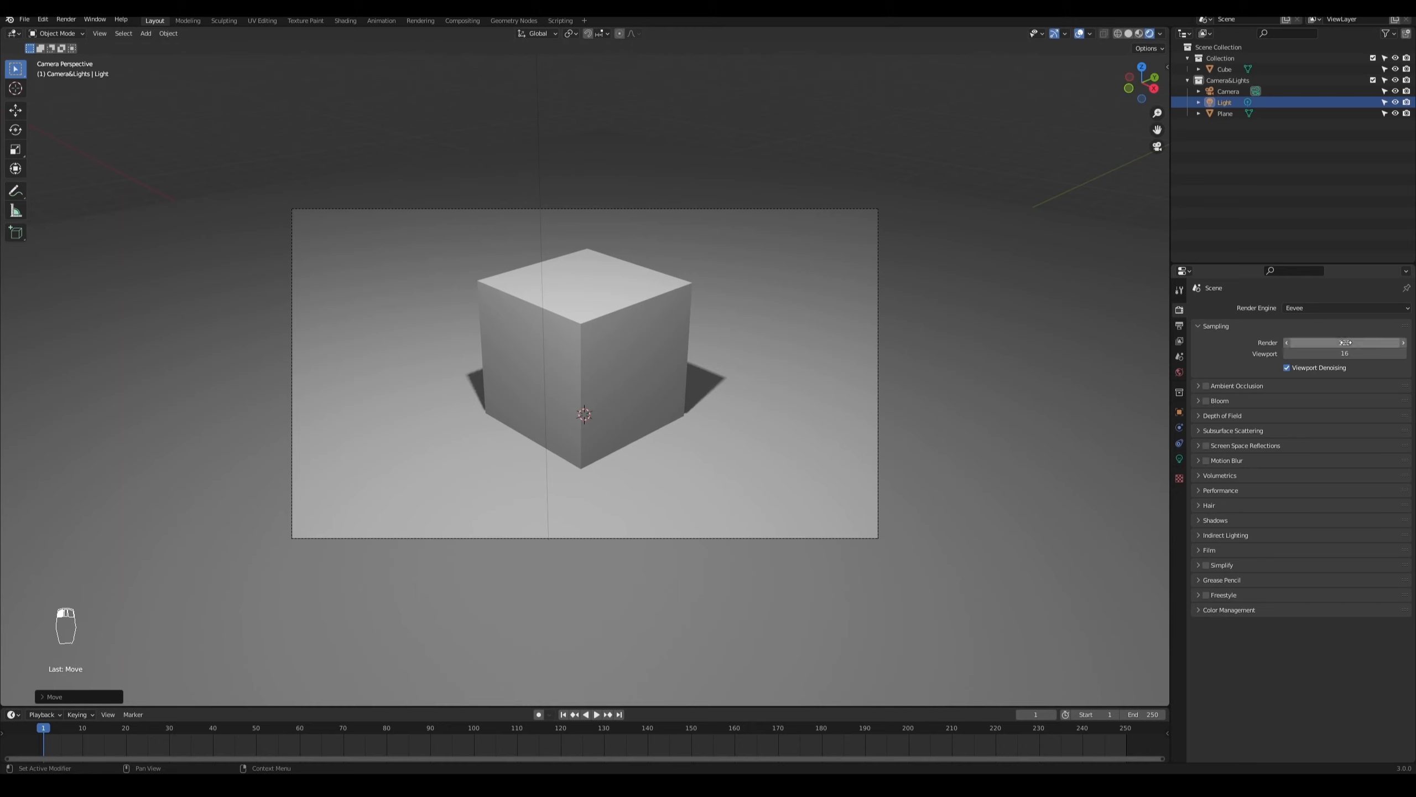
pyautogui.click(1345, 353)
pyautogui.write('64')
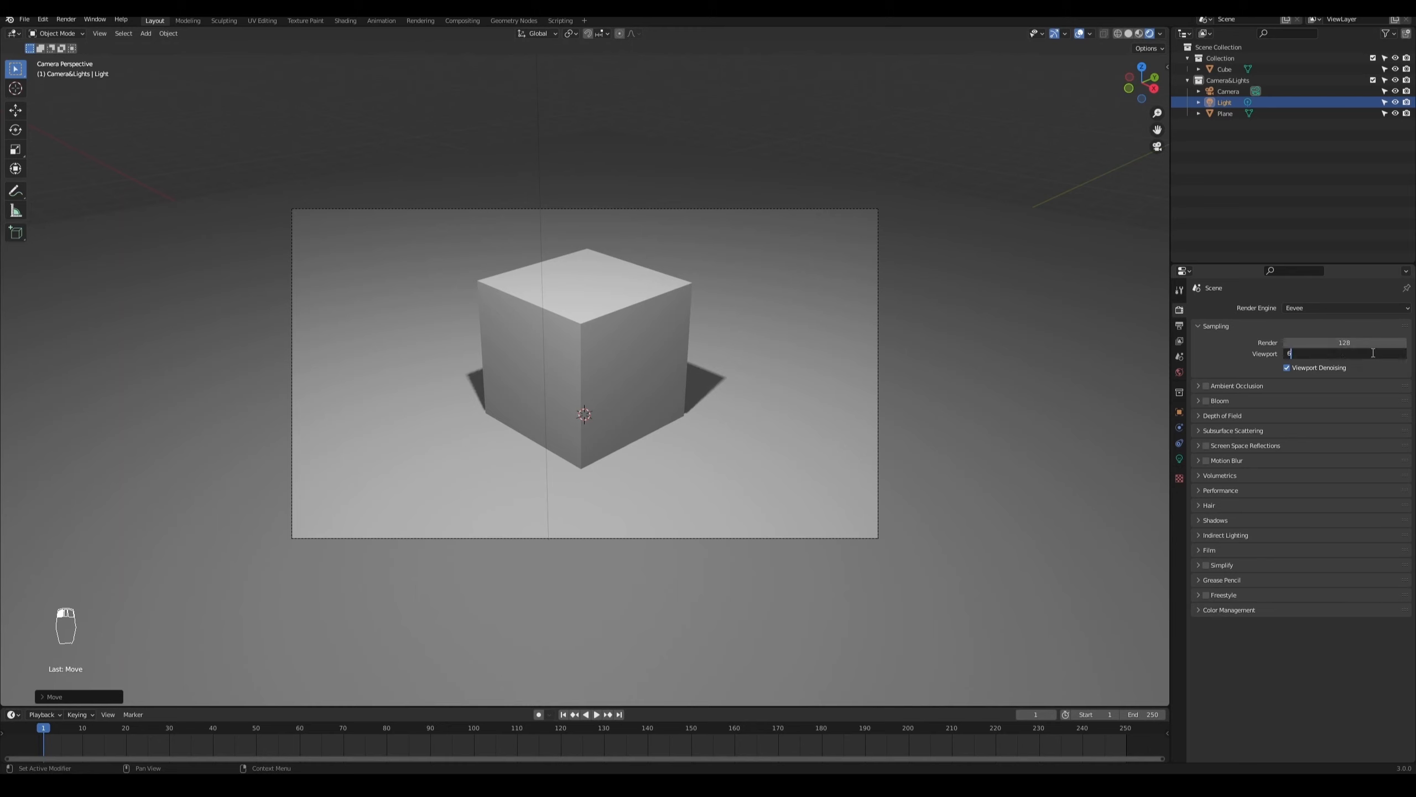
pyautogui.press('Return')
pyautogui.click(1206, 445)
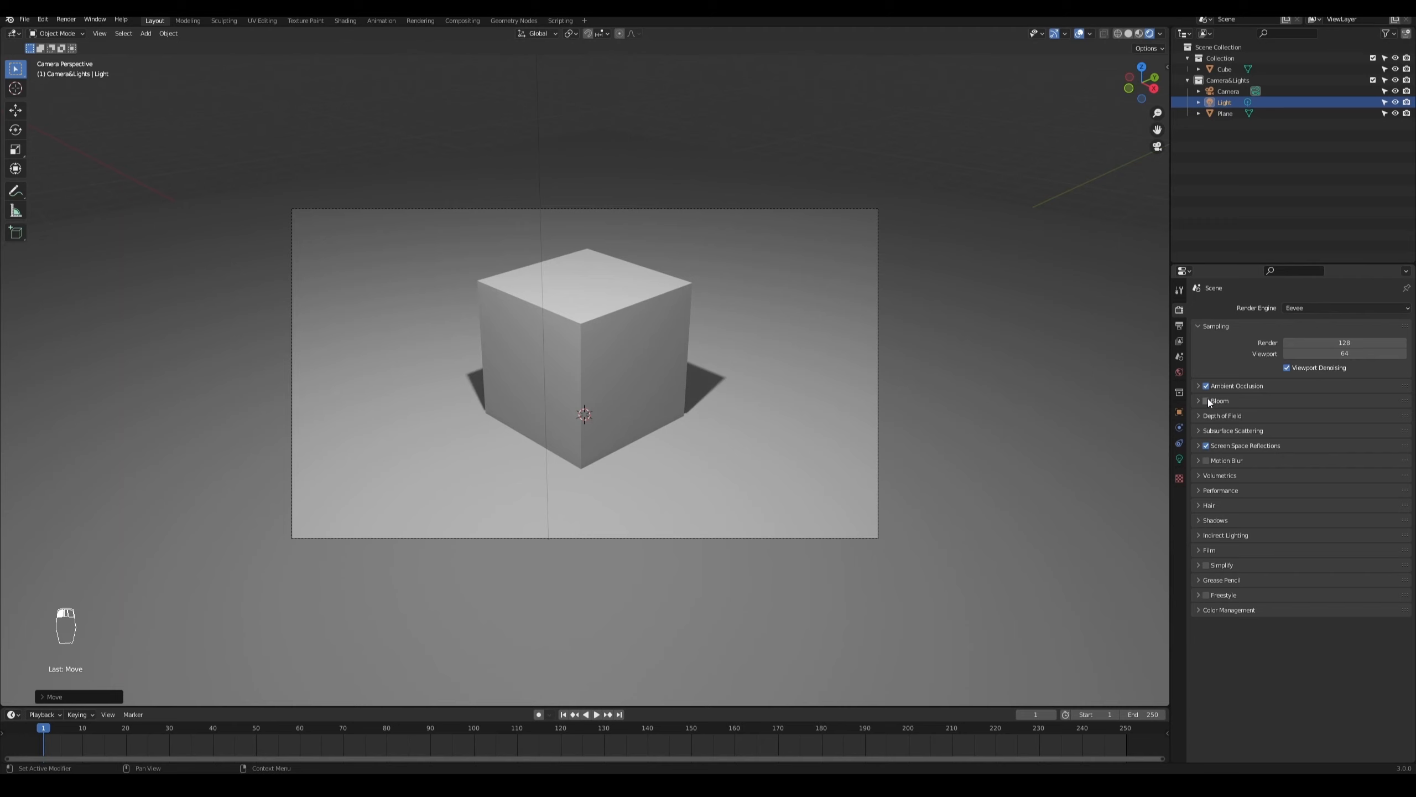
# Step: Set both the cube size and the cascade size of the render shadows to 2048 px
pyautogui.click(1200, 520)
pyautogui.click(1320, 536)
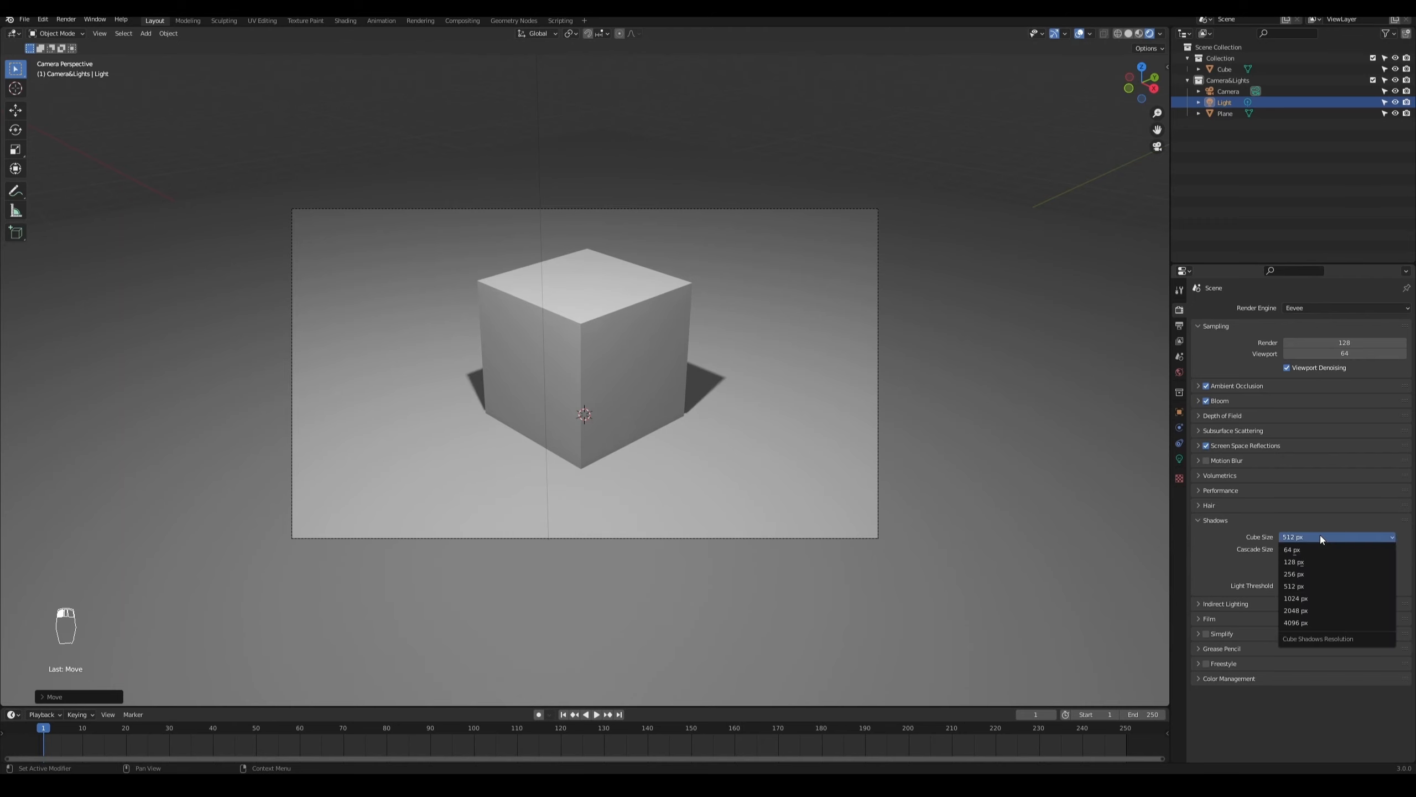
pyautogui.click(1304, 610)
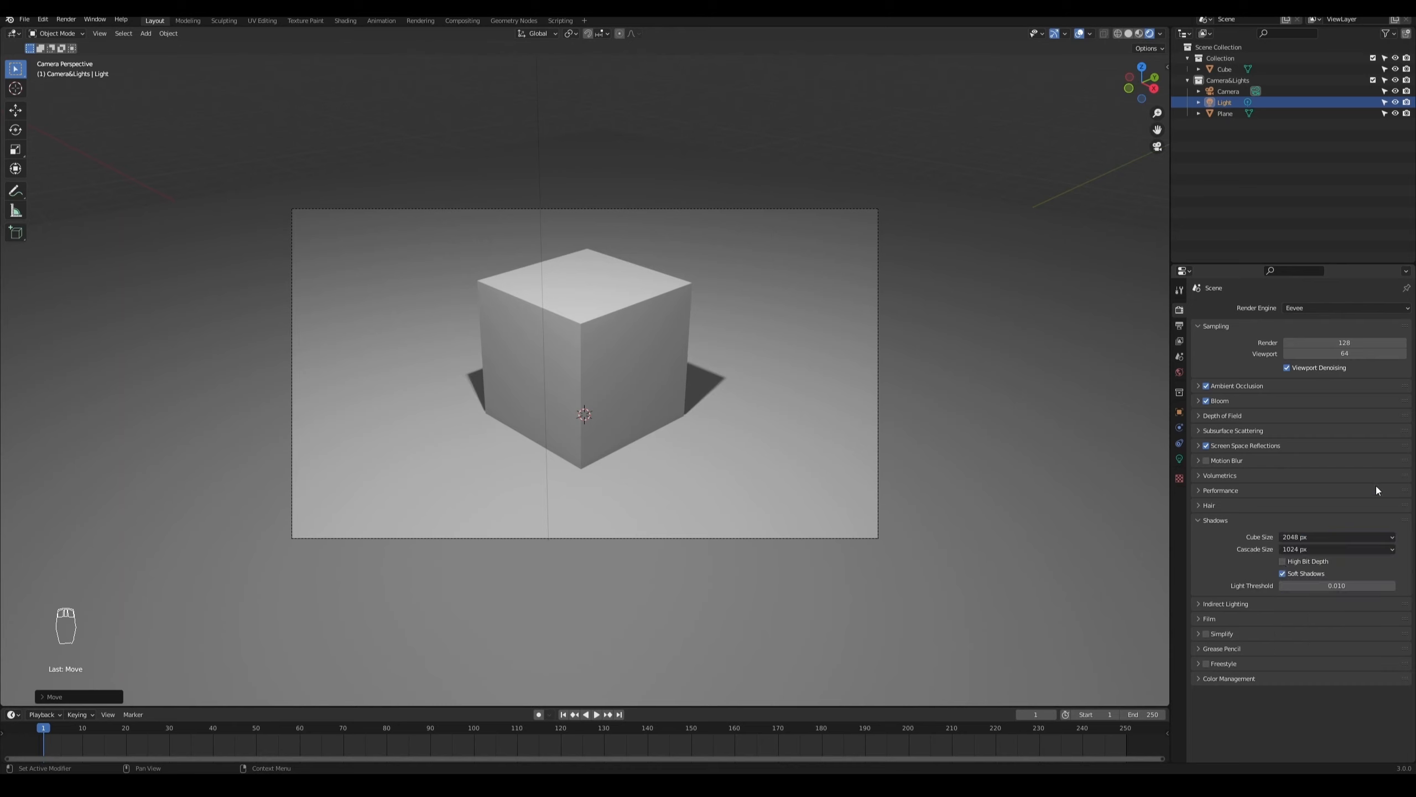
pyautogui.click(1303, 549)
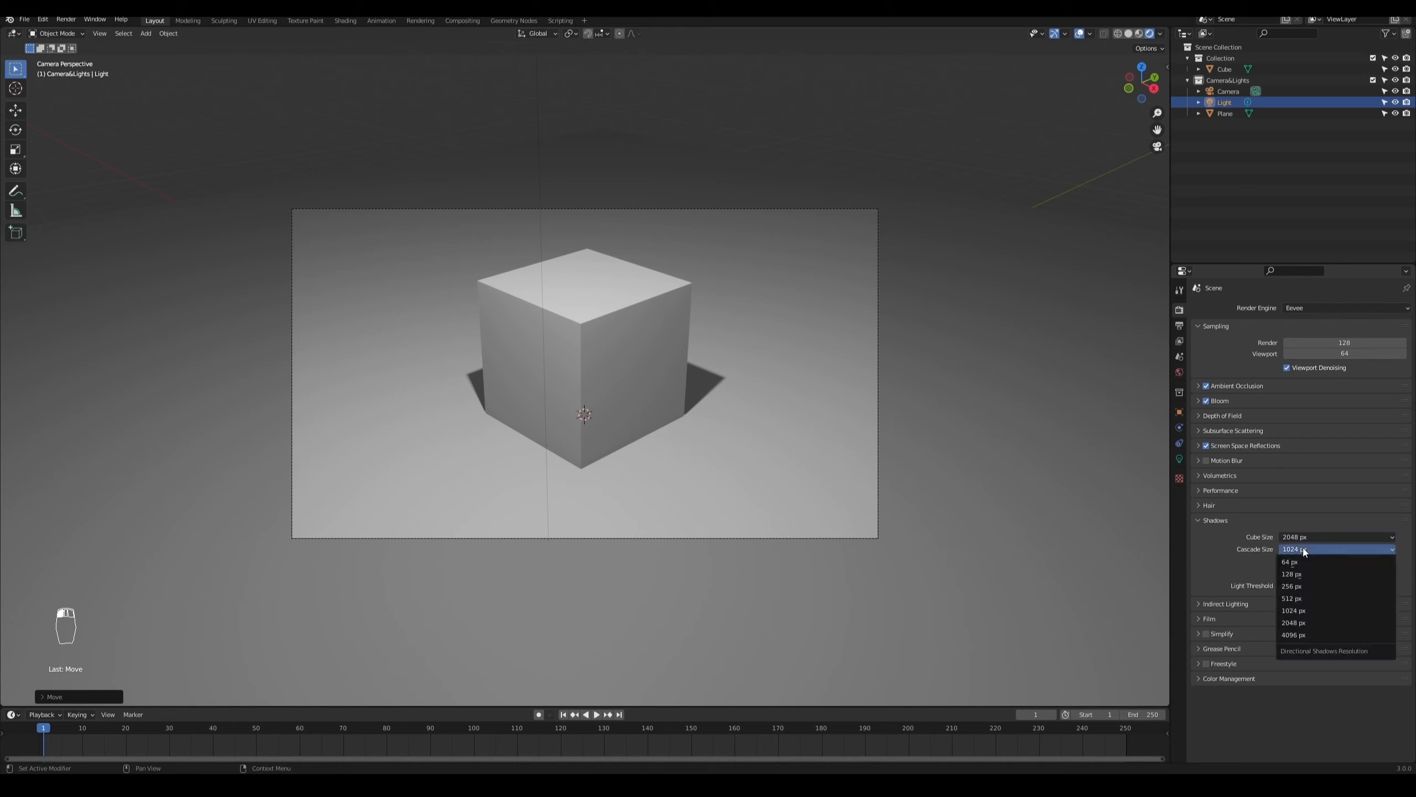
pyautogui.click(1305, 623)
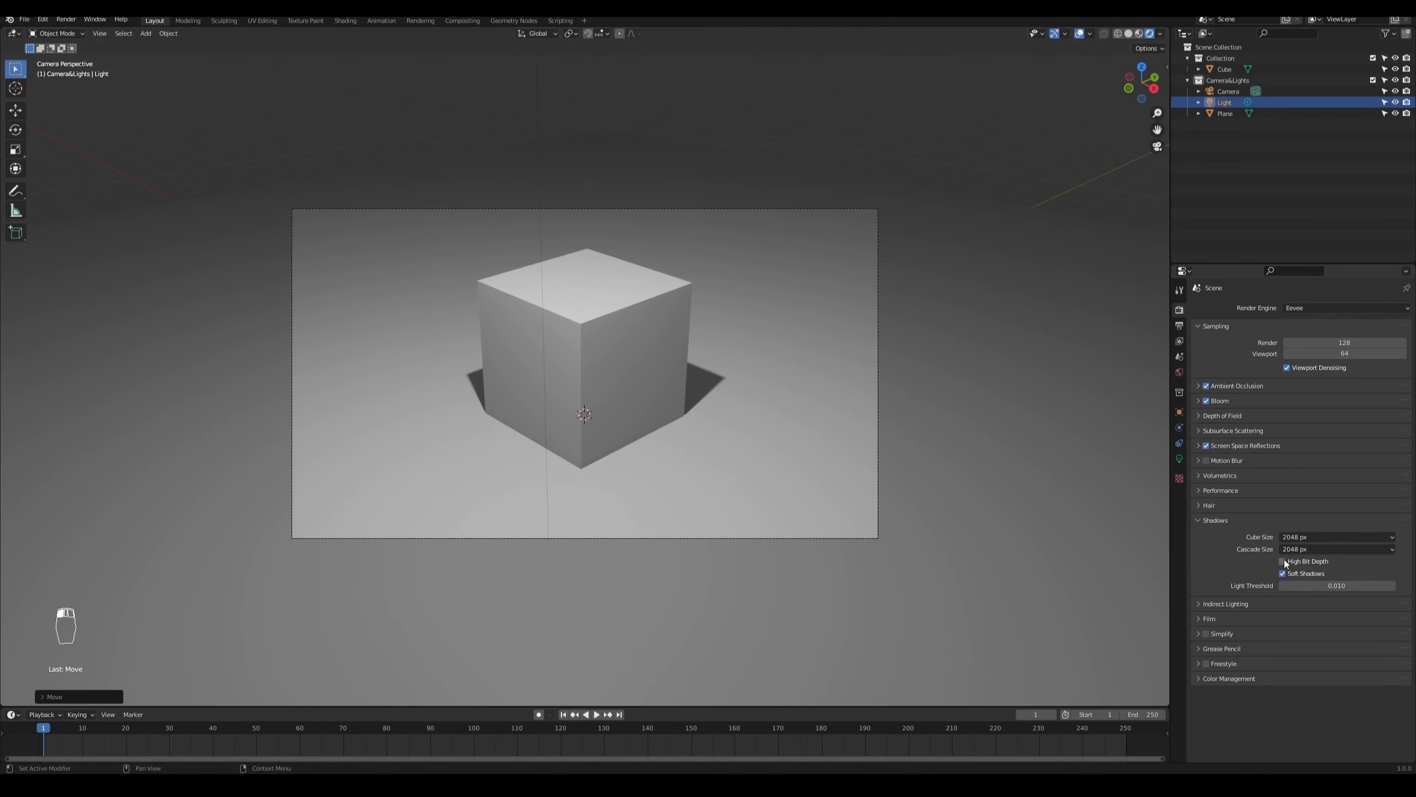
# Step: Enable High Bit Depth shadows and compare the cube's shadow edges with Soft Shadows off and on, leaving Soft Shadows enabled
pyautogui.scroll(6, 638, 398)
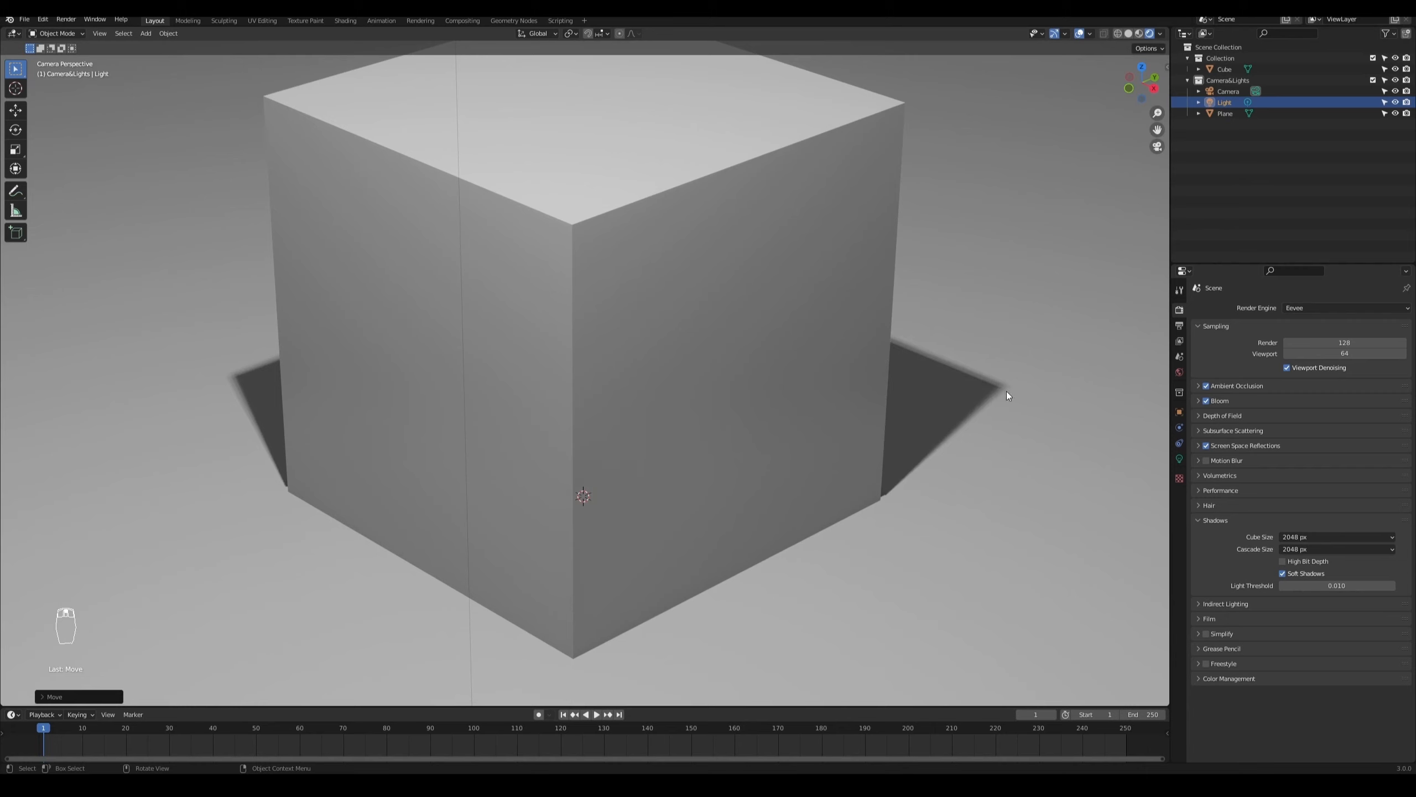
pyautogui.click(1282, 561)
pyautogui.click(1282, 573)
pyautogui.click(1282, 574)
pyautogui.scroll(-4, 985, 474)
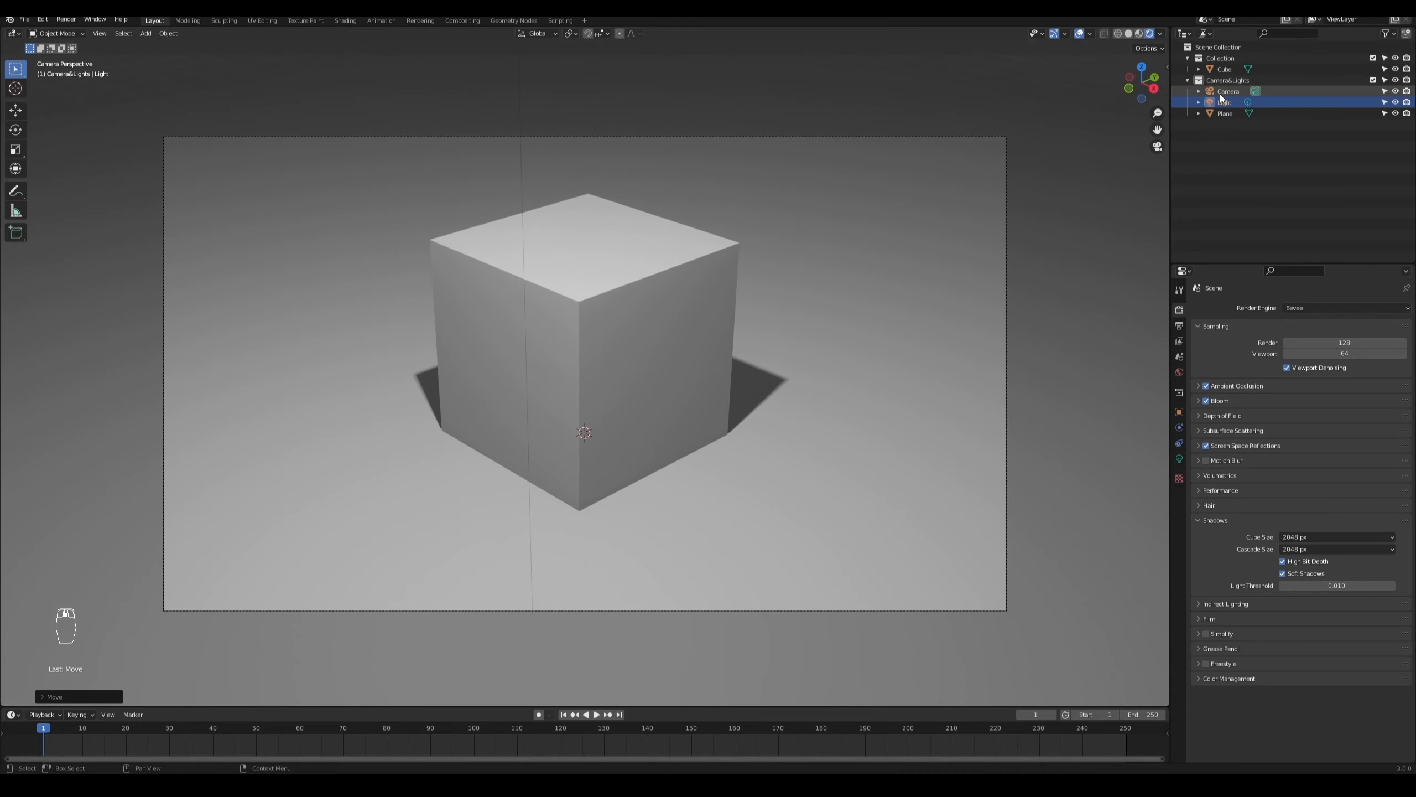
# Step: Enable Contact Shadows for the point light and check the shadow where the cube meets the floor
pyautogui.click(1181, 457)
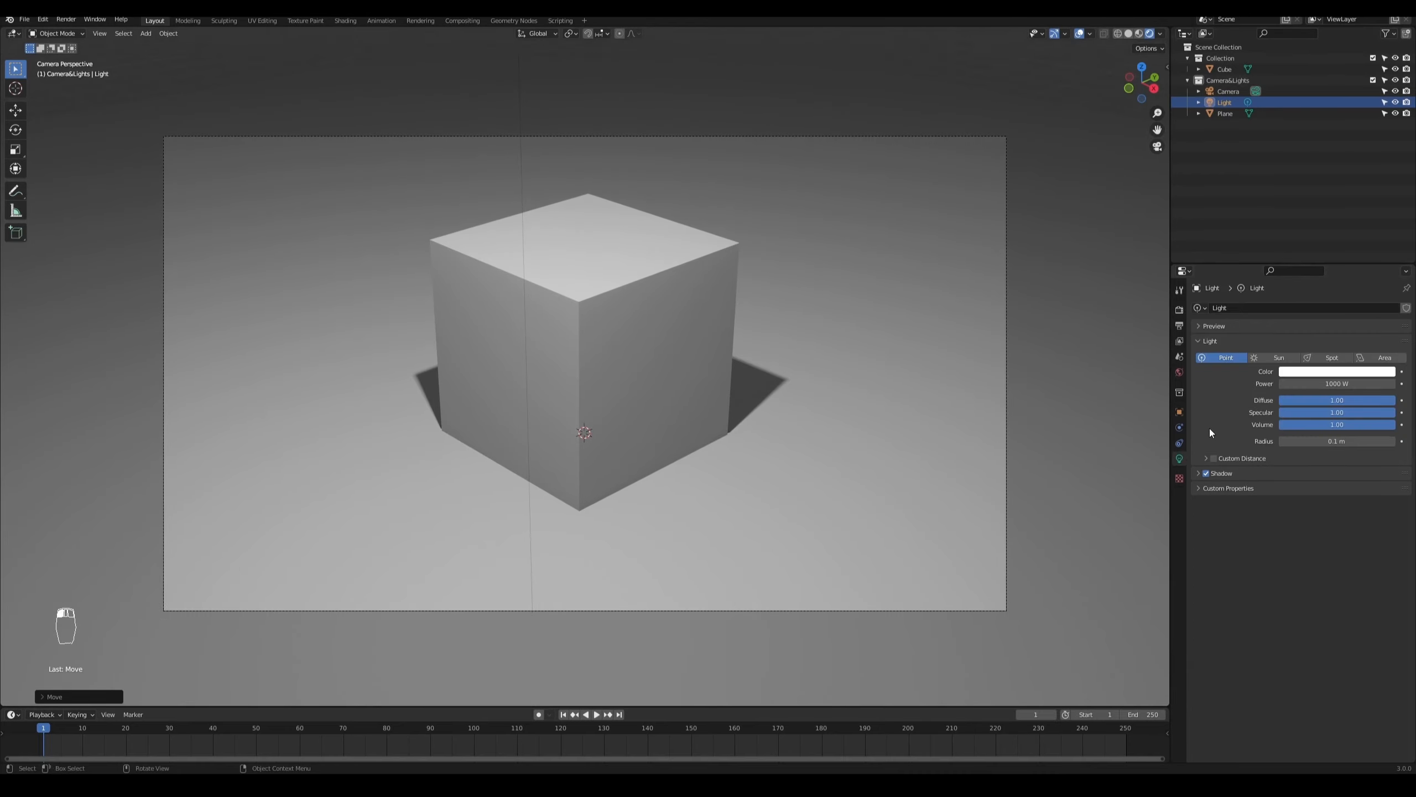
pyautogui.click(1199, 473)
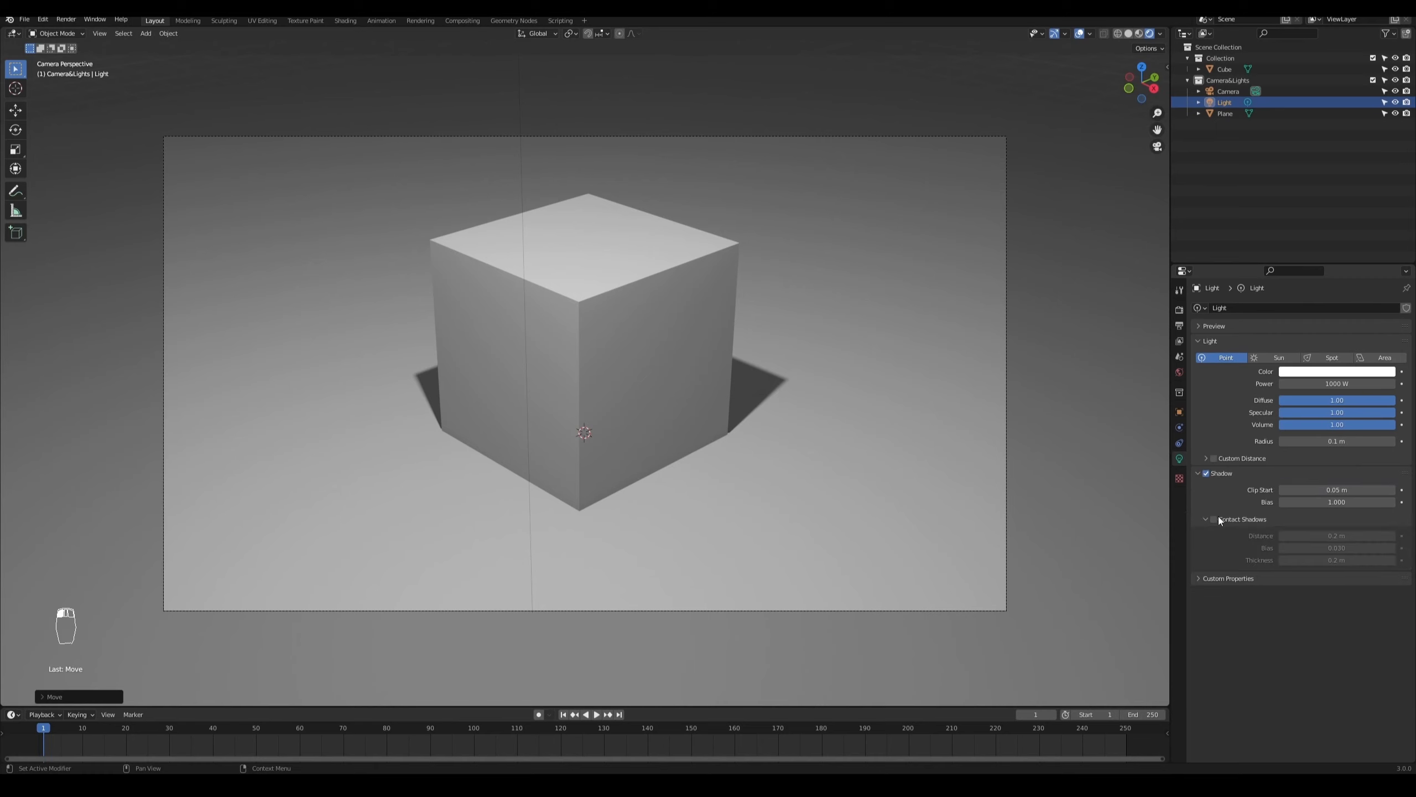
pyautogui.scroll(5, 642, 446)
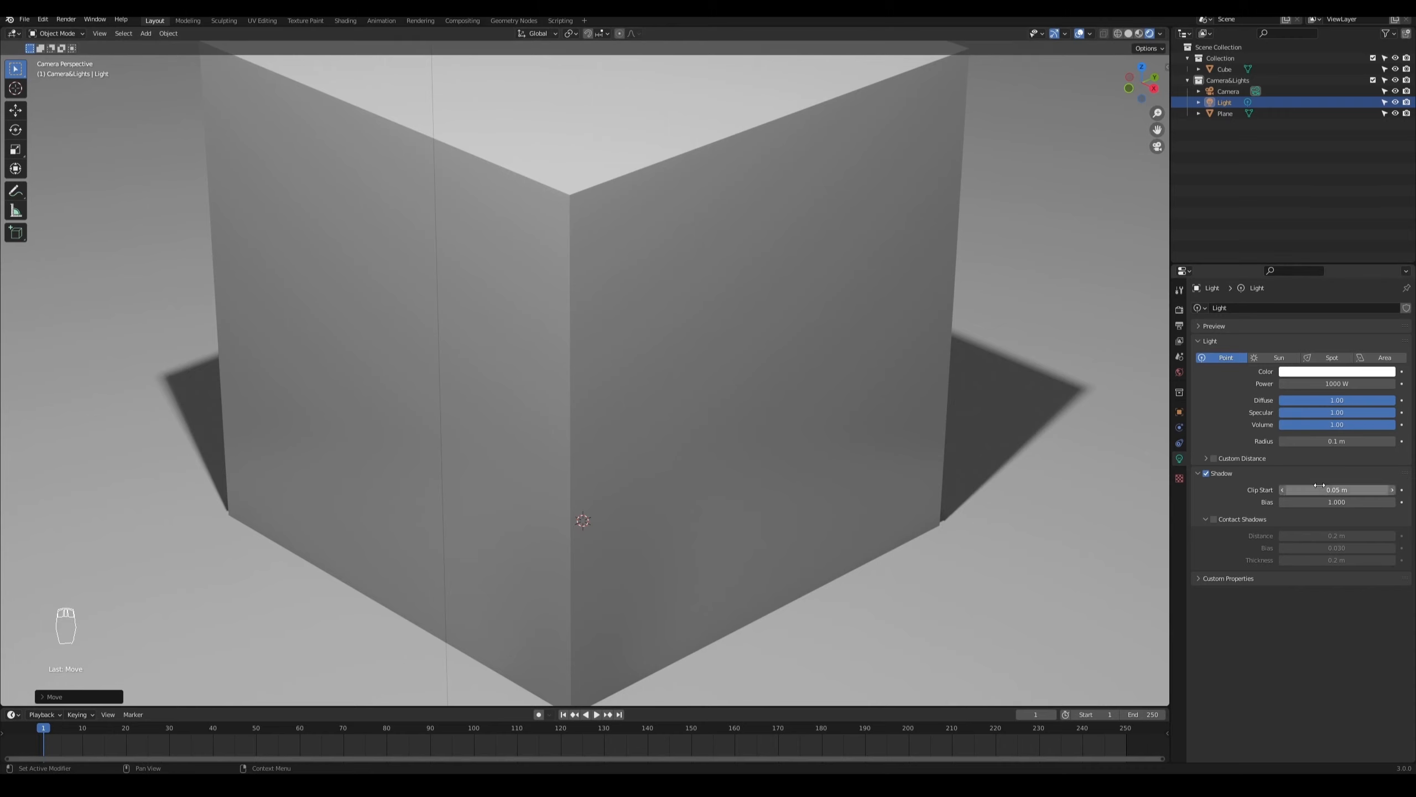
pyautogui.click(1213, 520)
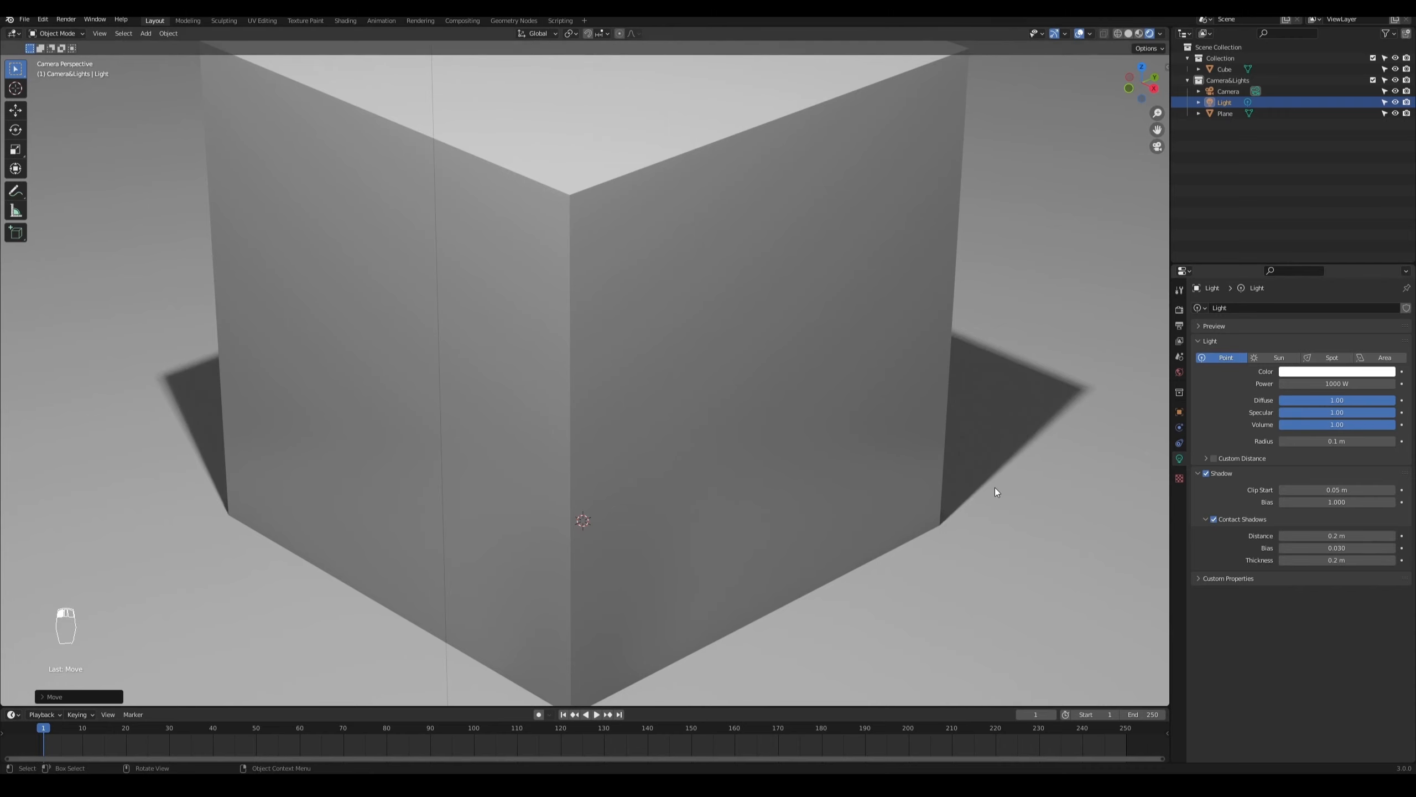
pyautogui.scroll(-6, 995, 486)
pyautogui.scroll(3, 893, 468)
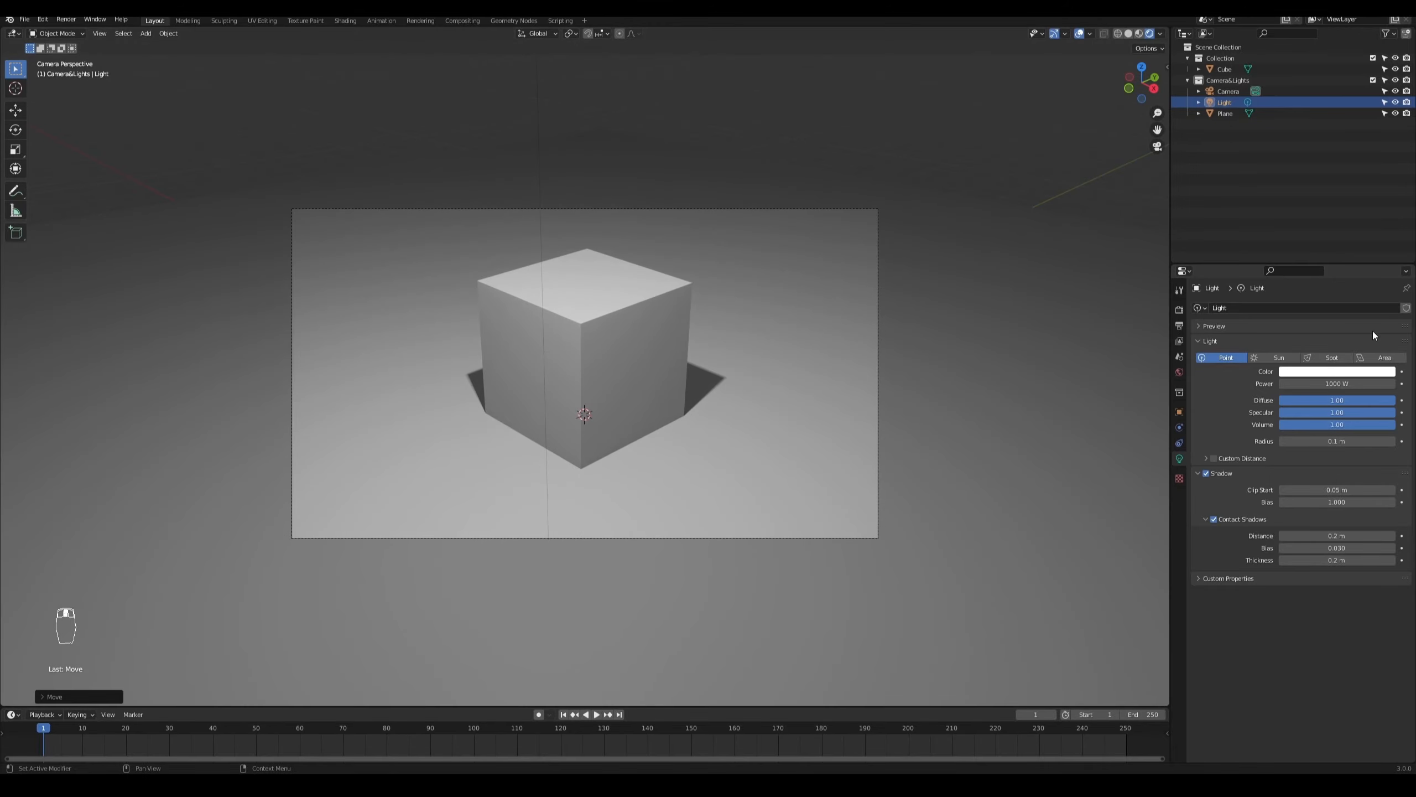
# Step: Try a pale green tint for the light's colour and undo it
pyautogui.click(1332, 374)
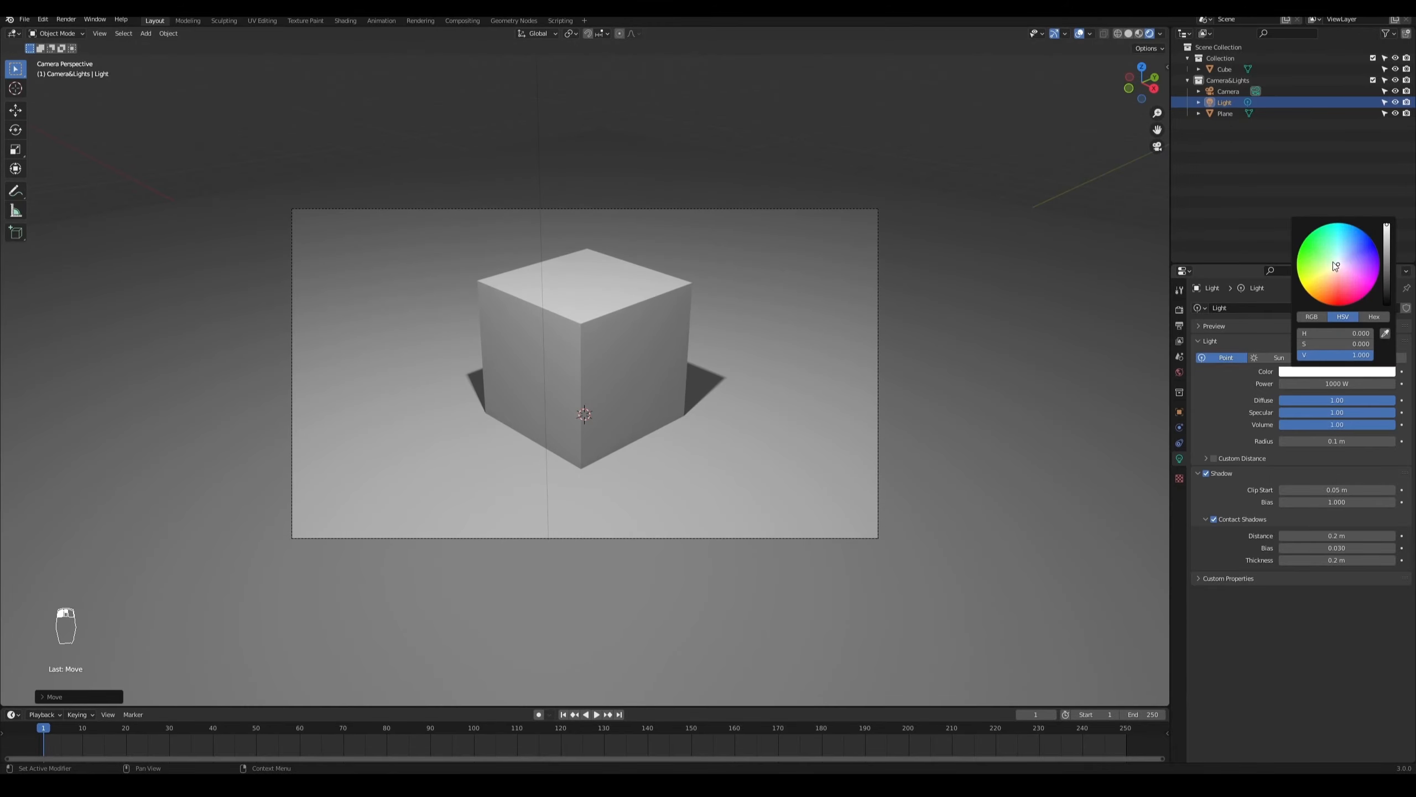
pyautogui.moveTo(1338, 263); pyautogui.dragTo(1333, 263)
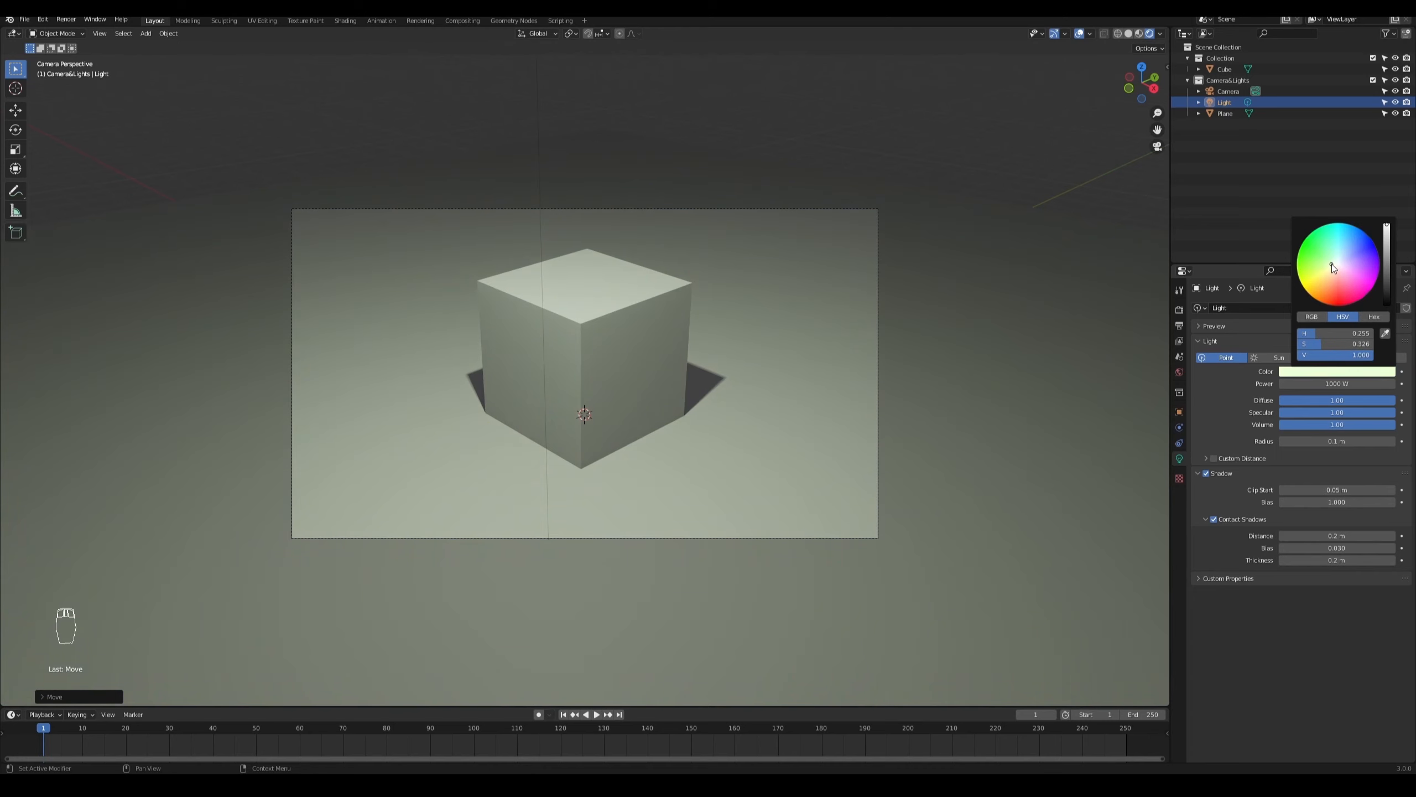
pyautogui.hotkey('ctrl', 'z')
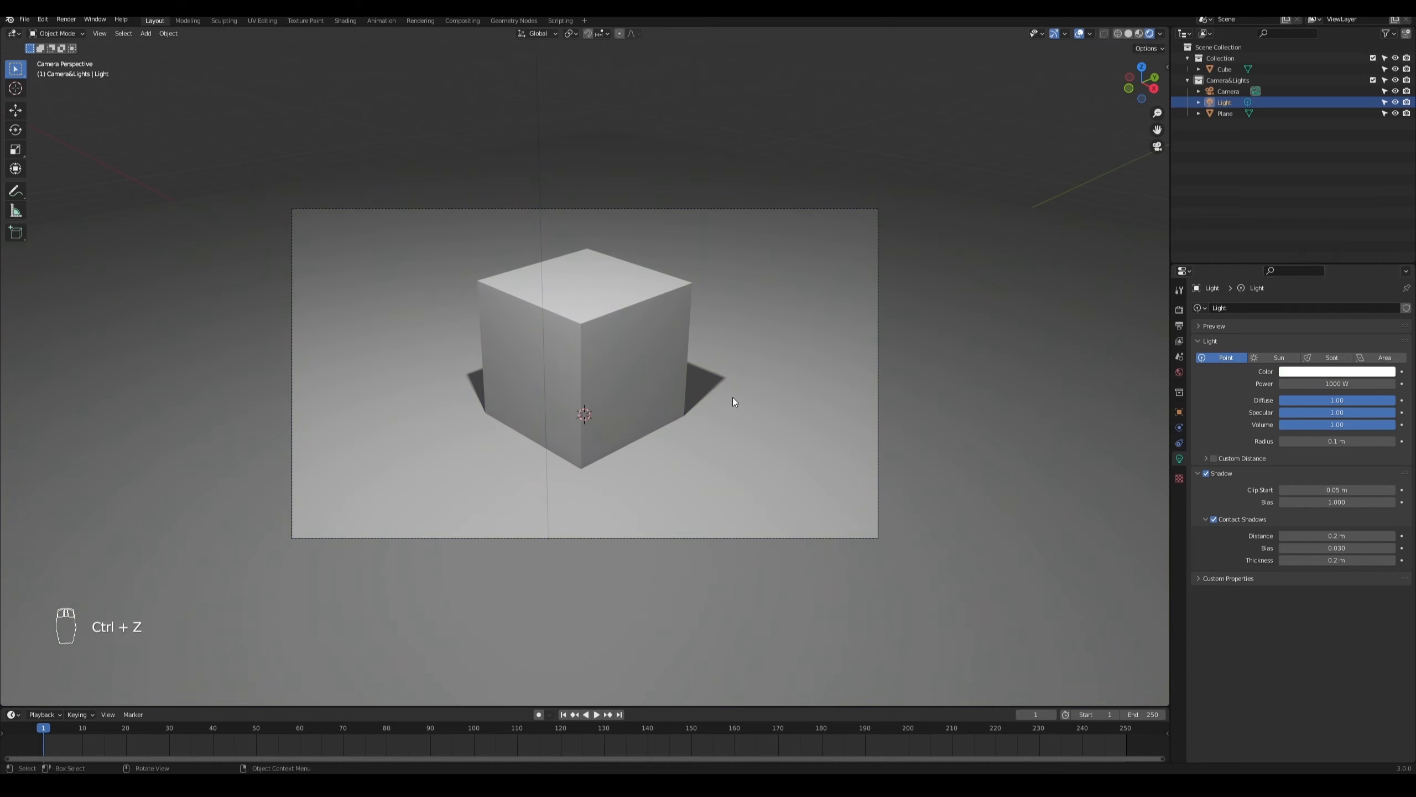
# Step: Rename the cube's material to Base&Glow and change its surface shader to Emission
pyautogui.click(642, 345)
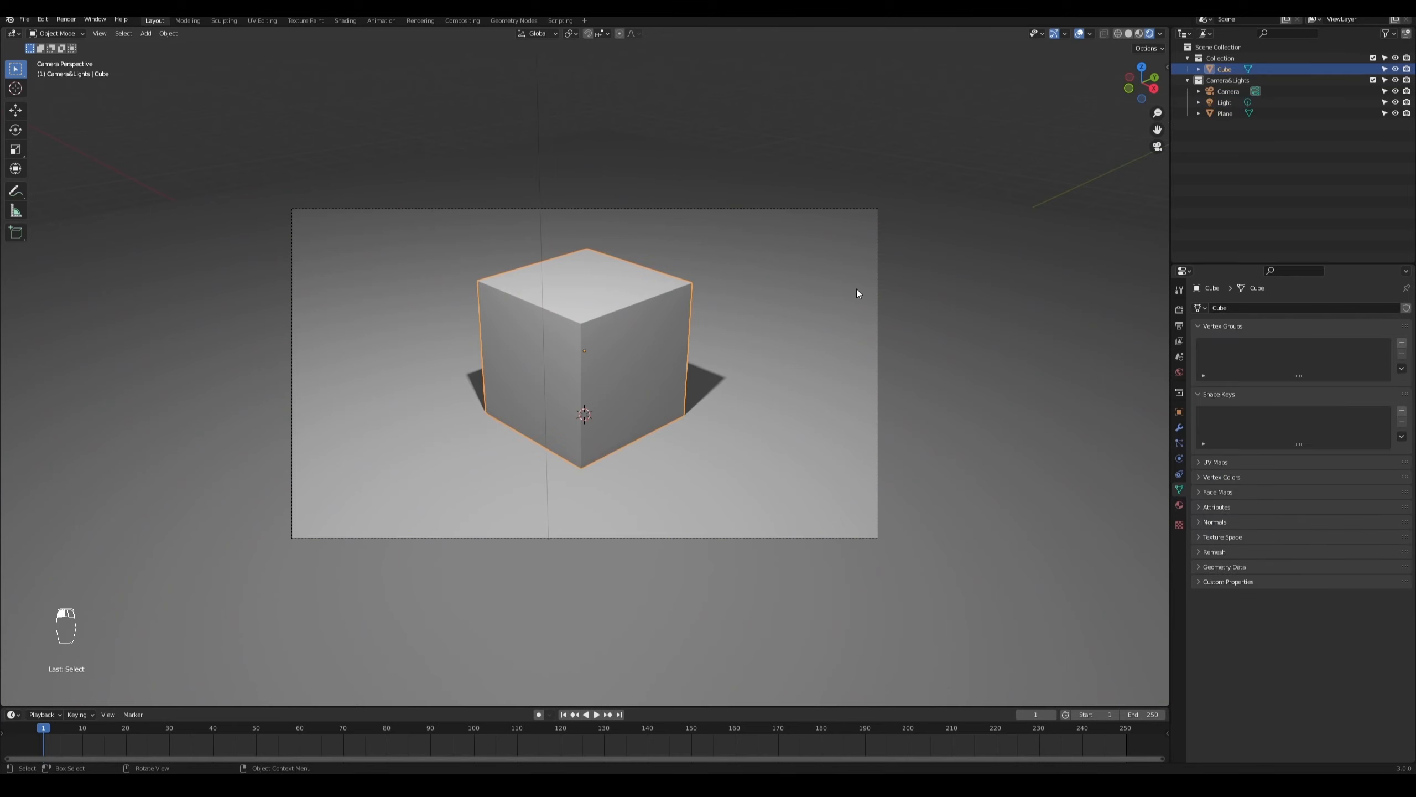
pyautogui.click(1179, 505)
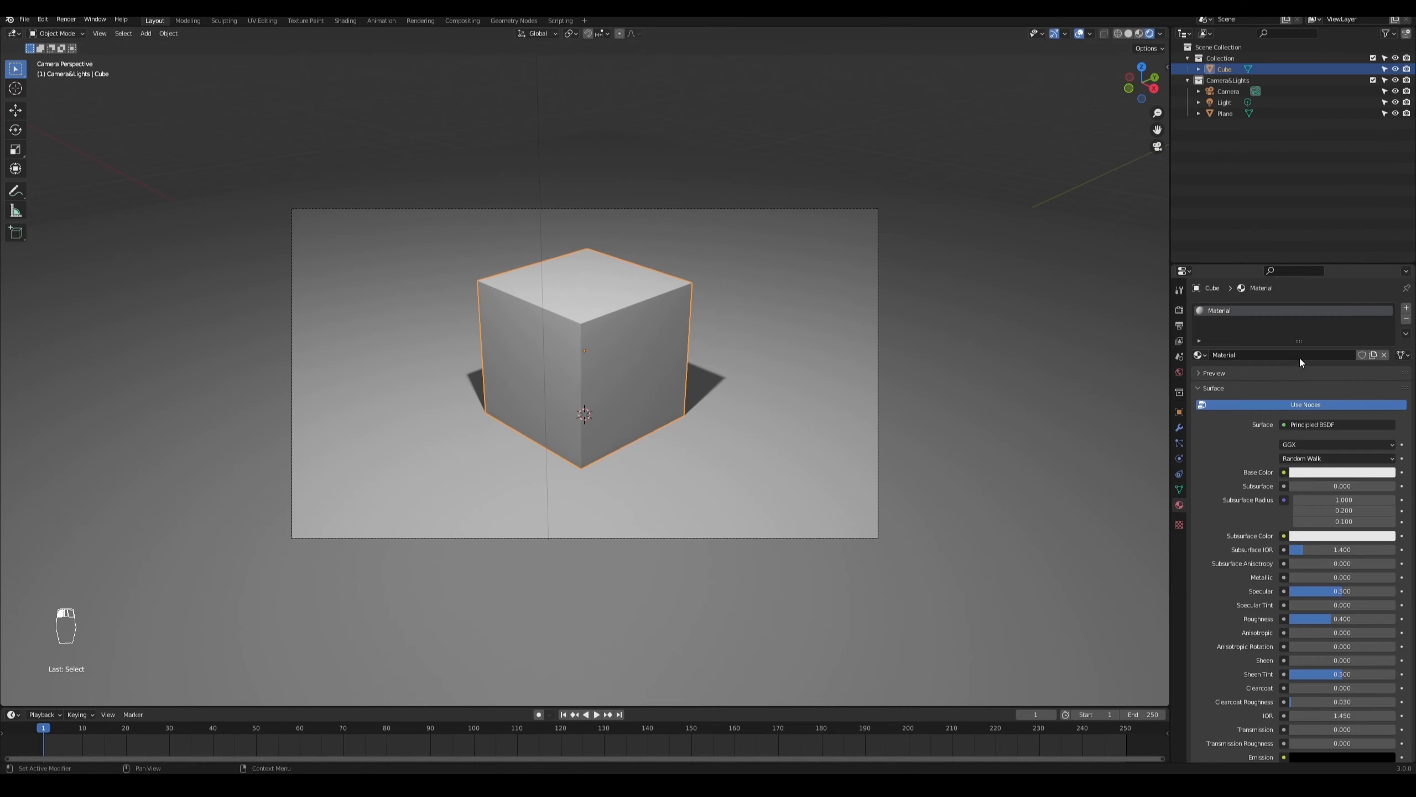
pyautogui.doubleClick(1215, 310)
pyautogui.write('Base&Glow')
pyautogui.press('Return')
pyautogui.click(1341, 427)
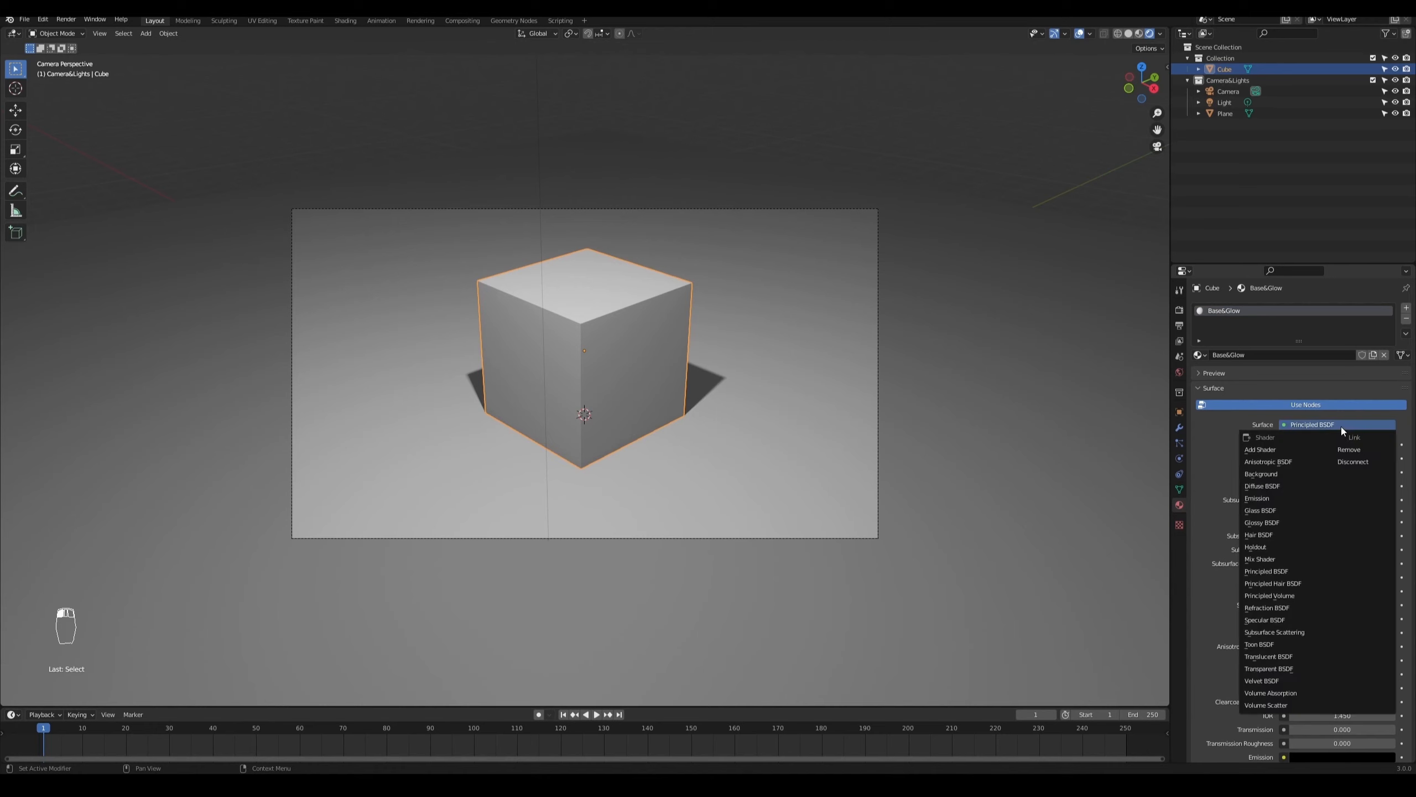
pyautogui.click(1258, 499)
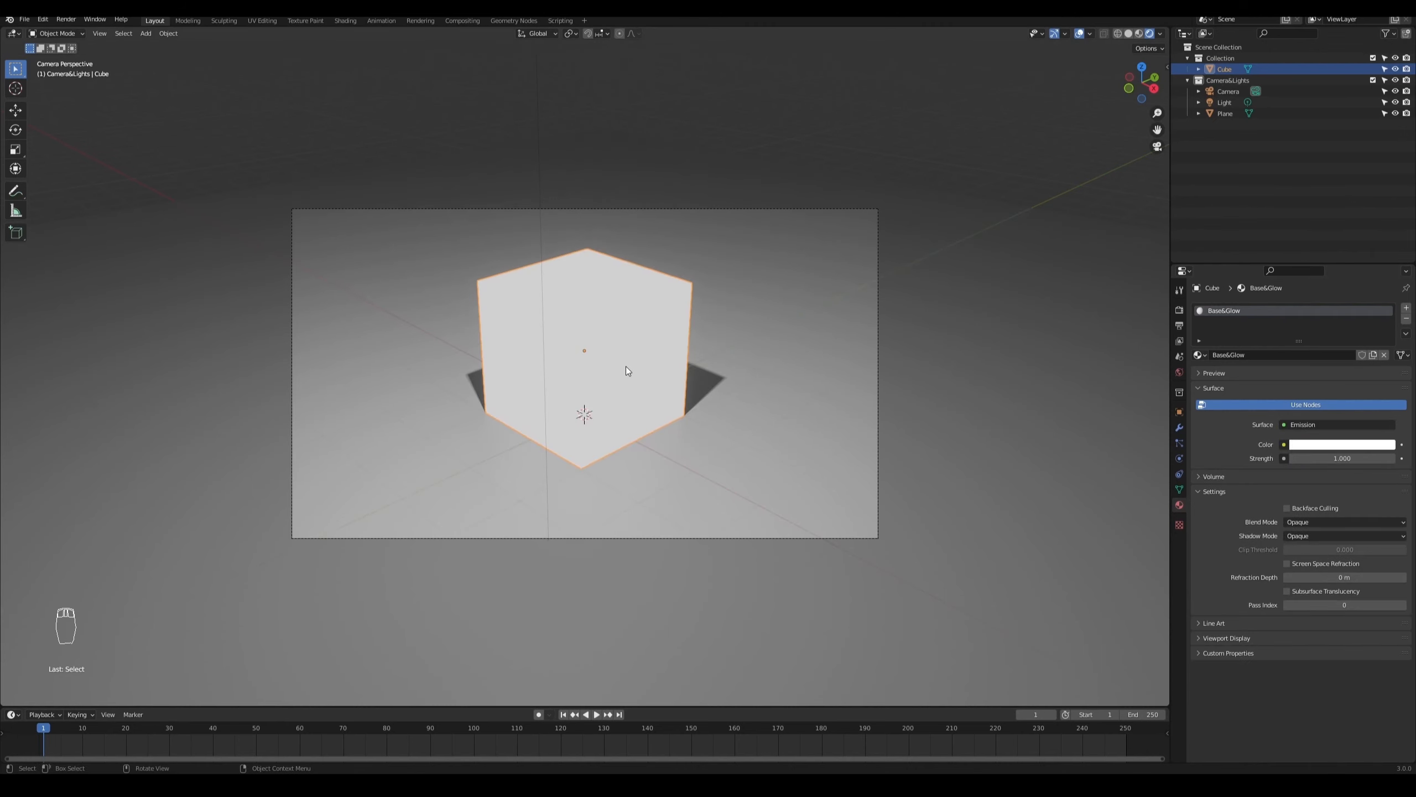
# Step: Switch to the Shading workspace, show the rendered camera view and frame the material's nodes
pyautogui.click(345, 20)
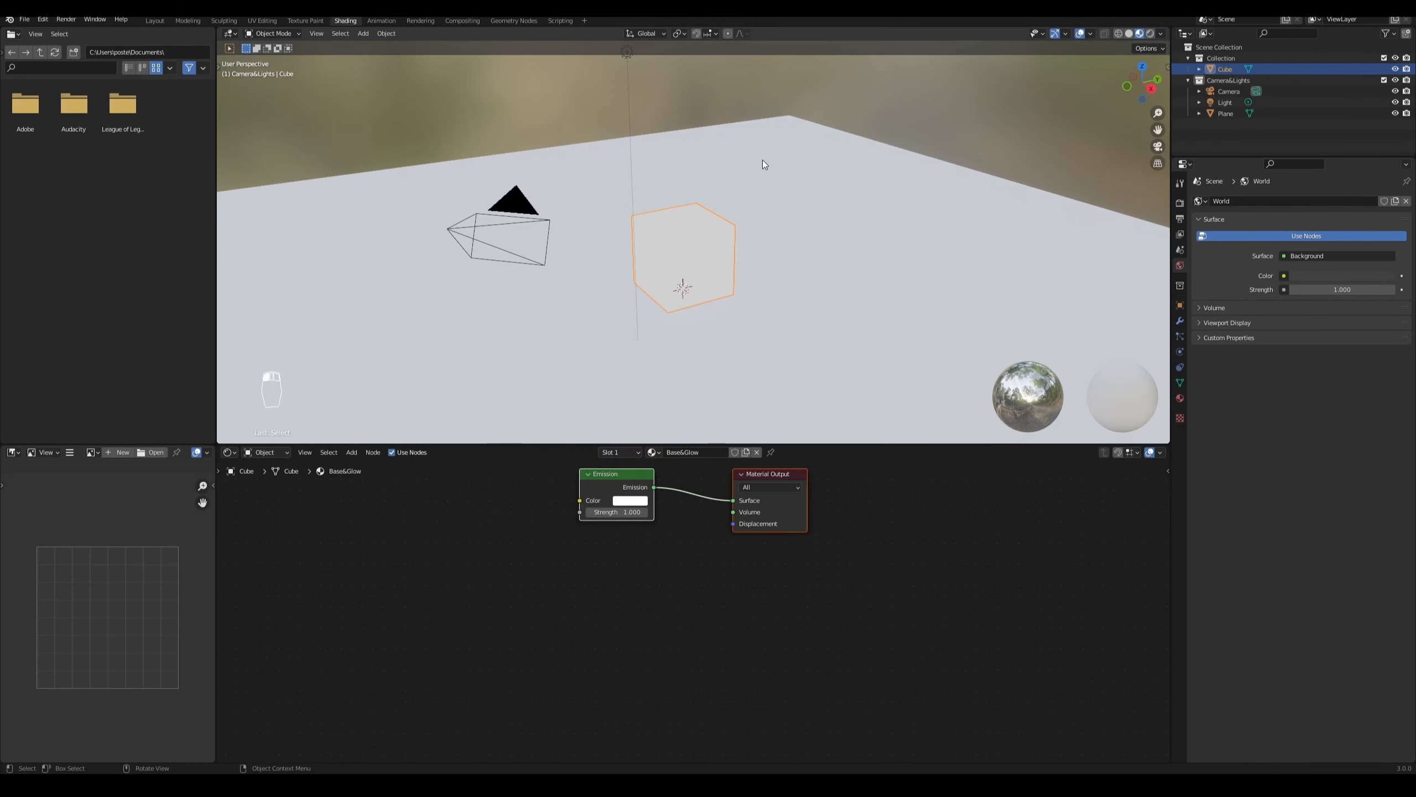
pyautogui.press('KP_0')
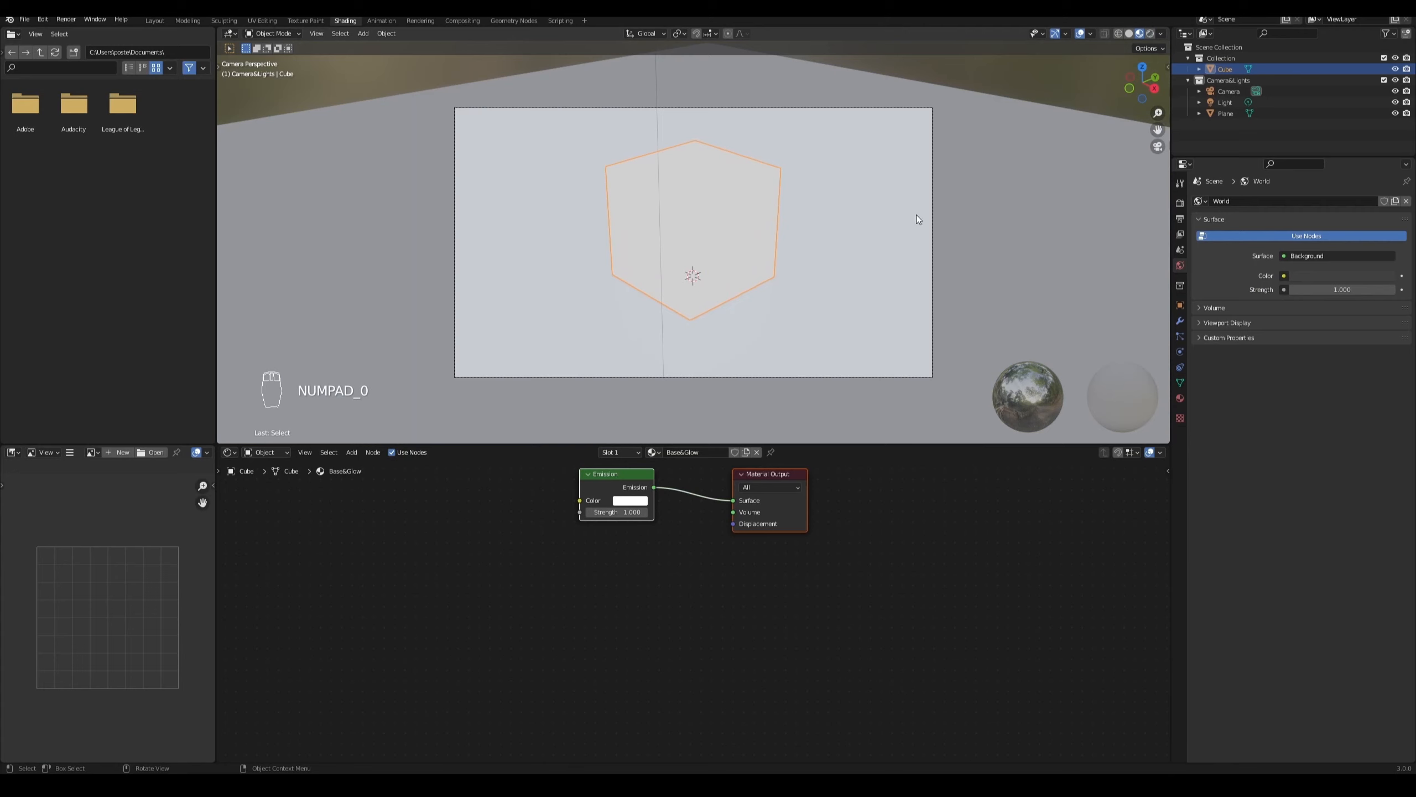
pyautogui.click(1151, 33)
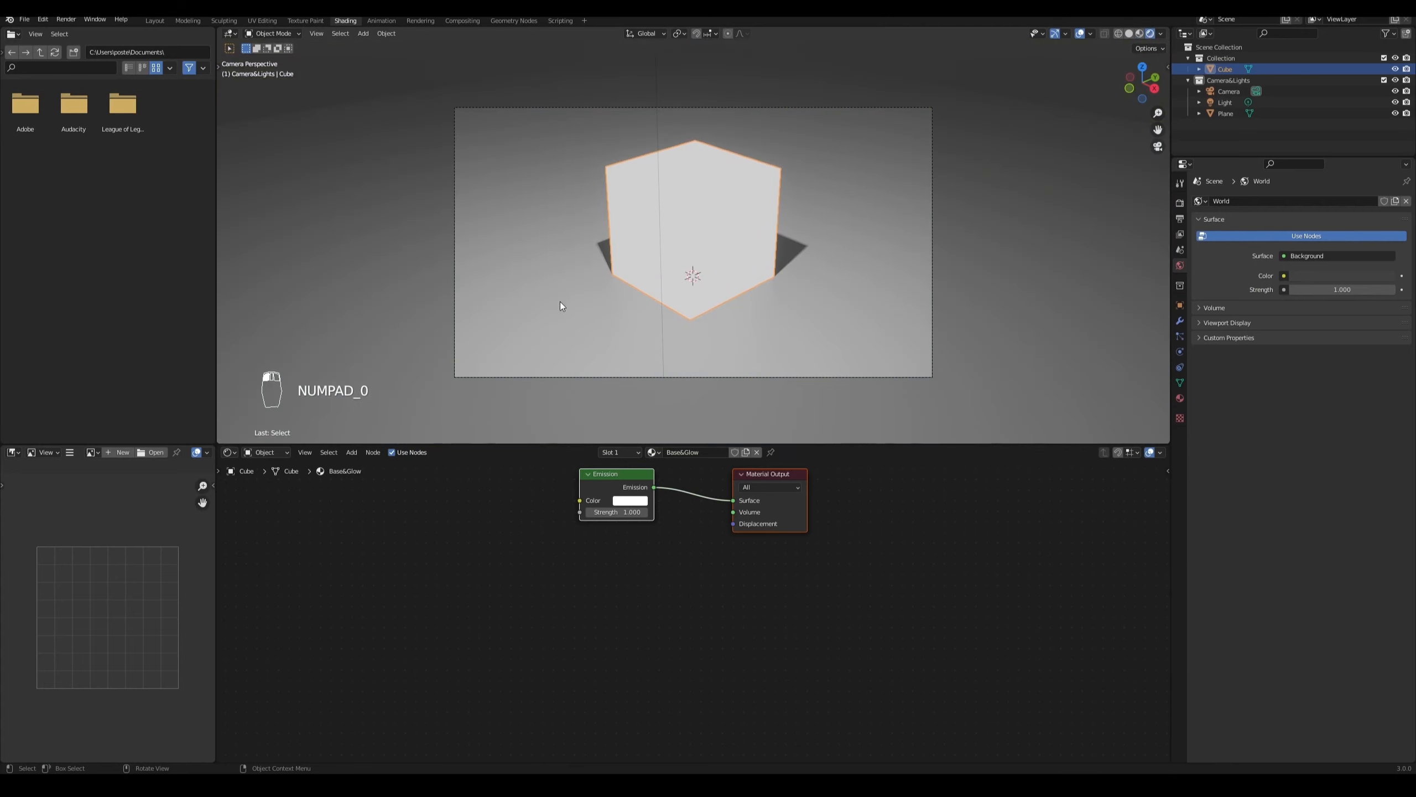
pyautogui.moveTo(671, 507); pyautogui.dragTo(636, 571, button='middle')
pyautogui.scroll(2, 641, 561)
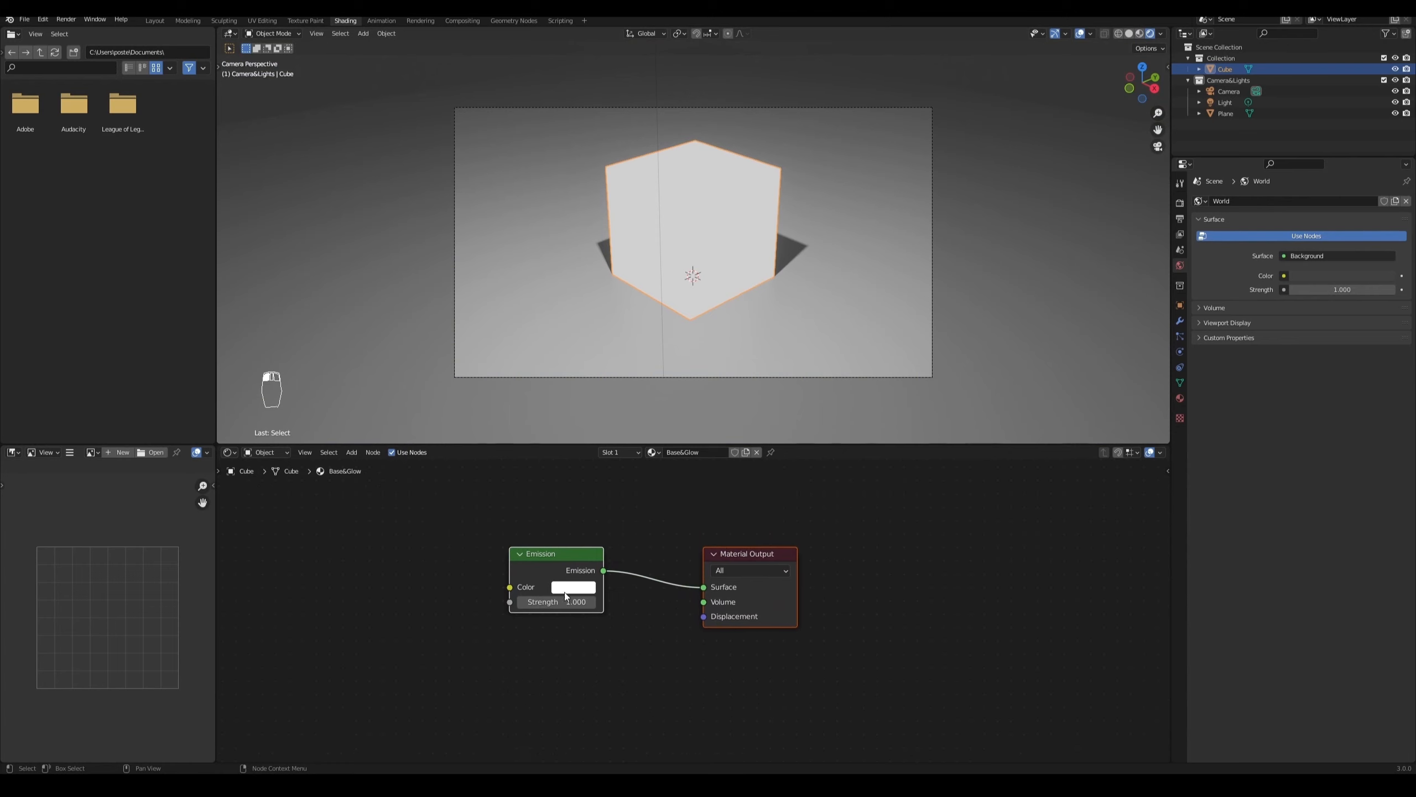
# Step: Give the Emission node a light orange colour with hue 0.073 and set its strength to 10
pyautogui.click(569, 590)
pyautogui.moveTo(613, 443)
pyautogui.mouseDown()
pyautogui.moveTo(636, 474)
pyautogui.moveTo(641, 419)
pyautogui.moveTo(610, 459)
pyautogui.moveTo(605, 432)
pyautogui.moveTo(592, 469)
pyautogui.mouseUp()
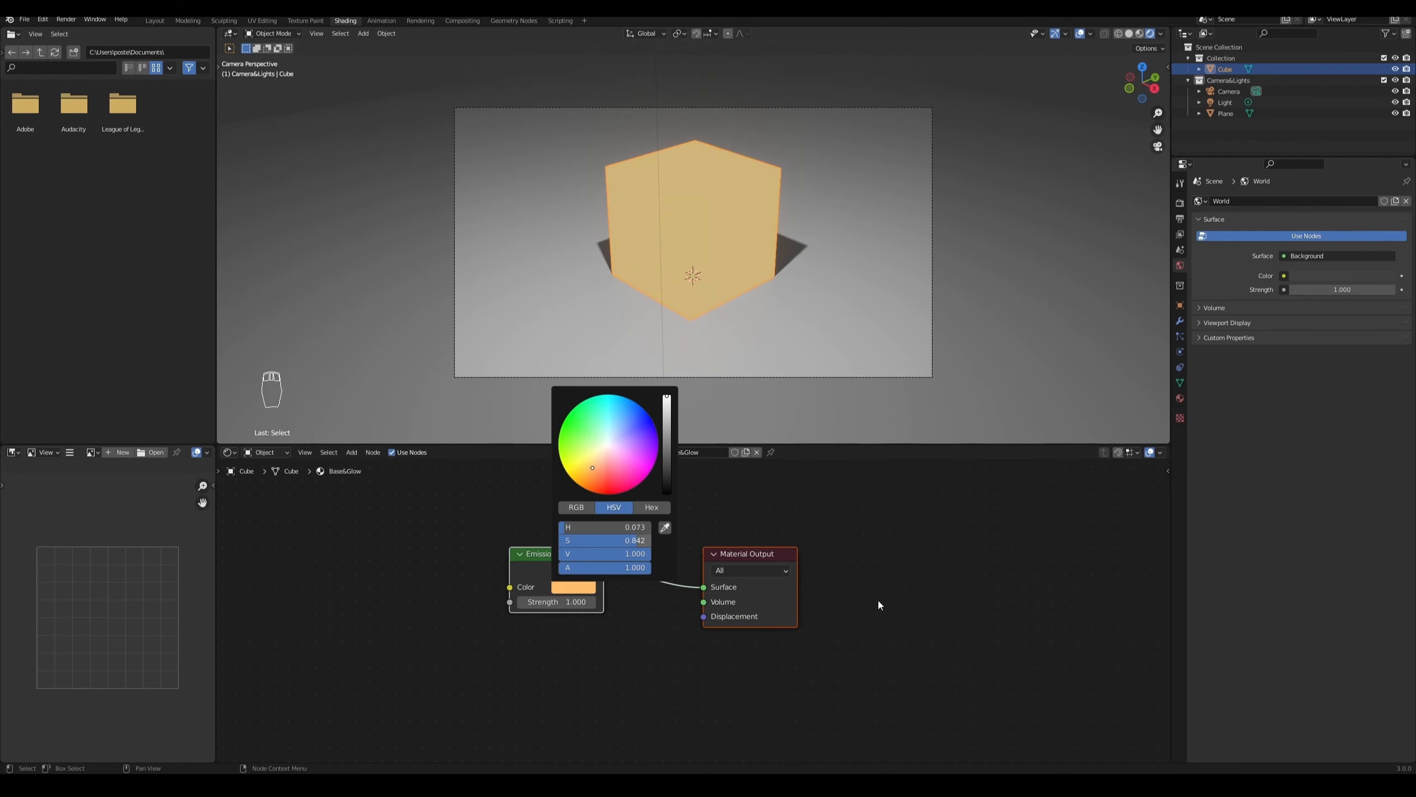
pyautogui.moveTo(547, 602); pyautogui.dragTo(584, 602)
pyautogui.click(571, 603)
pyautogui.write('10')
pyautogui.press('Return')
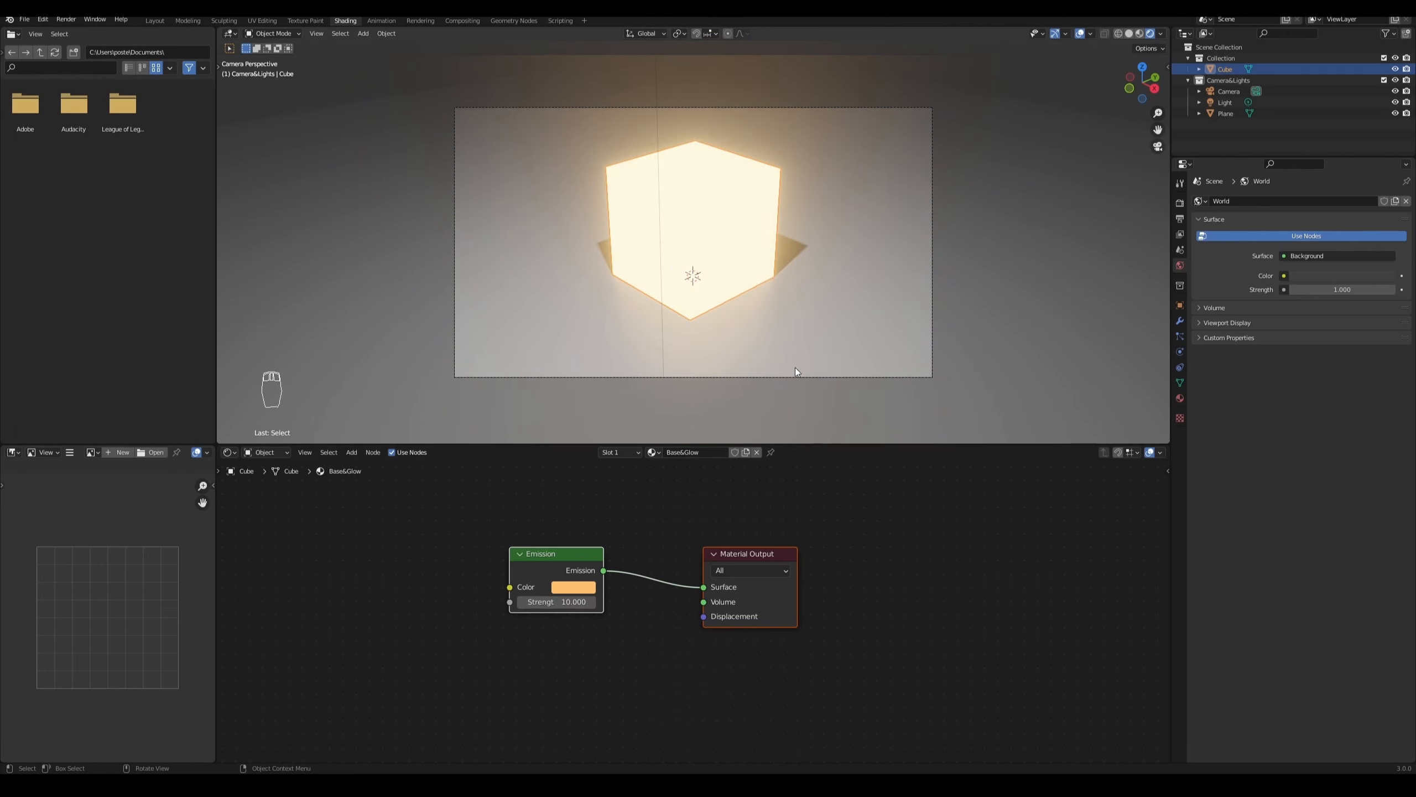
# Step: Change the surface shader of the Base&Glow material to Principled BSDF
pyautogui.click(1179, 397)
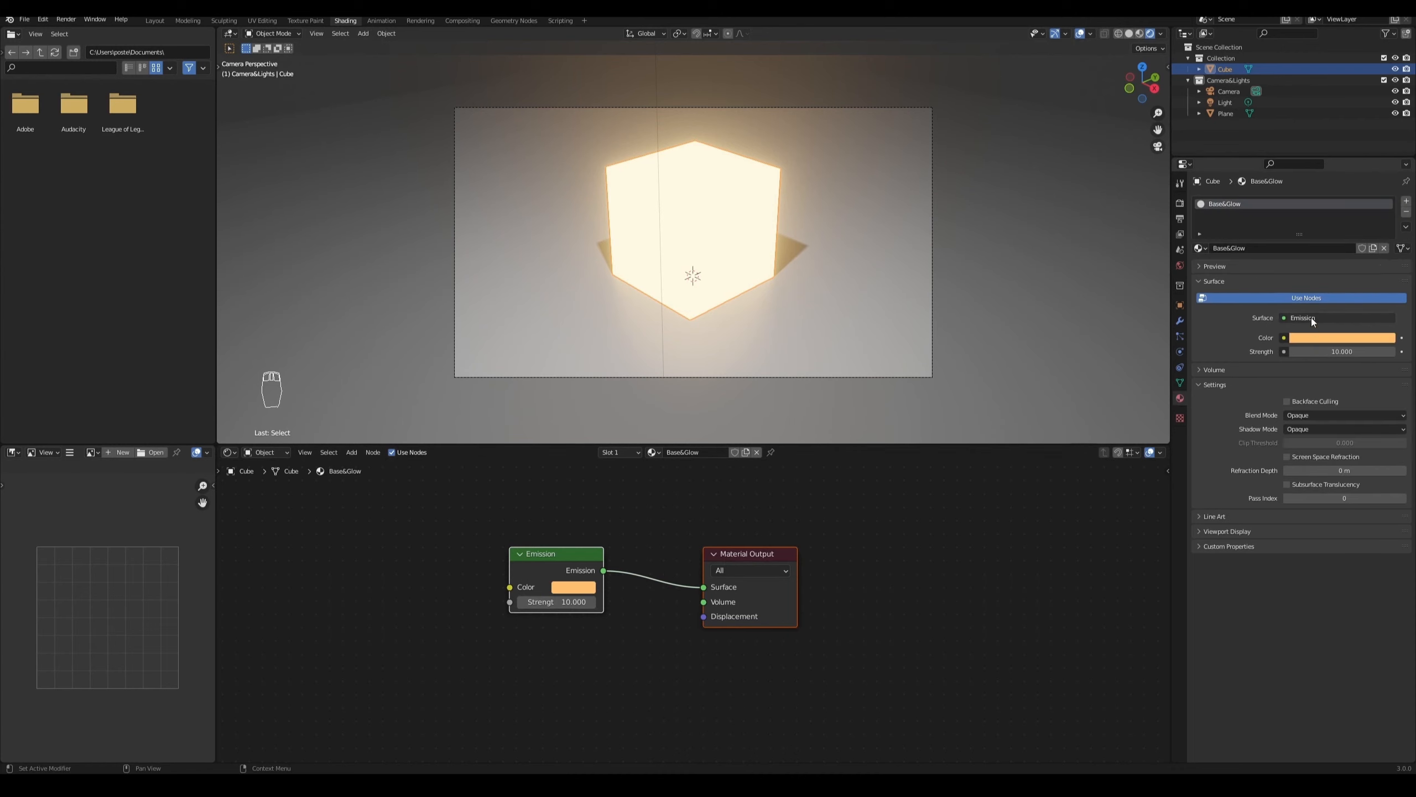
pyautogui.click(1310, 318)
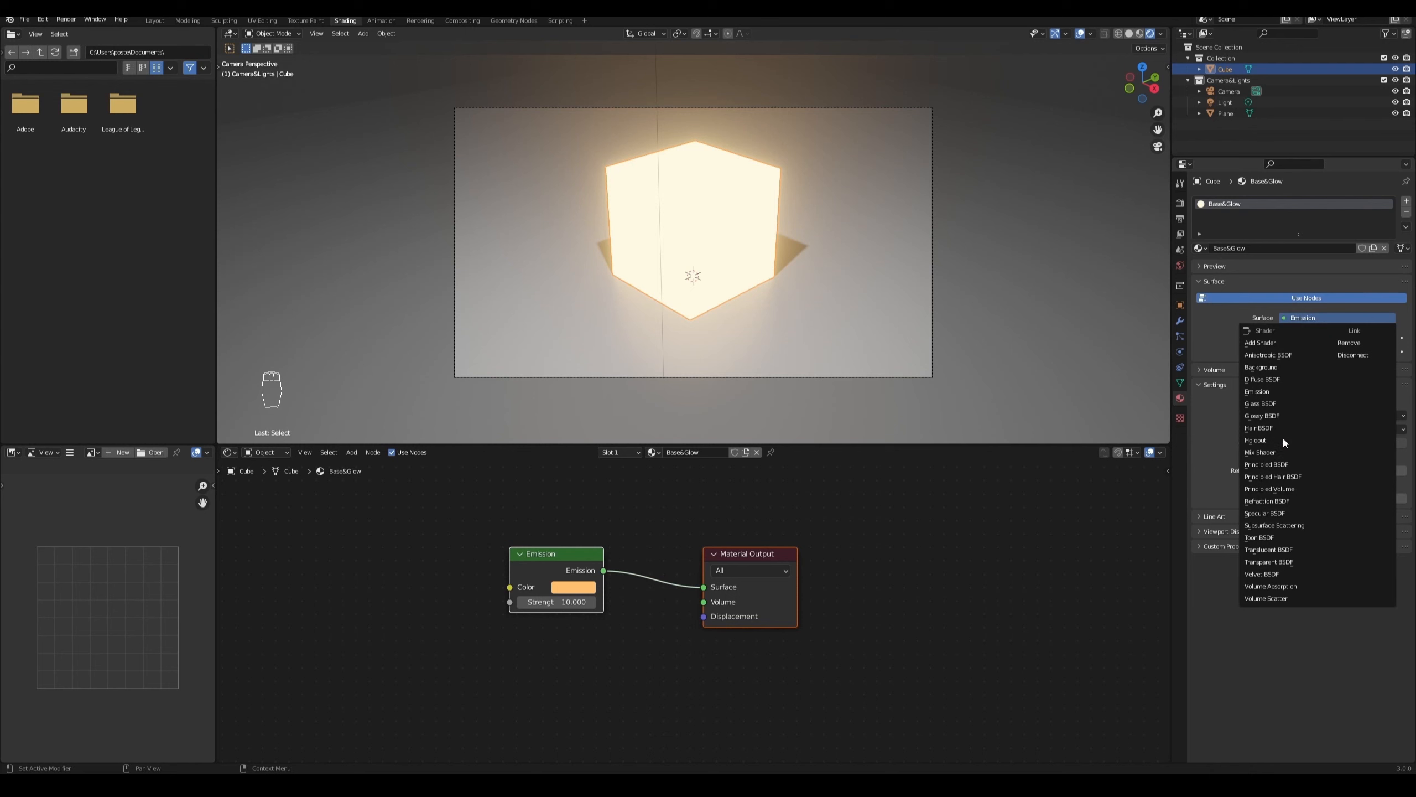
pyautogui.click(1270, 464)
pyautogui.keyDown('shift'); pyautogui.scroll(5, 642, 565); pyautogui.keyUp('shift')
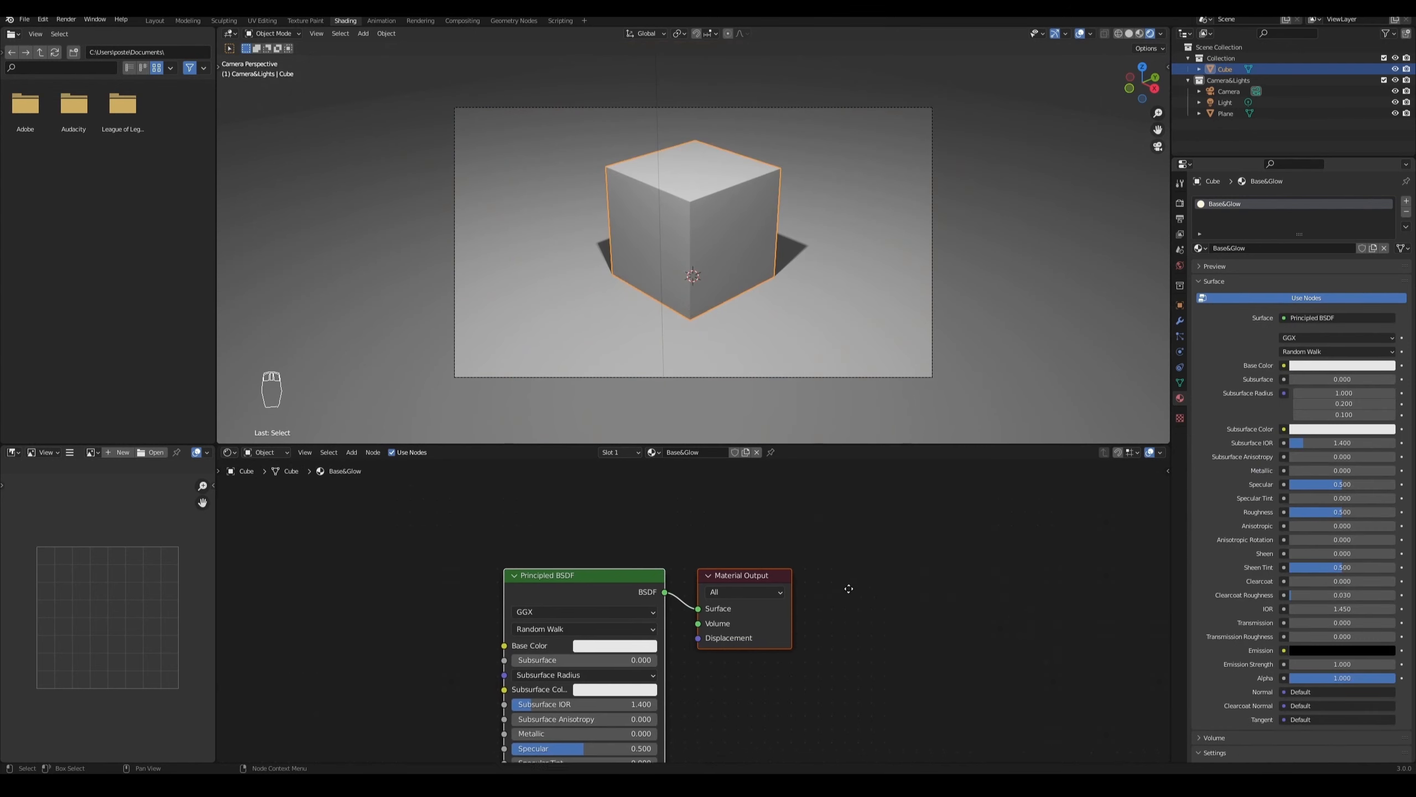
# Step: Add an Emission node above the Principled BSDF and connect it to the Surface input of the Material Output
pyautogui.scroll(-1, 645, 573)
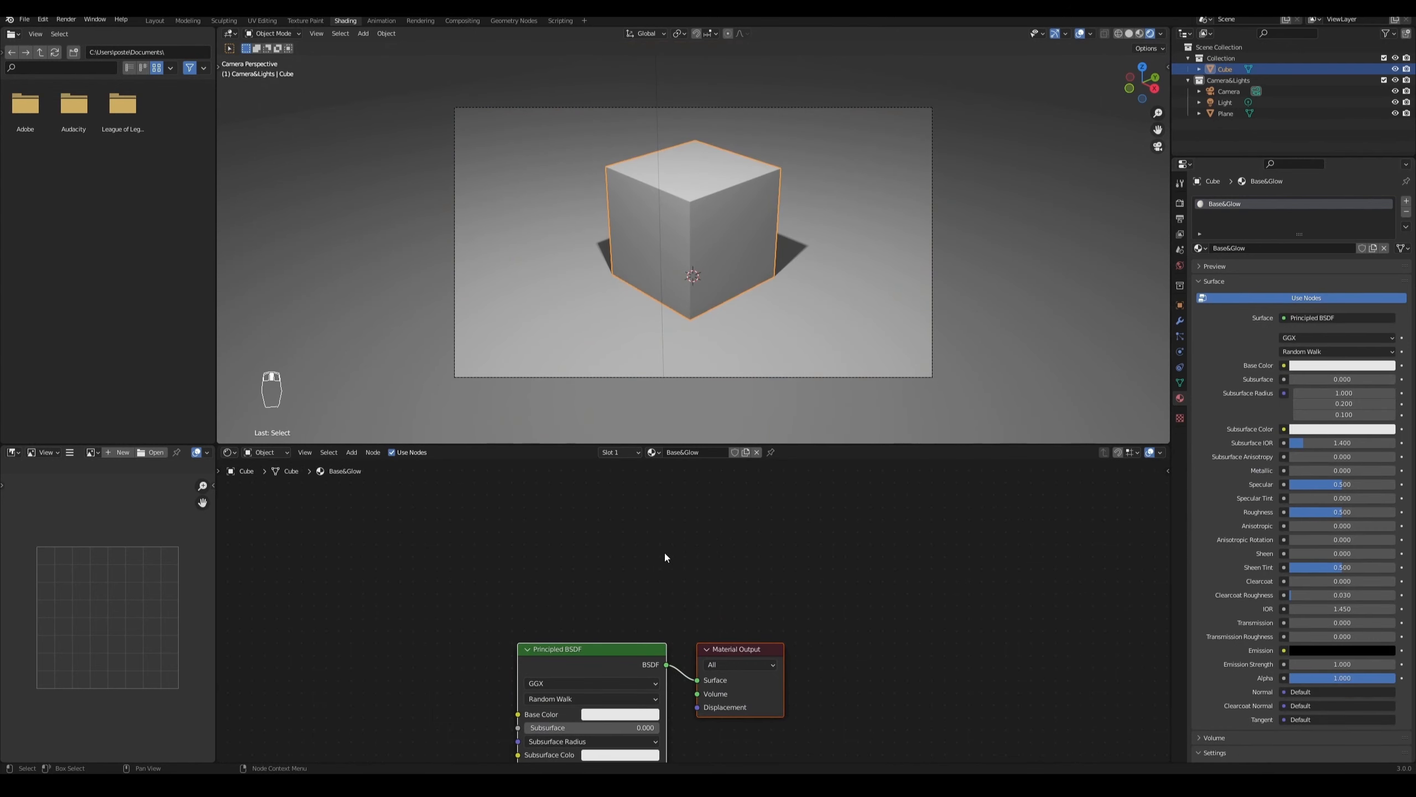
pyautogui.hotkey('shift', 'a')
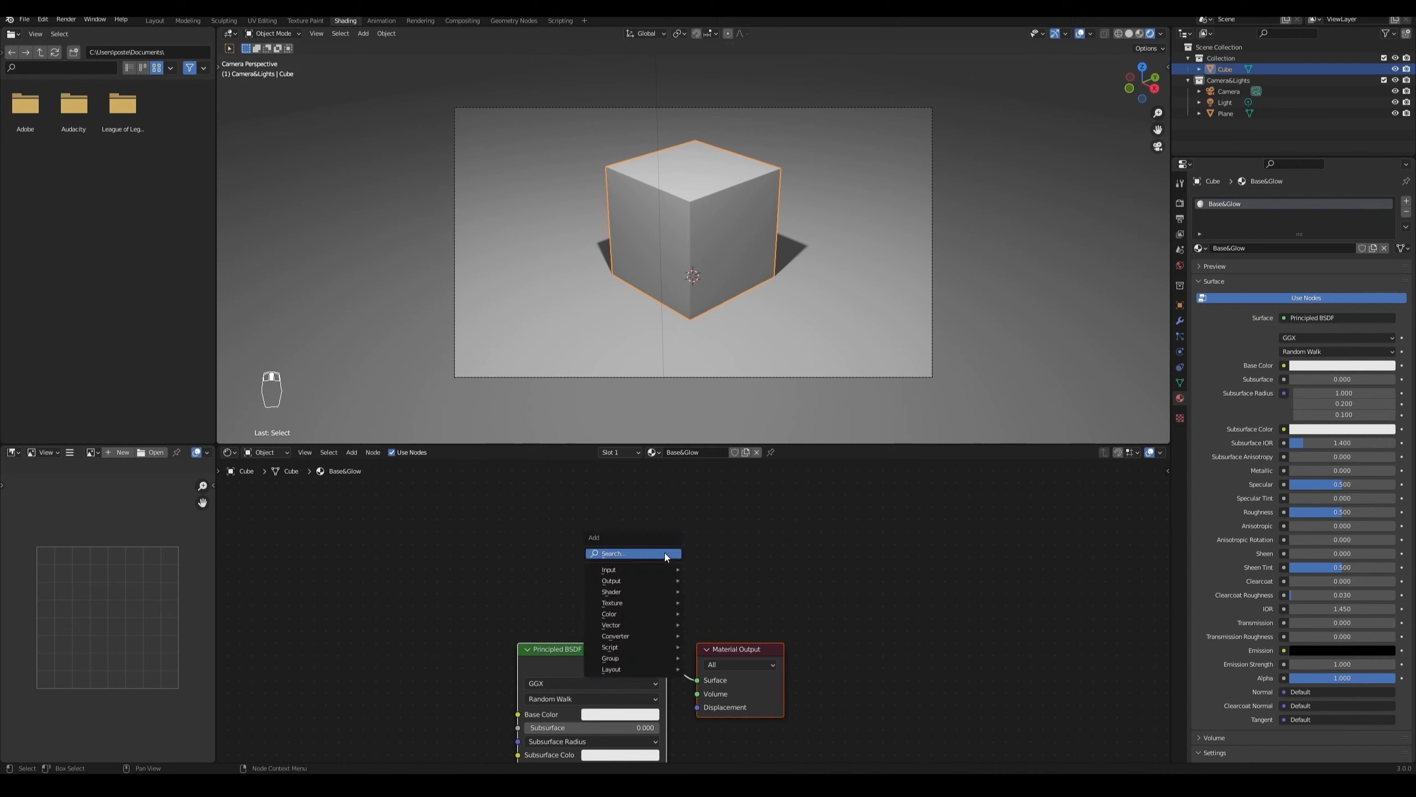
pyautogui.moveTo(650, 592)
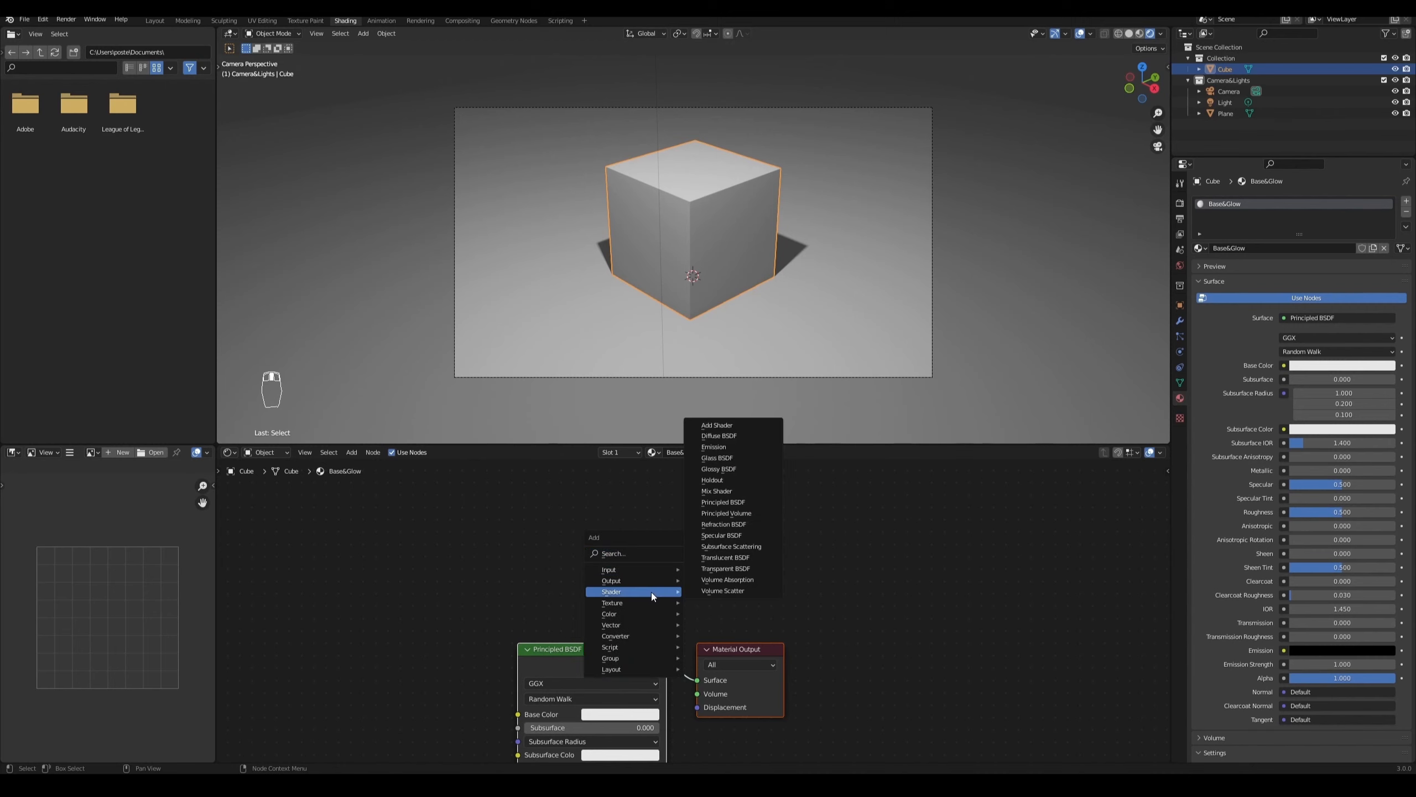
pyautogui.click(746, 450)
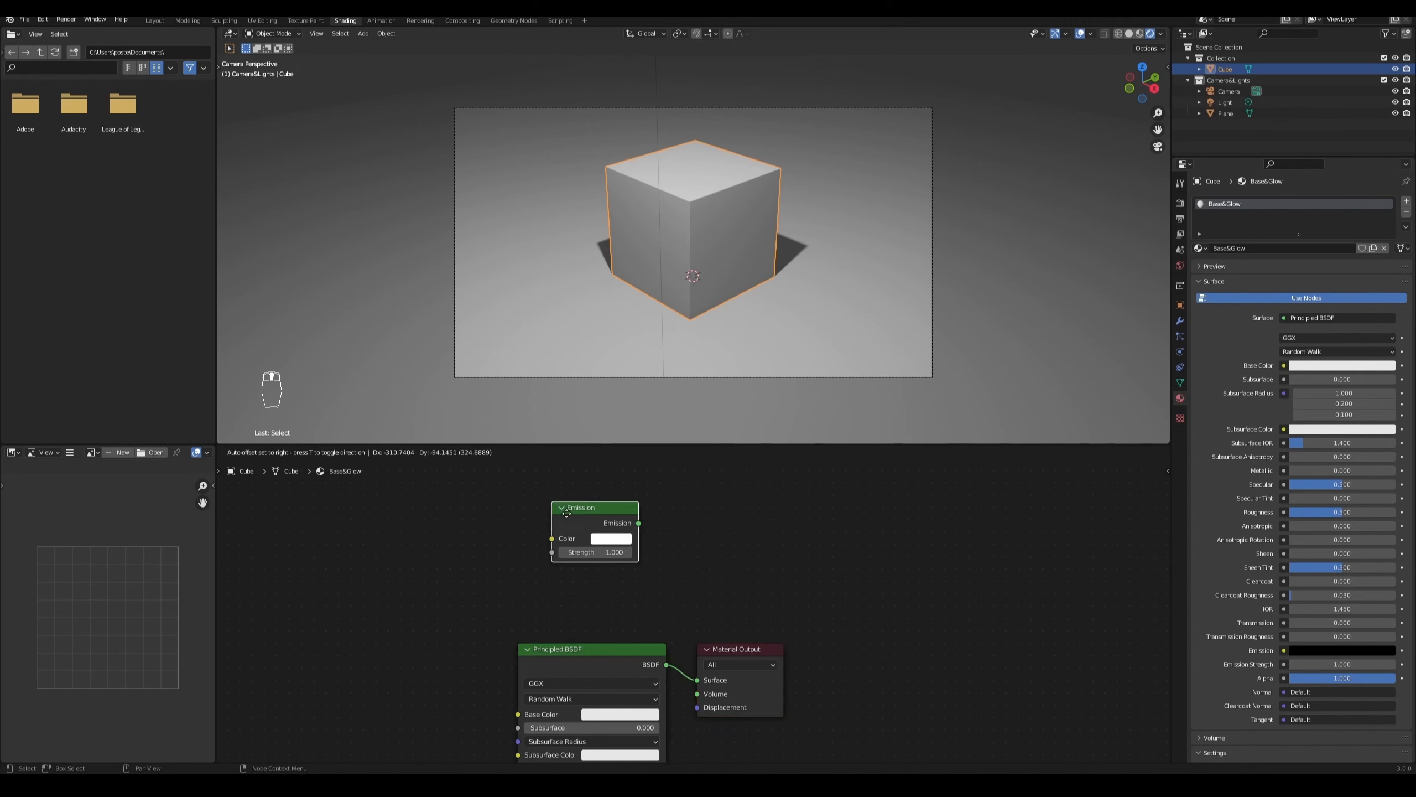
pyautogui.click(562, 536)
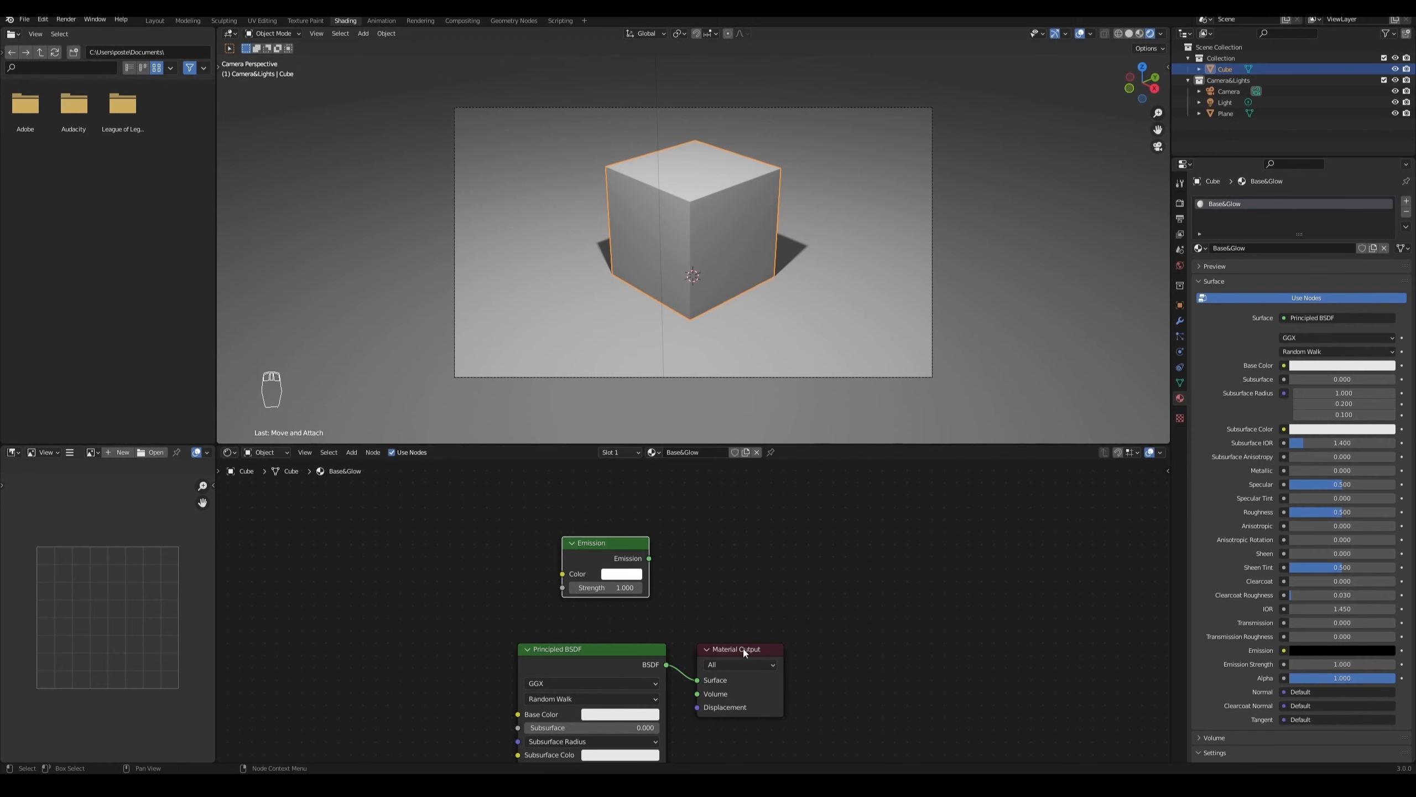
pyautogui.moveTo(745, 649); pyautogui.dragTo(785, 574)
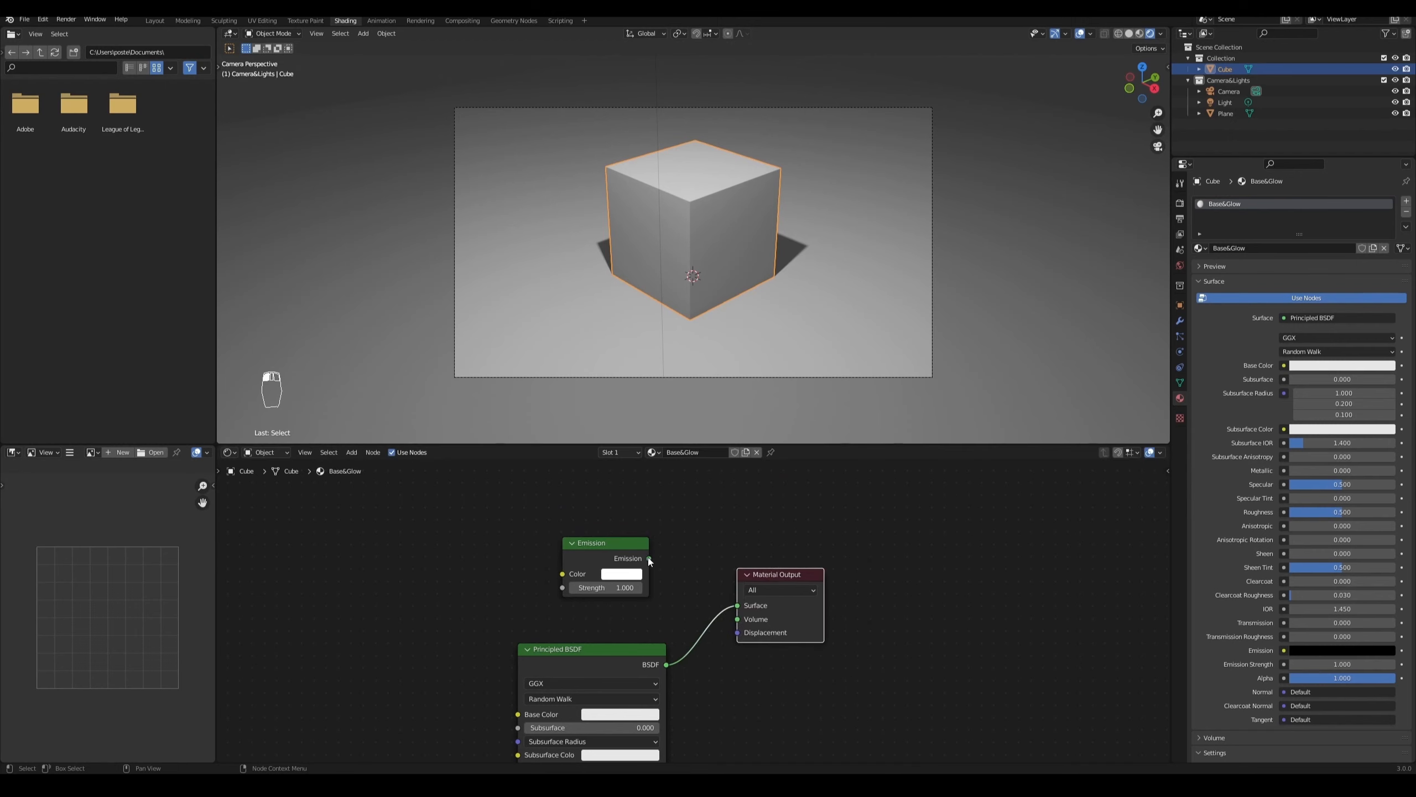
pyautogui.moveTo(649, 558); pyautogui.dragTo(746, 604)
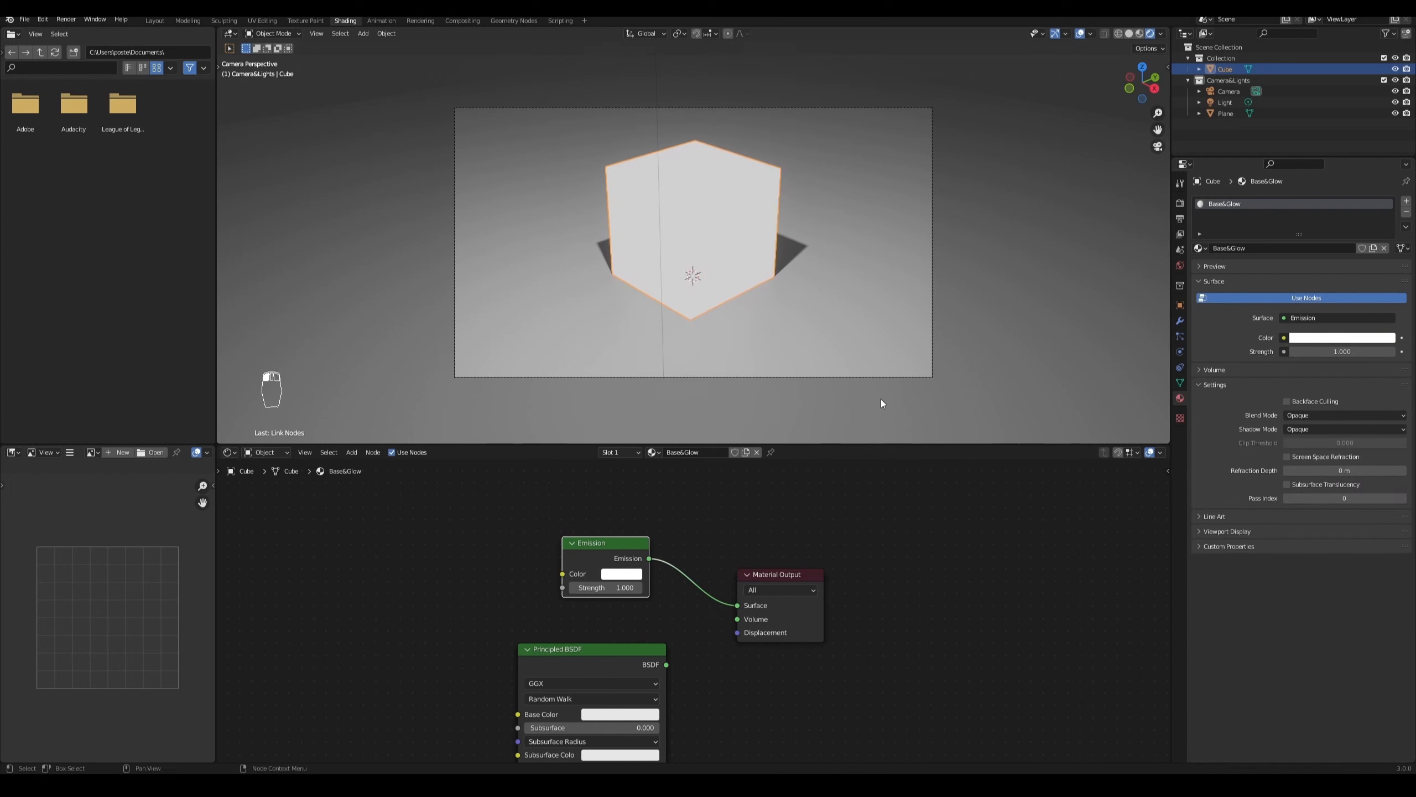
# Step: Give the Emission node a light orange colour and strength 10, and reconnect the Principled BSDF to the Material Output's Surface
pyautogui.click(633, 574)
pyautogui.moveTo(644, 467); pyautogui.dragTo(637, 464)
pyautogui.click(608, 587)
pyautogui.write('10')
pyautogui.press('Return')
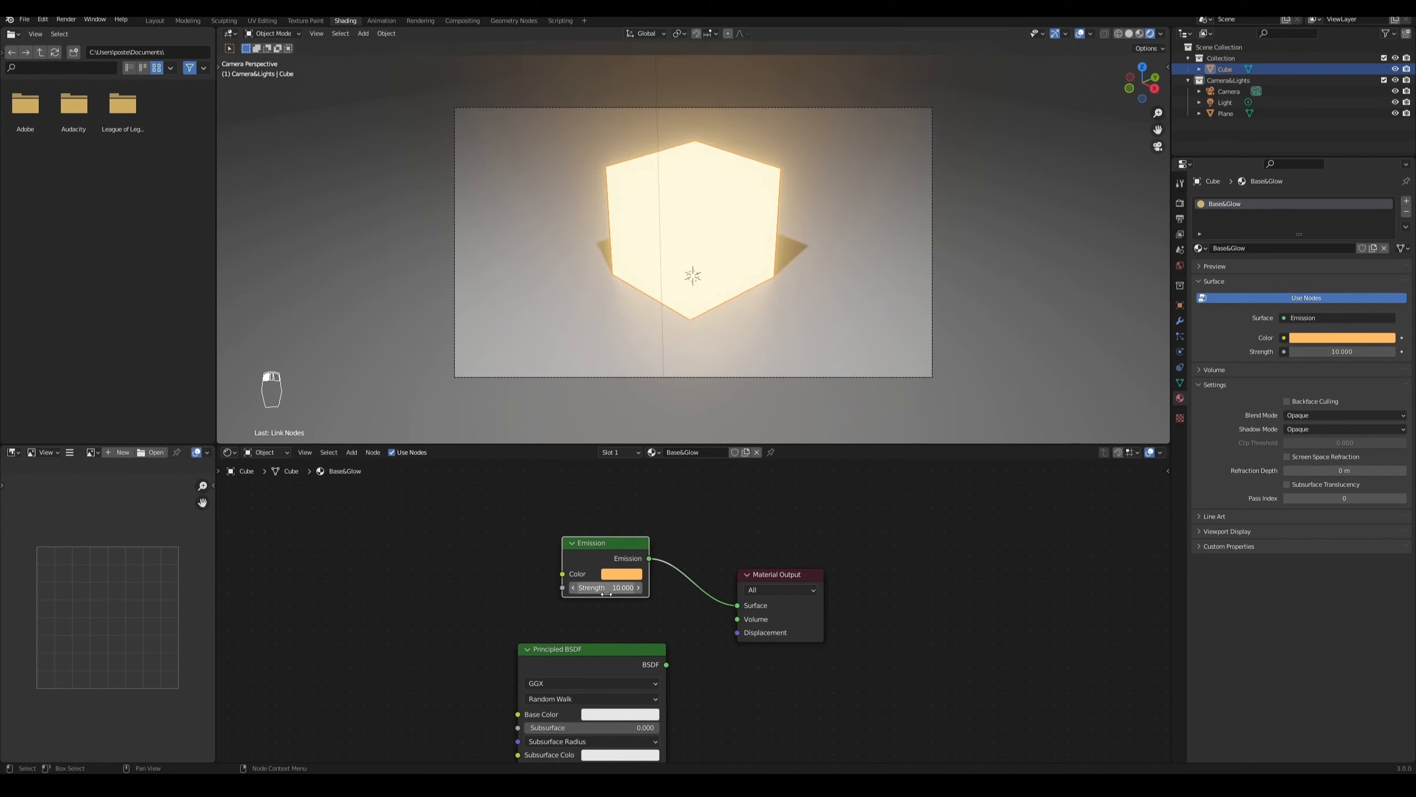
pyautogui.moveTo(666, 665); pyautogui.dragTo(746, 604)
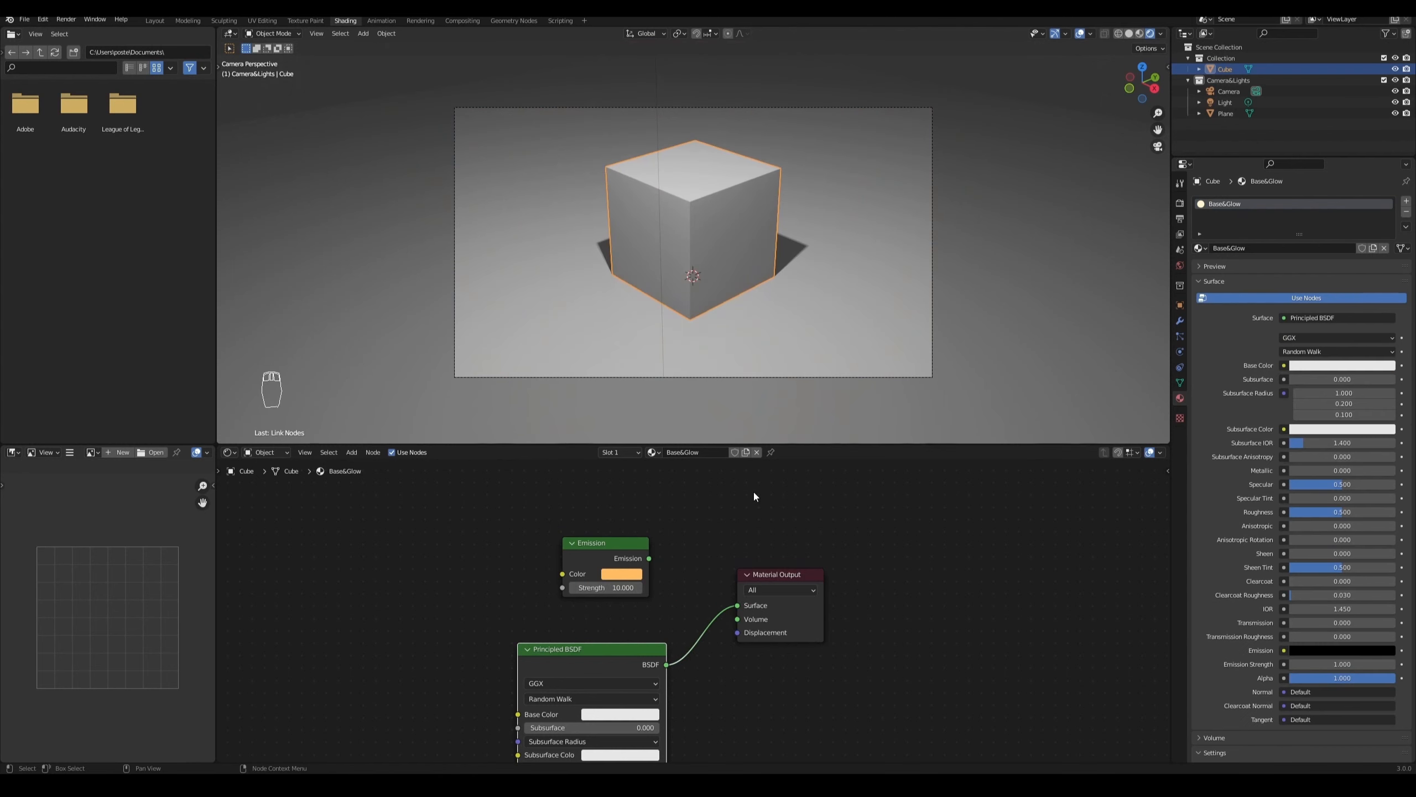
# Step: Check in the add-on preferences whether Node Wrangler is enabled, searching for "node wr"
pyautogui.click(41, 19)
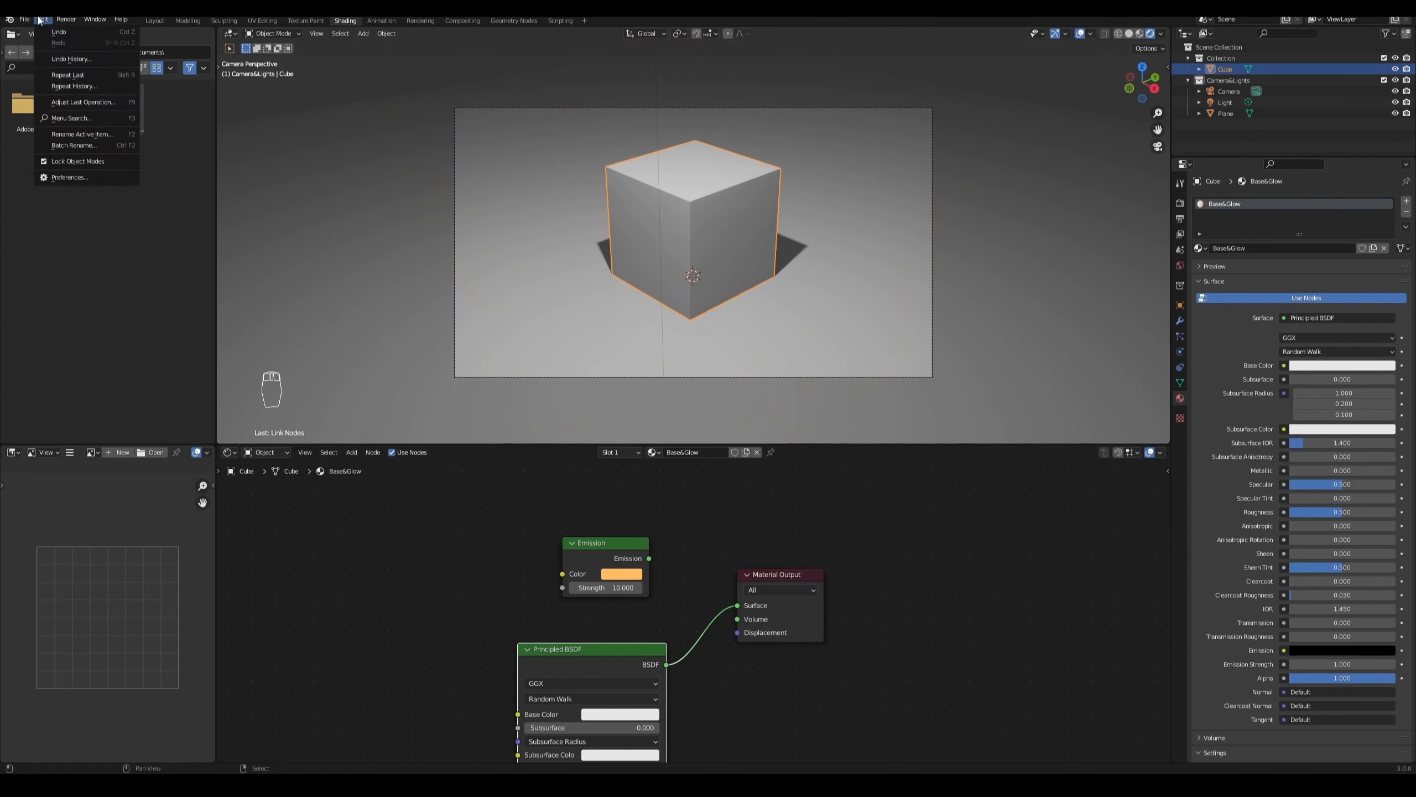
pyautogui.click(74, 178)
pyautogui.click(304, 60)
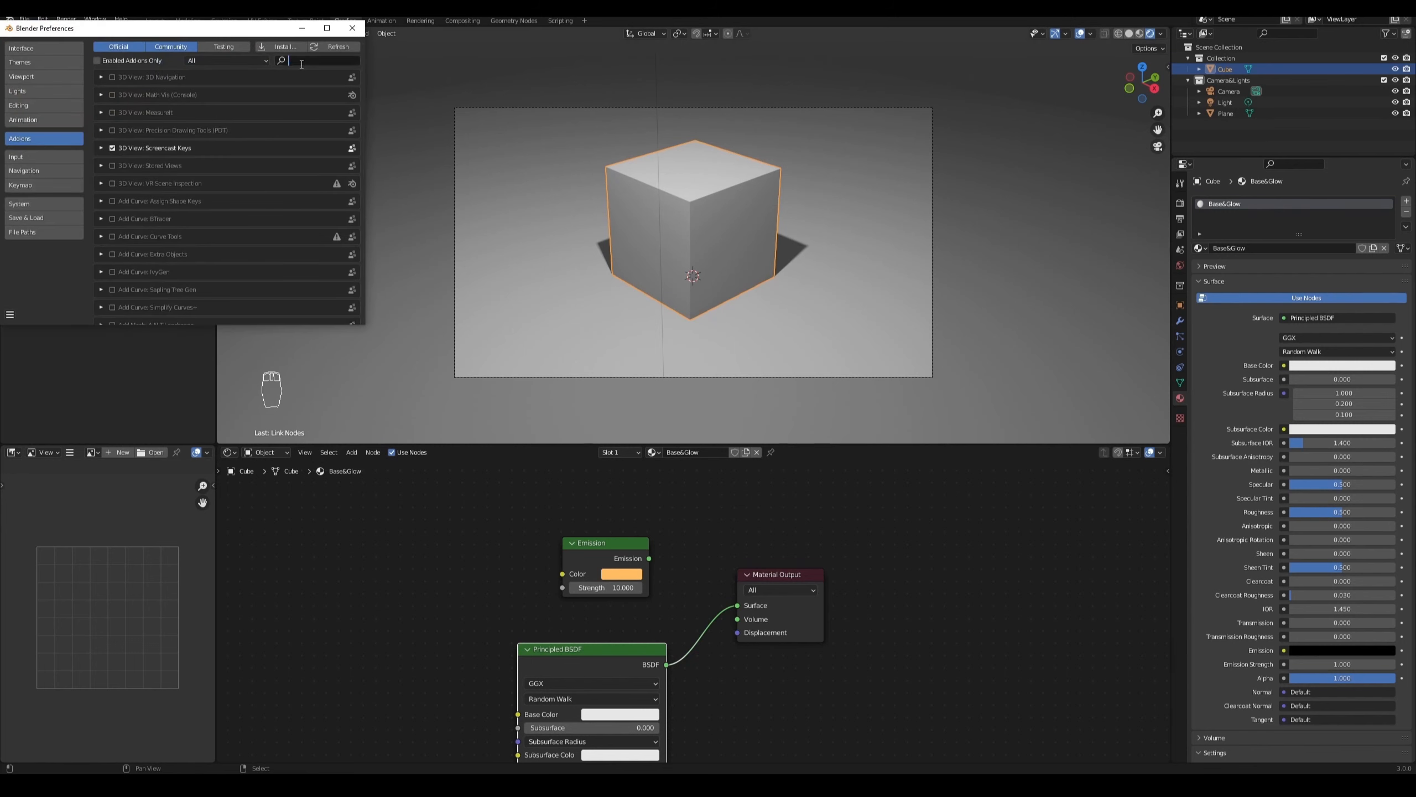
pyautogui.write('node wr')
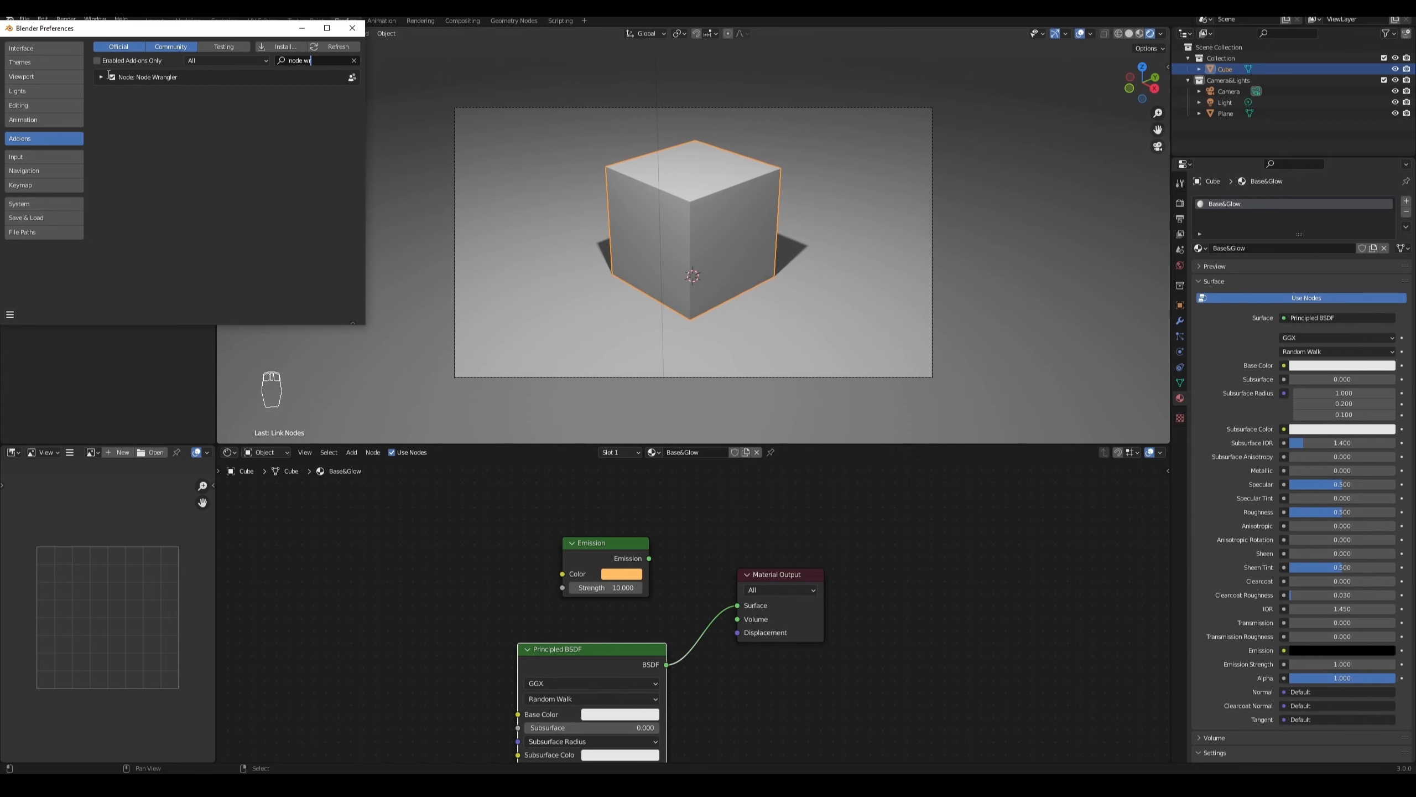
pyautogui.click(351, 28)
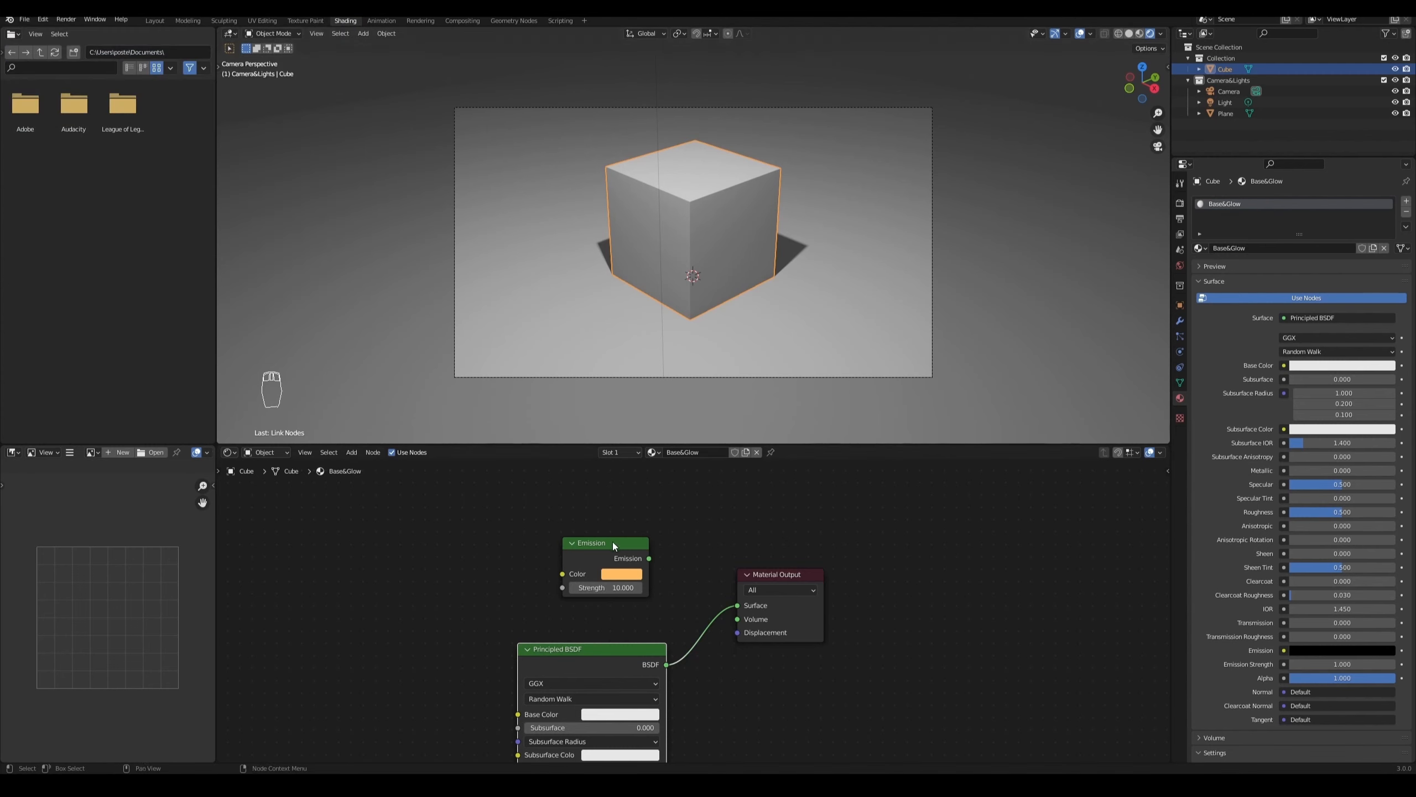
# Step: Preview the Emission node on the cube with Node Wrangler, and switch the preview back to the Principled BSDF
pyautogui.moveTo(732, 520); pyautogui.dragTo(702, 537, button='middle')
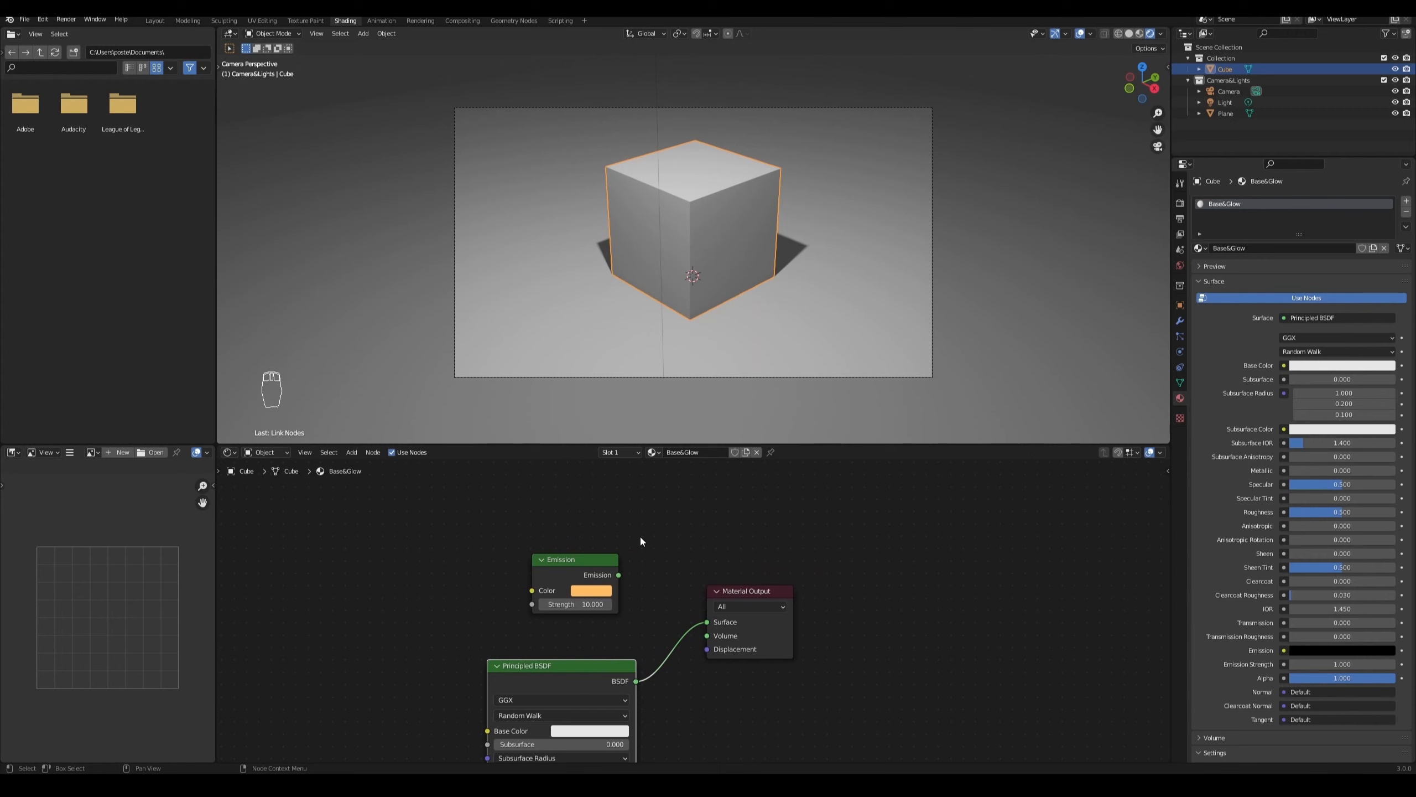
pyautogui.click(579, 561)
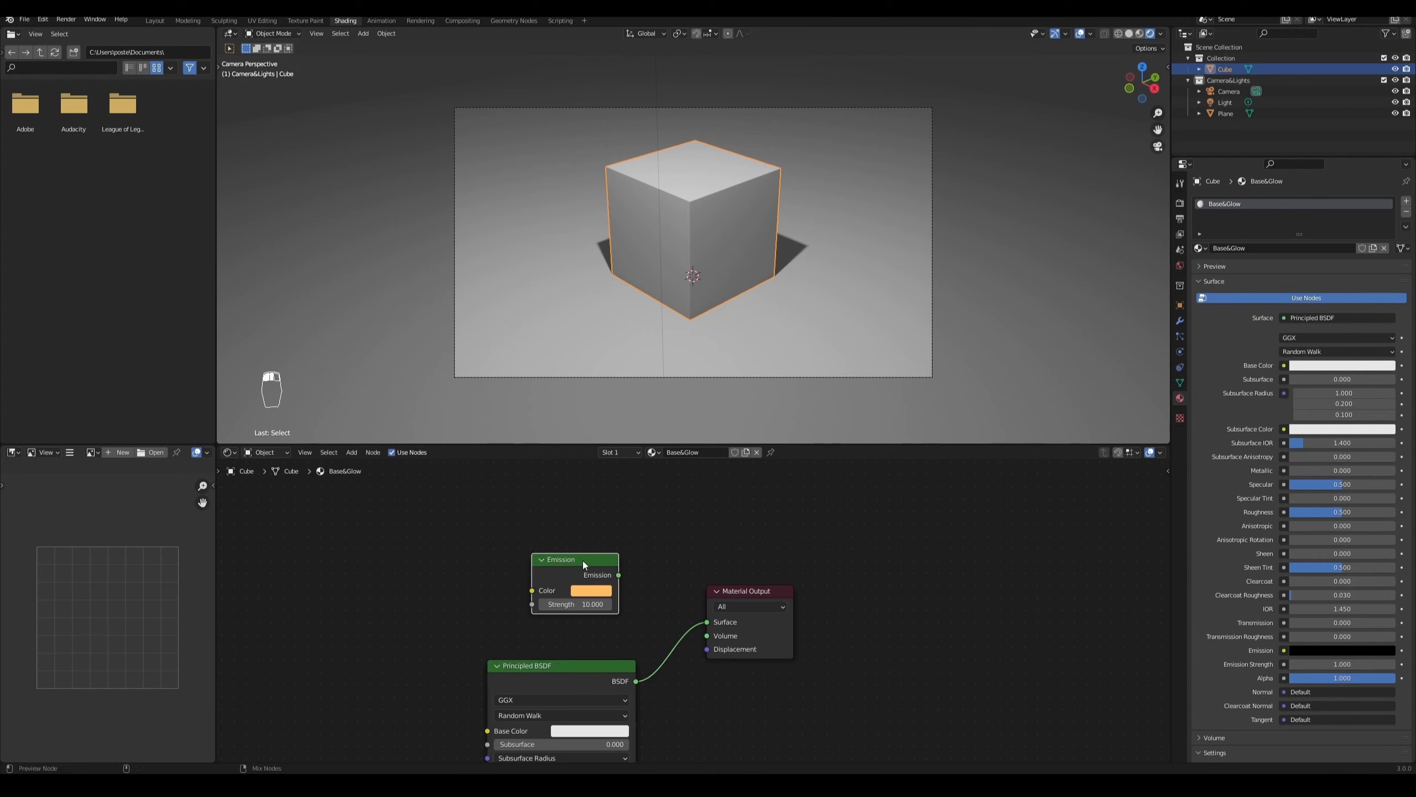
pyautogui.keyDown('ctrl'); pyautogui.keyDown('shift'); pyautogui.click(583, 560); pyautogui.keyUp('shift'); pyautogui.keyUp('ctrl')
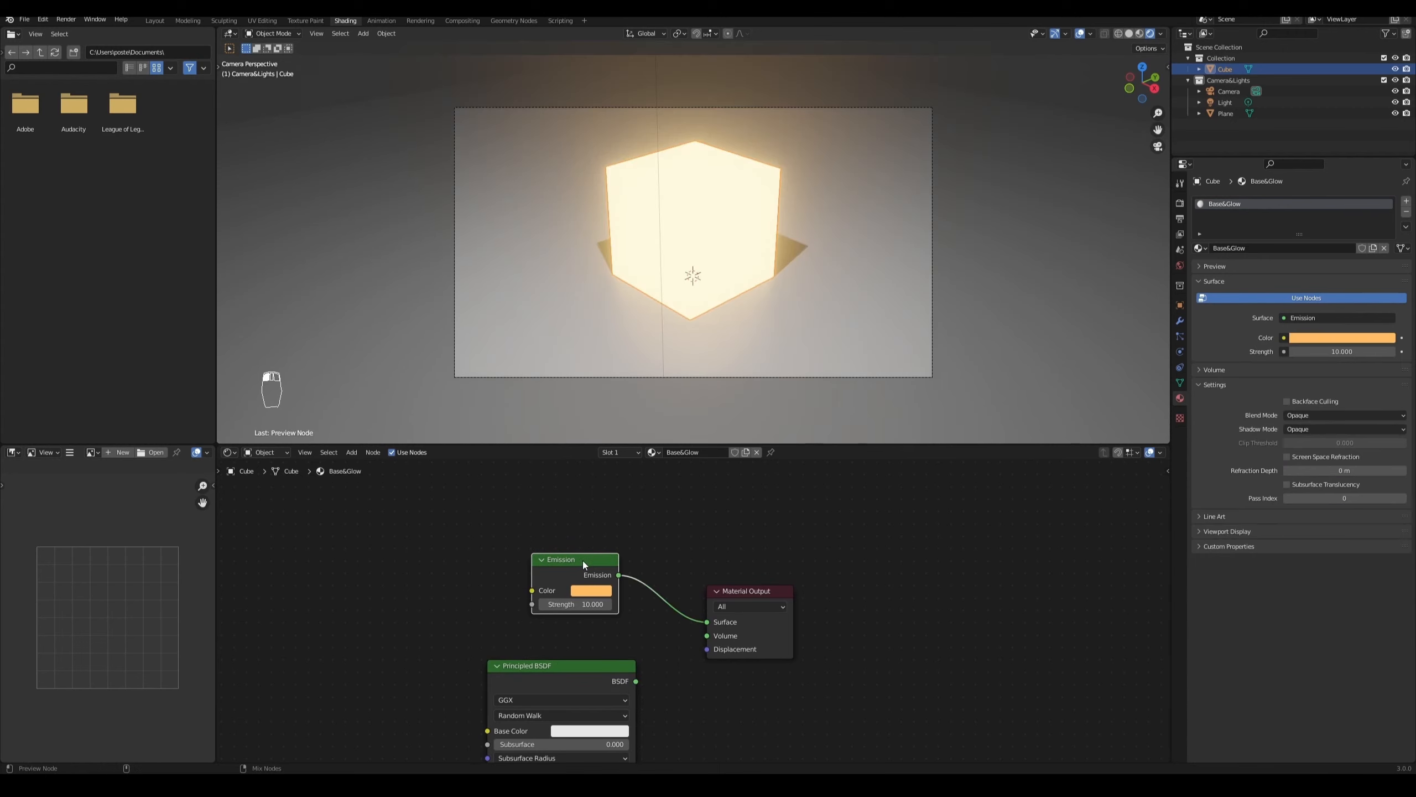
pyautogui.keyDown('ctrl'); pyautogui.keyDown('shift'); pyautogui.click(593, 667); pyautogui.keyUp('shift'); pyautogui.keyUp('ctrl')
# Step: Insert a Mix Shader before the Material Output with Emission as first shader and Principled BSDF as second, and set its Fac to 0
pyautogui.moveTo(665, 531); pyautogui.dragTo(681, 564, button='middle')
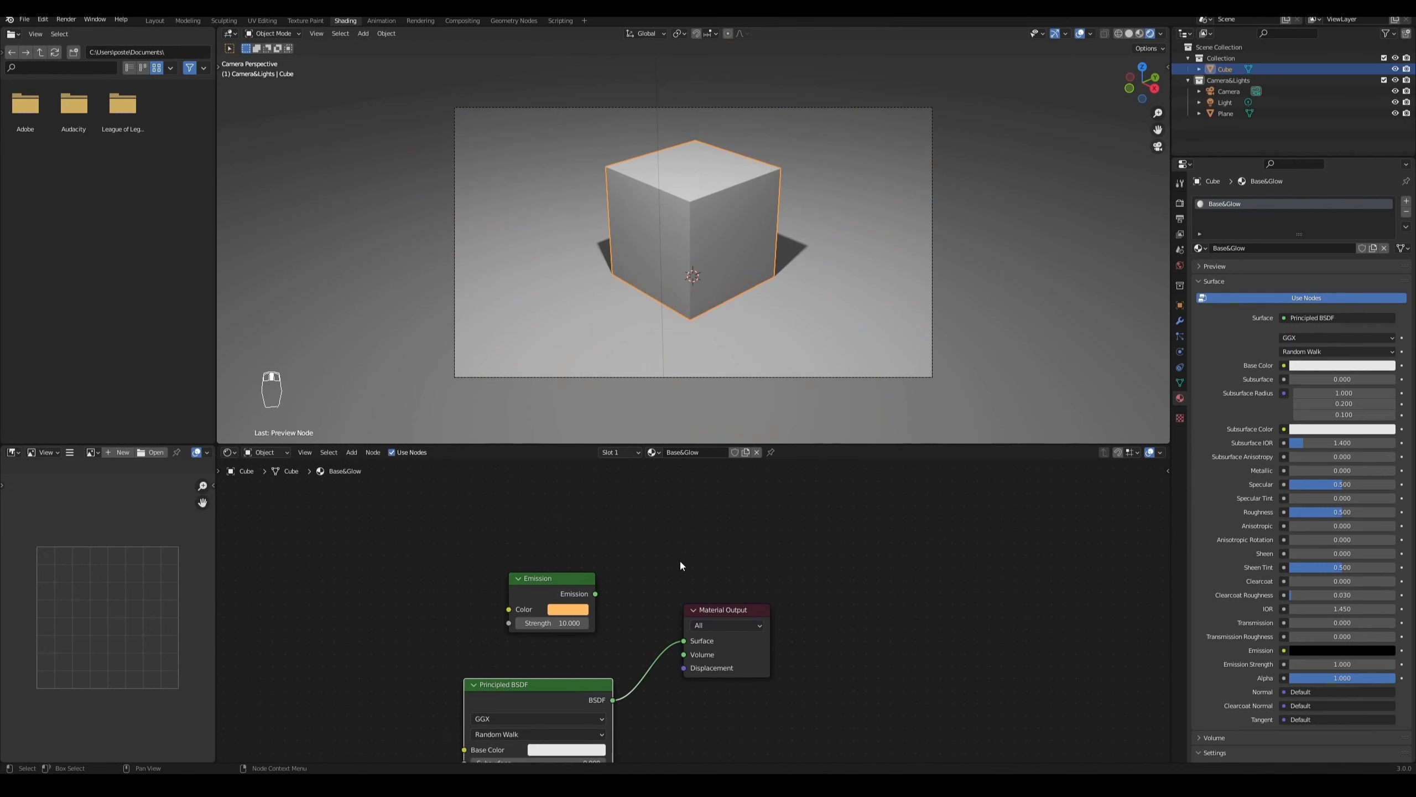
pyautogui.hotkey('shift', 'a')
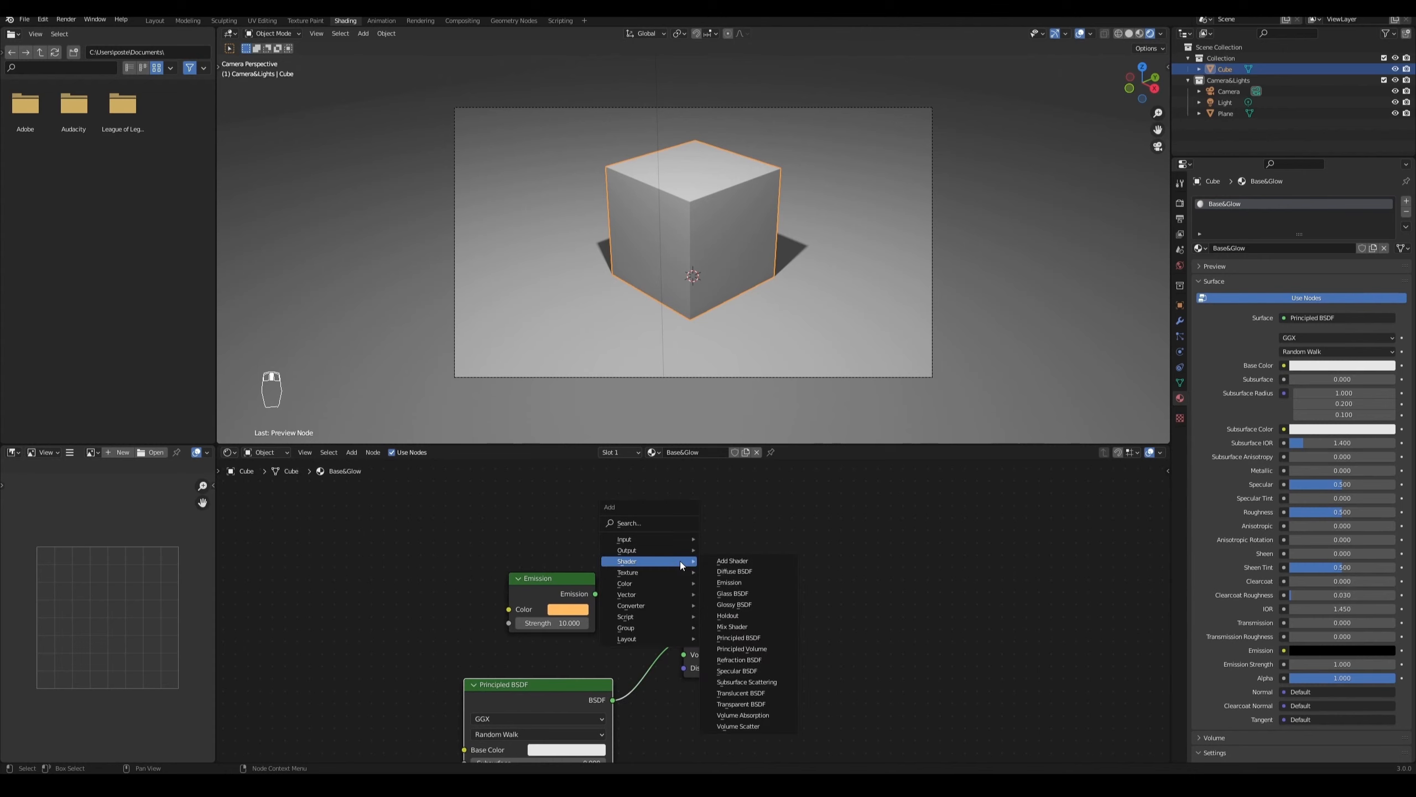
pyautogui.click(746, 626)
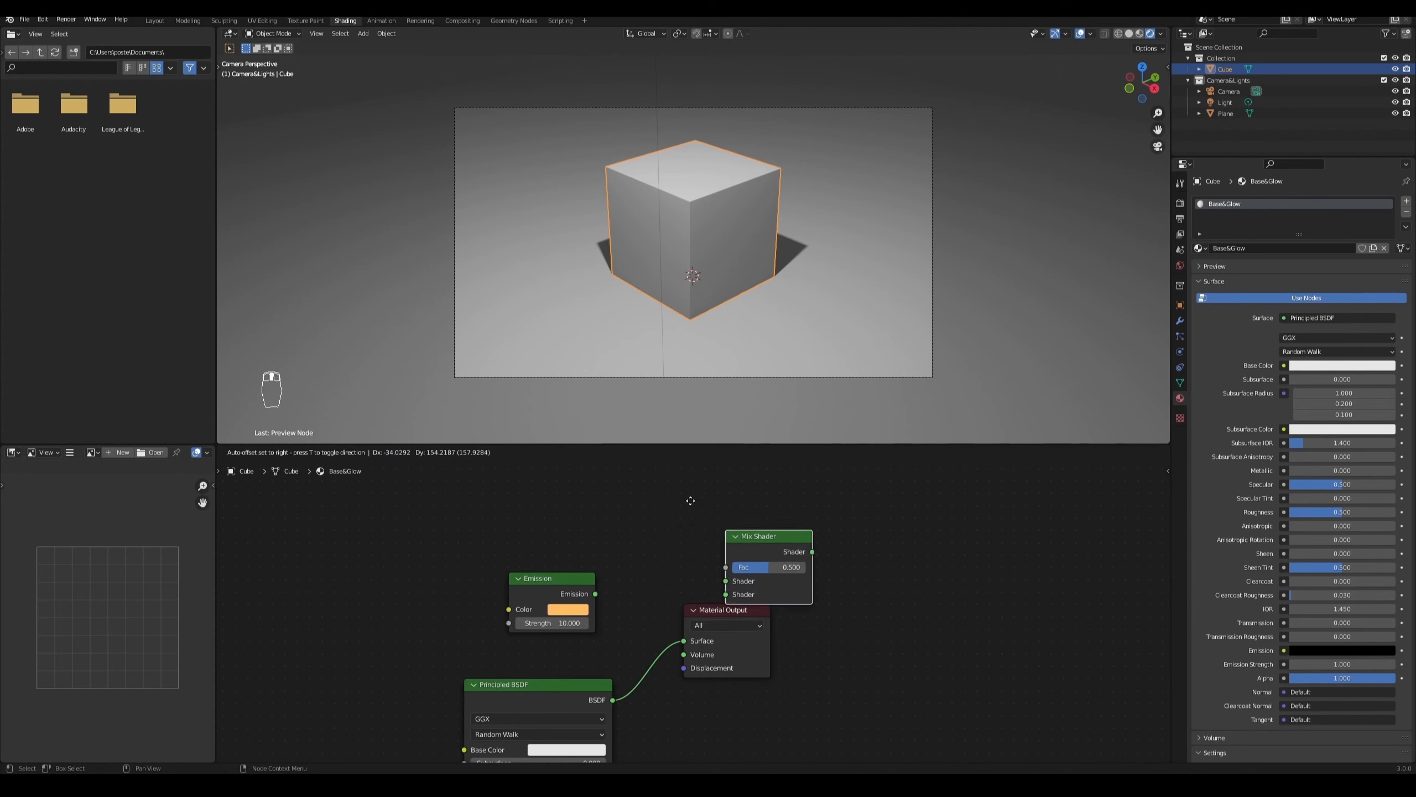
pyautogui.click(628, 588)
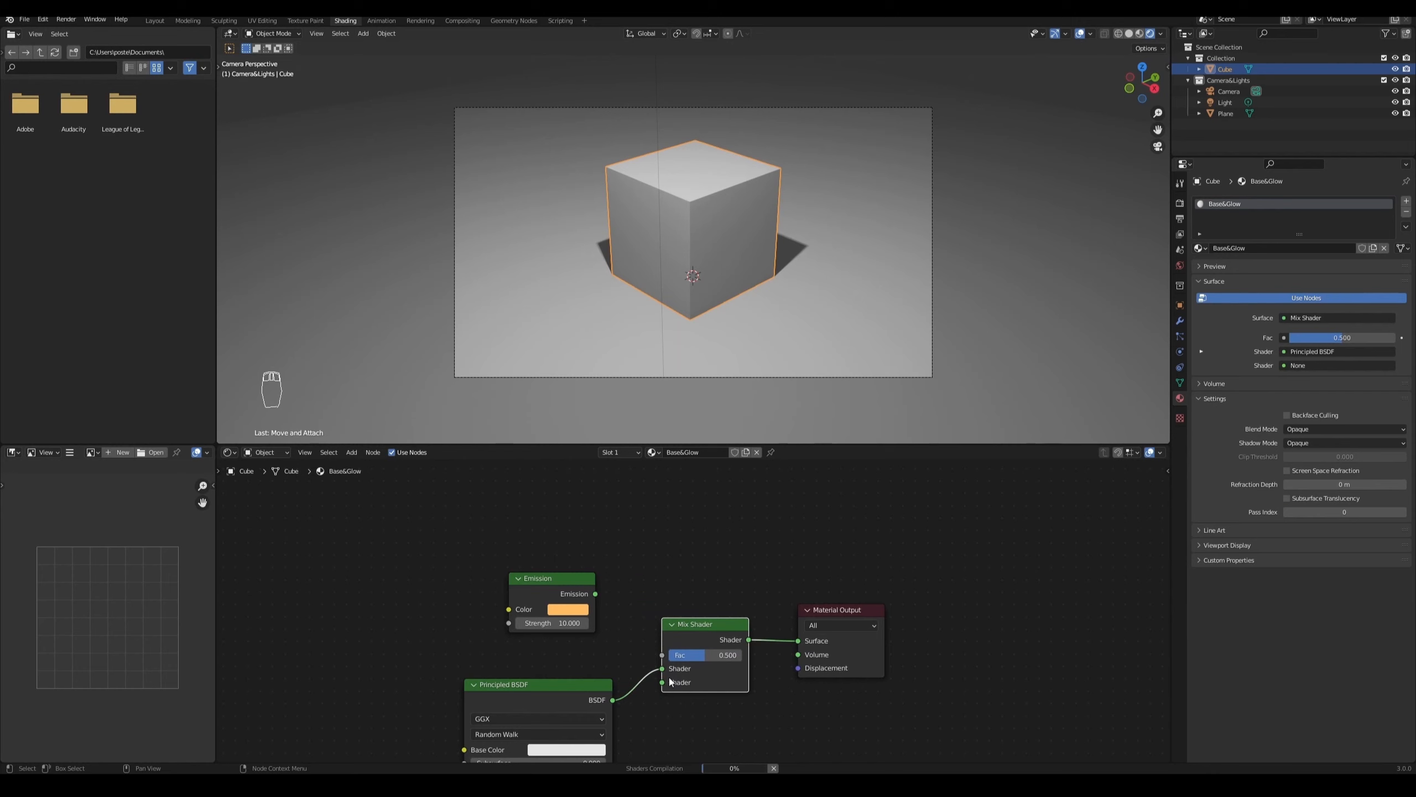
pyautogui.moveTo(664, 671)
pyautogui.mouseDown()
pyautogui.moveTo(650, 677)
pyautogui.moveTo(662, 681)
pyautogui.mouseUp()
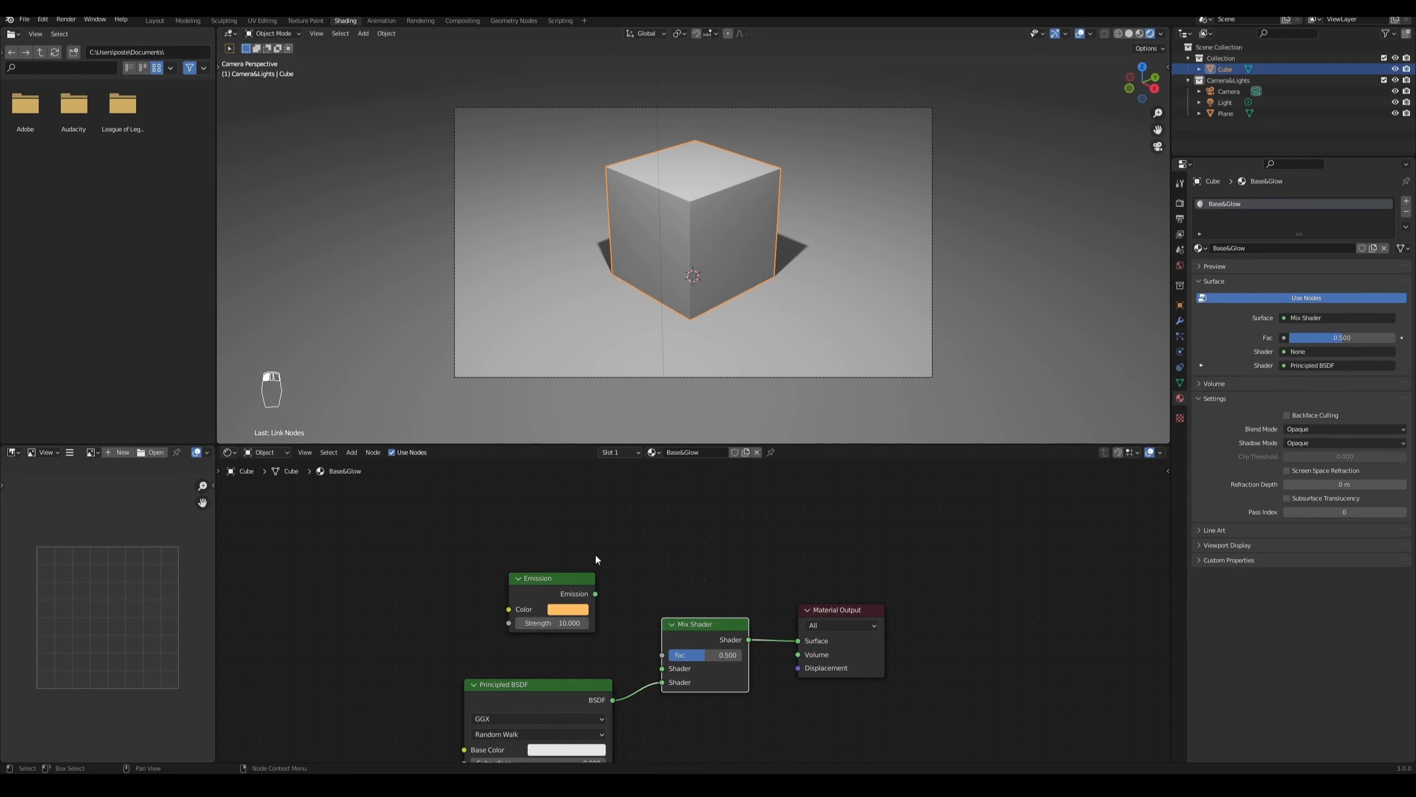
pyautogui.moveTo(596, 593); pyautogui.dragTo(702, 662)
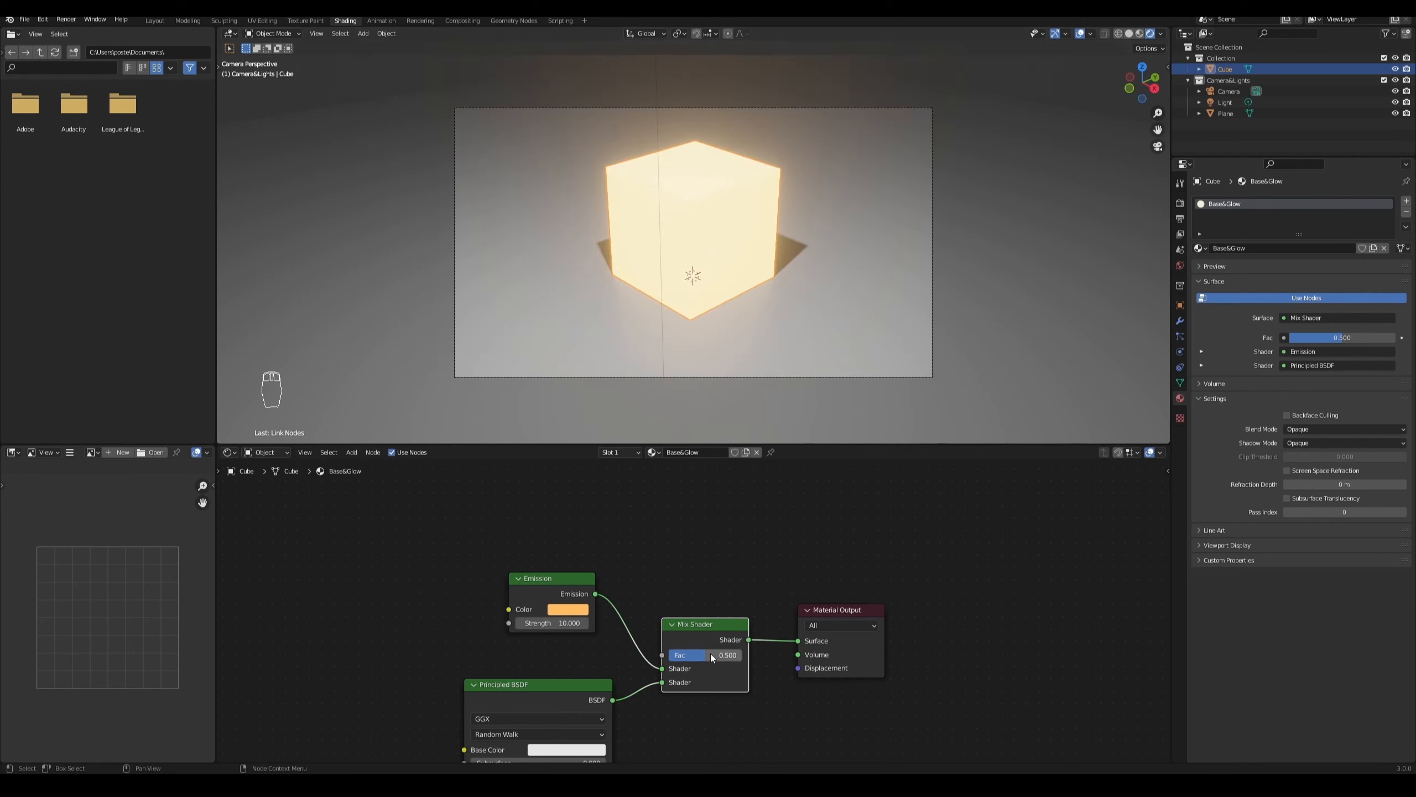
pyautogui.moveTo(704, 654); pyautogui.dragTo(648, 652)
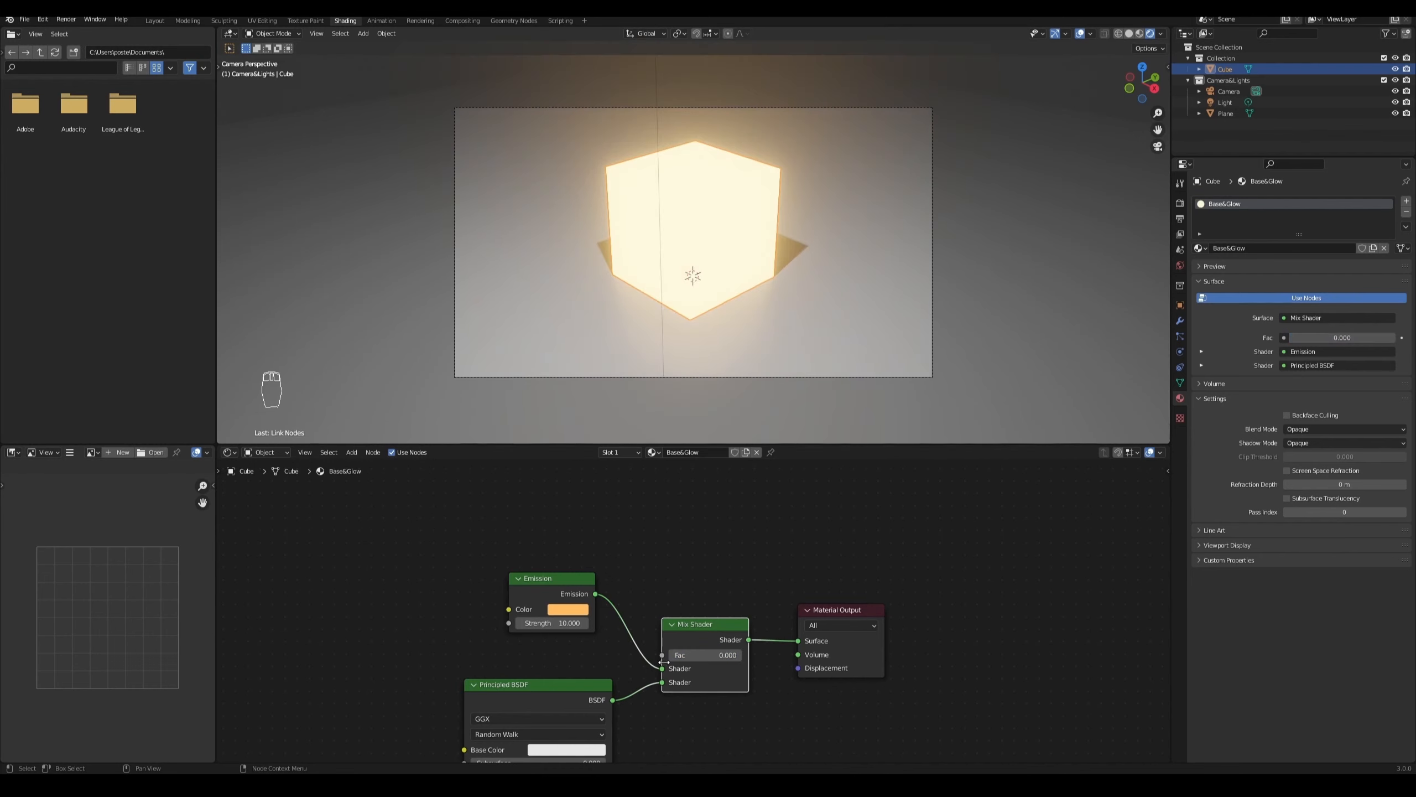
# Step: Add a ColorRamp node above the Emission node
pyautogui.scroll(-2, 635, 580)
pyautogui.scroll(1, 646, 569)
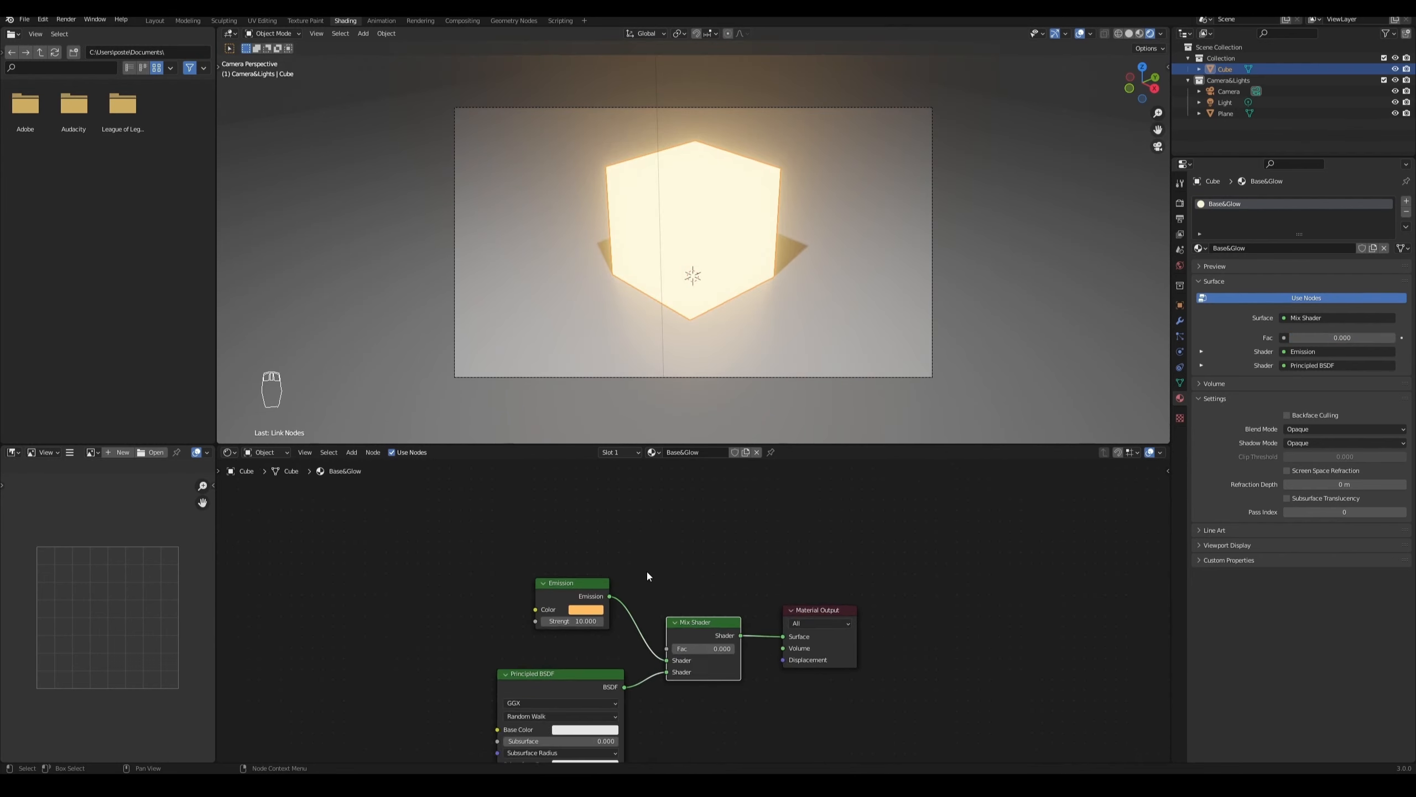
pyautogui.hotkey('shift', 'a')
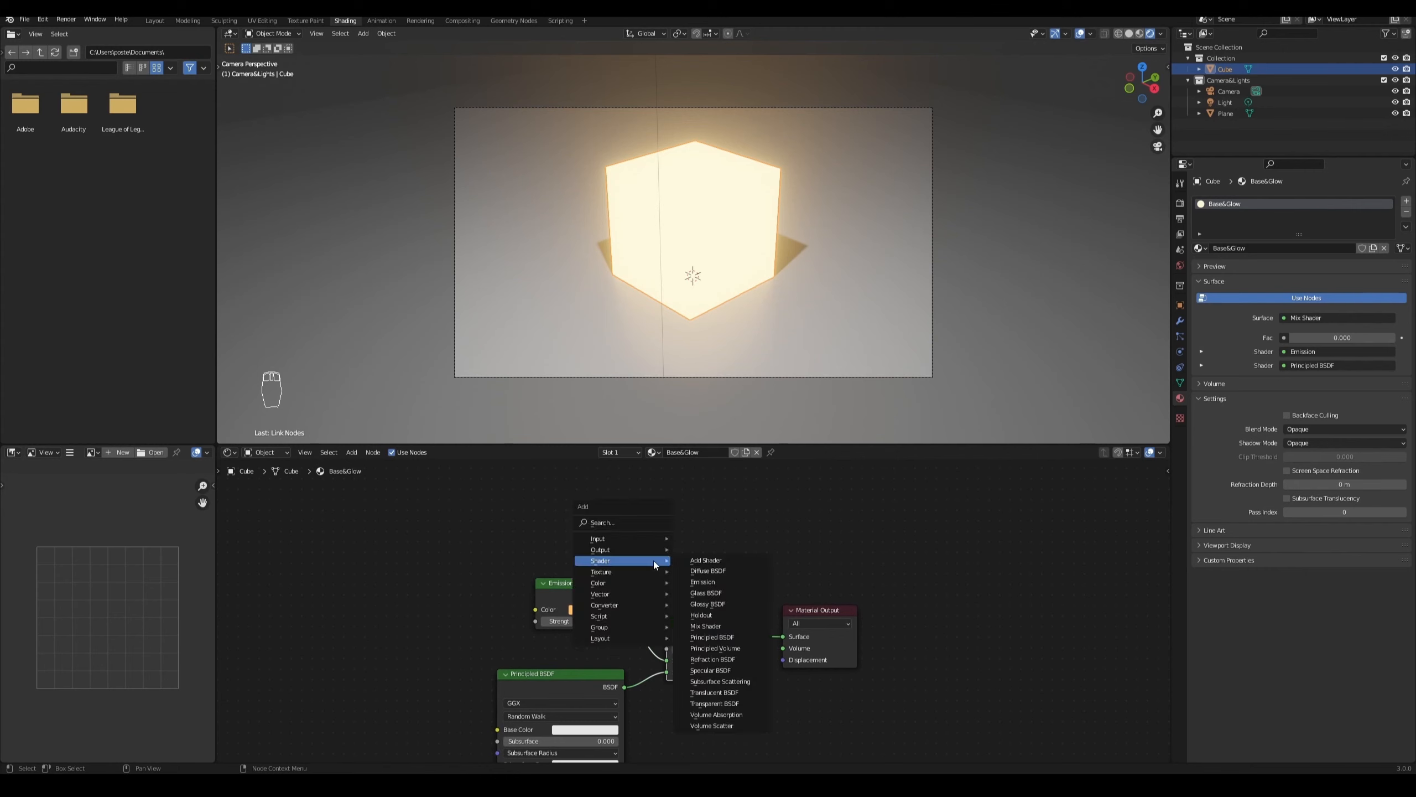
pyautogui.moveTo(615, 607)
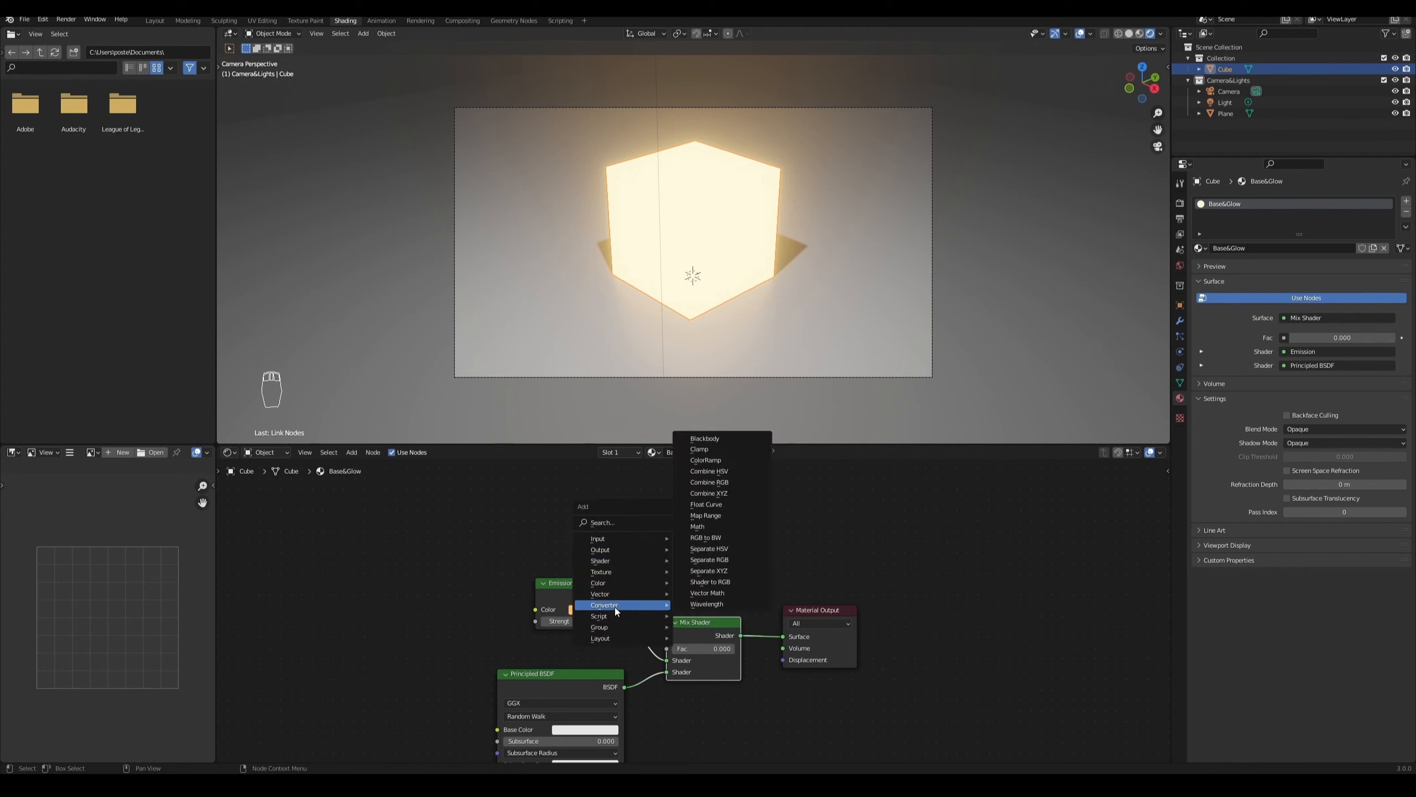
pyautogui.click(726, 460)
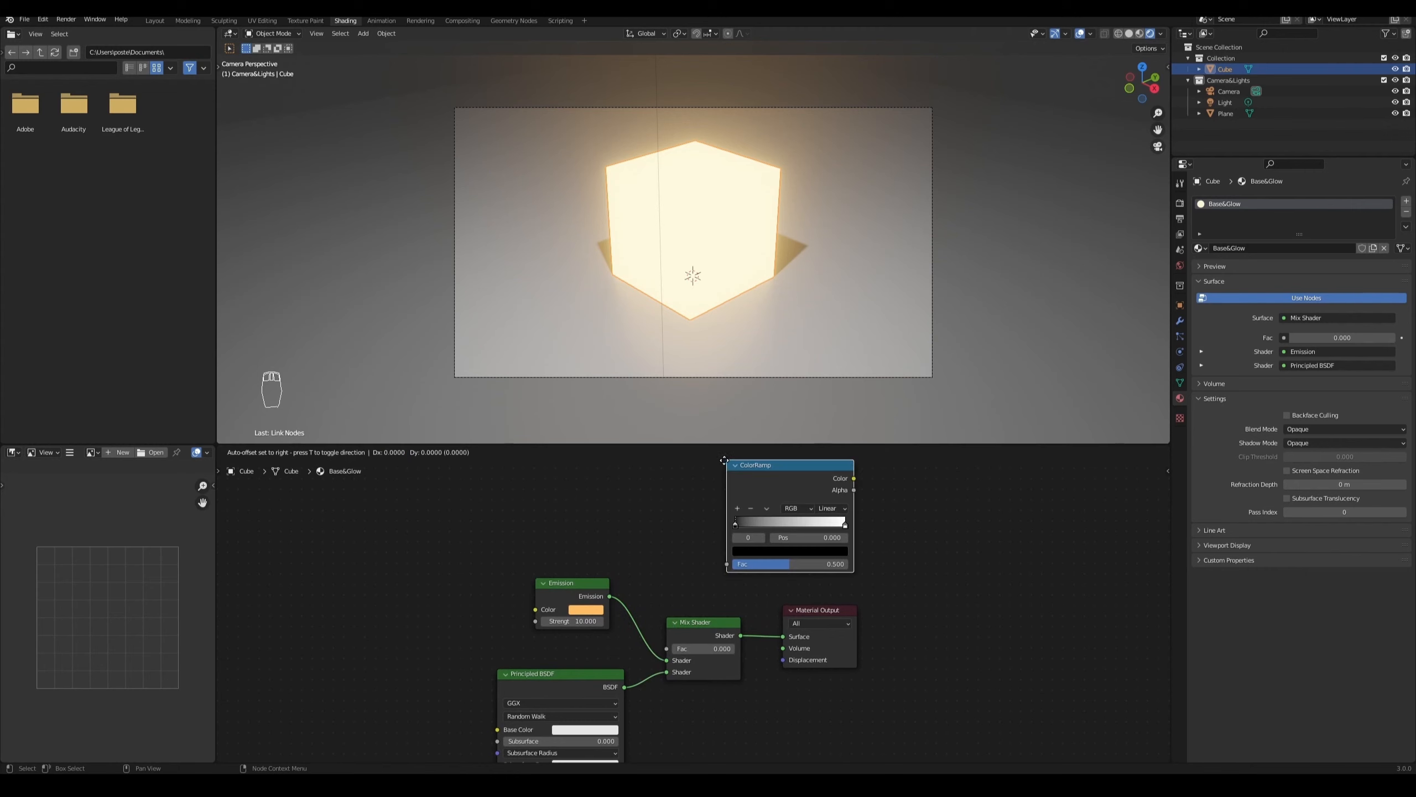
pyautogui.click(472, 438)
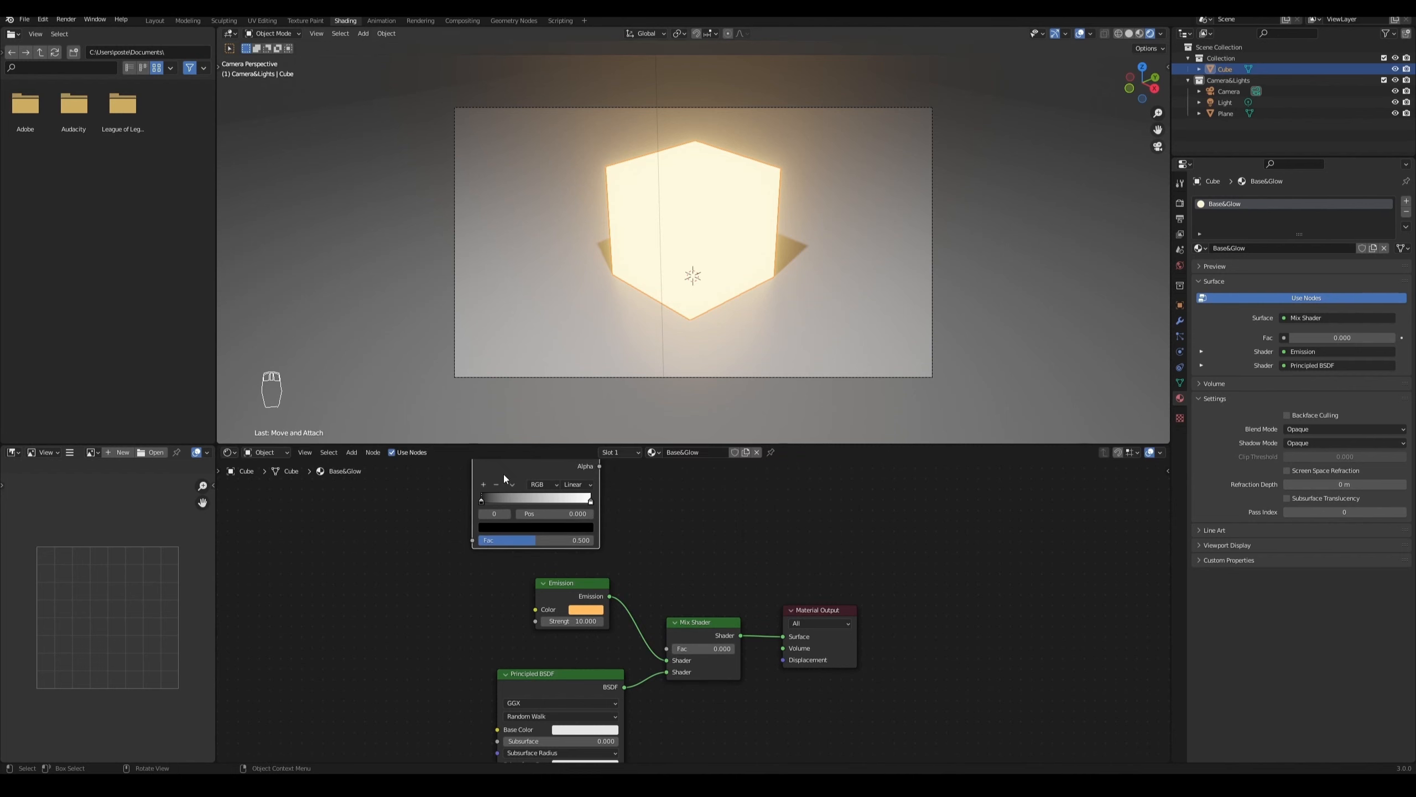
# Step: Reposition the Mix Shader and Material Output nodes and connect the ColorRamp's Color output to the Mix Shader's Fac
pyautogui.moveTo(724, 528); pyautogui.dragTo(679, 586, button='middle')
pyautogui.click(682, 675)
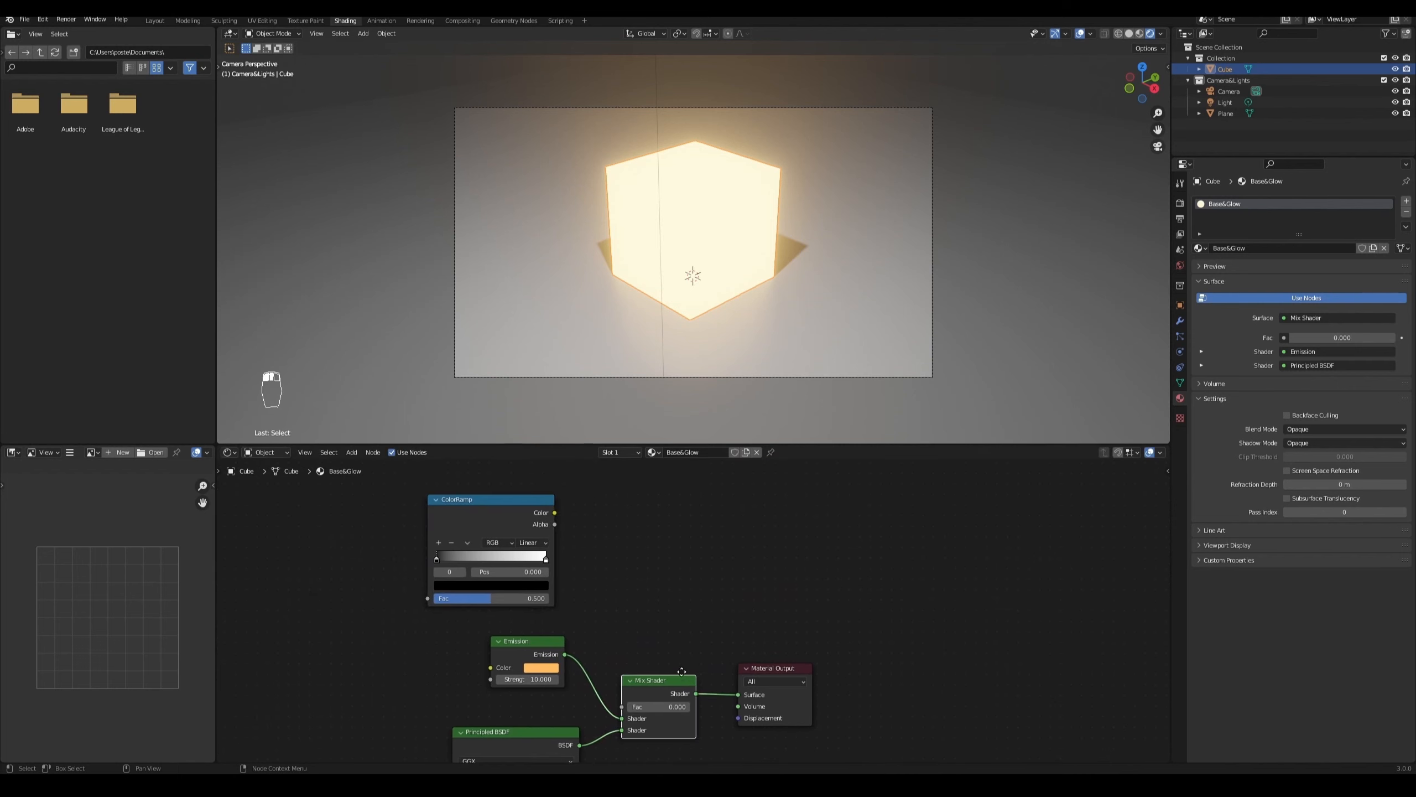
pyautogui.moveTo(682, 671); pyautogui.dragTo(689, 650)
pyautogui.moveTo(772, 668); pyautogui.dragTo(793, 647)
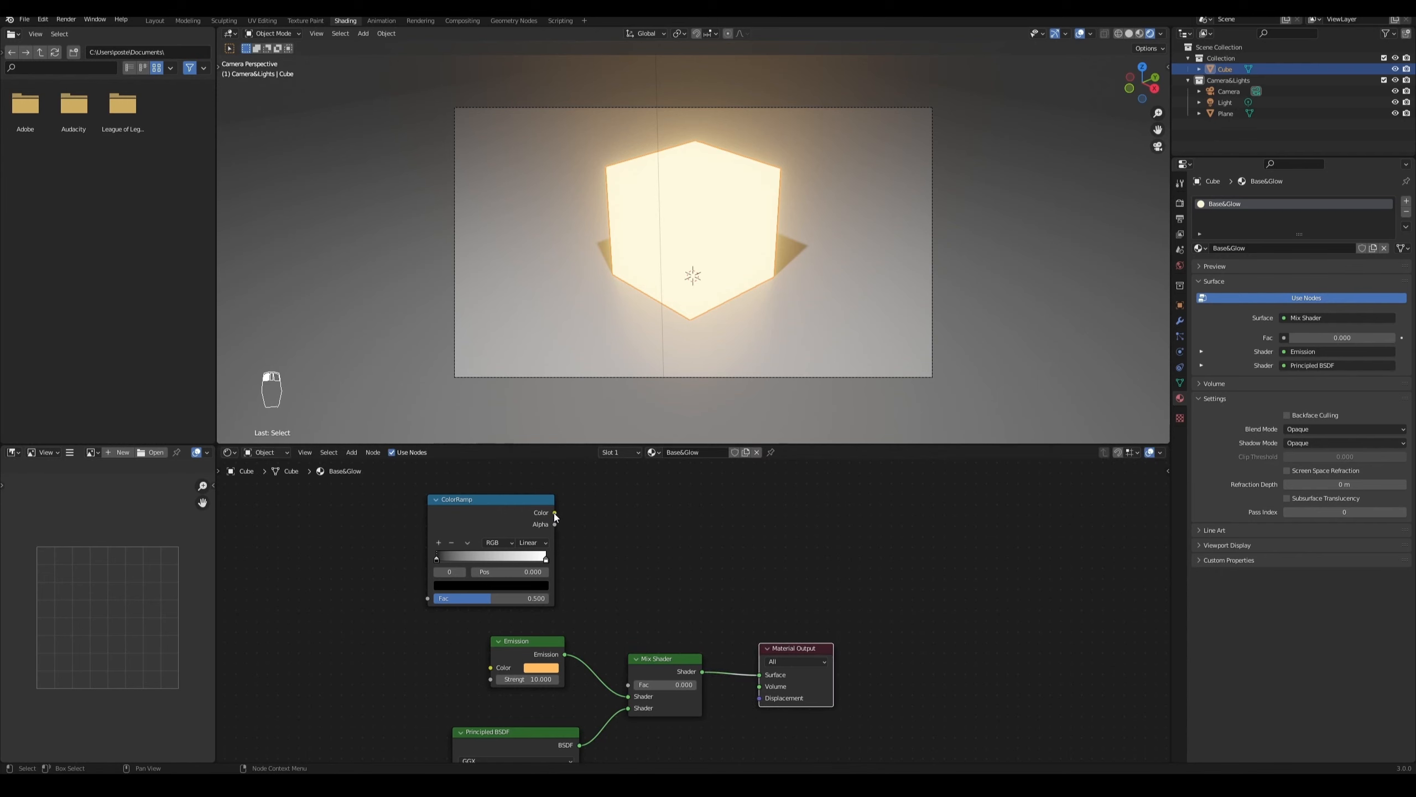
pyautogui.moveTo(555, 513); pyautogui.dragTo(631, 684)
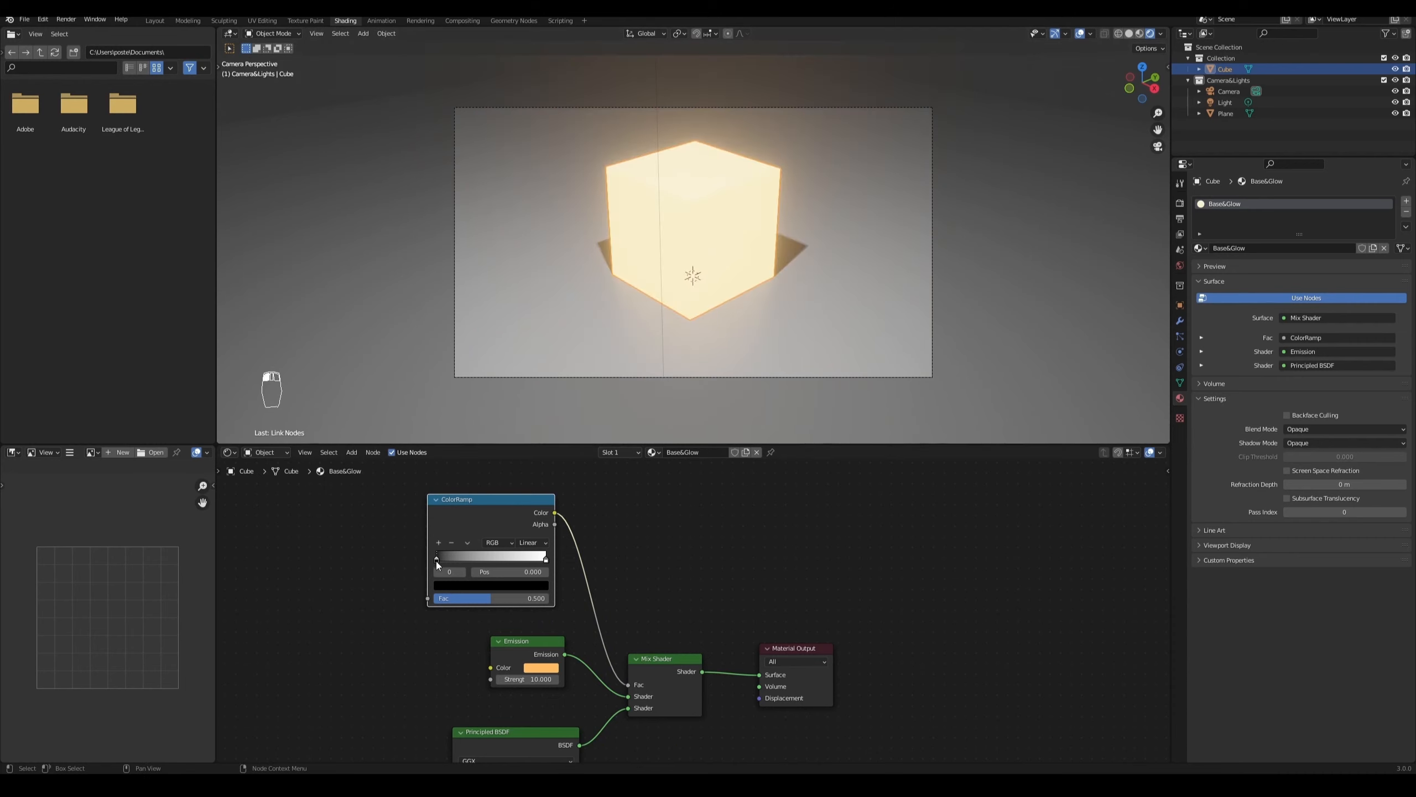
# Step: Move the ColorRamp's black stop to about the middle and the white stop to about 0.568, and set the interpolation to Ease
pyautogui.moveTo(437, 562)
pyautogui.mouseDown()
pyautogui.moveTo(449, 561)
pyautogui.moveTo(436, 557)
pyautogui.mouseUp()
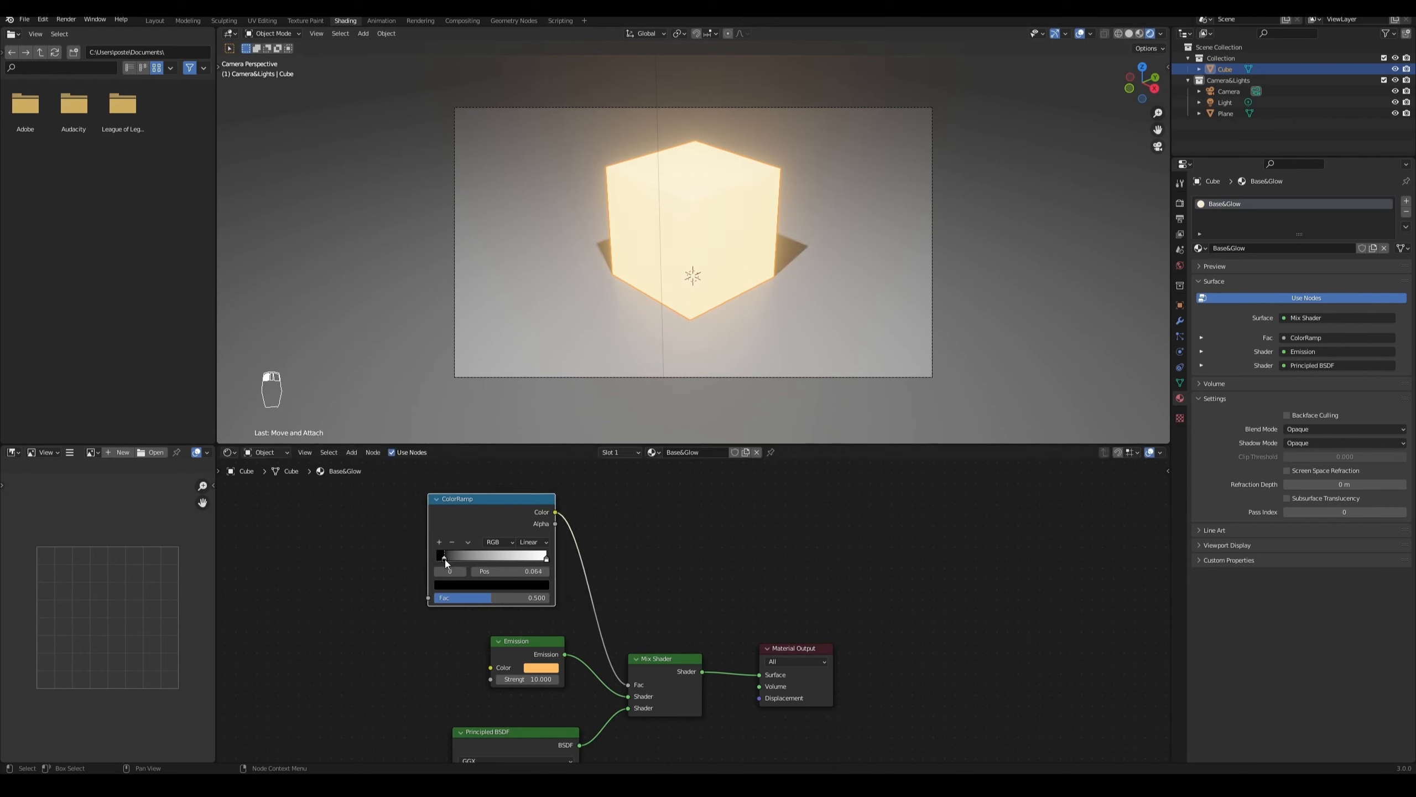
pyautogui.click(547, 559)
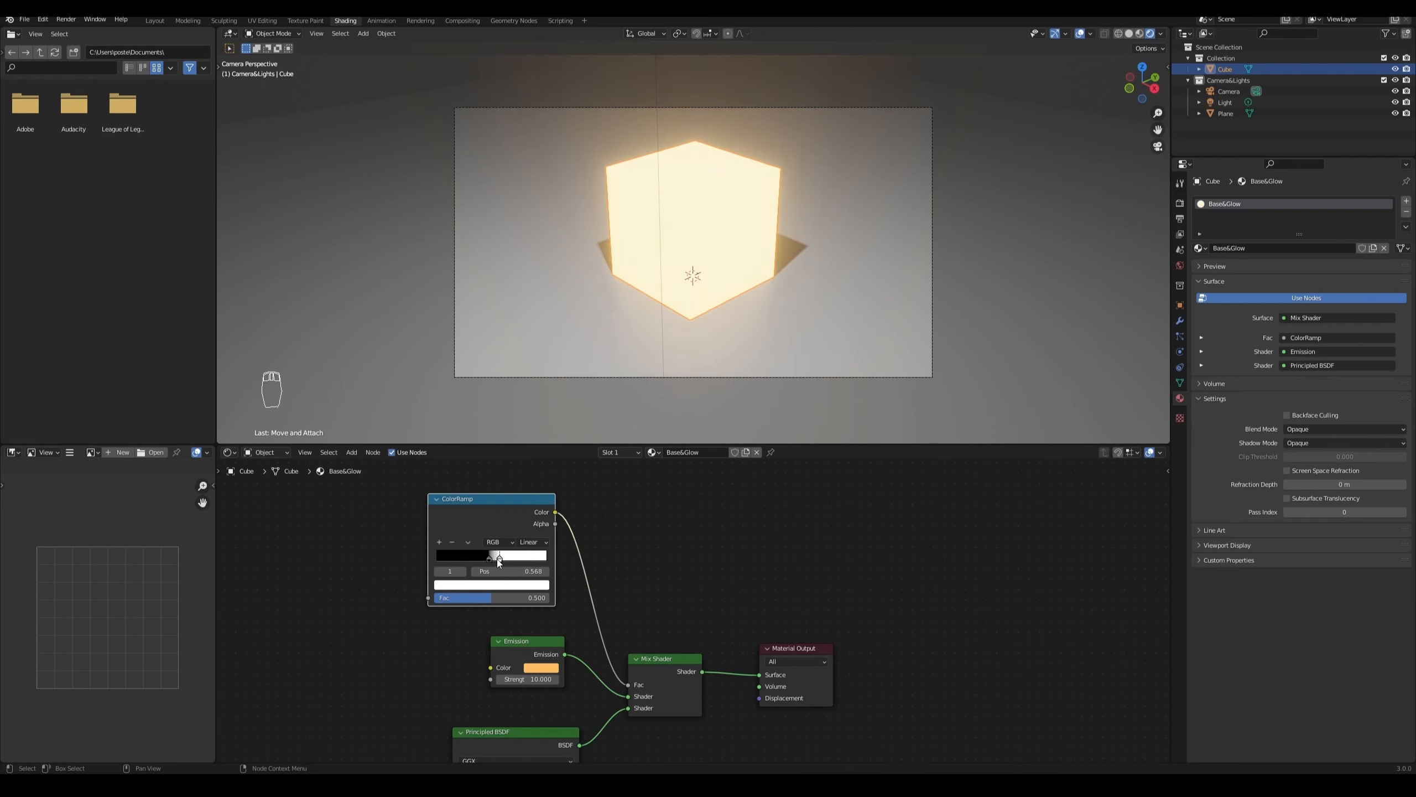
pyautogui.click(529, 543)
pyautogui.click(528, 553)
# Step: Add Node Wrangler's texture setup of Texture Coordinate, Mapping and Image Texture nodes to the ColorRamp, and select the Image Texture node
pyautogui.moveTo(661, 521); pyautogui.dragTo(738, 581, button='middle')
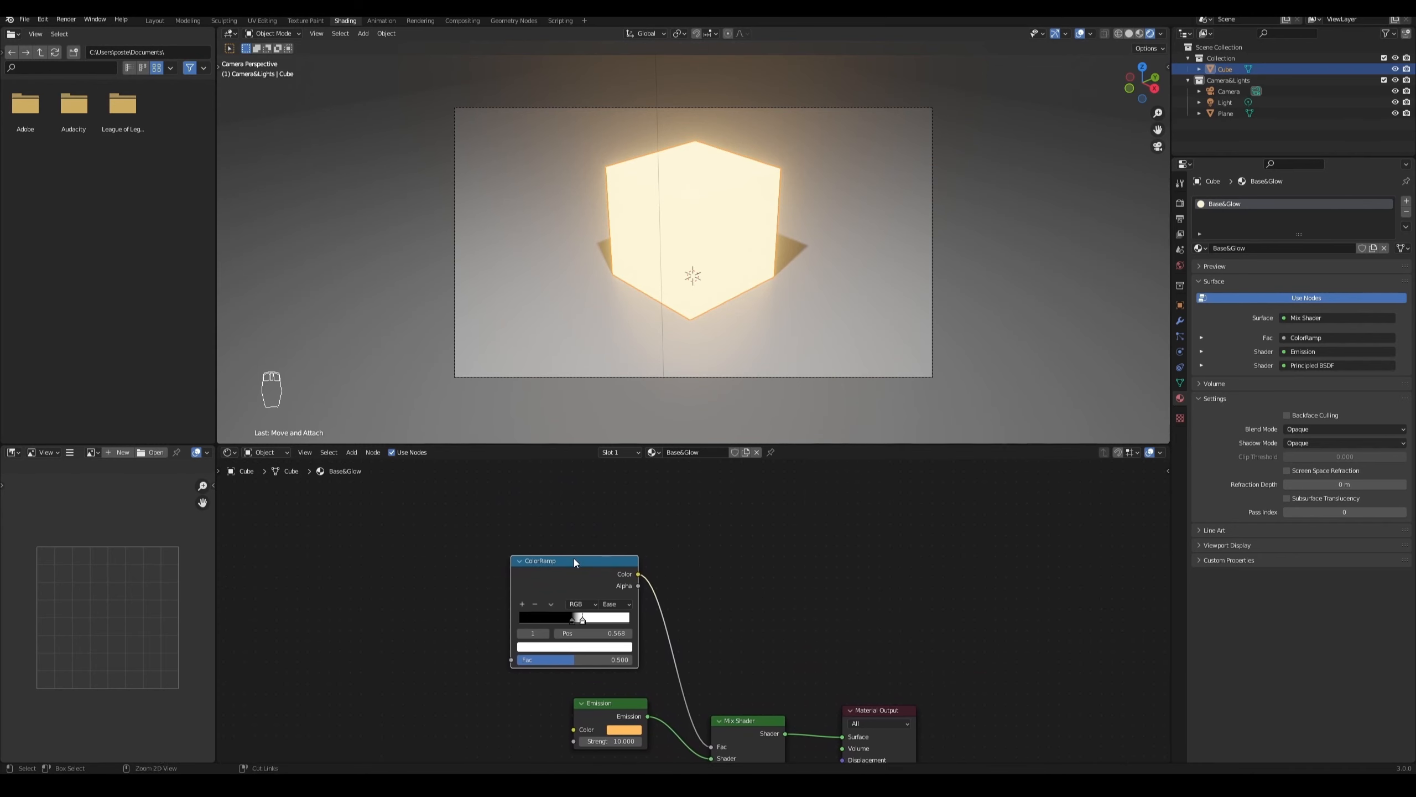
pyautogui.hotkey('ctrl', 't')
pyautogui.moveTo(721, 546); pyautogui.dragTo(855, 537, button='middle')
pyautogui.click(601, 551)
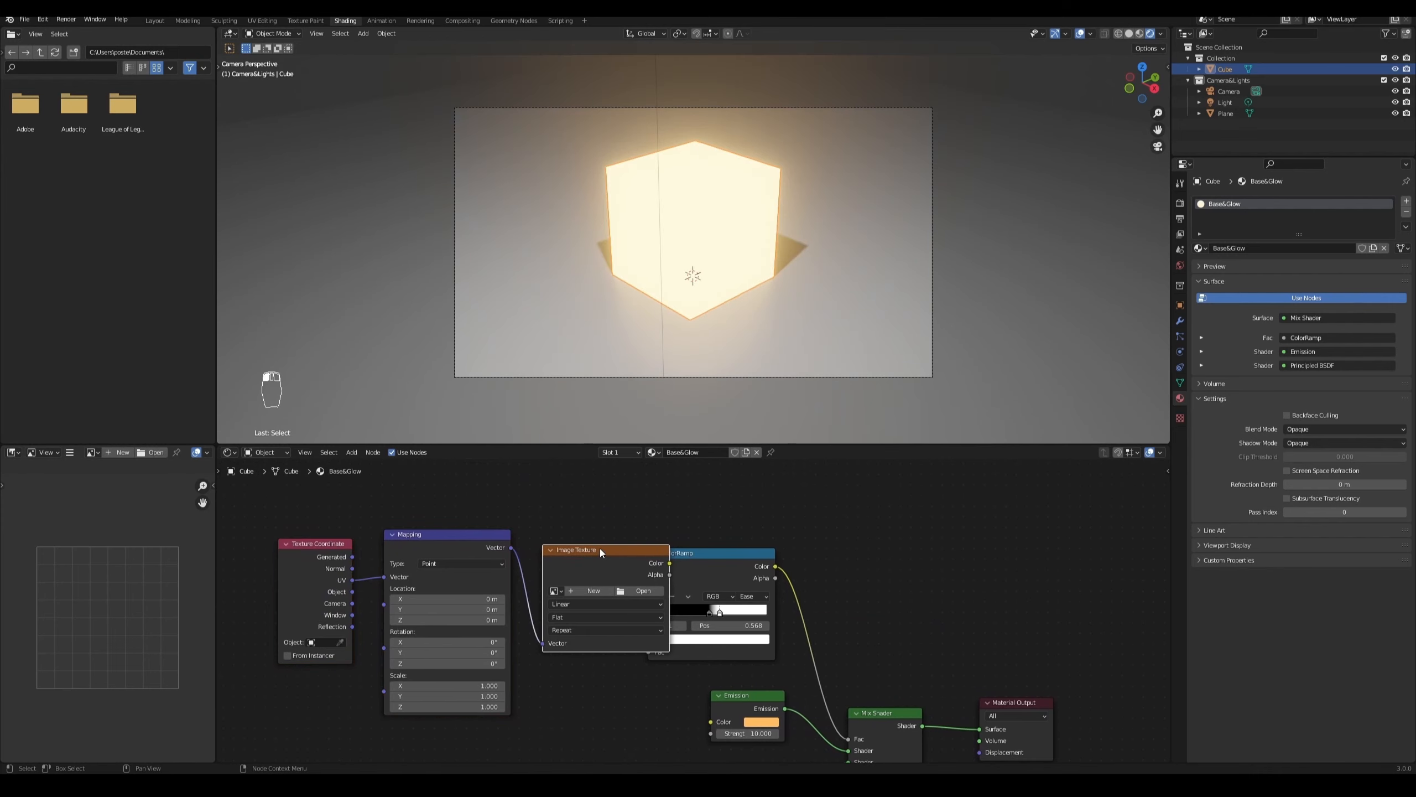
# Step: Replace the Image Texture node with a direct link from Mapping's Vector to the ColorRamp's Fac, and set Mapping Location Y to 0.4 m
pyautogui.press('x')
pyautogui.moveTo(511, 547); pyautogui.dragTo(647, 653)
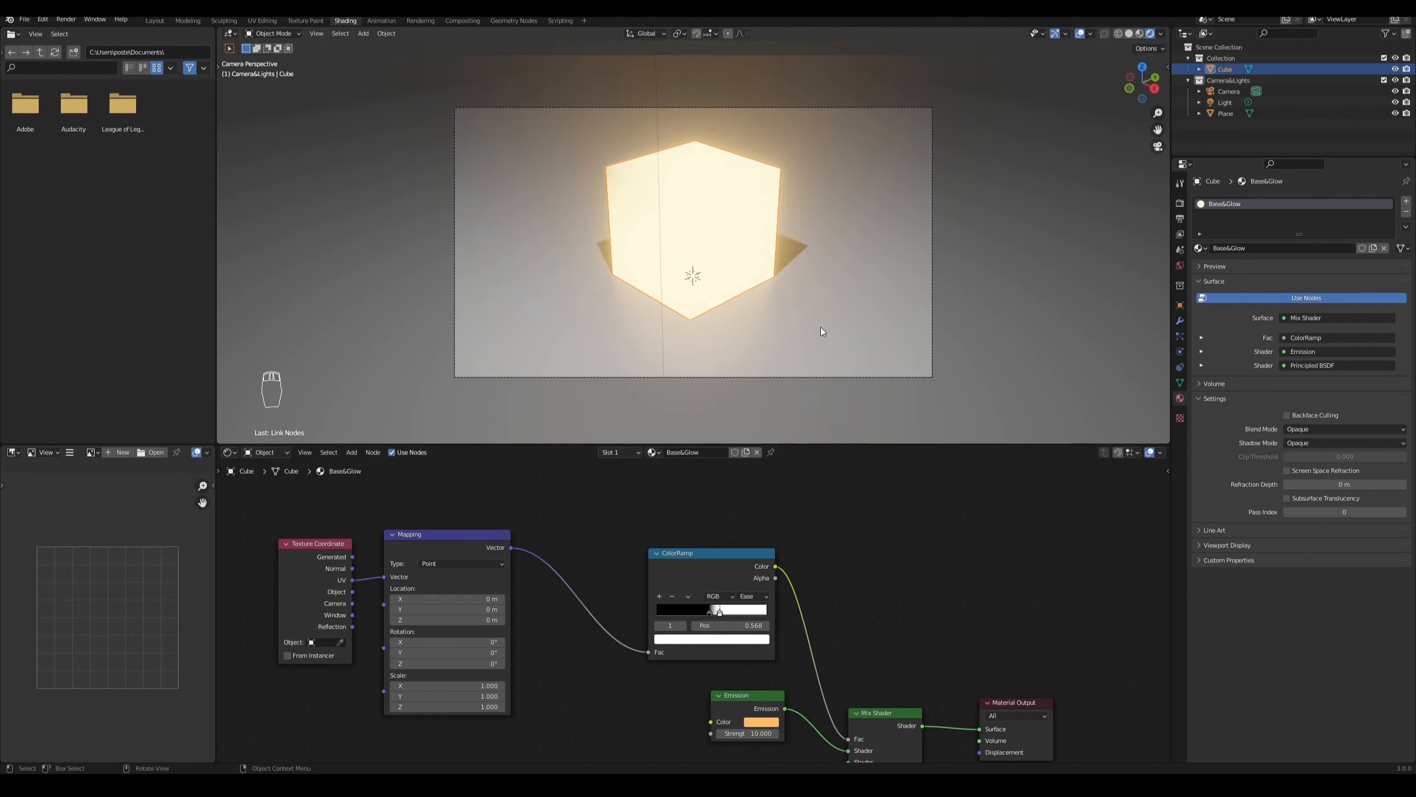
pyautogui.click(489, 610)
pyautogui.moveTo(488, 610)
pyautogui.mouseDown()
pyautogui.moveTo(466, 610)
pyautogui.moveTo(528, 610)
pyautogui.moveTo(511, 610)
pyautogui.mouseUp()
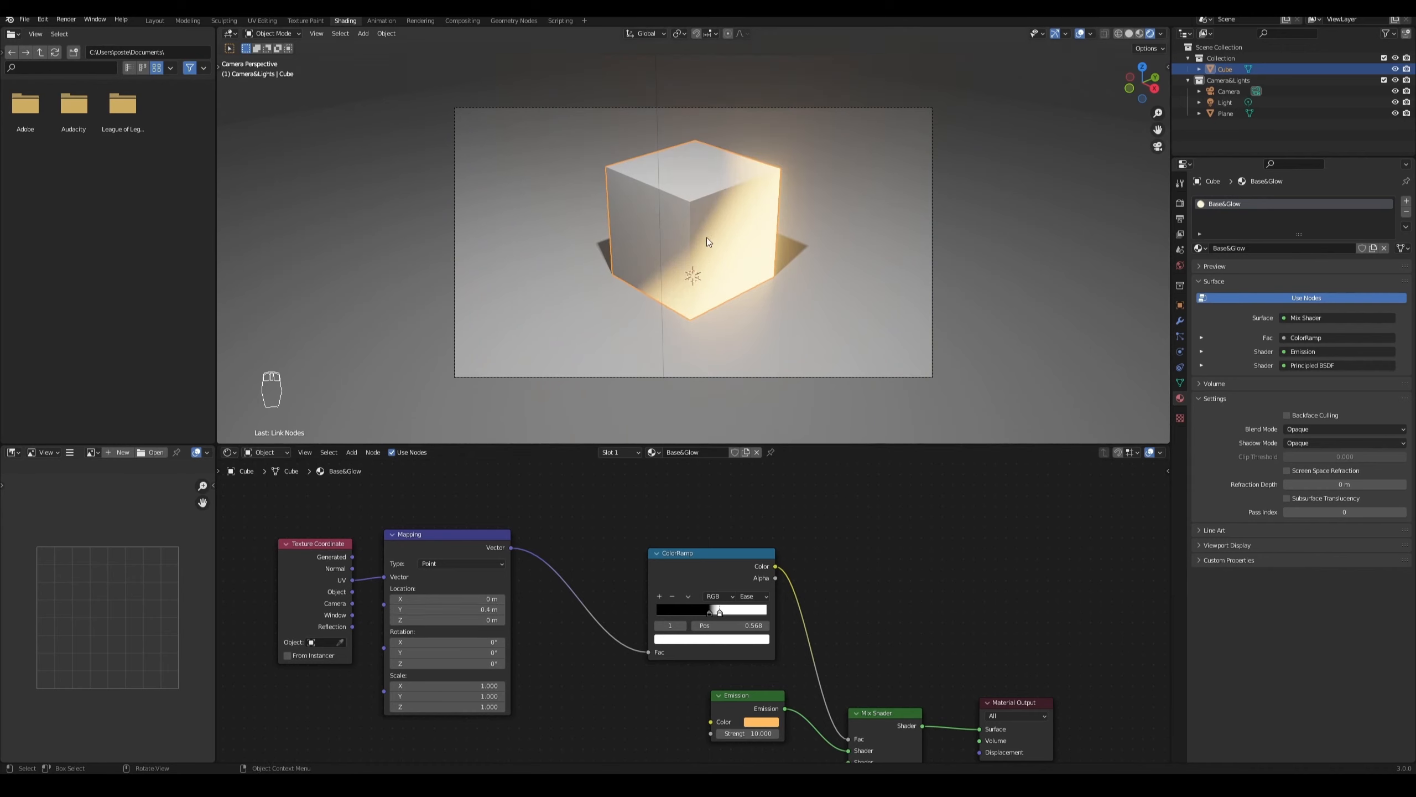
# Step: Try Linear interpolation on the ColorRamp to compare the glow's edge on the cube, and restore Ease
pyautogui.click(754, 597)
pyautogui.click(768, 632)
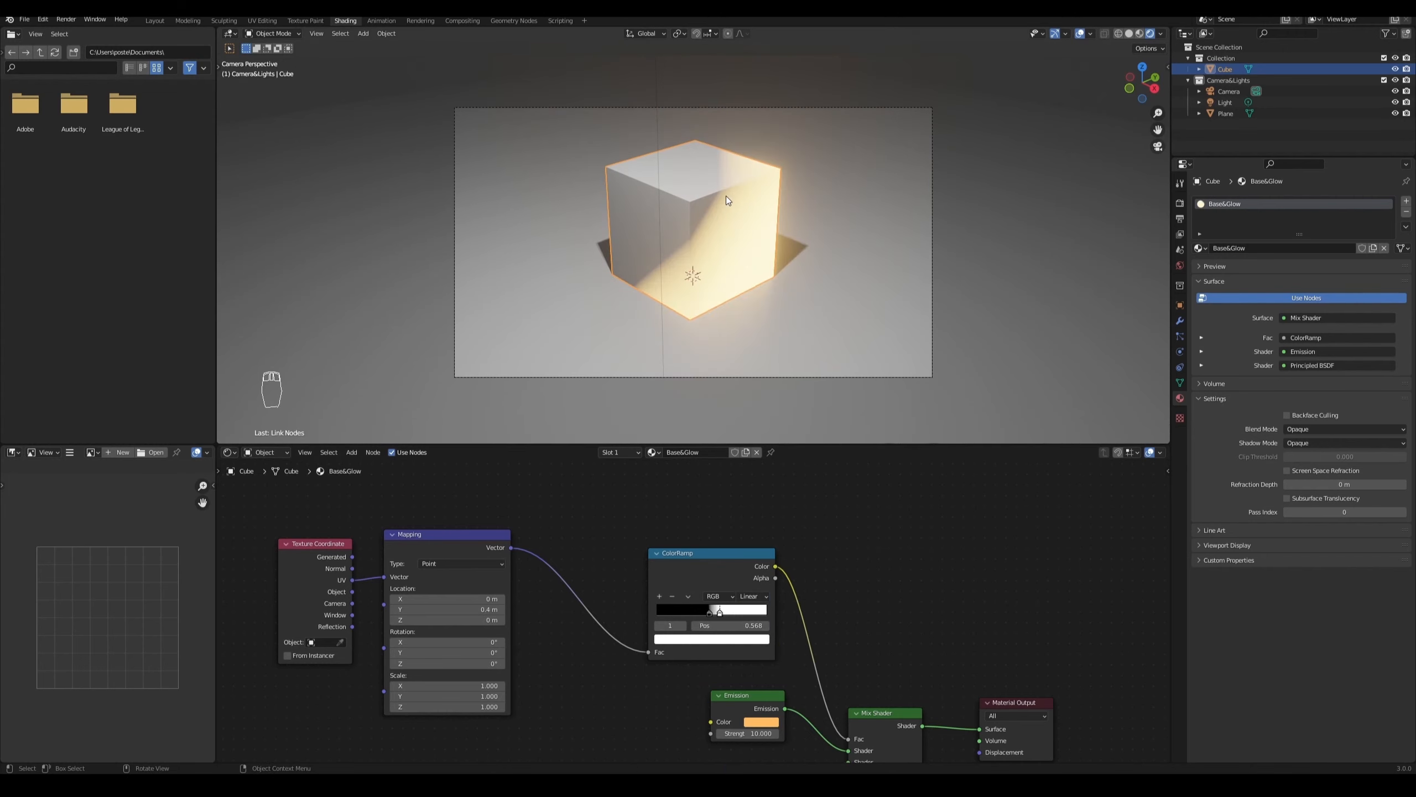
pyautogui.scroll(3, 706, 221)
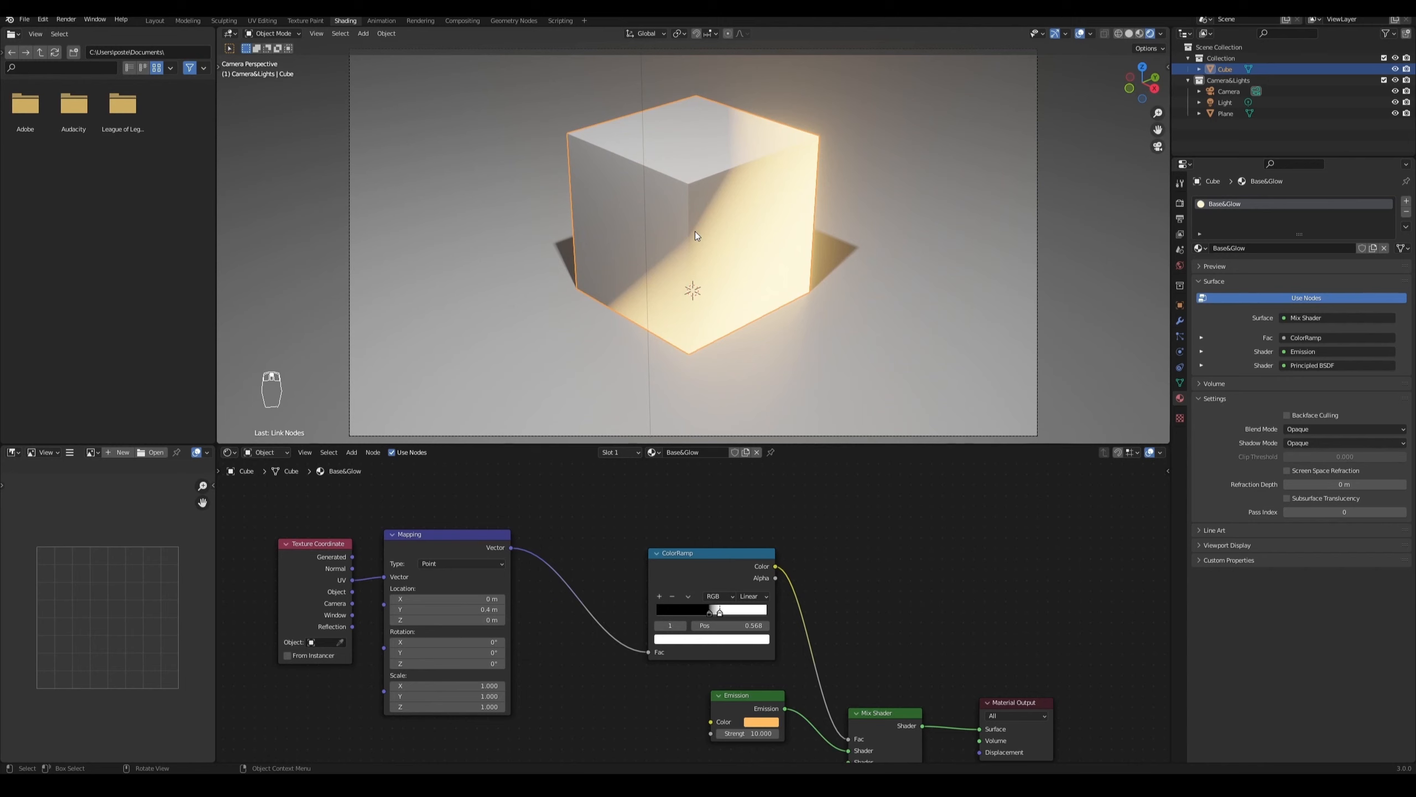
pyautogui.click(759, 596)
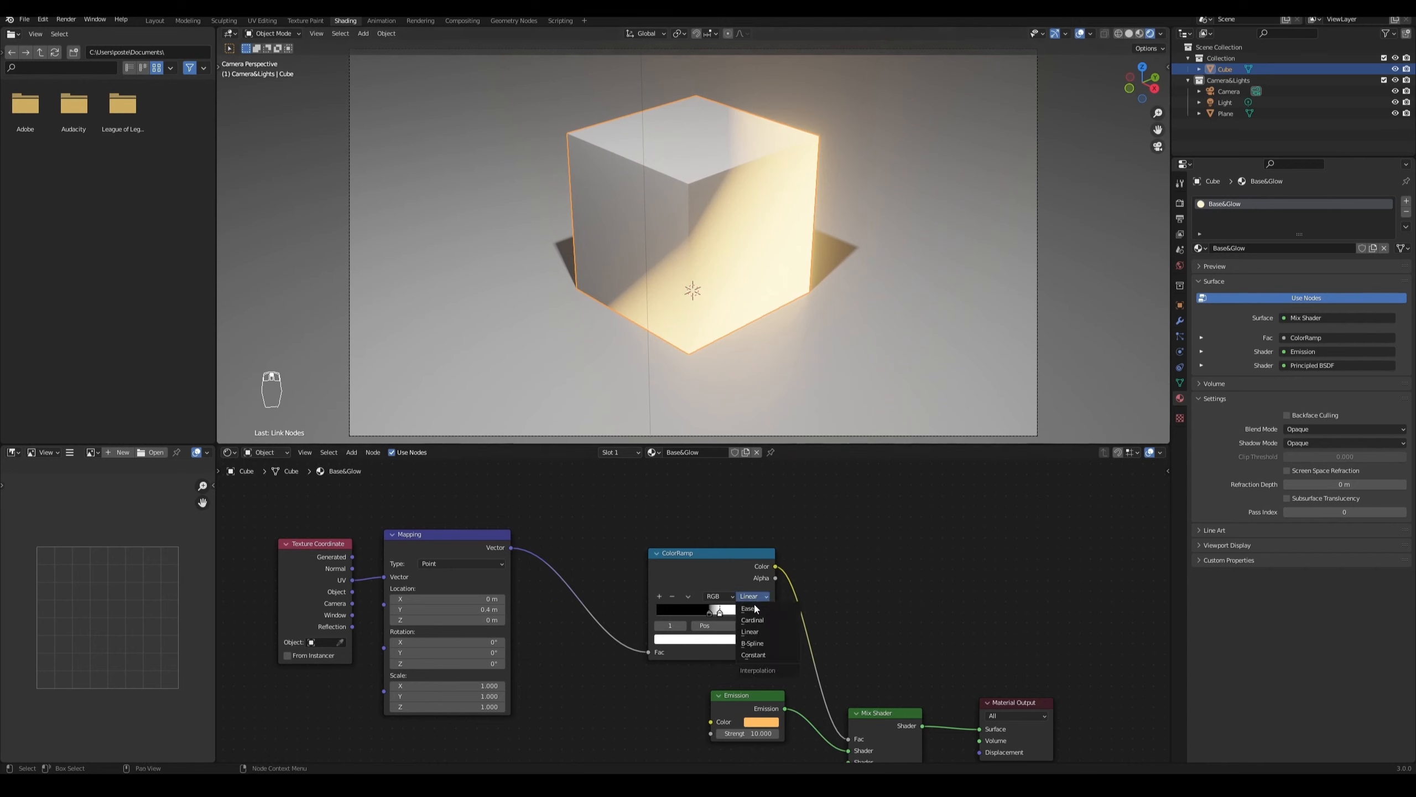
pyautogui.click(764, 609)
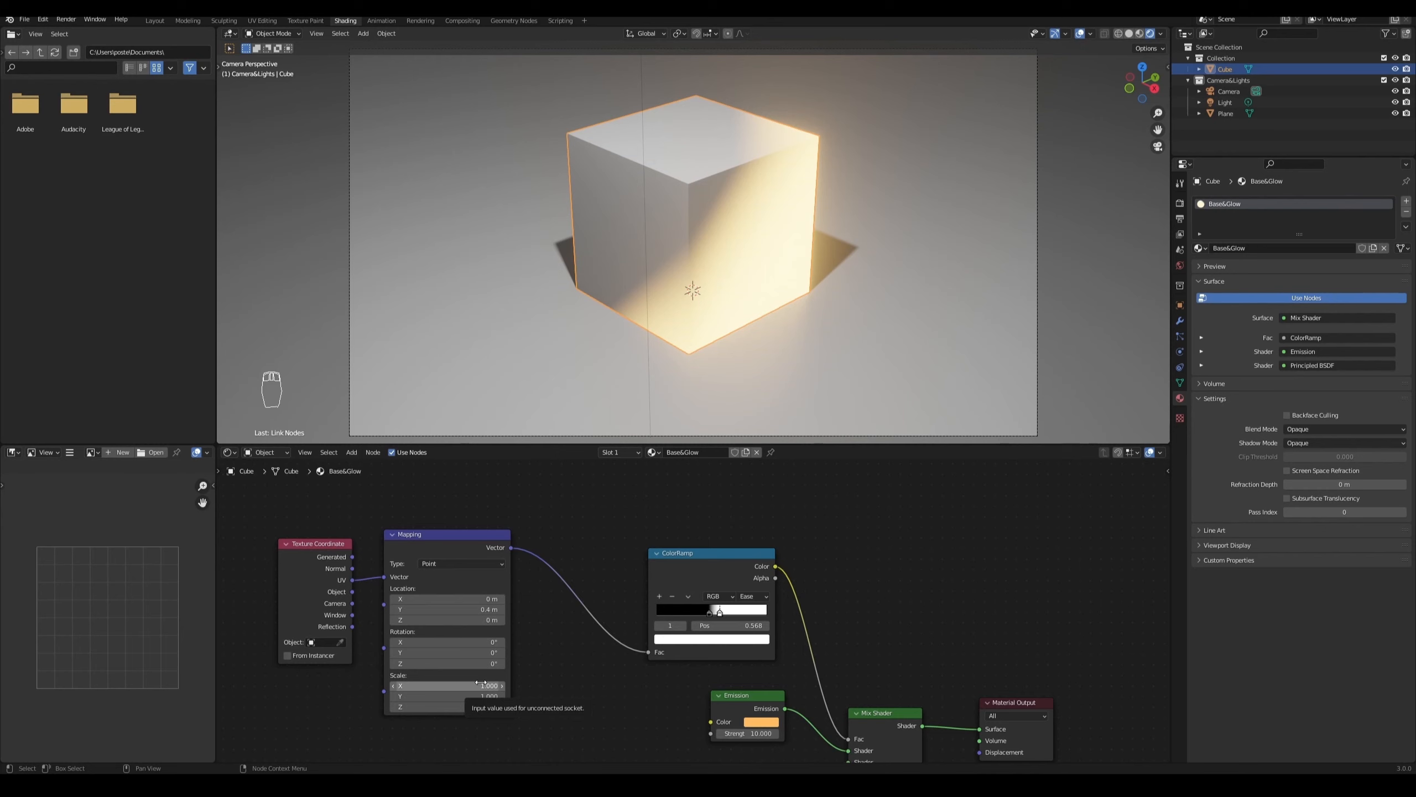
# Step: Try a Mapping scale of 0.6 on all axes with Location Y at 1 m, and restore the scale to 1
pyautogui.moveTo(484, 685); pyautogui.dragTo(484, 708)
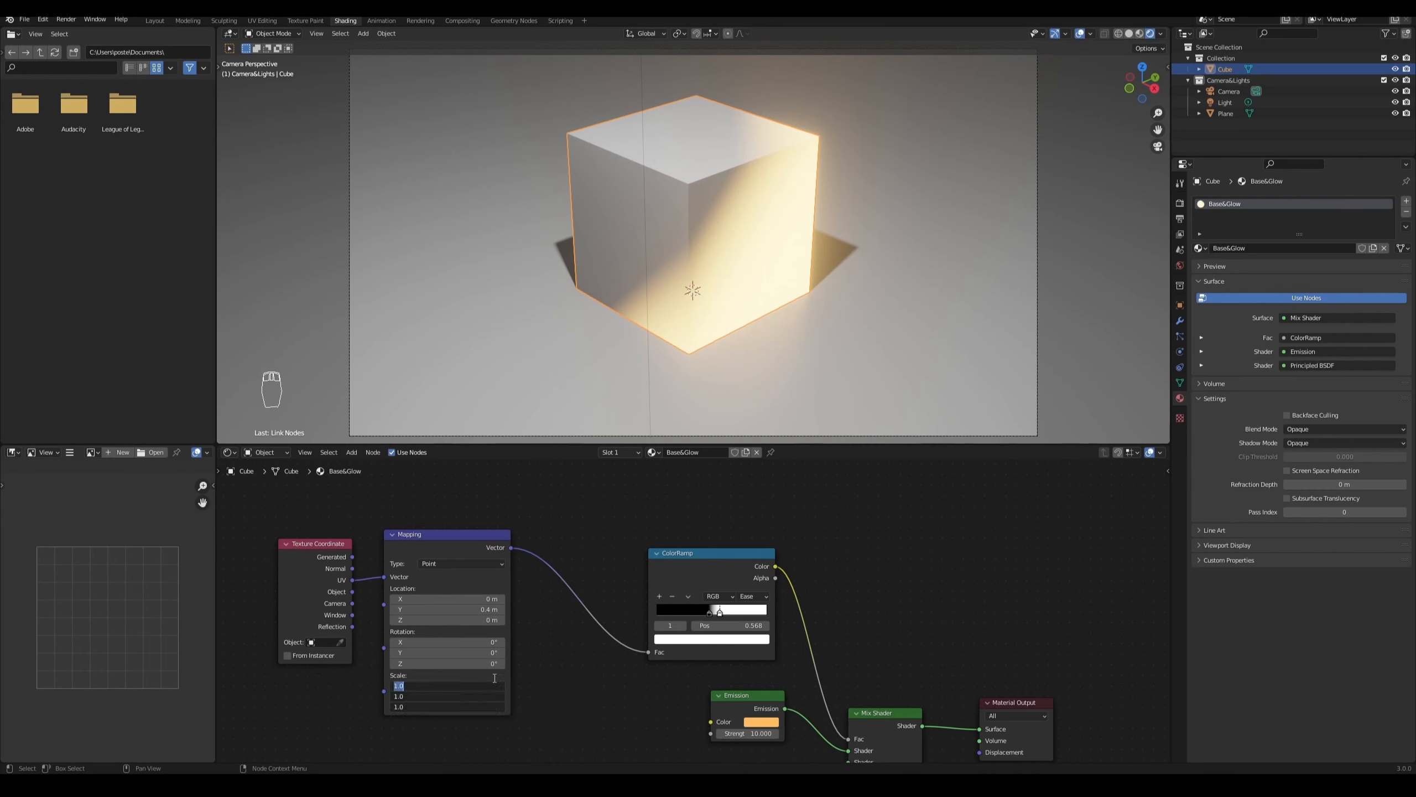
pyautogui.write('0.6')
pyautogui.press('Return')
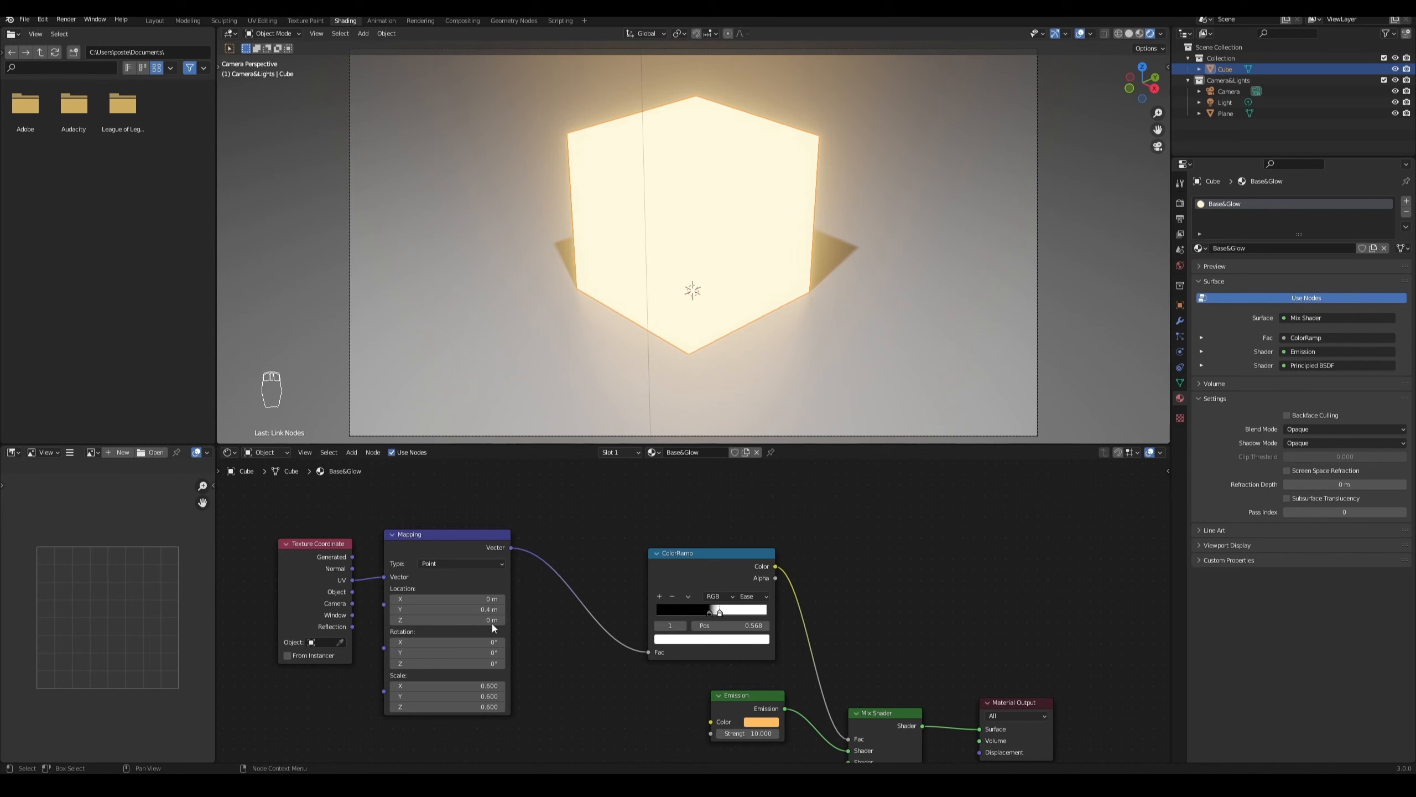
pyautogui.moveTo(446, 609); pyautogui.dragTo(480, 609)
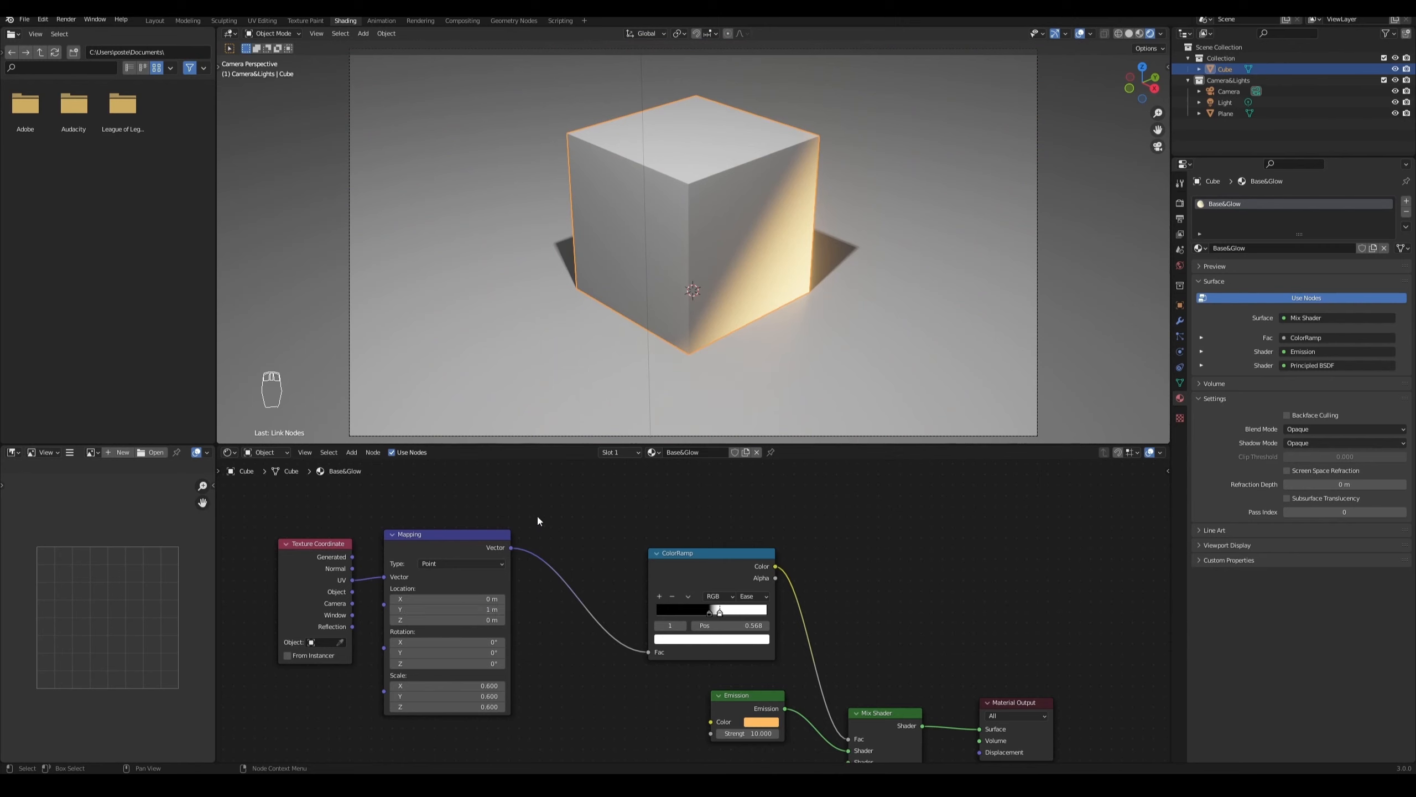
pyautogui.moveTo(497, 686); pyautogui.dragTo(497, 707)
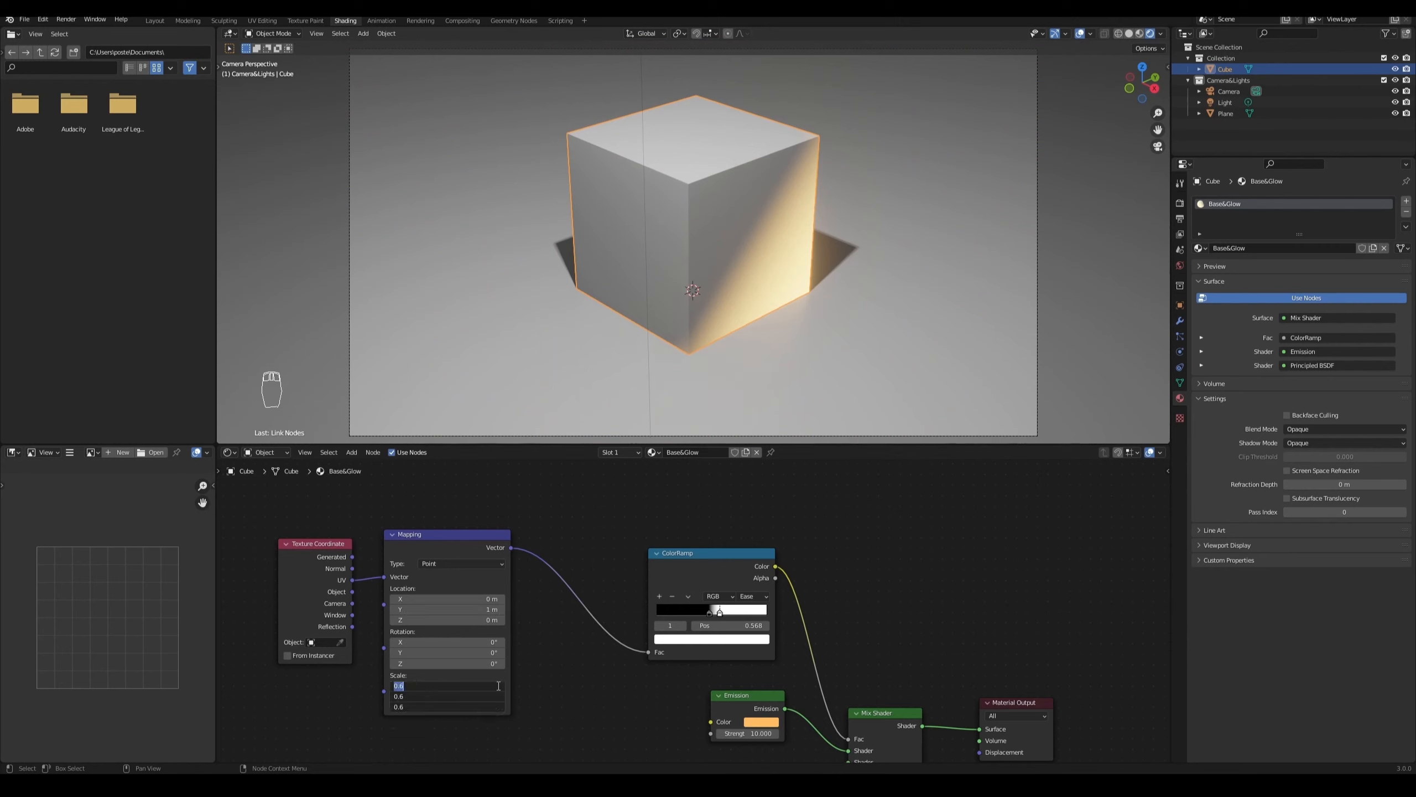
pyautogui.write('1')
pyautogui.press('Return')
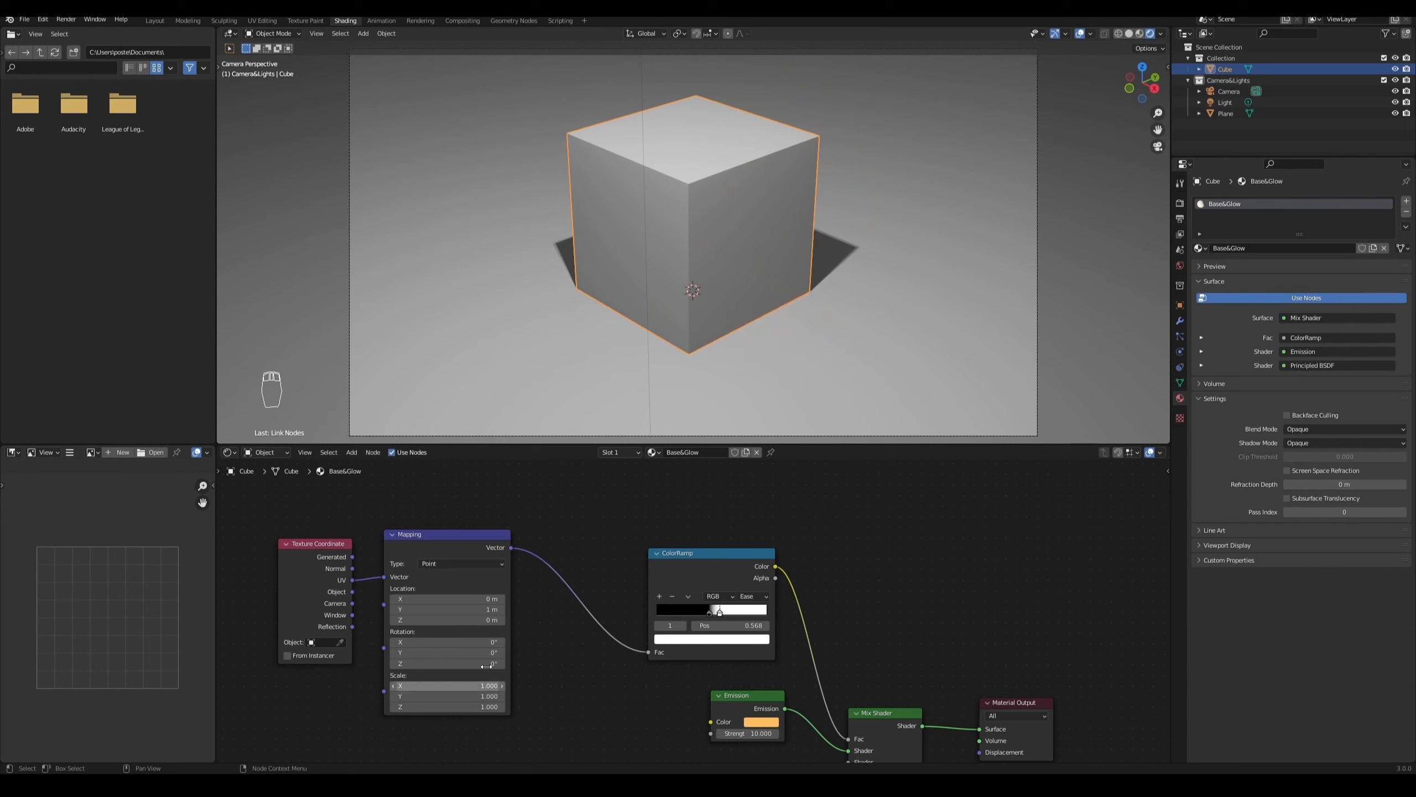
# Step: Feed Mapping from the Object texture coordinates and set its Location Y to 2.3 m, Rotation Y to 84.2° and Rotation Z to -95°
pyautogui.moveTo(353, 592); pyautogui.dragTo(384, 577)
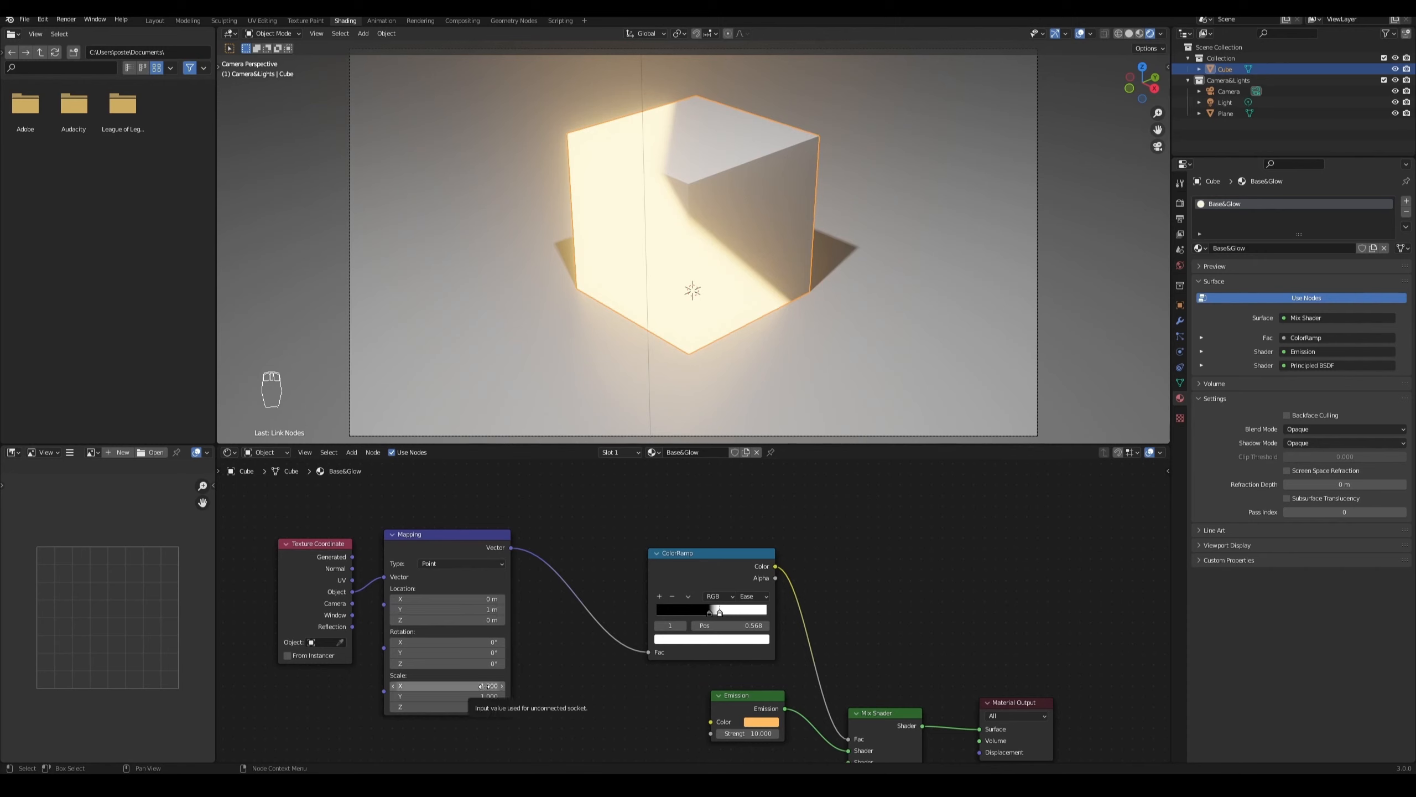
pyautogui.moveTo(487, 609)
pyautogui.mouseDown()
pyautogui.moveTo(395, 609)
pyautogui.moveTo(496, 609)
pyautogui.moveTo(466, 609)
pyautogui.mouseUp()
pyautogui.moveTo(457, 663); pyautogui.dragTo(537, 650)
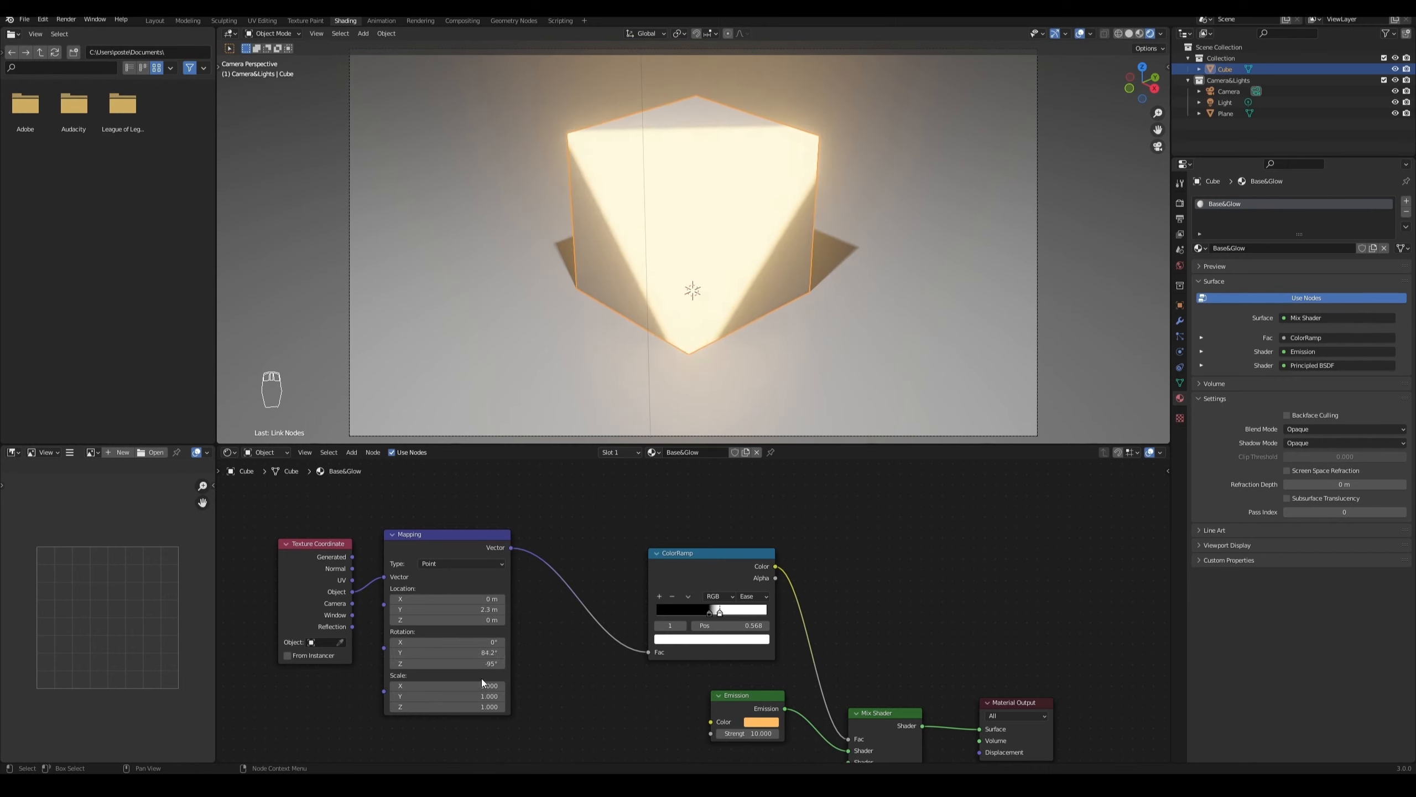
# Step: Set the Mapping scale to 0.3 on all axes and lower Location Y slightly to enlarge the glowing area at the cube's corner
pyautogui.moveTo(482, 685)
pyautogui.mouseDown()
pyautogui.moveTo(481, 706)
pyautogui.moveTo(482, 685)
pyautogui.mouseUp()
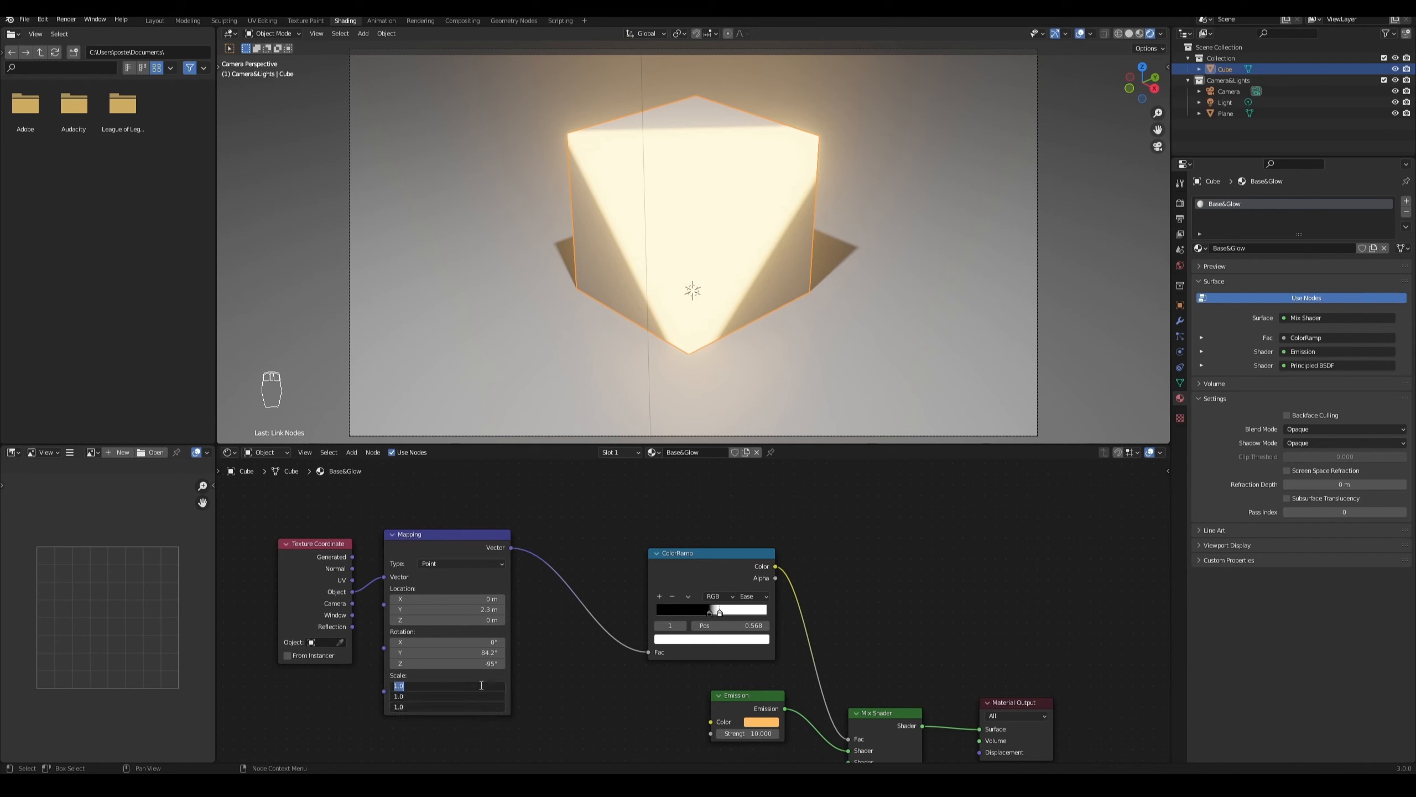
pyautogui.write('0.')
pyautogui.press('Return')
pyautogui.moveTo(484, 688); pyautogui.dragTo(484, 708)
pyautogui.write('0.3')
pyautogui.press('Return')
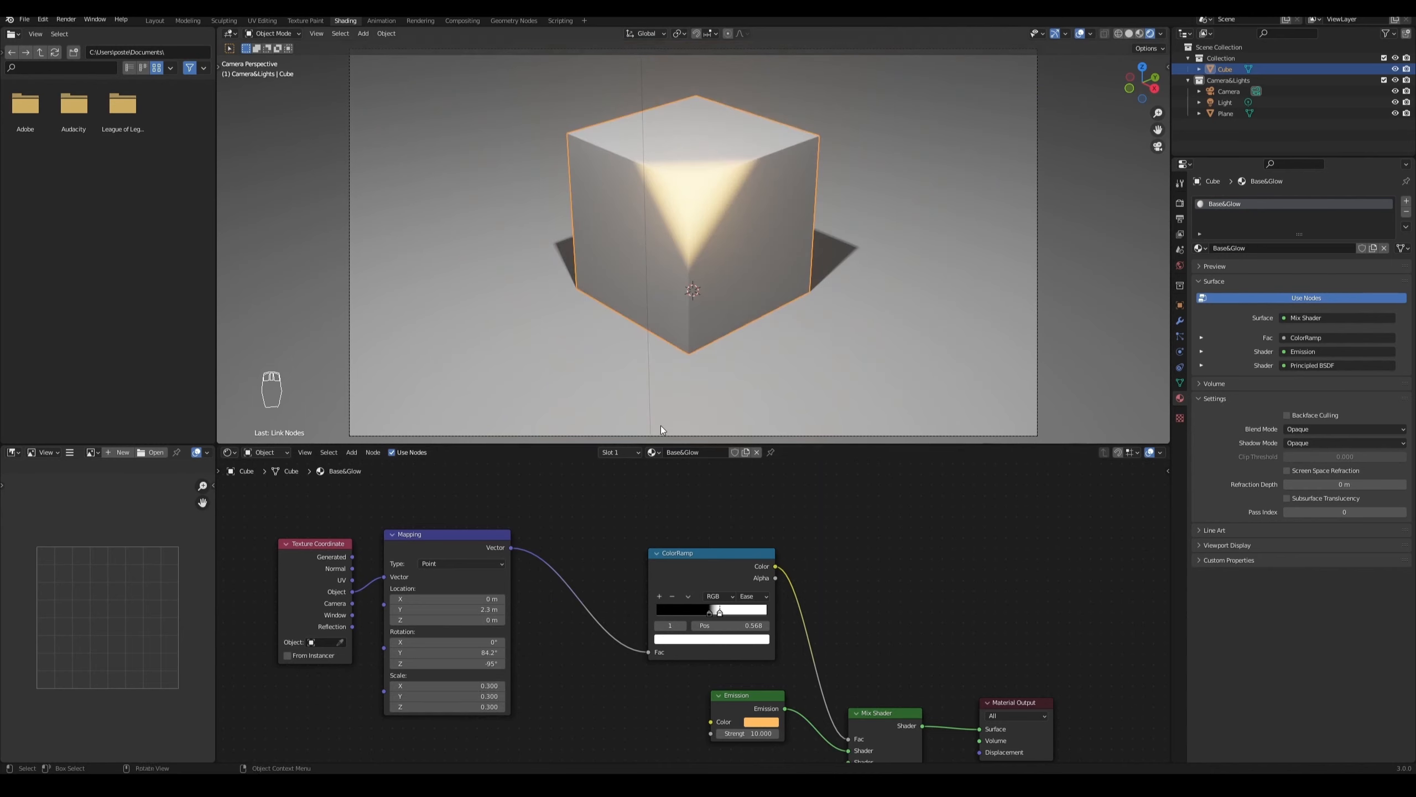
pyautogui.moveTo(447, 610); pyautogui.dragTo(480, 609)
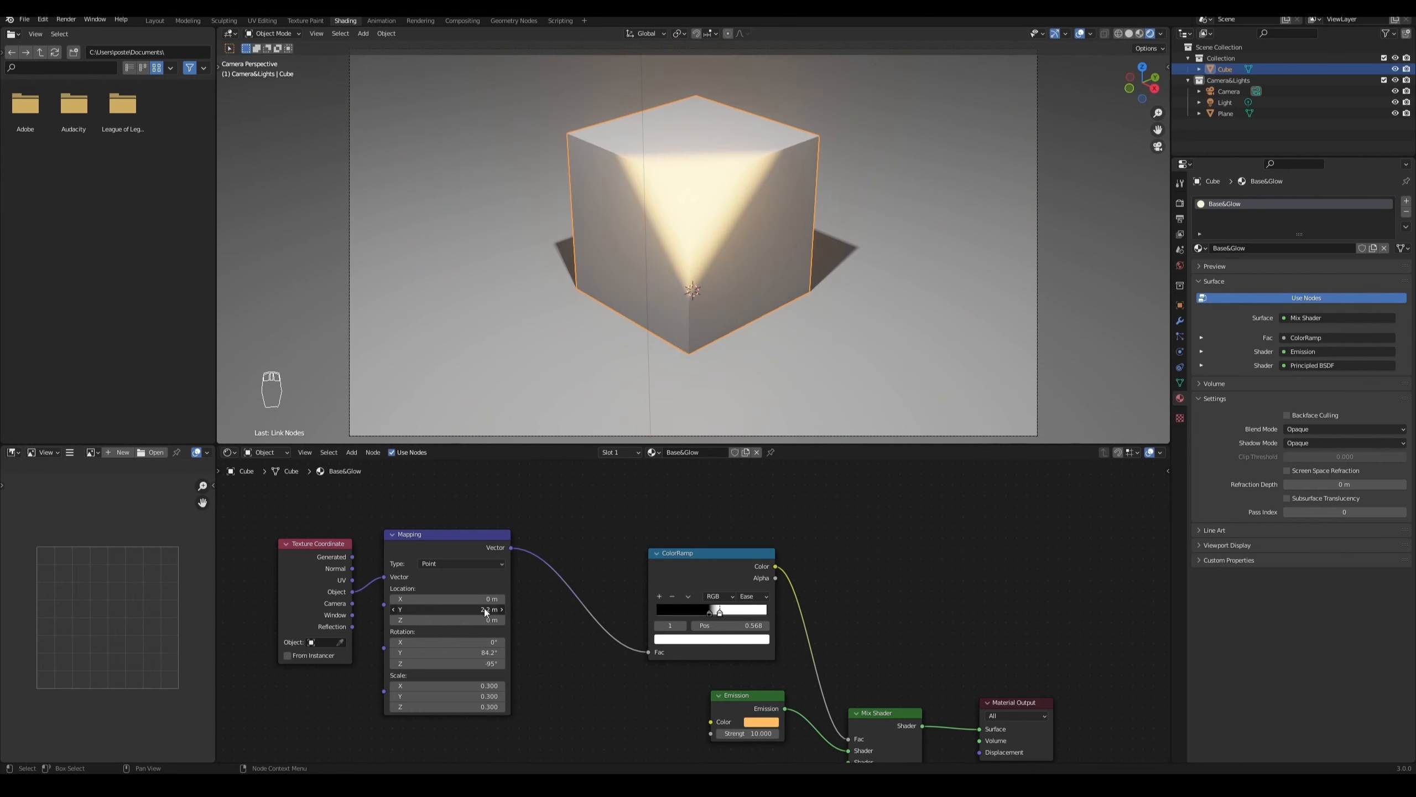
# Step: Set the Principled BSDF's Specular to 1.000 and its Roughness to about 0.836
pyautogui.moveTo(891, 630)
pyautogui.mouseDown(button='middle')
pyautogui.moveTo(770, 523)
pyautogui.moveTo(781, 568)
pyautogui.moveTo(800, 499)
pyautogui.mouseUp(button='middle')
pyautogui.moveTo(773, 680); pyautogui.dragTo(789, 640, button='middle')
pyautogui.scroll(1, 691, 701)
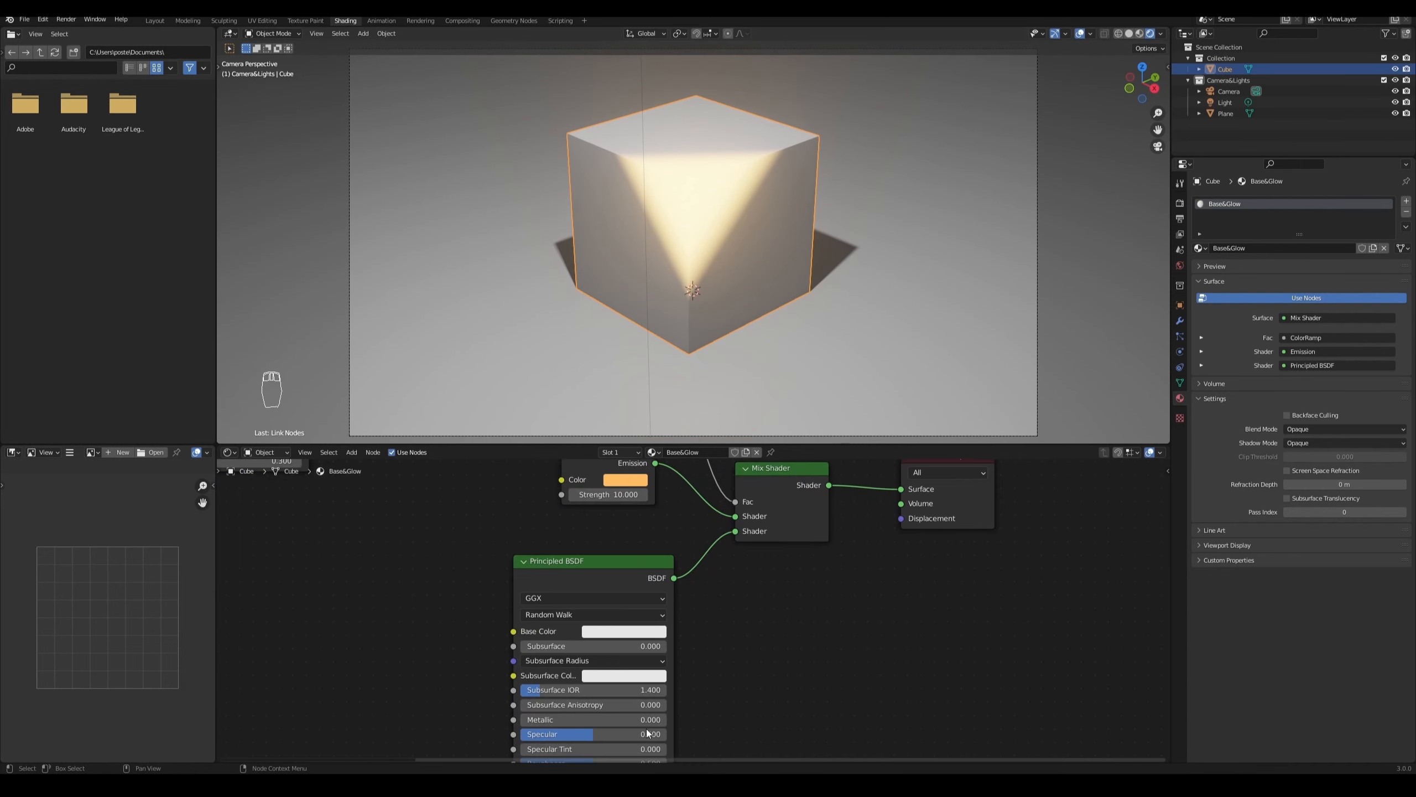
pyautogui.moveTo(717, 704); pyautogui.dragTo(787, 587, button='middle')
pyautogui.moveTo(644, 626)
pyautogui.mouseDown()
pyautogui.moveTo(719, 626)
pyautogui.moveTo(648, 651)
pyautogui.moveTo(722, 652)
pyautogui.mouseUp()
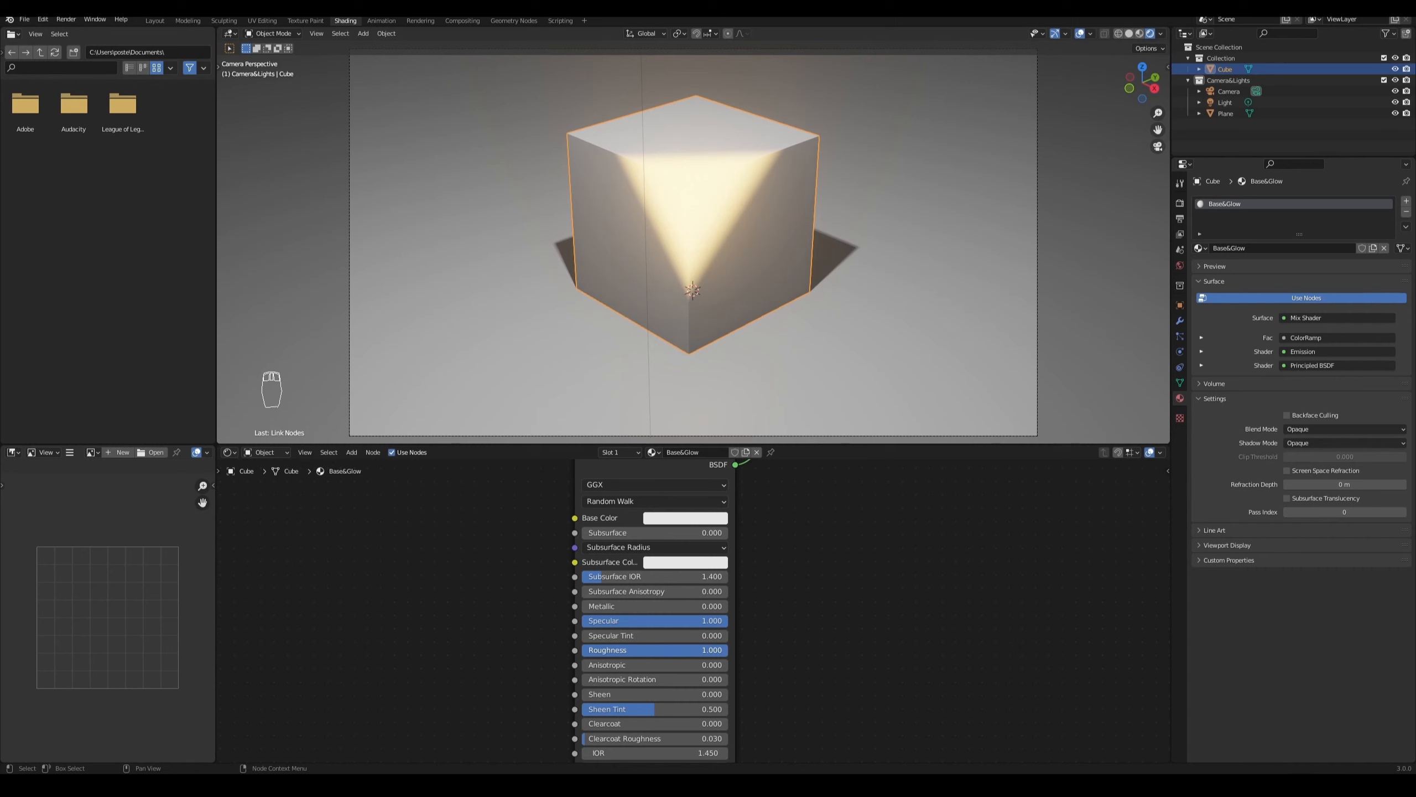
pyautogui.moveTo(817, 727); pyautogui.dragTo(816, 623, button='middle')
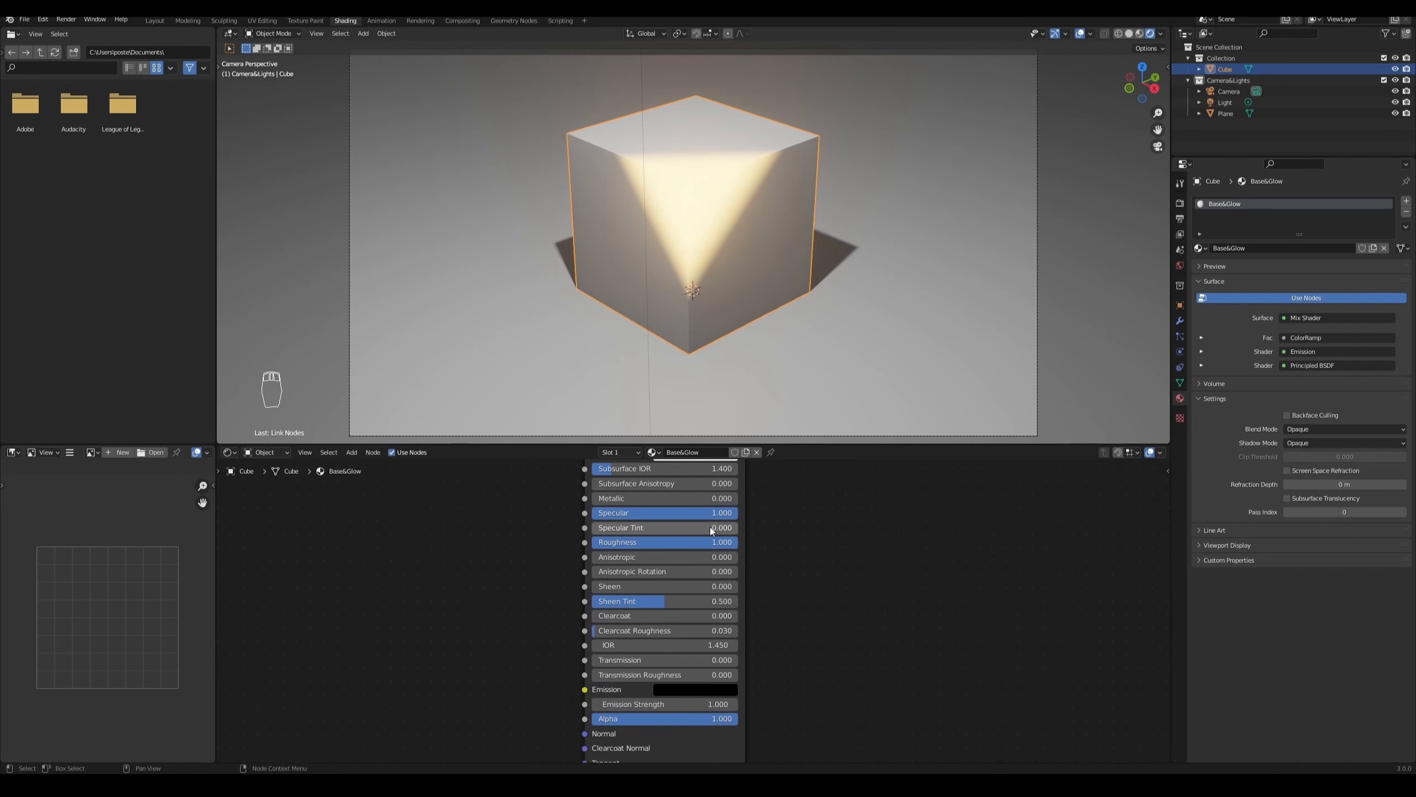
pyautogui.moveTo(722, 542); pyautogui.dragTo(698, 542)
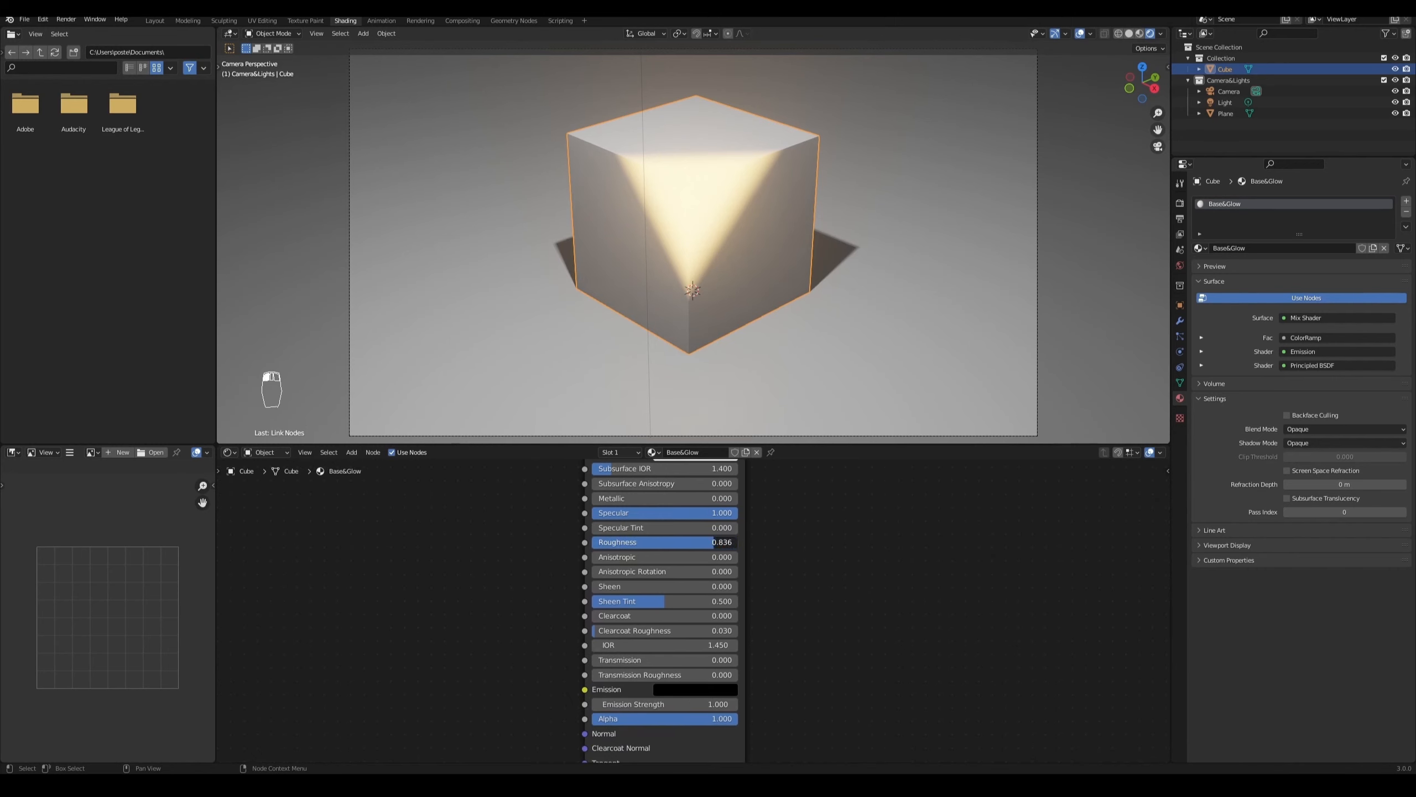
pyautogui.moveTo(811, 508); pyautogui.dragTo(766, 726, button='middle')
pyautogui.moveTo(847, 604); pyautogui.dragTo(820, 713, button='middle')
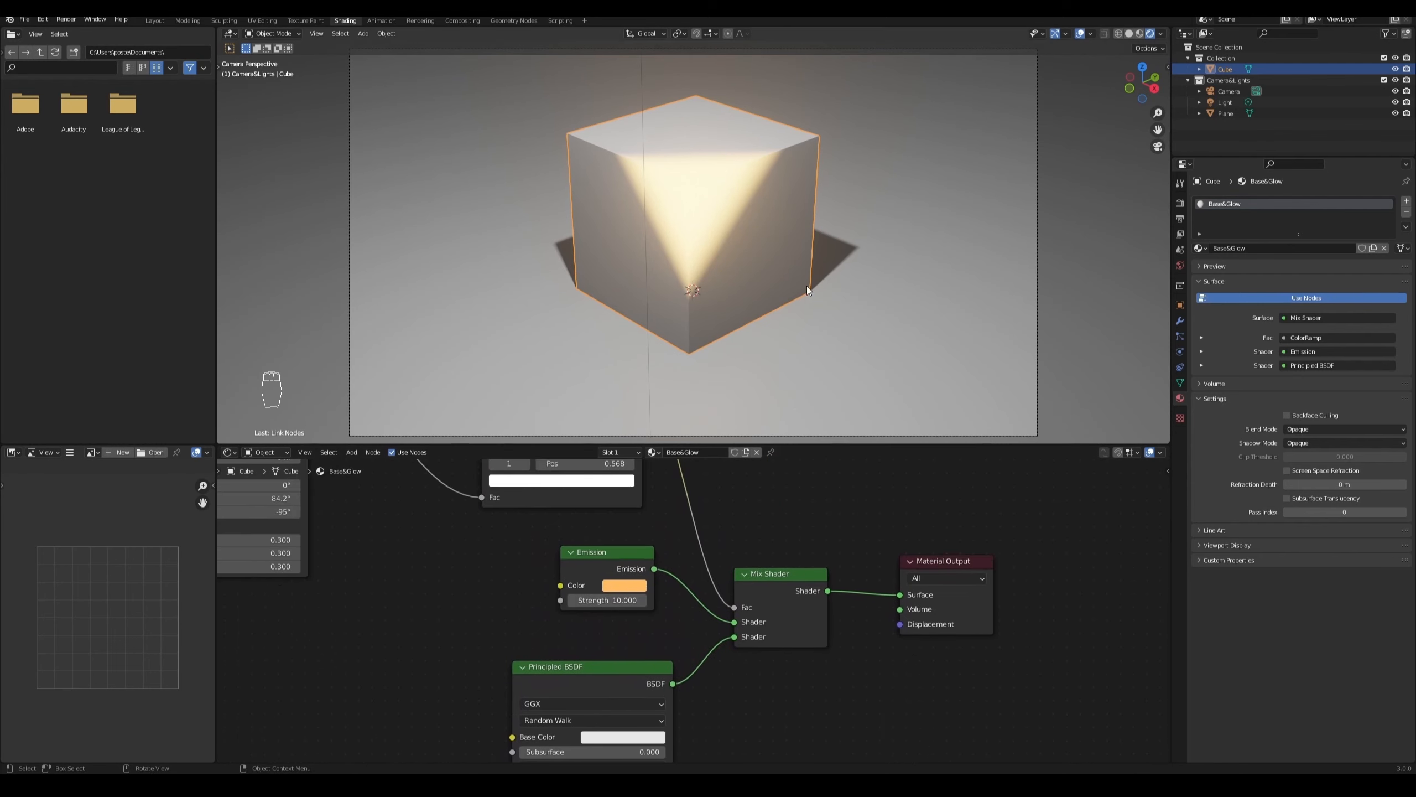
pyautogui.scroll(-1, 799, 257)
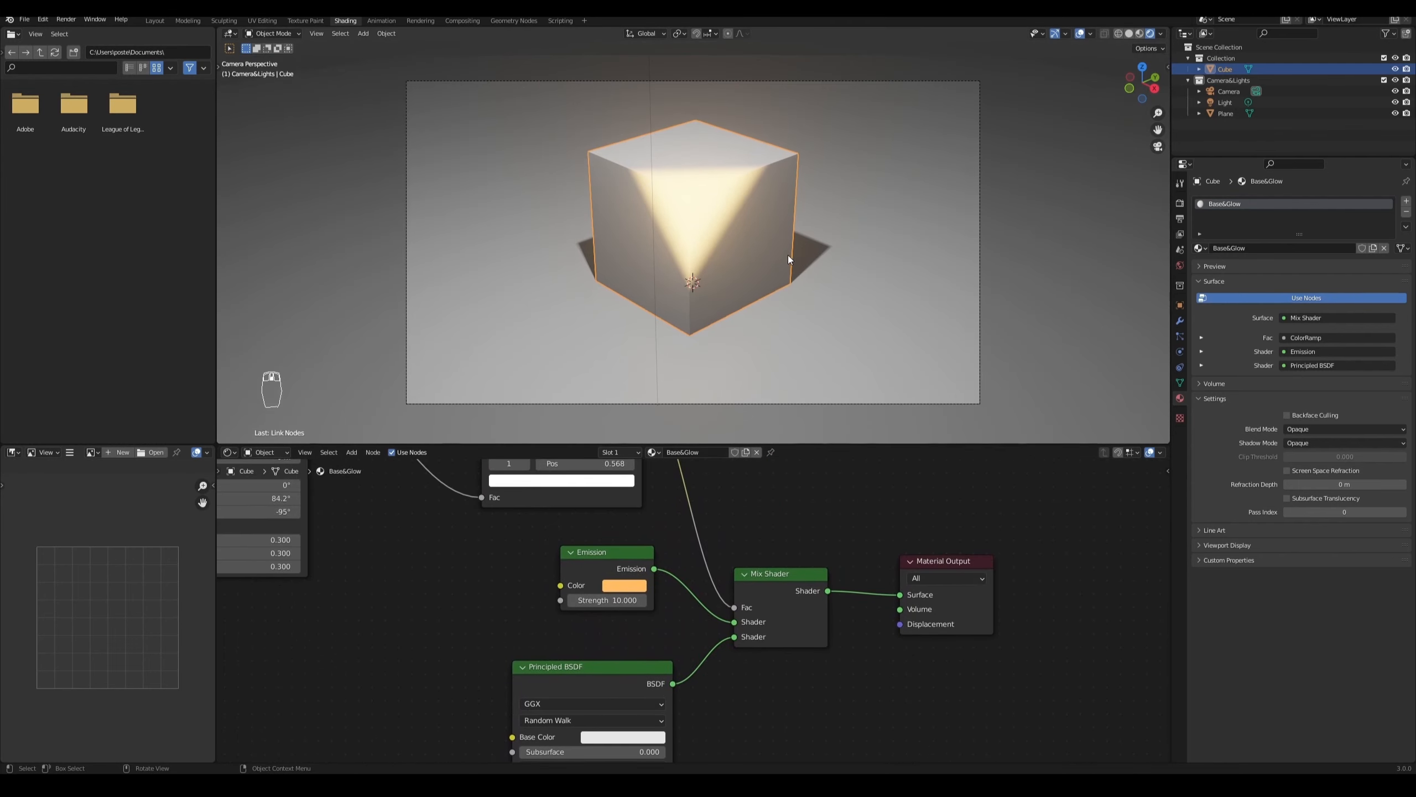
pyautogui.click(155, 20)
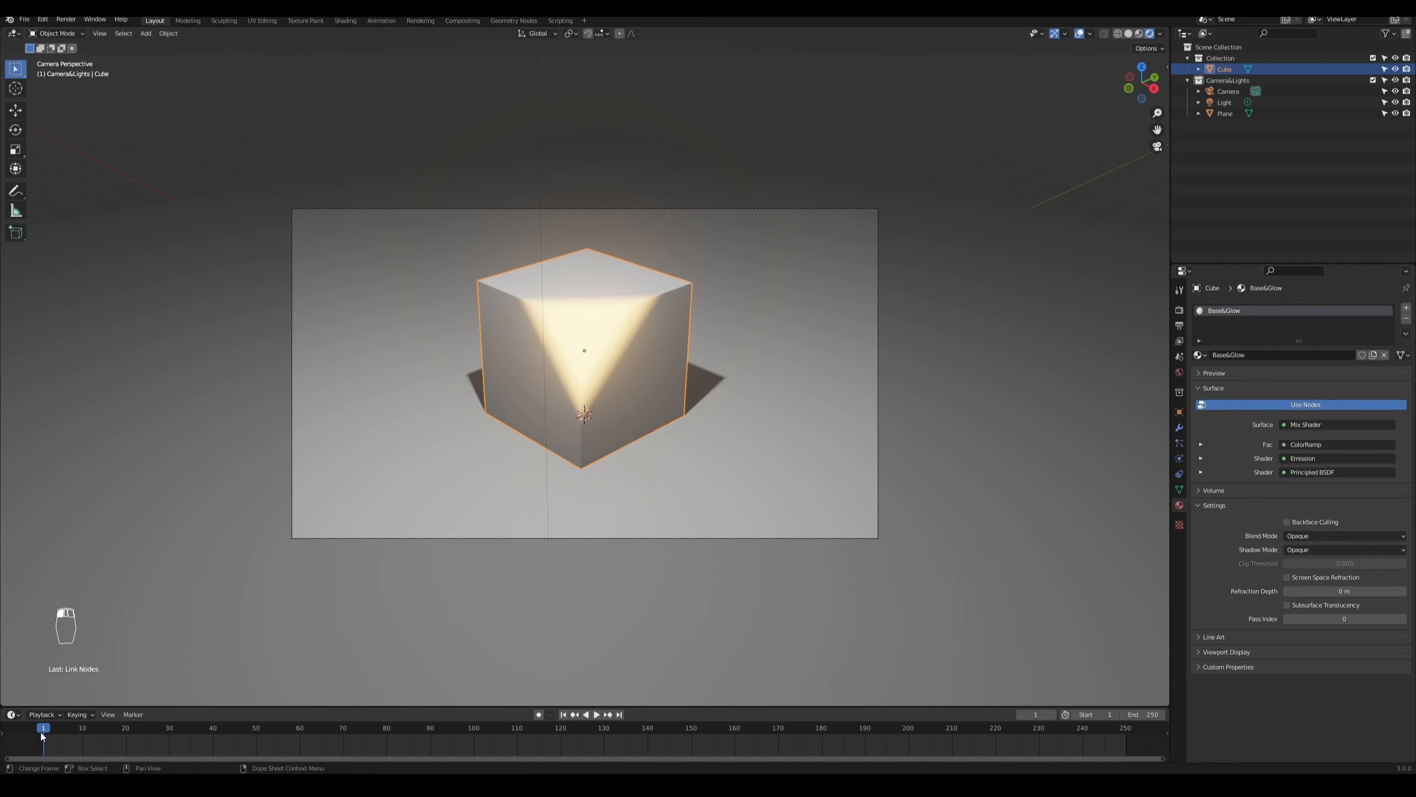
pyautogui.click(345, 20)
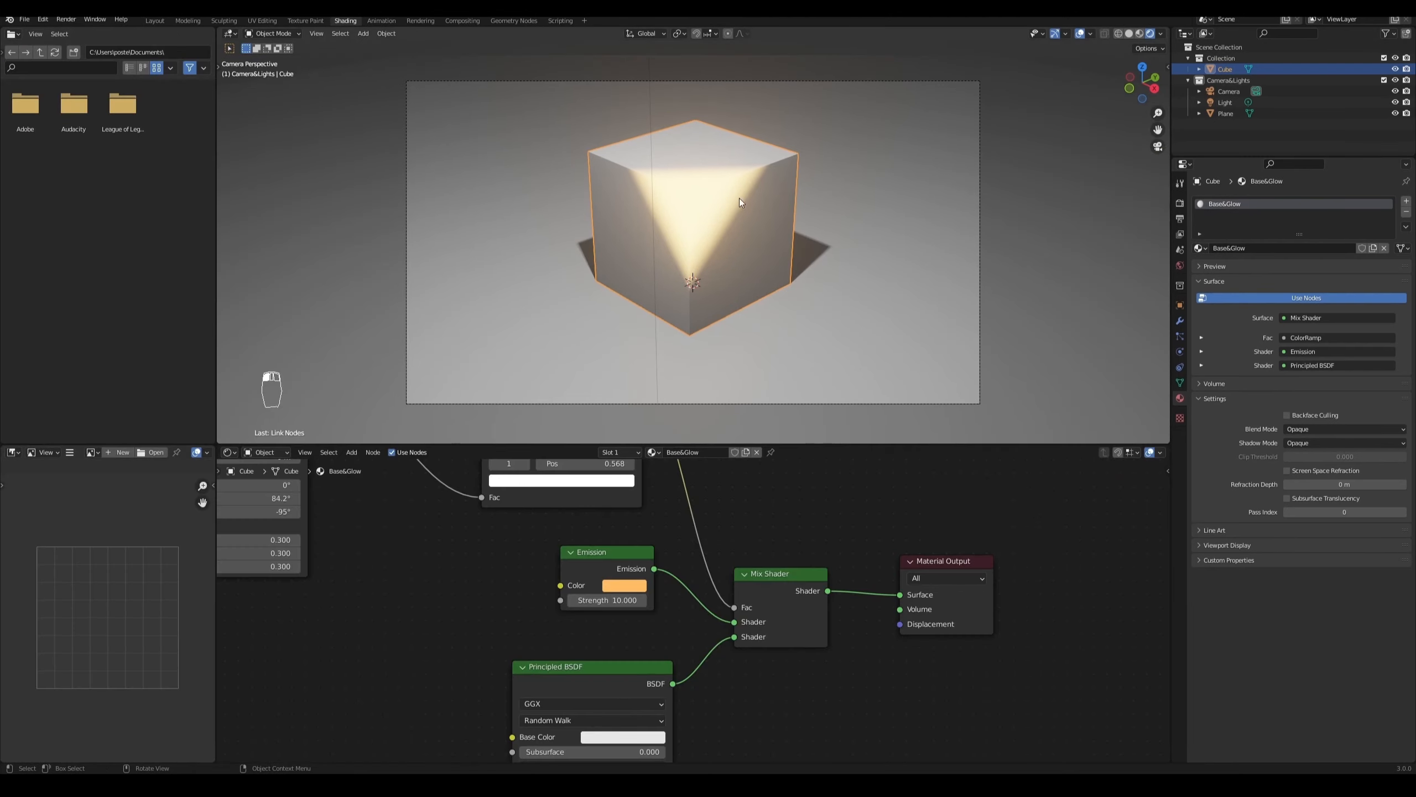
# Step: Raise the Mapping node's Location Y to 2.62 m so the glow moves completely off the cube
pyautogui.moveTo(791, 501); pyautogui.dragTo(969, 642, button='middle')
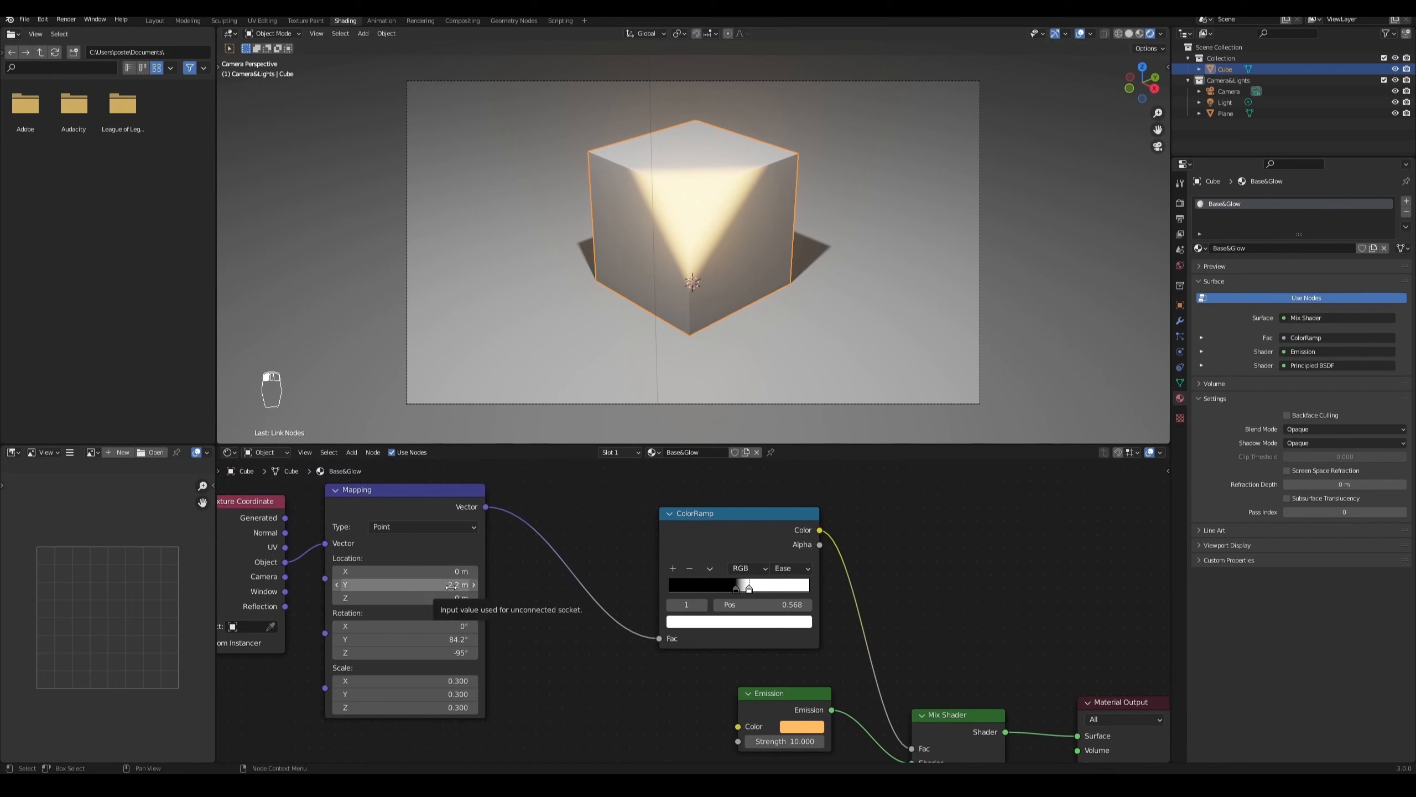
pyautogui.moveTo(457, 585); pyautogui.dragTo(475, 585)
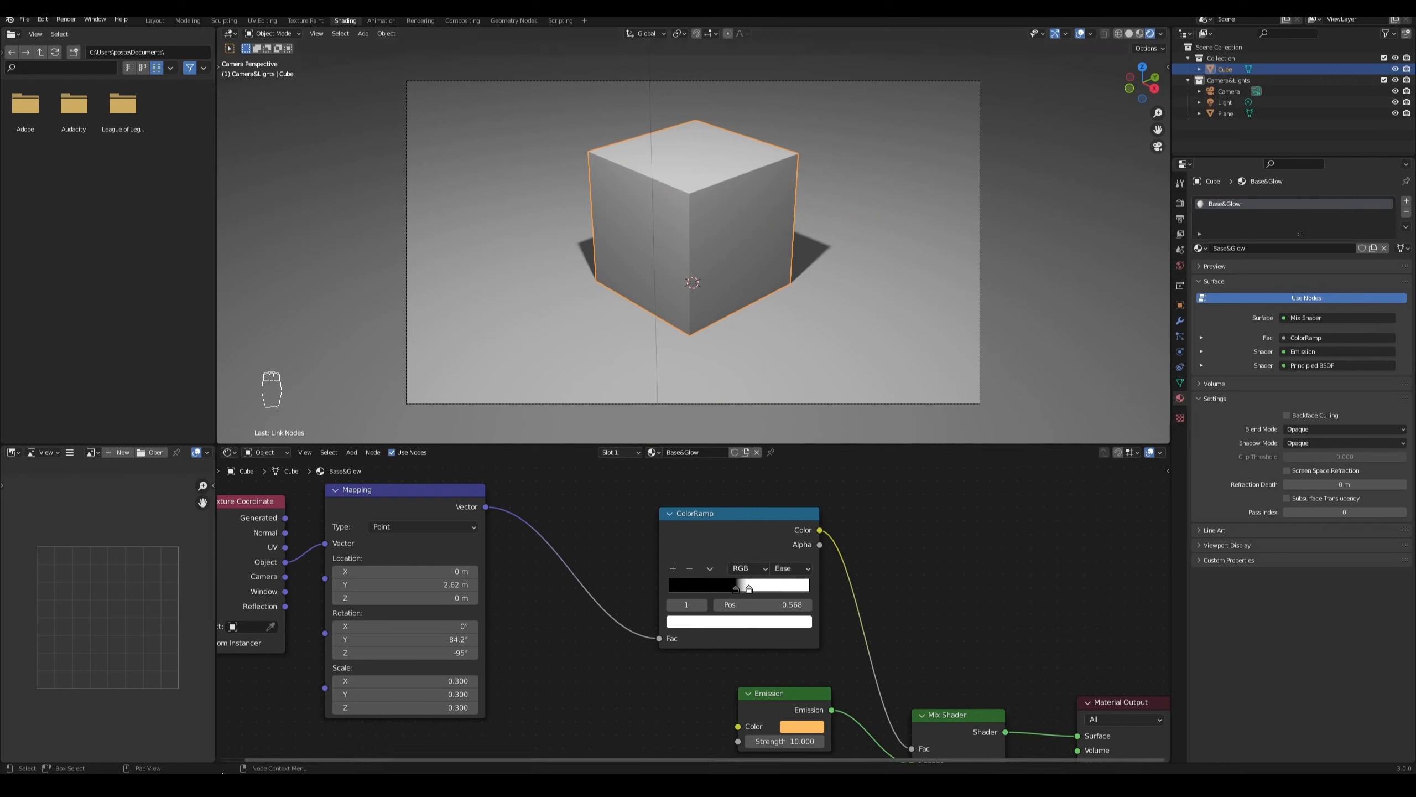
# Step: Split the shader editor horizontally and change the lower area to a Timeline
pyautogui.moveTo(220, 745); pyautogui.dragTo(226, 674)
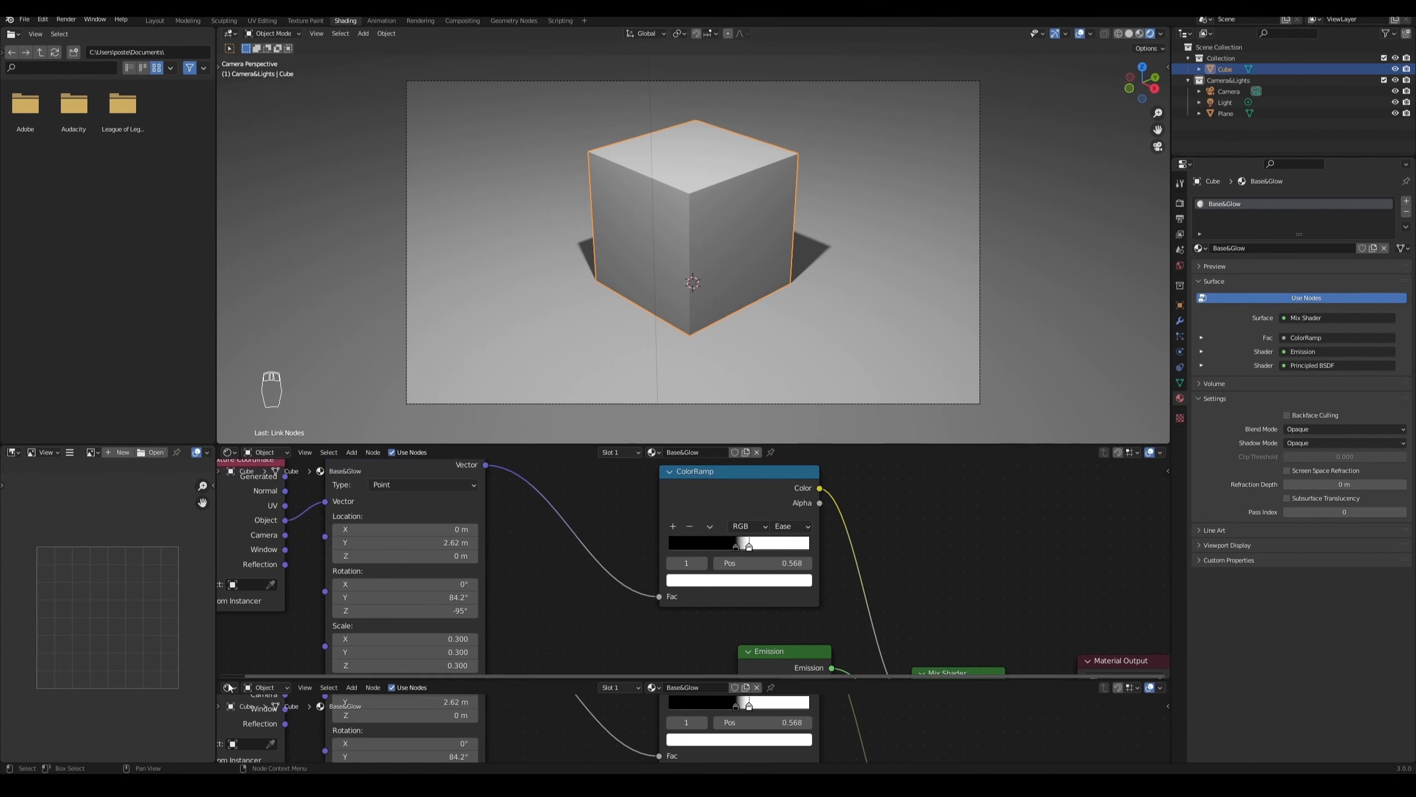
pyautogui.click(229, 688)
pyautogui.click(228, 688)
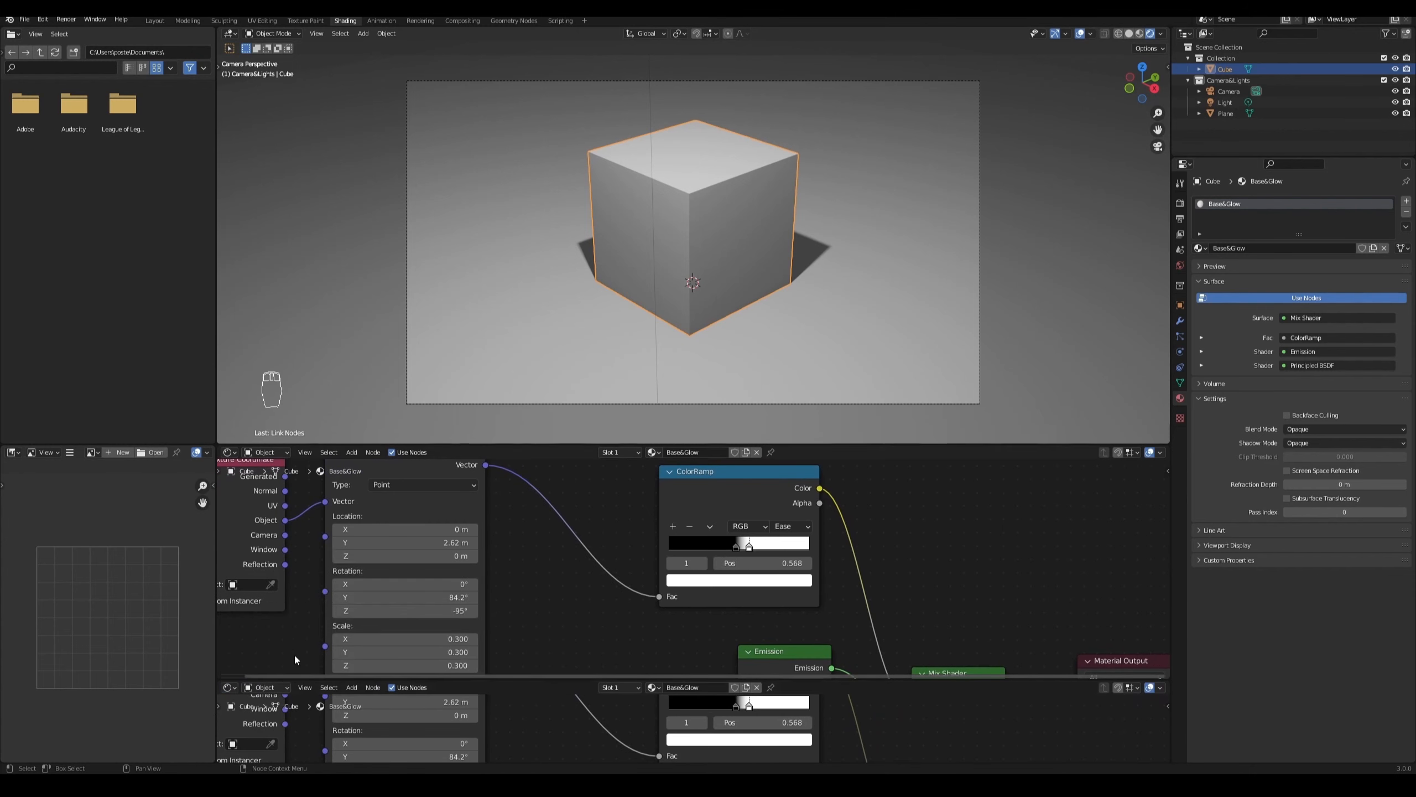
pyautogui.click(228, 688)
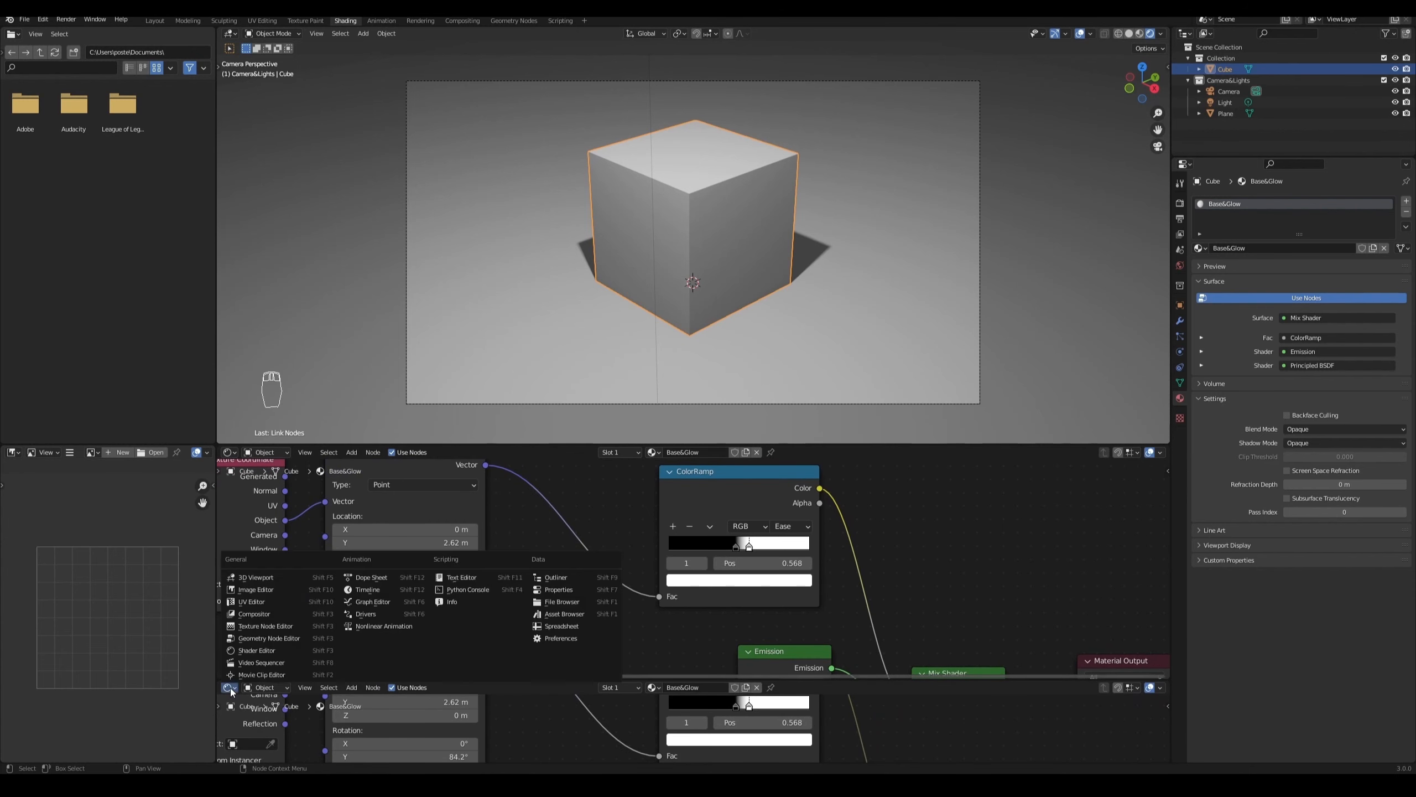
pyautogui.click(368, 591)
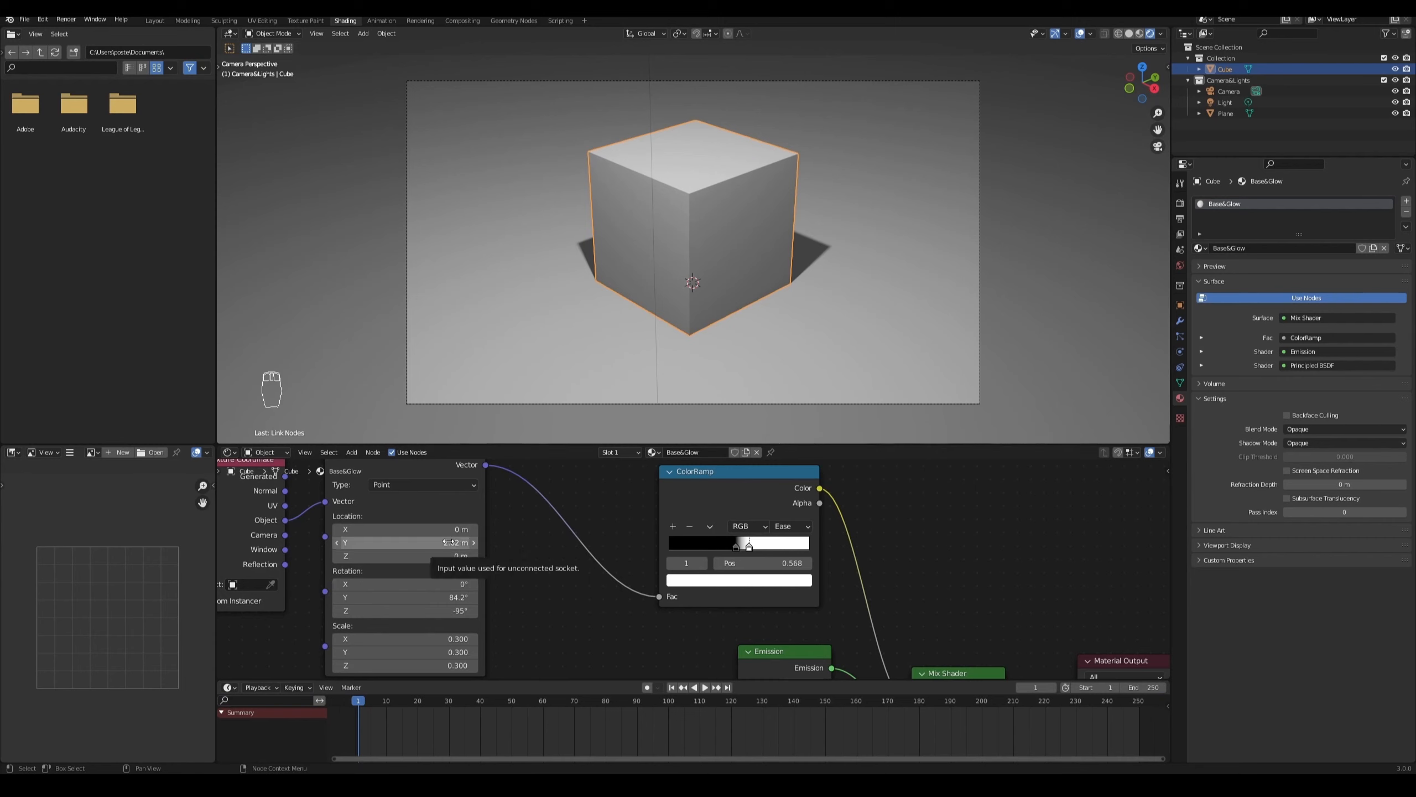
# Step: Insert a keyframe for the Mapping node's Location at frame 1 and play the animation forward to frame 60
pyautogui.press('i')
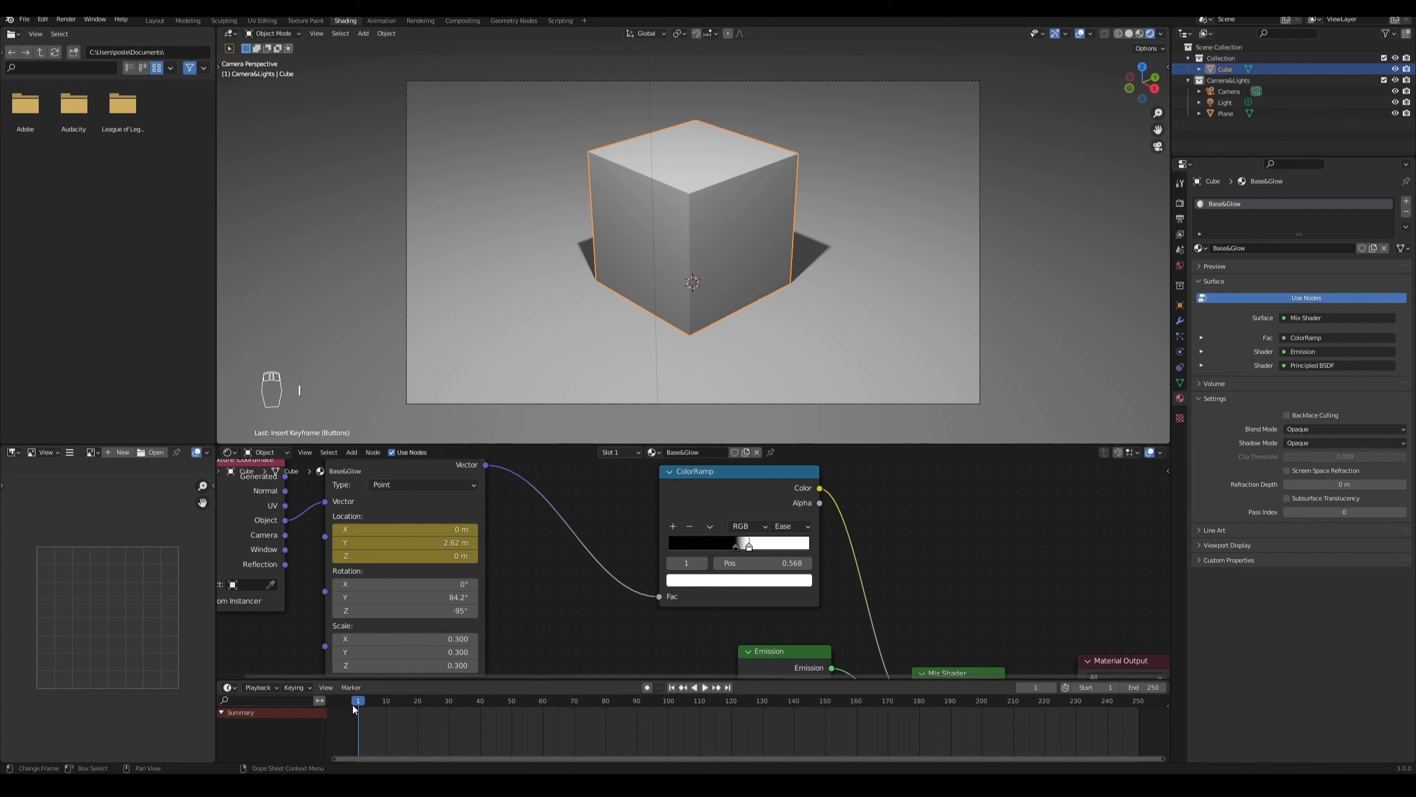
pyautogui.press('space')
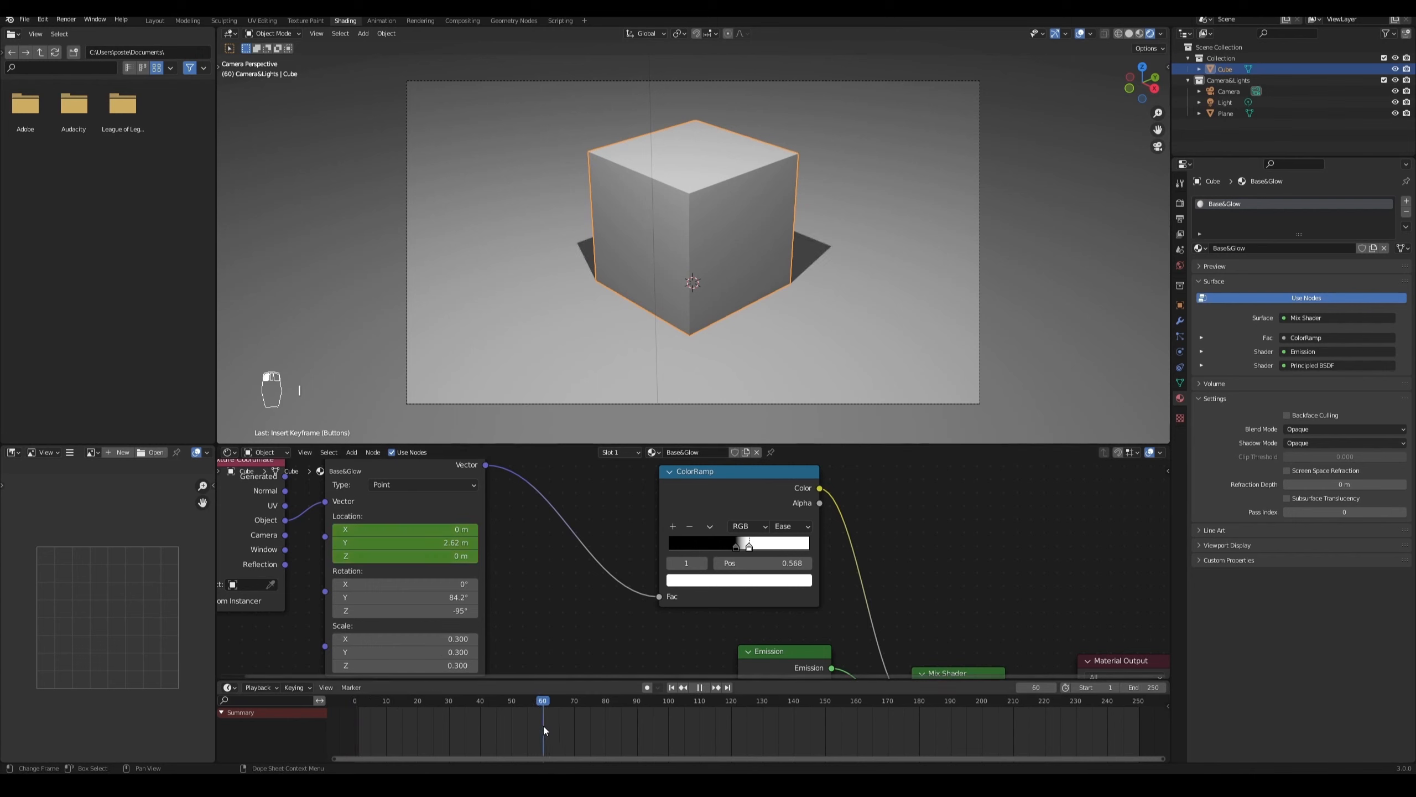
pyautogui.press('space')
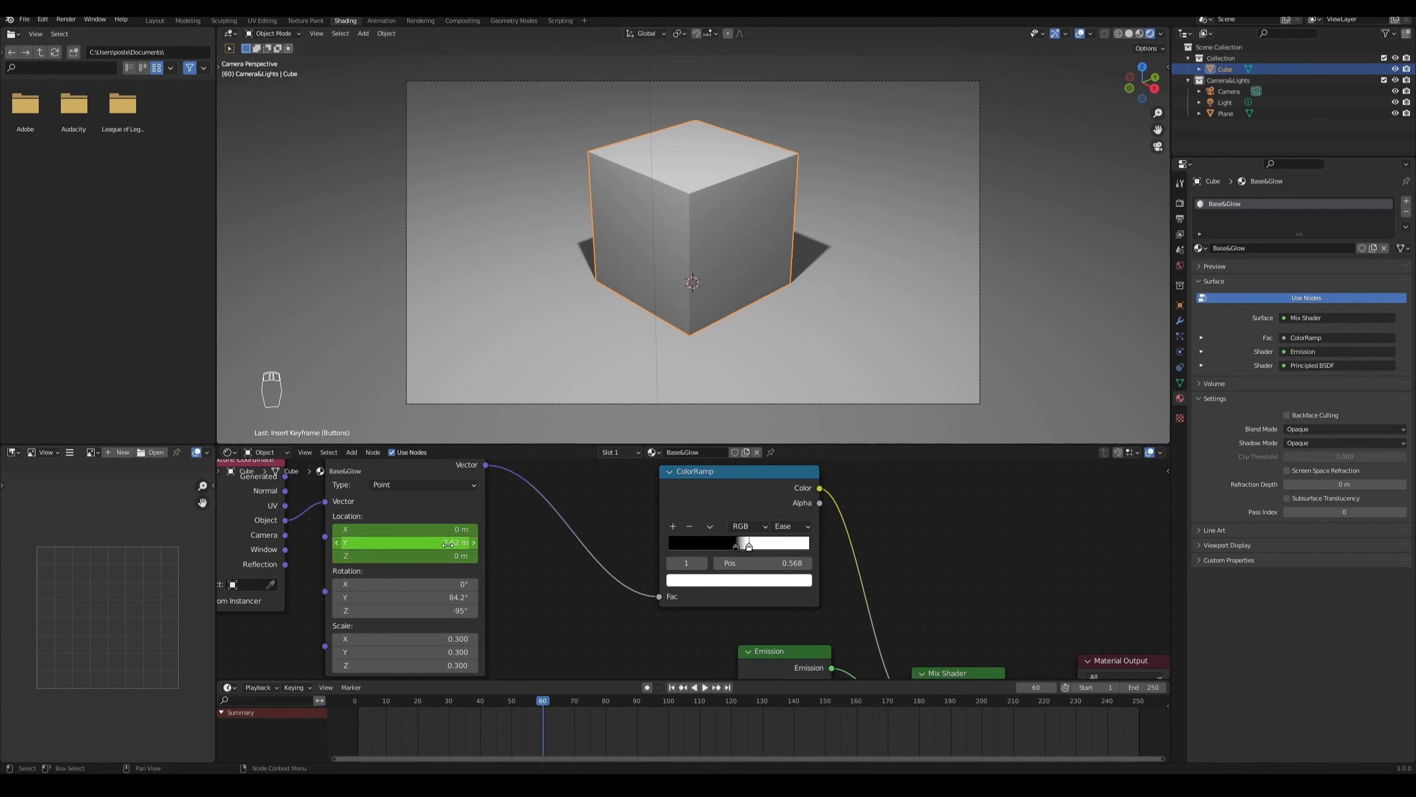
# Step: Lower the Mapping node's Location Y to 0.63 m so the glow covers the whole cube, and keyframe the Location at frame 60
pyautogui.moveTo(447, 544); pyautogui.dragTo(329, 544)
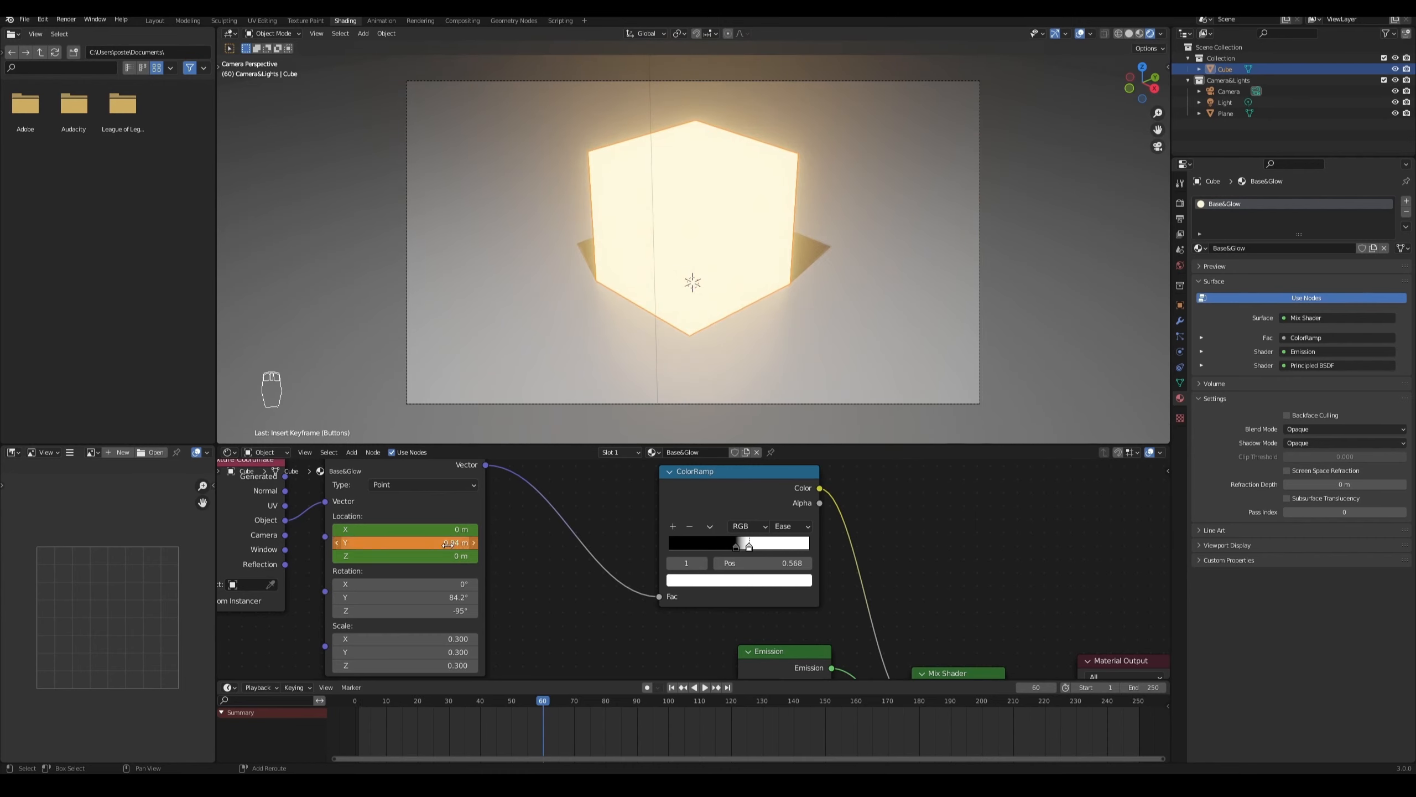
pyautogui.moveTo(774, 288); pyautogui.dragTo(555, 250, button='middle')
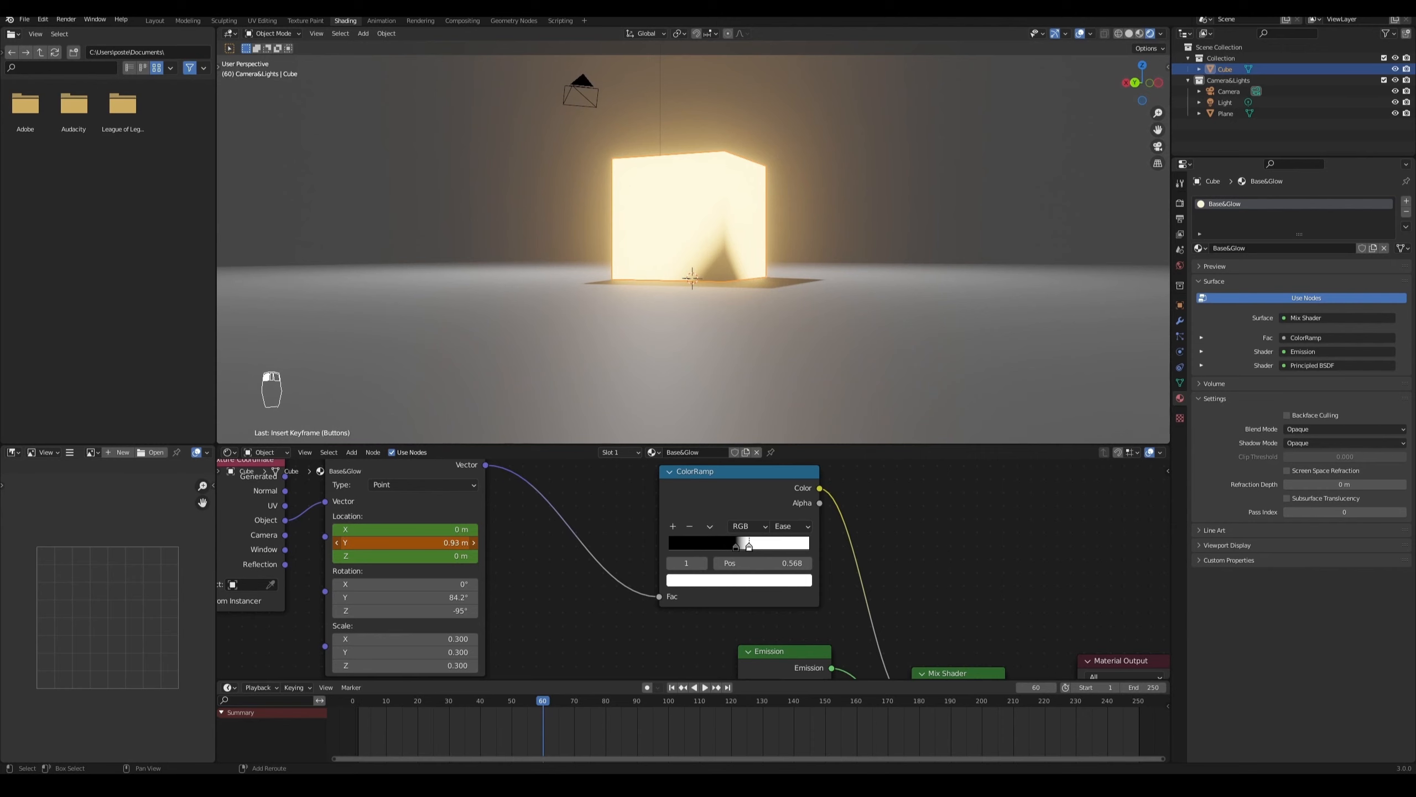
pyautogui.moveTo(405, 542); pyautogui.dragTo(390, 543)
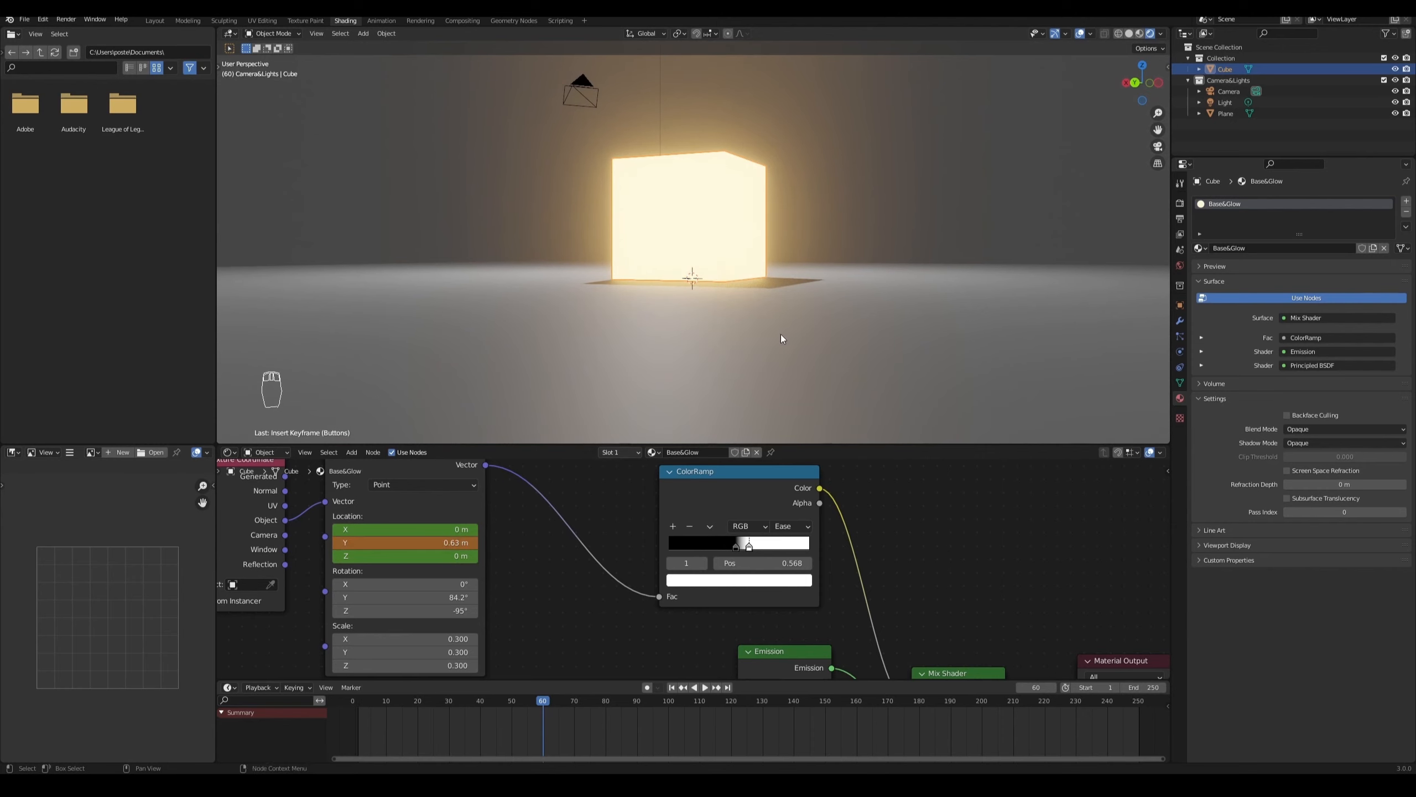
pyautogui.press('KP_0')
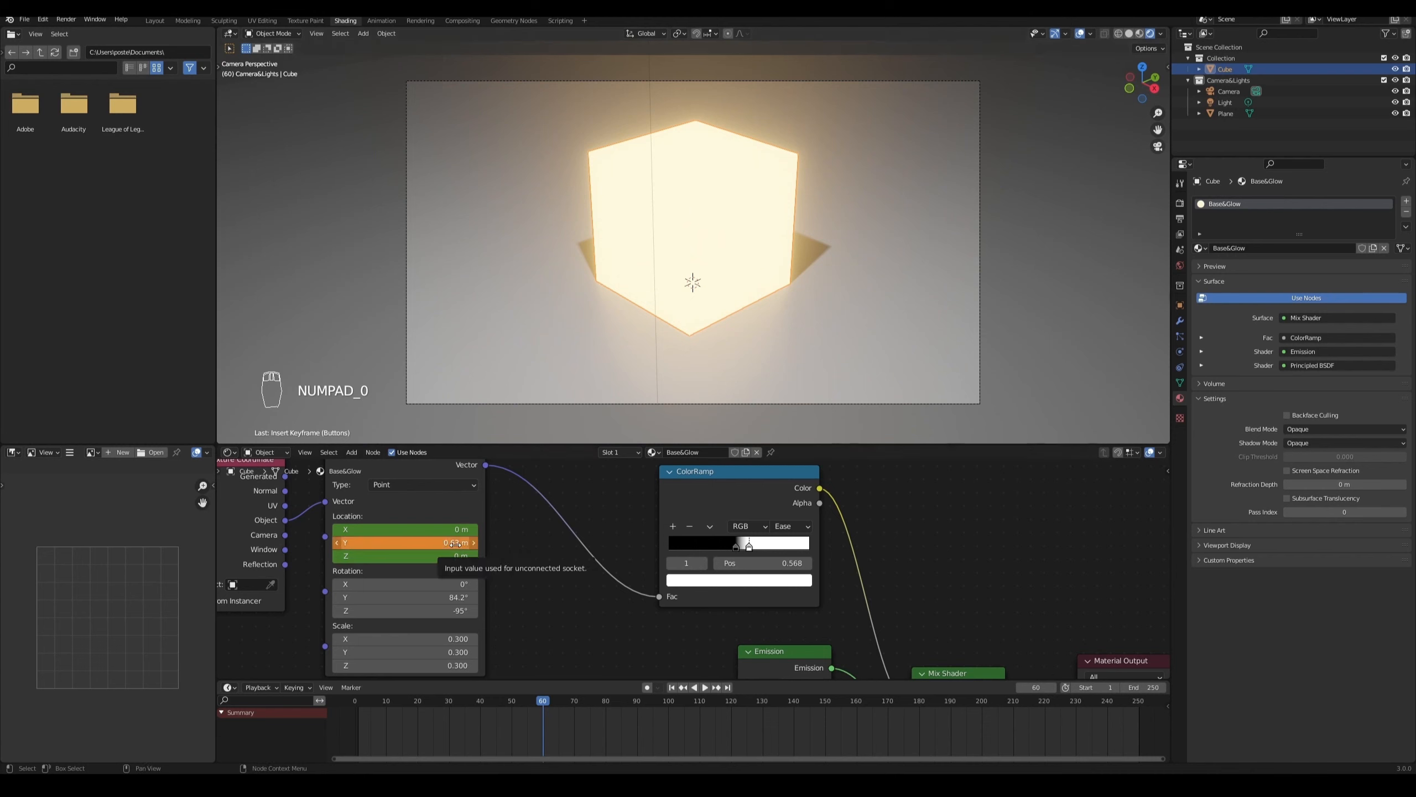
# Step: Scrub the timeline back to frame 26 and select the Mapping node to show its Location keyframes in the Timeline
pyautogui.click(542, 702)
pyautogui.moveTo(542, 701); pyautogui.dragTo(437, 718)
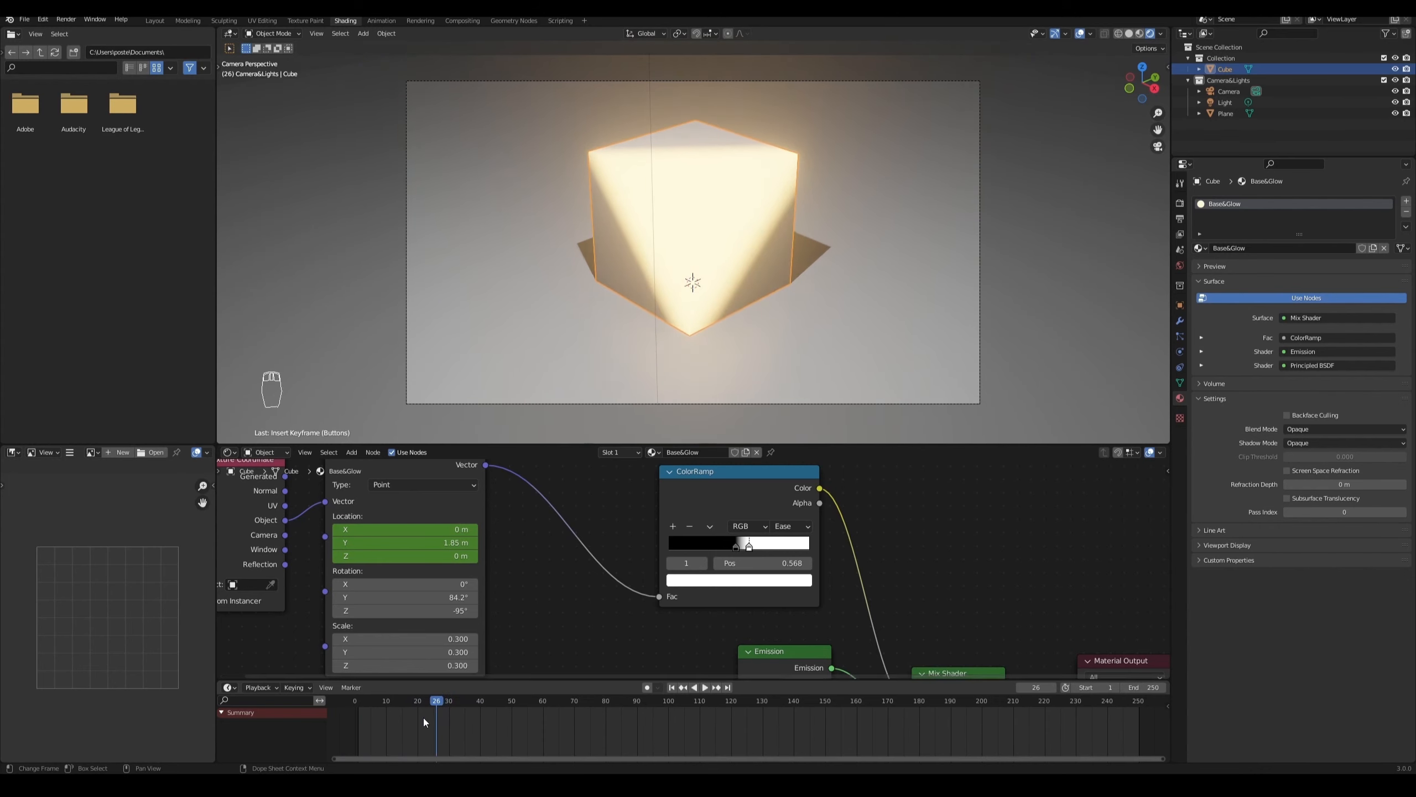
pyautogui.click(229, 687)
pyautogui.click(260, 687)
pyautogui.click(461, 509)
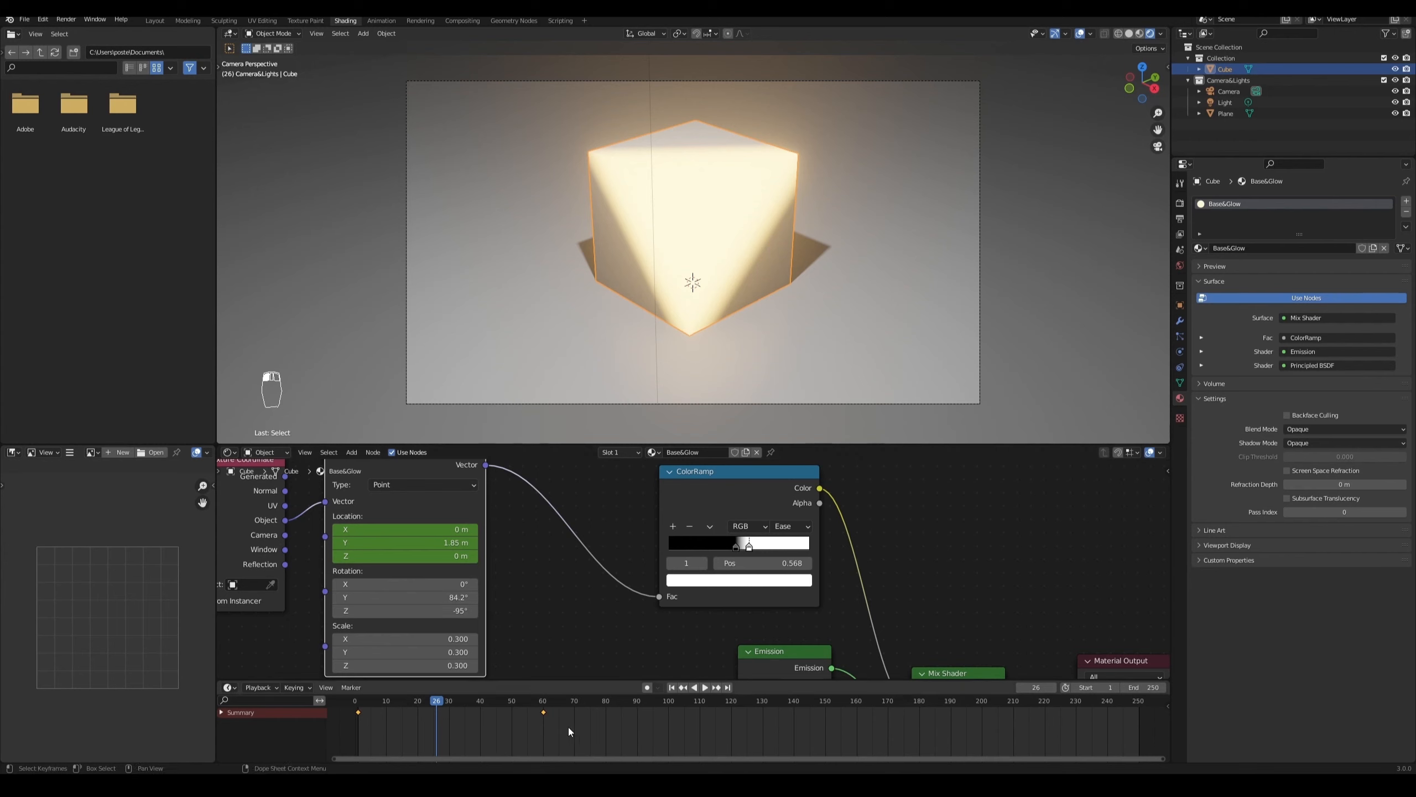
# Step: Return to frame 1 and play the glow animation to preview how it spreads over the cube
pyautogui.moveTo(428, 702); pyautogui.dragTo(364, 719)
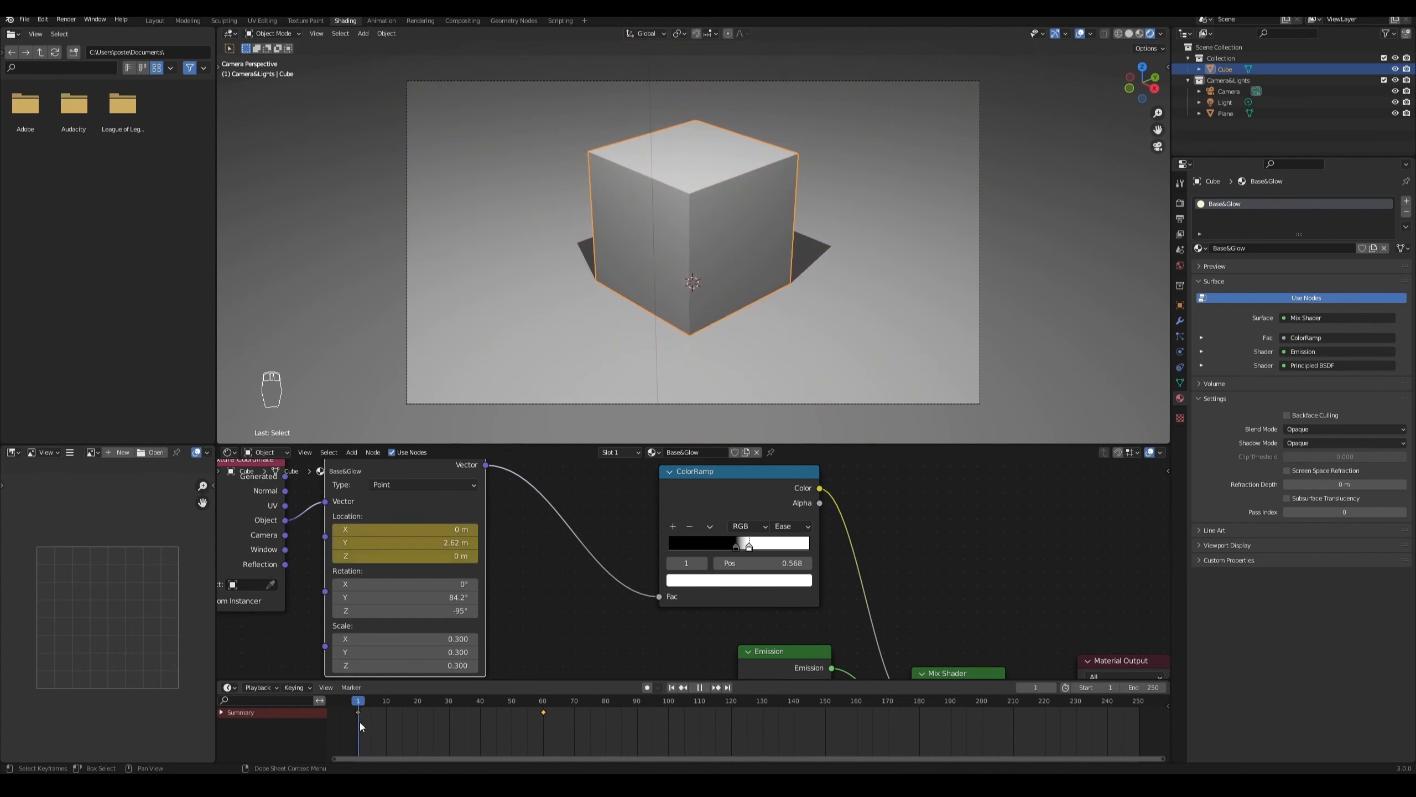
pyautogui.press('space')
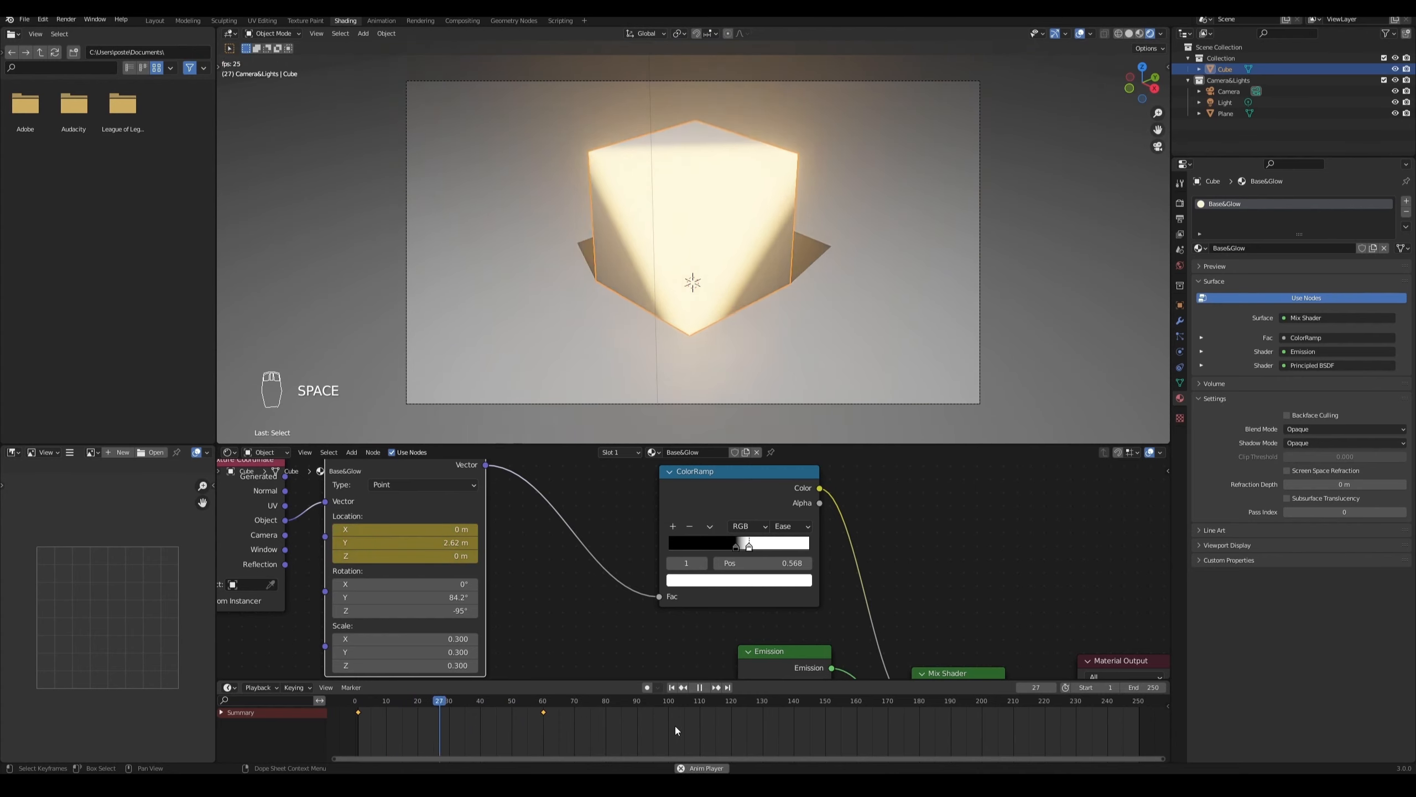
pyautogui.press('space')
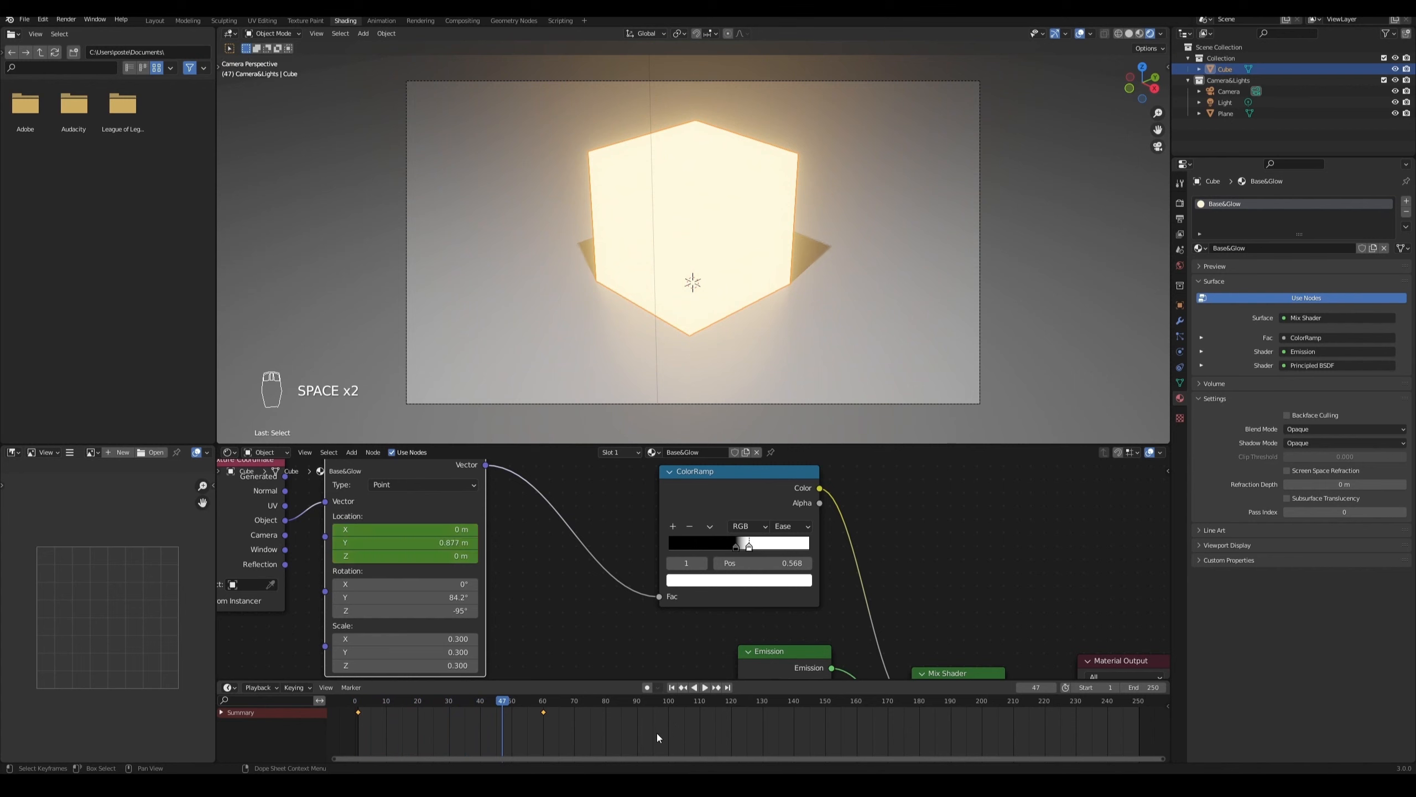
# Step: Try Cubic interpolation on the Location keyframes and play the animation back from frame 2
pyautogui.rightClick(545, 712)
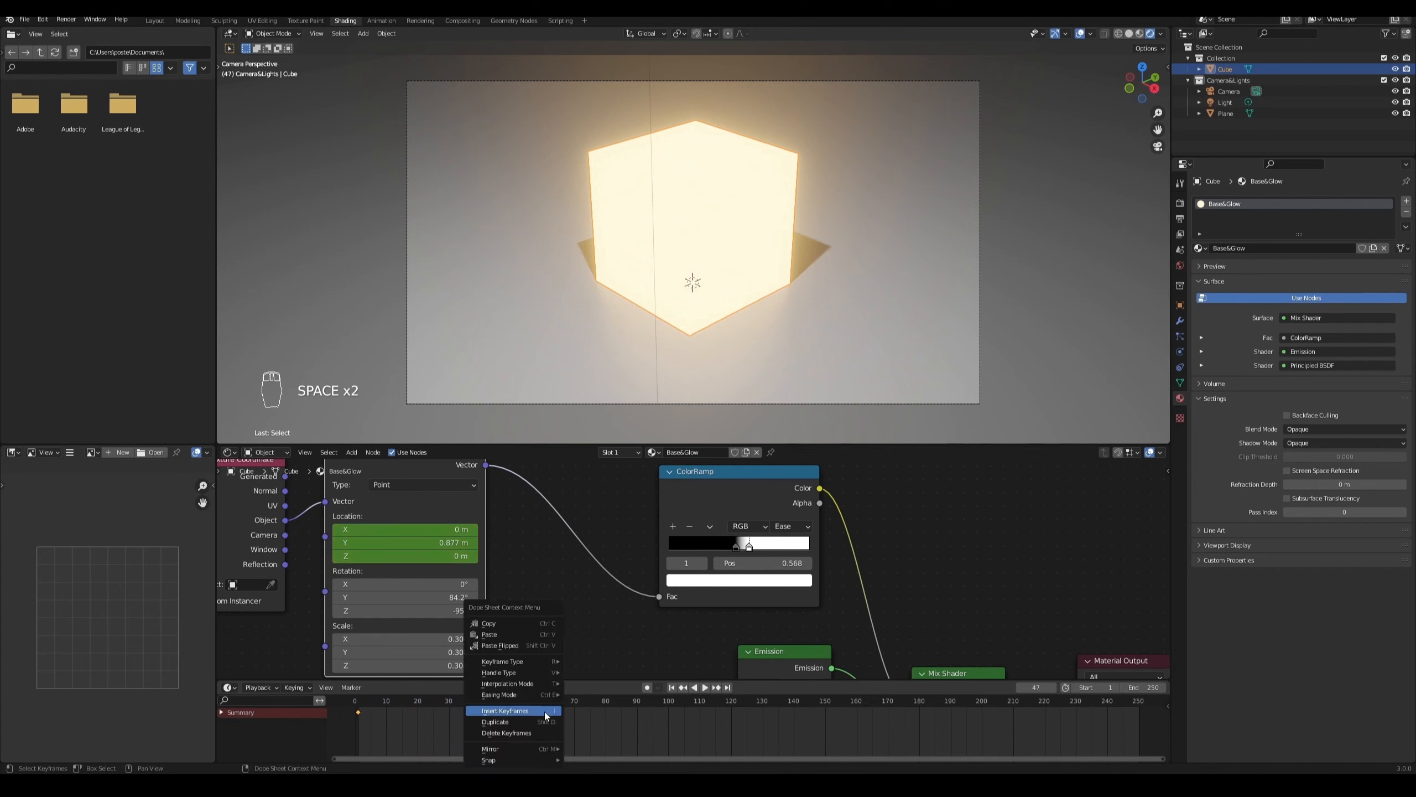
pyautogui.moveTo(523, 661)
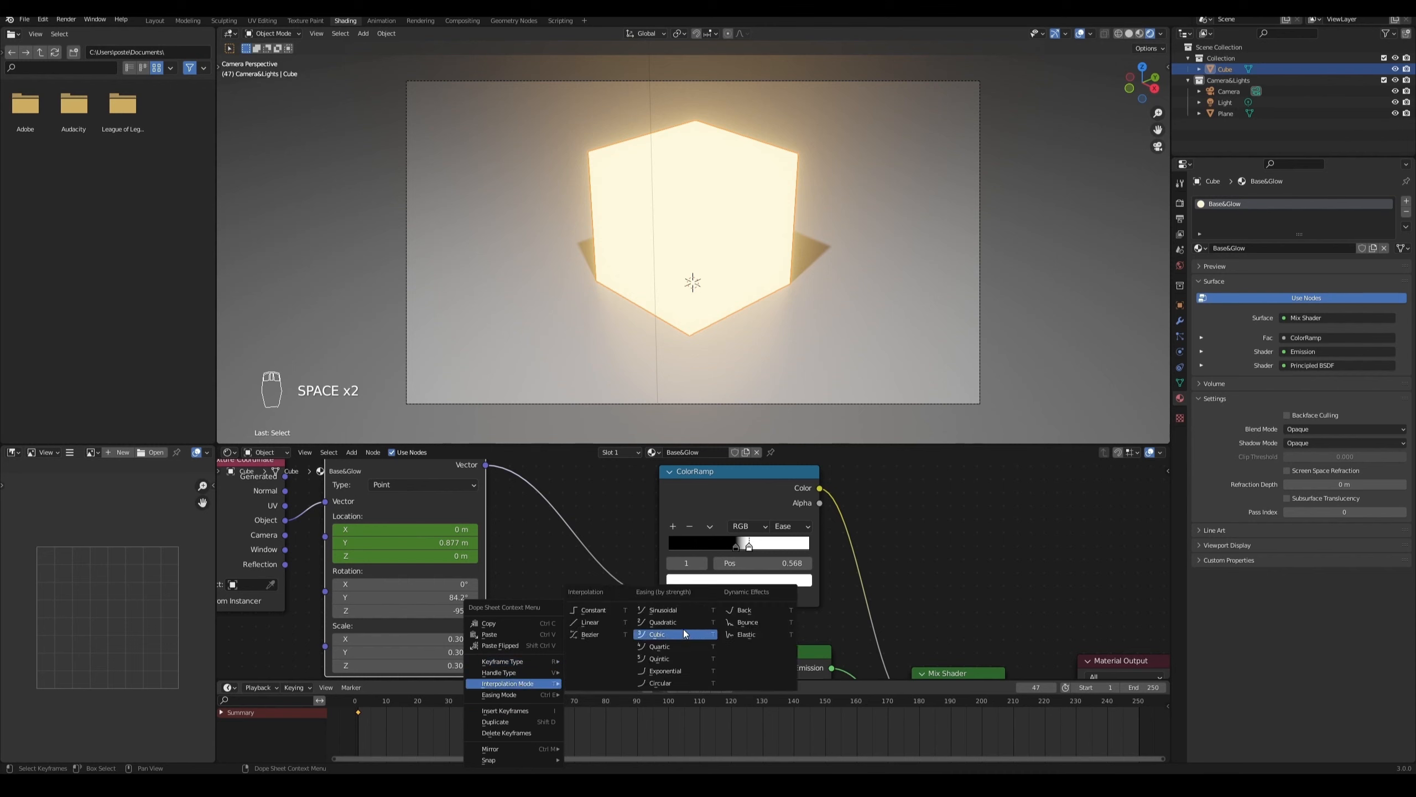
pyautogui.click(677, 631)
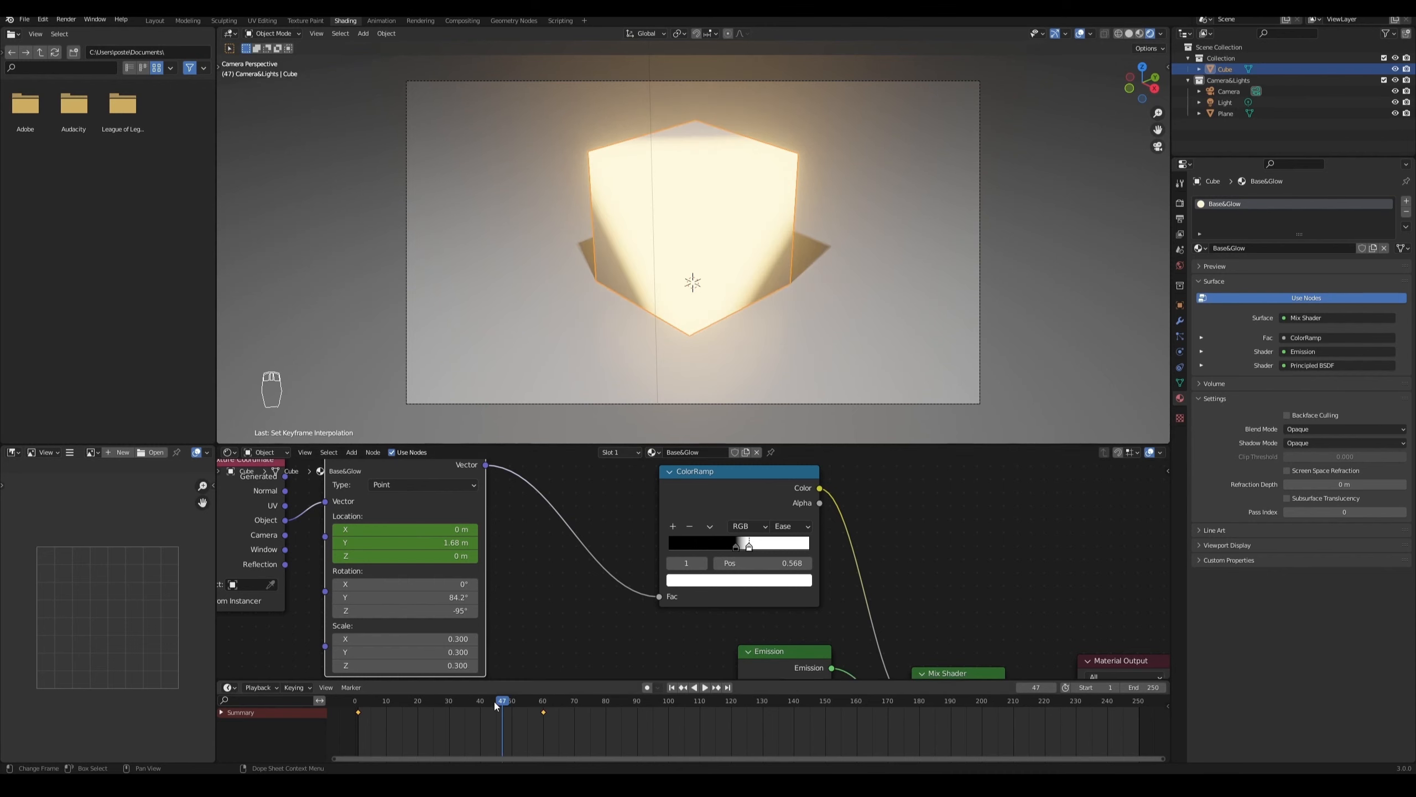
pyautogui.moveTo(496, 706); pyautogui.dragTo(362, 725)
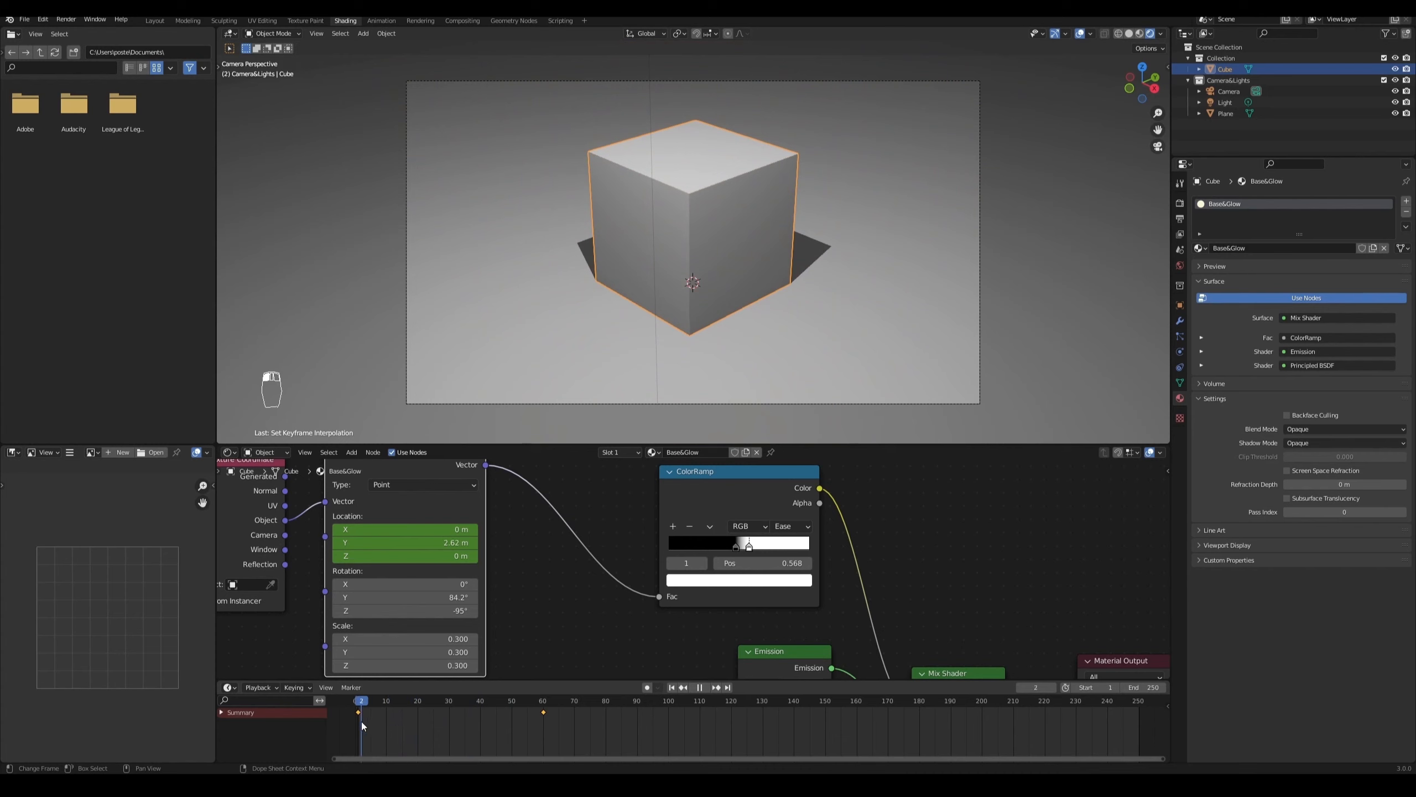
pyautogui.press('space')
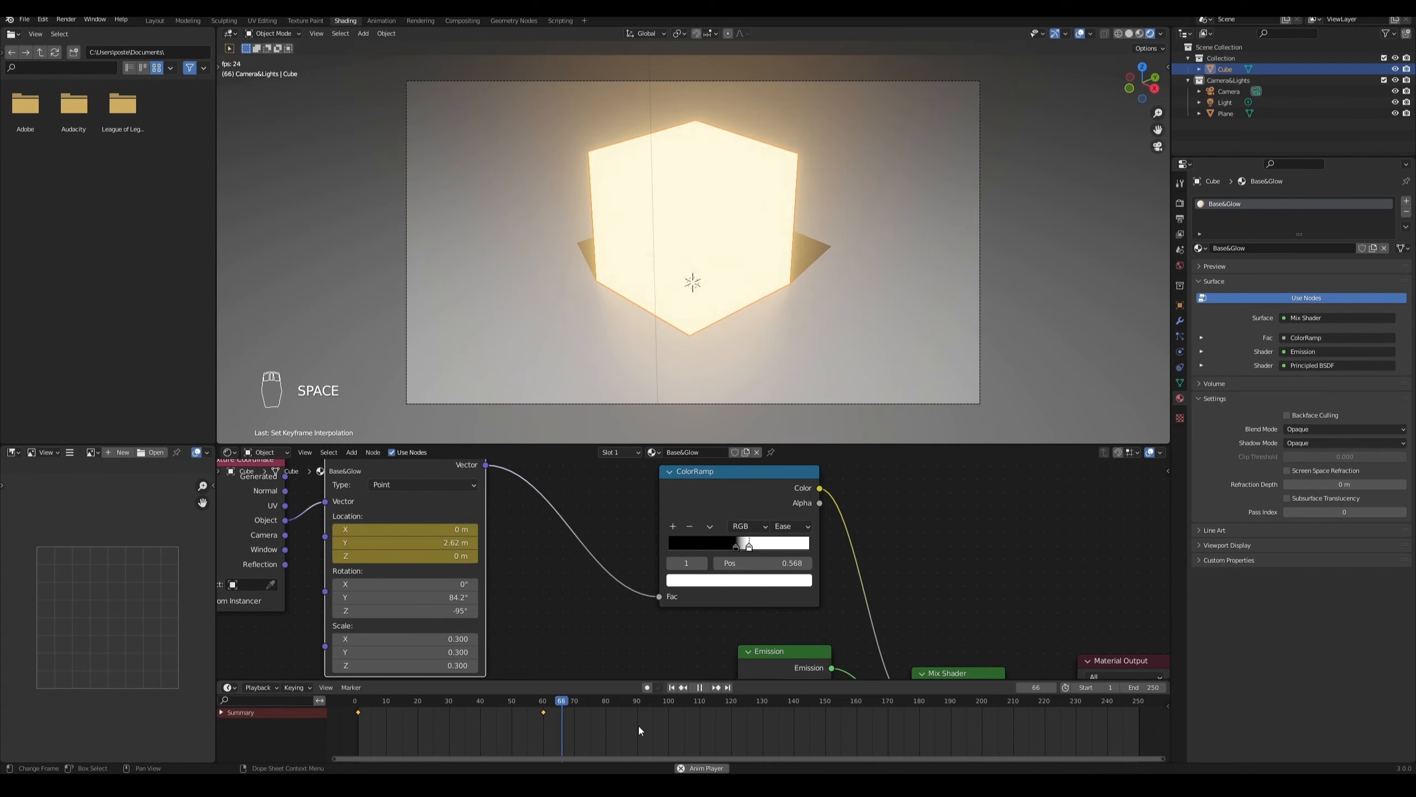
pyautogui.press('space')
# Step: Try Back interpolation on the Location keyframes and play the animation back from frame 1
pyautogui.rightClick(544, 717)
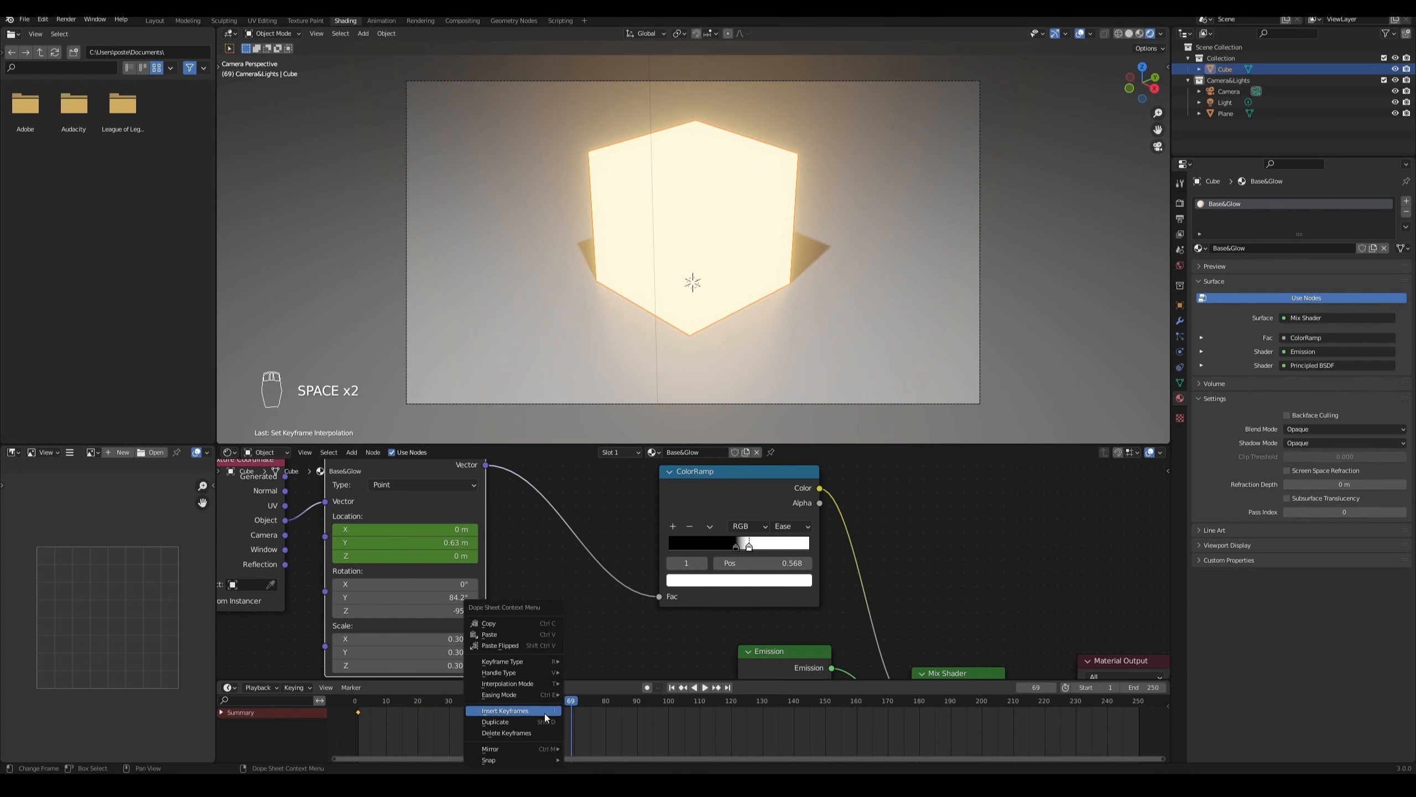
pyautogui.moveTo(541, 683)
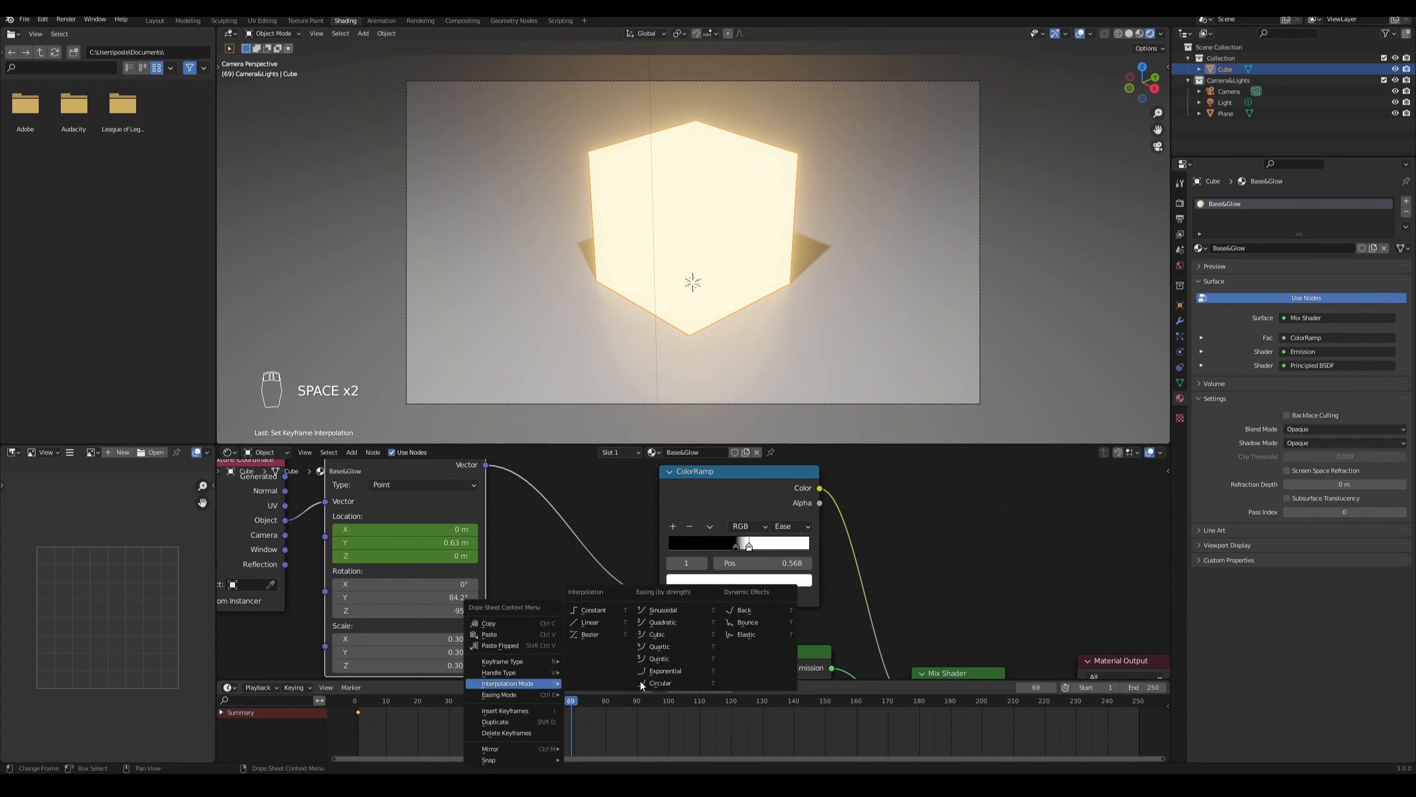
pyautogui.click(763, 609)
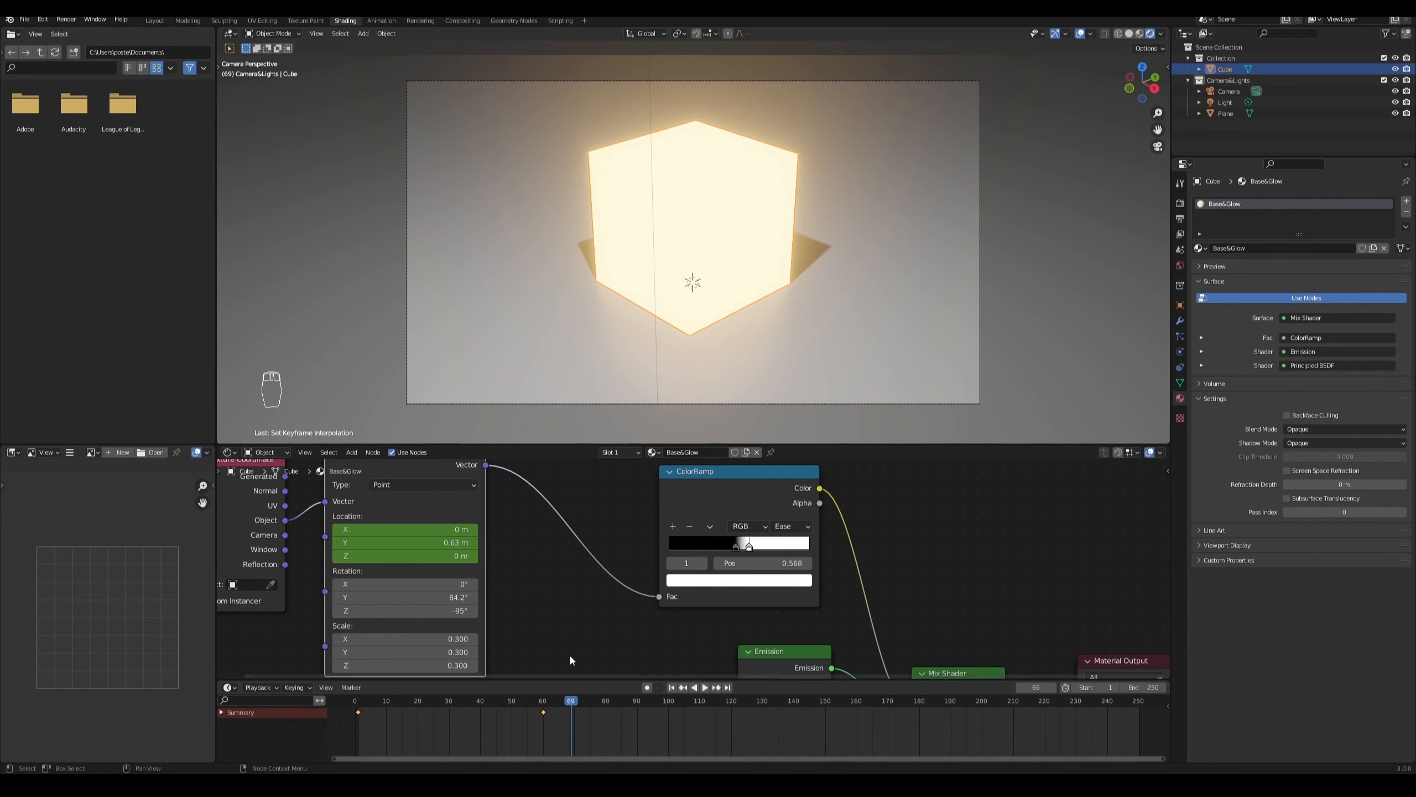
pyautogui.click(359, 716)
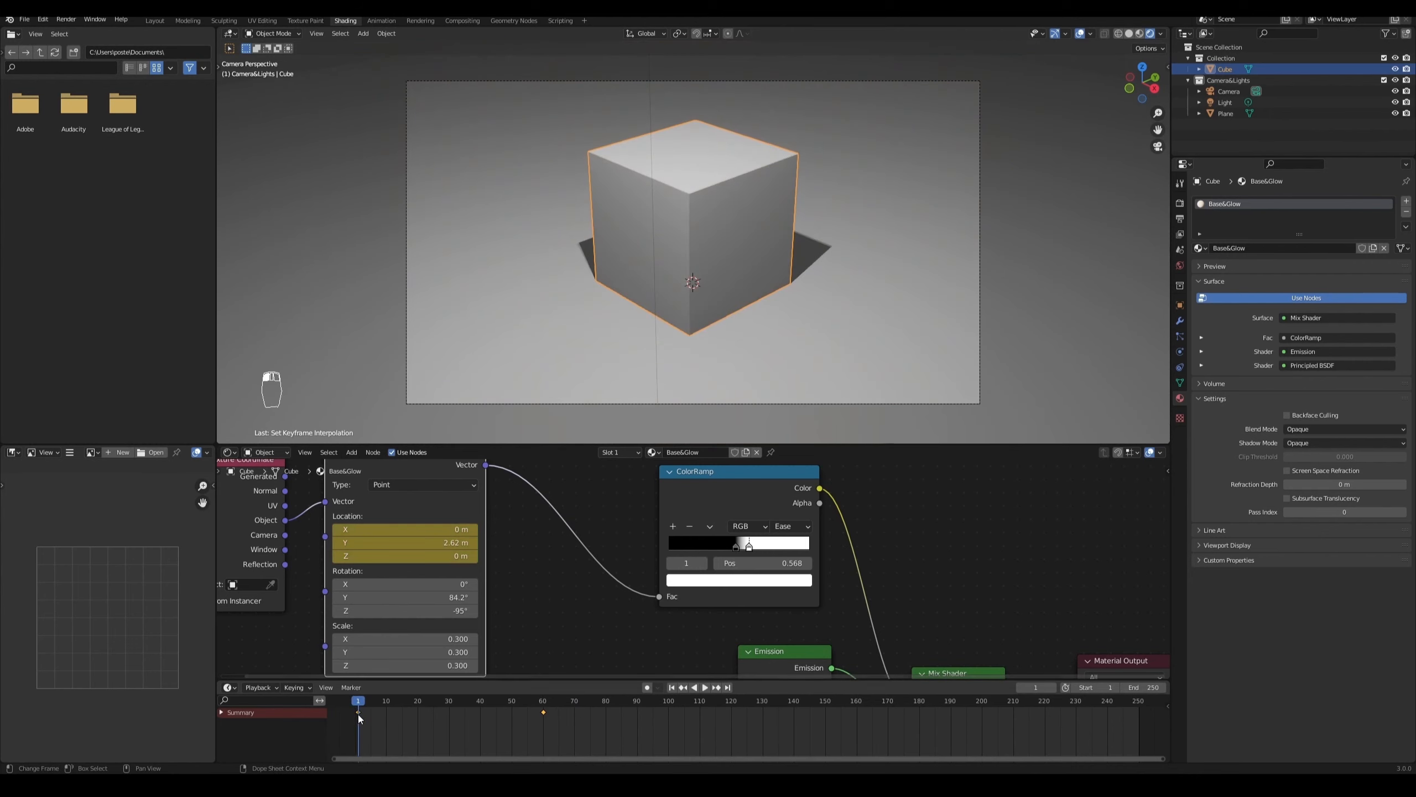
pyautogui.press('space')
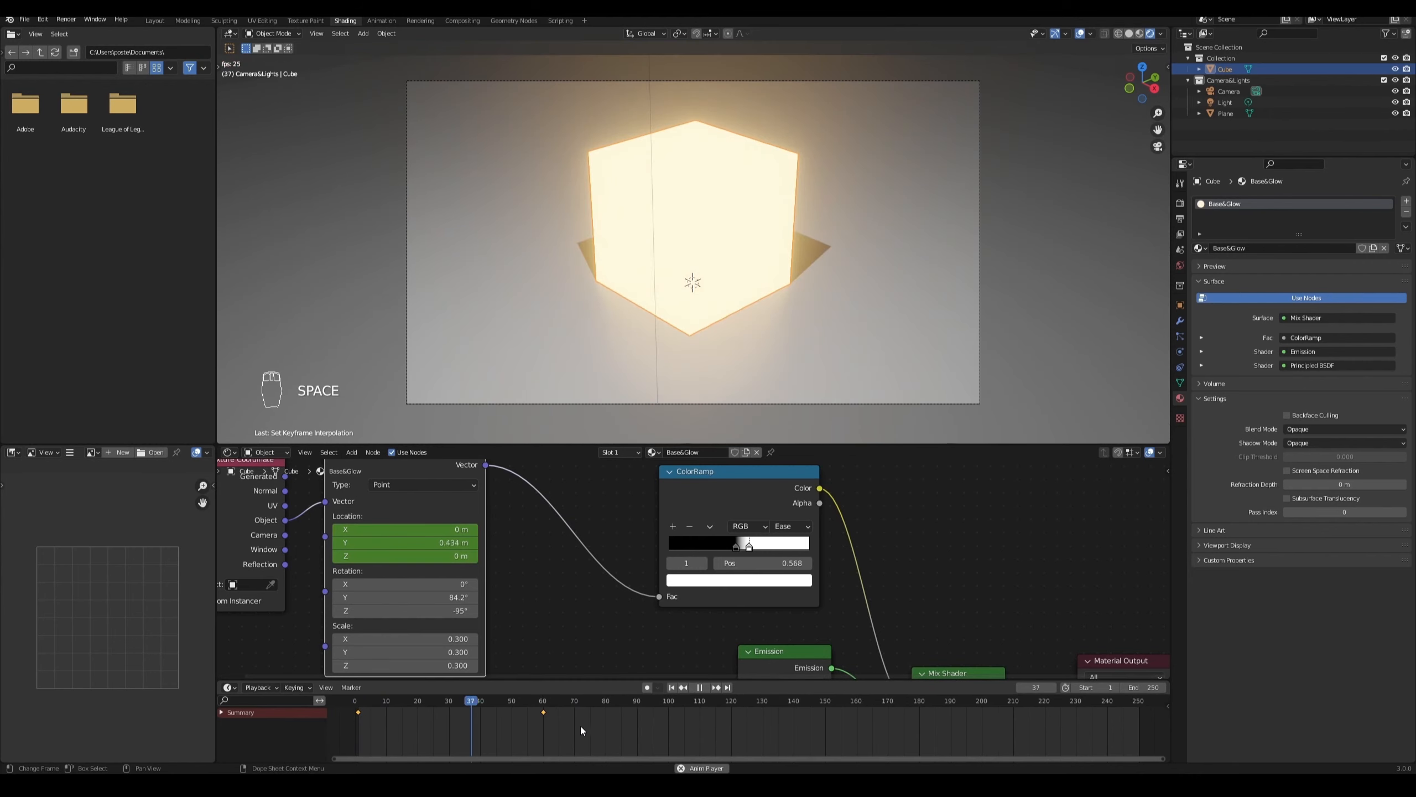
pyautogui.press('space')
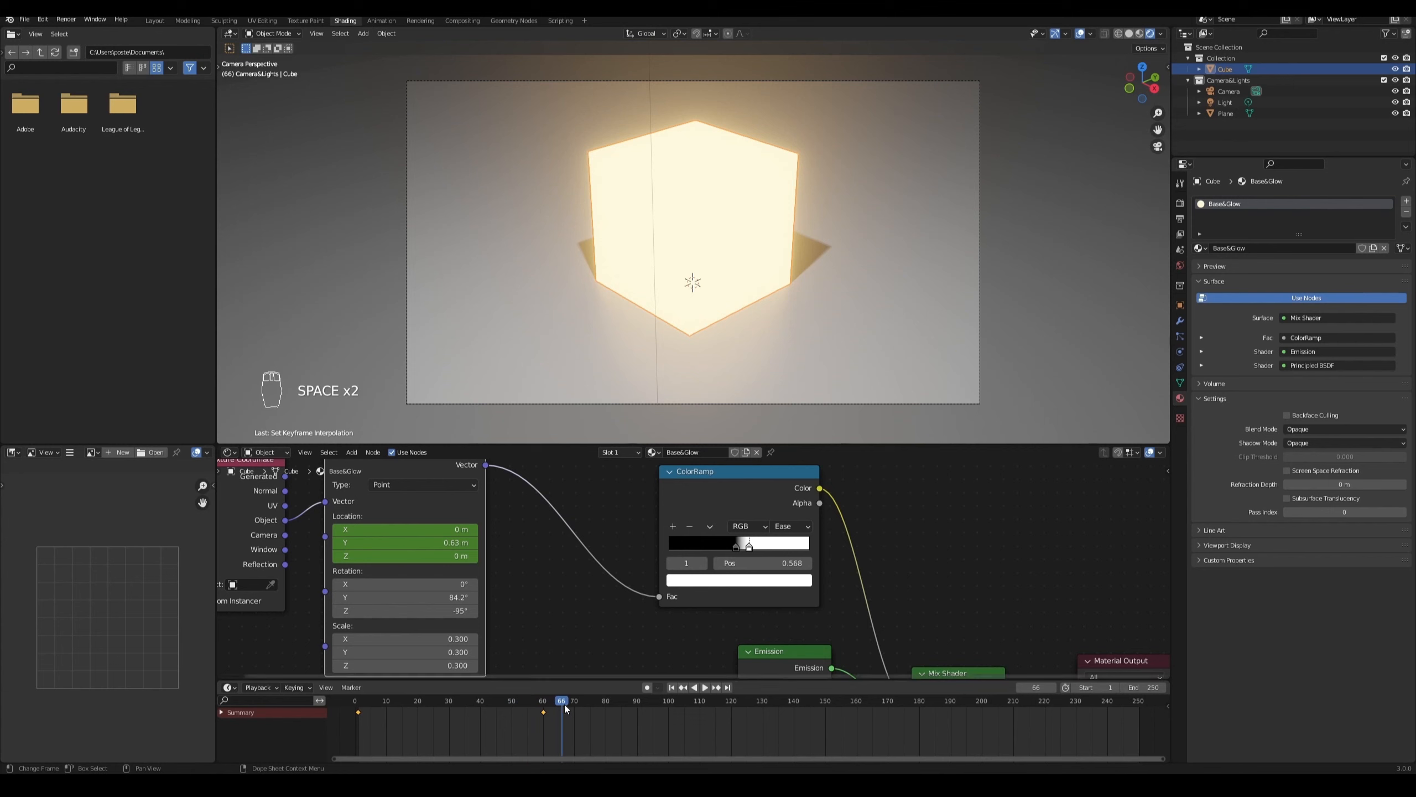
# Step: Set the interpolation mode of the Location keyframes to Linear
pyautogui.rightClick(545, 713)
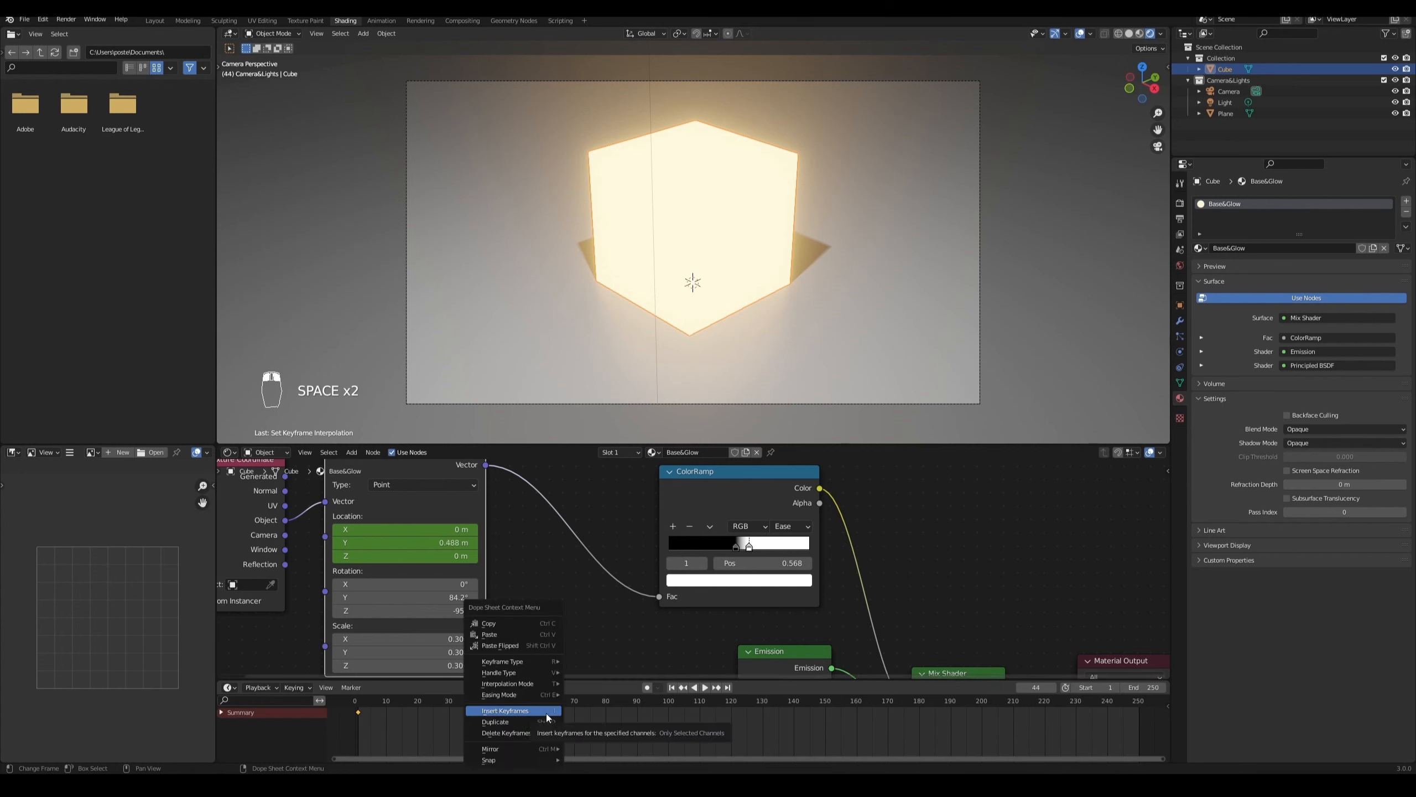
pyautogui.moveTo(536, 684)
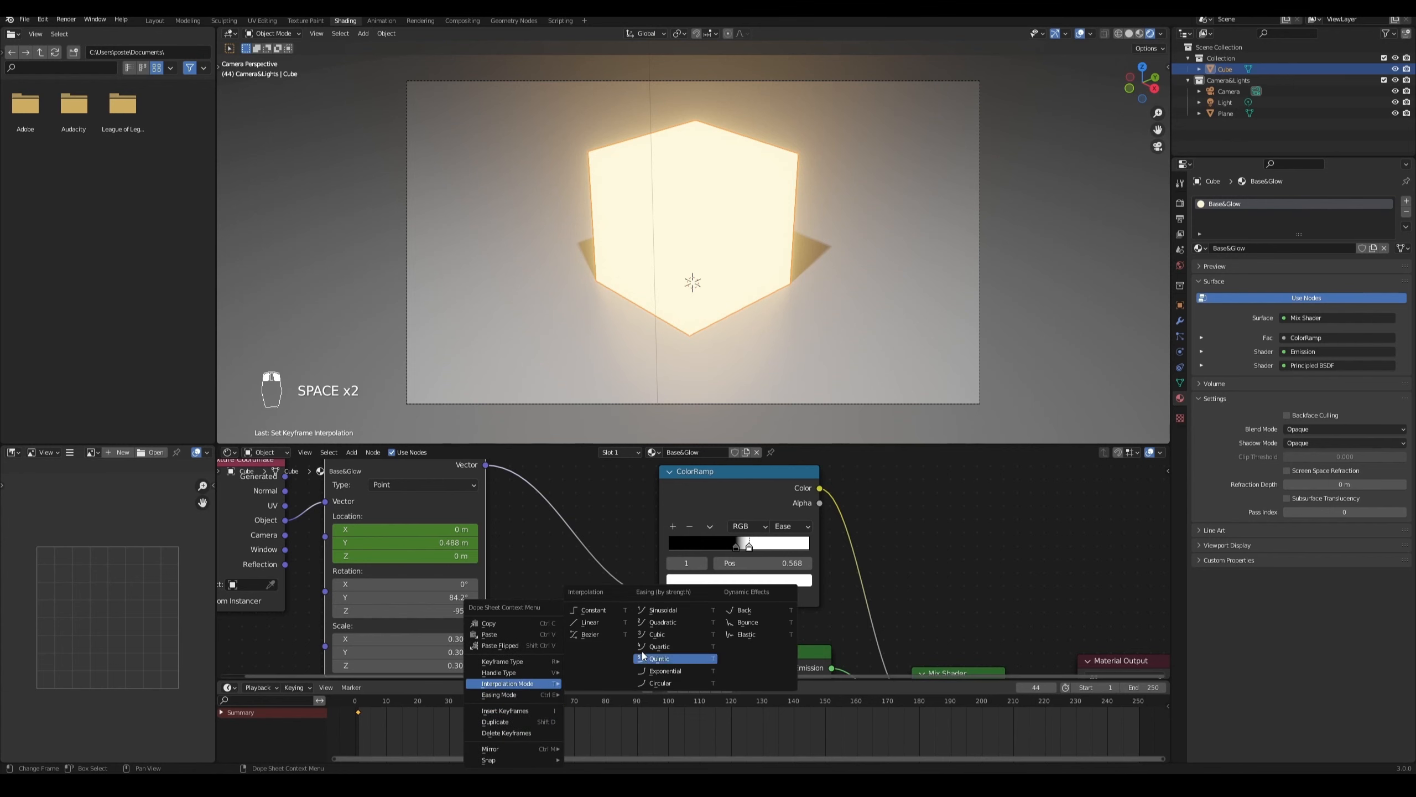
pyautogui.click(600, 618)
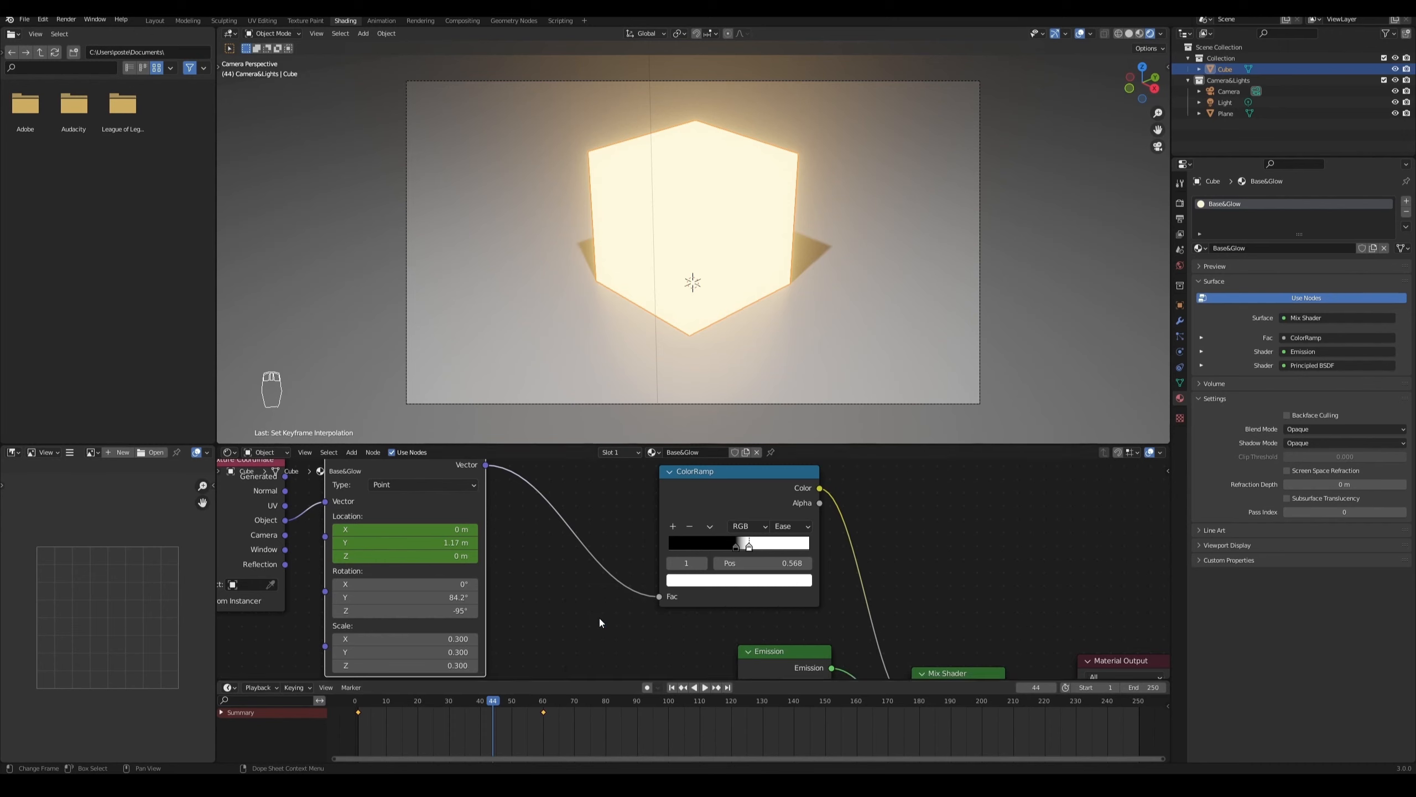
# Step: Replay the glow animation from the start to check the constant speed of the spread, ending at frame 1
pyautogui.press('space')
pyautogui.moveTo(488, 705); pyautogui.dragTo(358, 704)
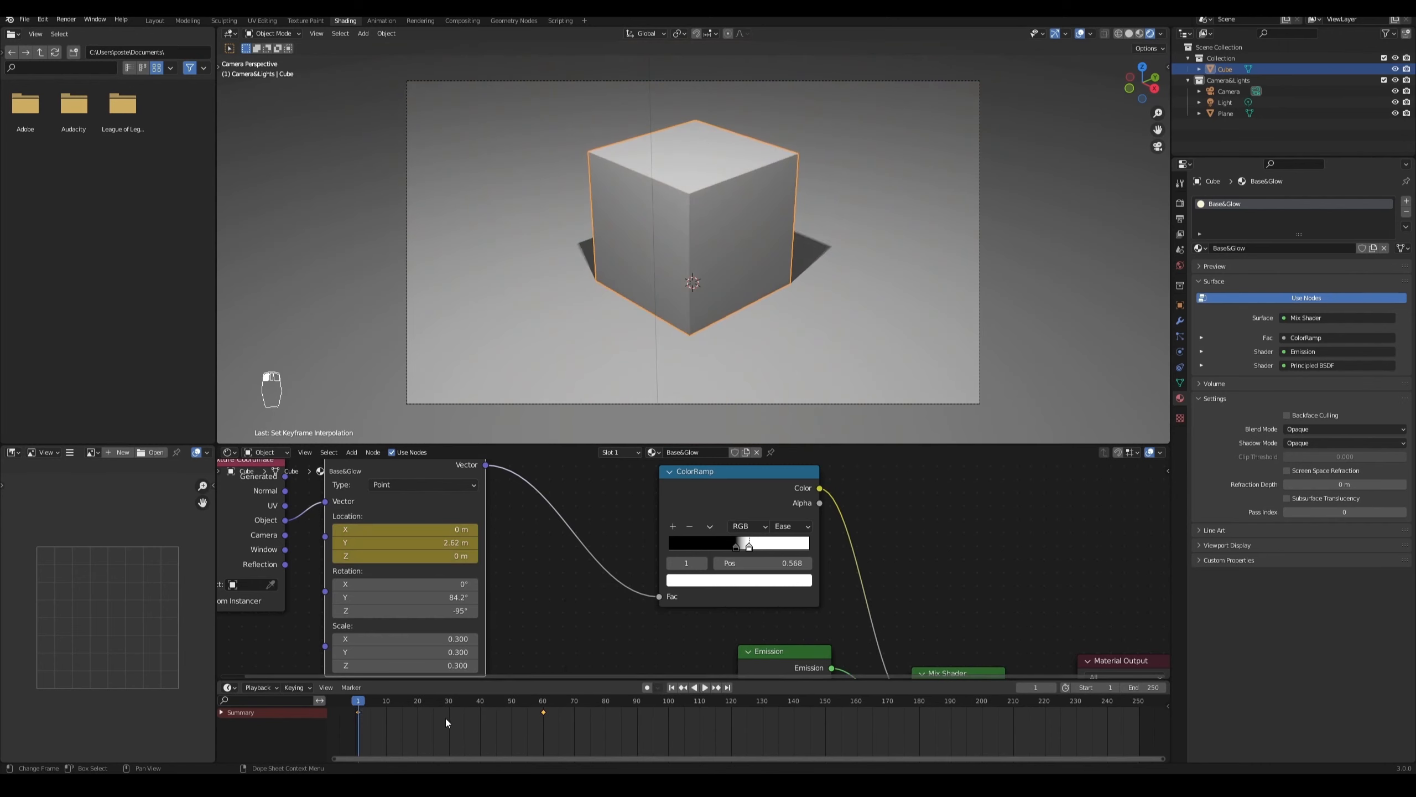
pyautogui.press('space')
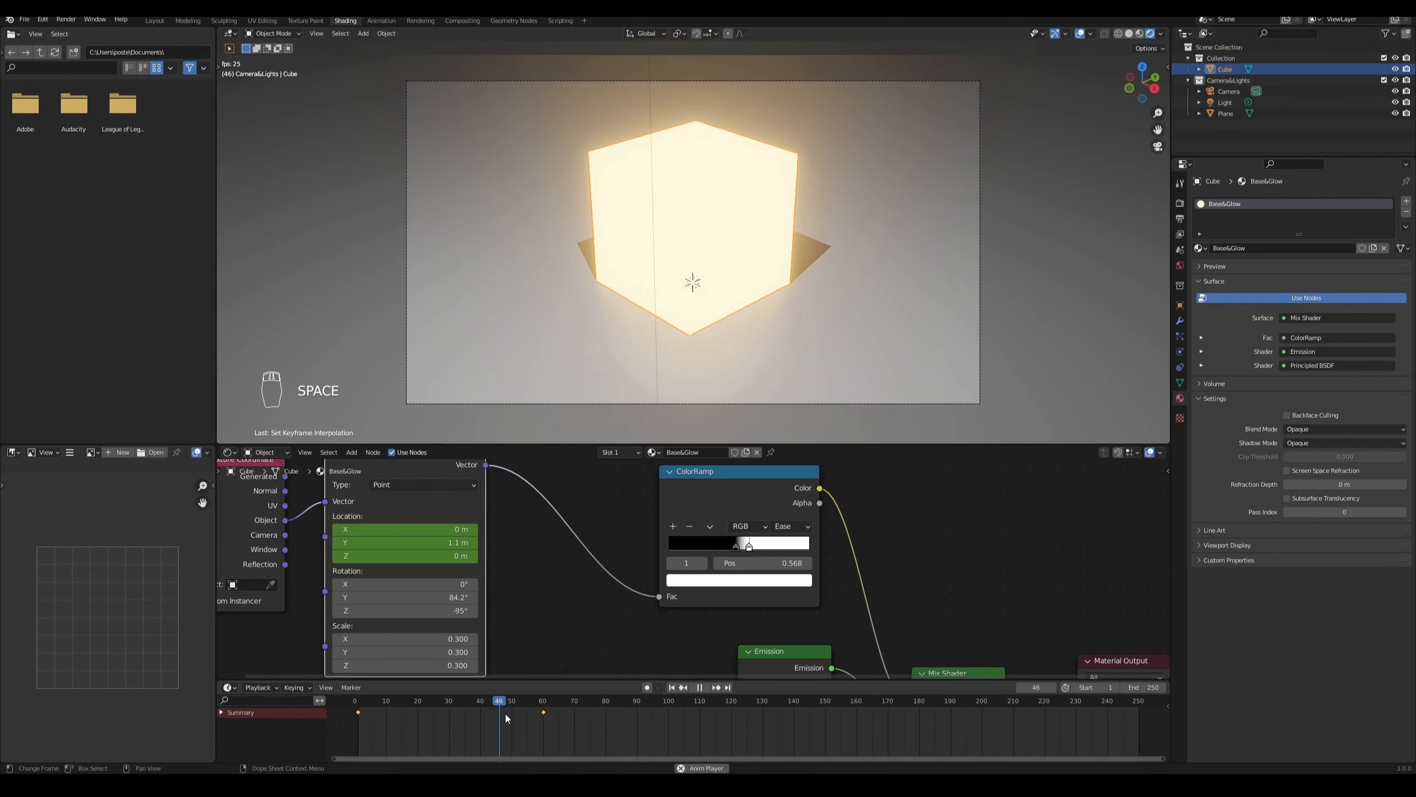
pyautogui.press('space')
pyautogui.moveTo(512, 706); pyautogui.dragTo(361, 726)
pyautogui.press('space')
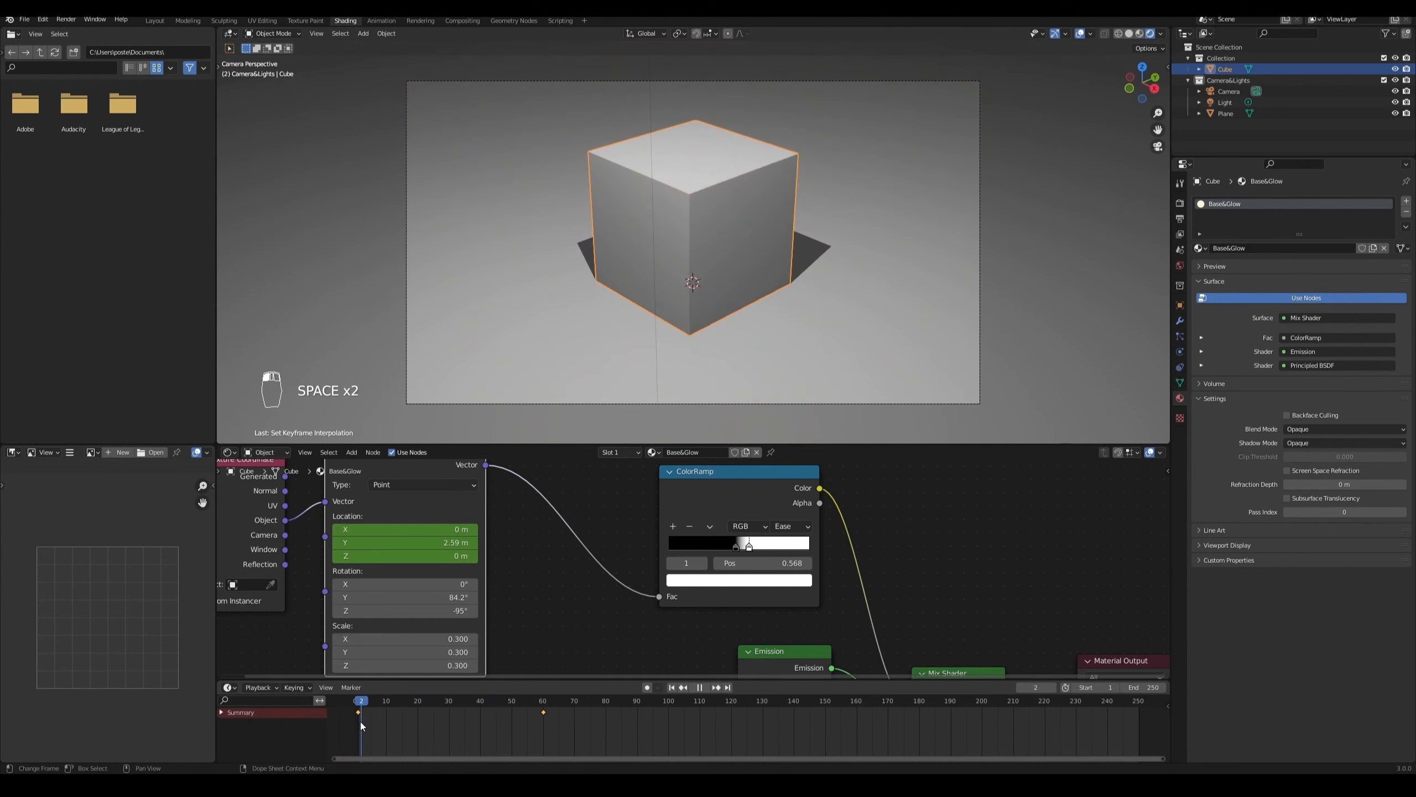
pyautogui.press('space')
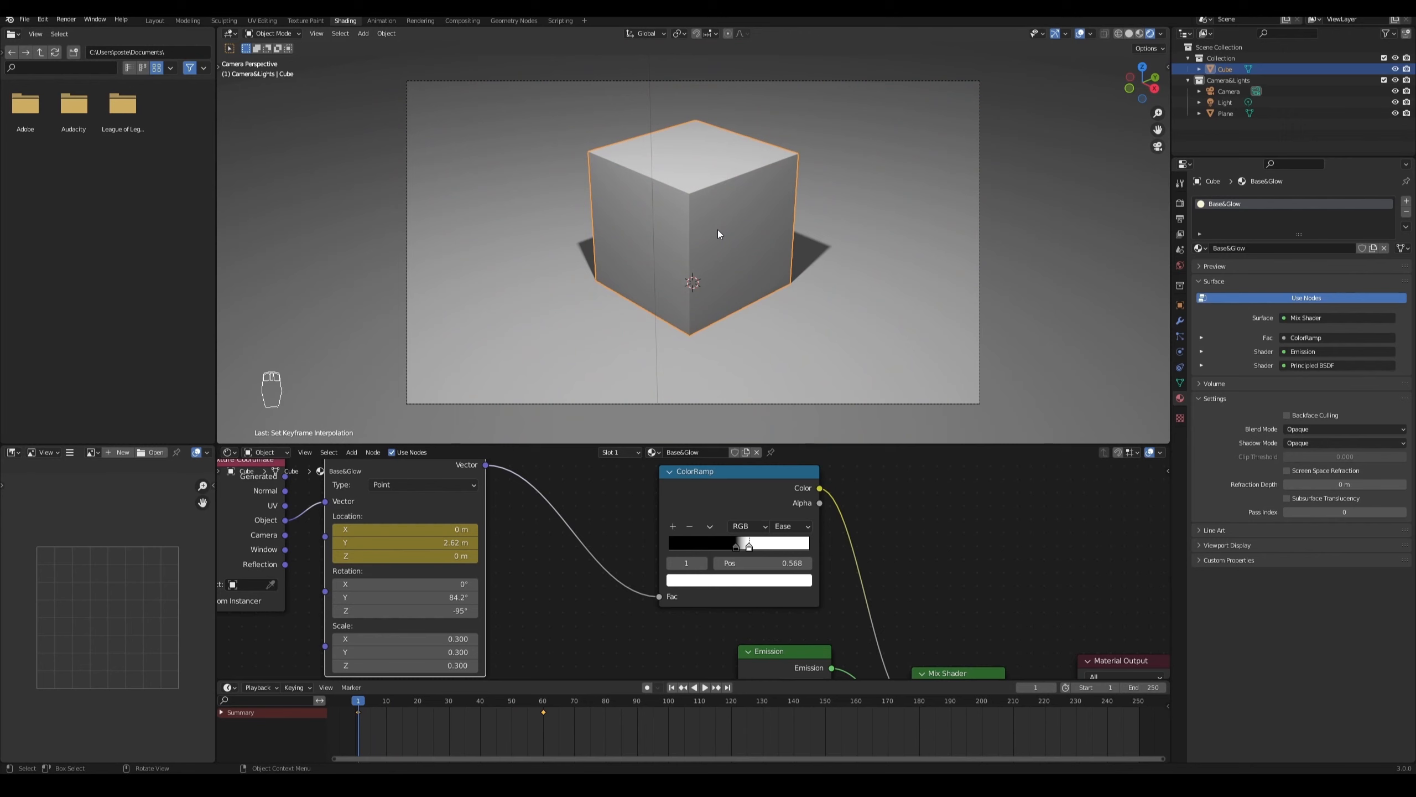
# Step: In Edit Mode from the front view, add two evenly spaced horizontal loop cuts around the cube without sliding them, and switch to edge selection
pyautogui.press('KP_0')
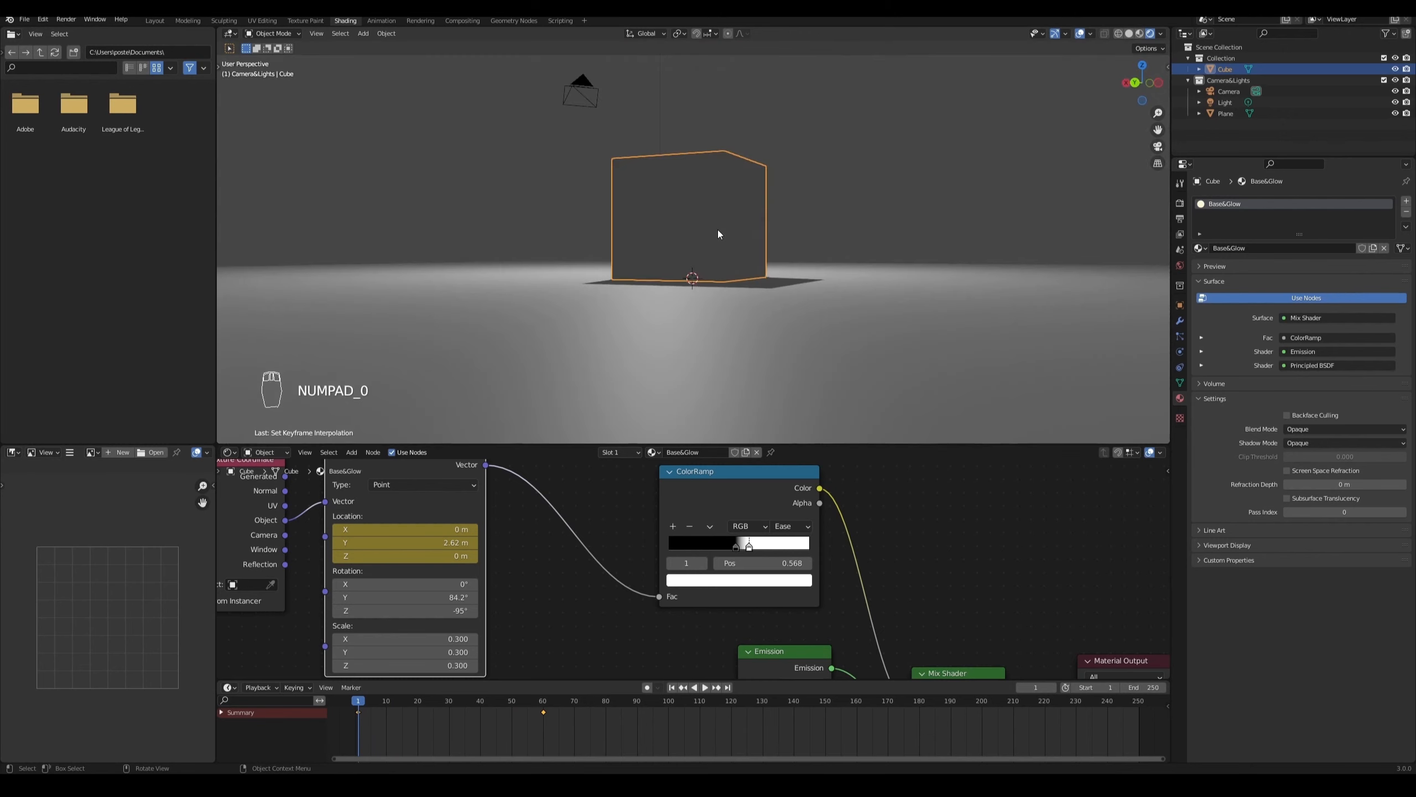
pyautogui.press('KP_1')
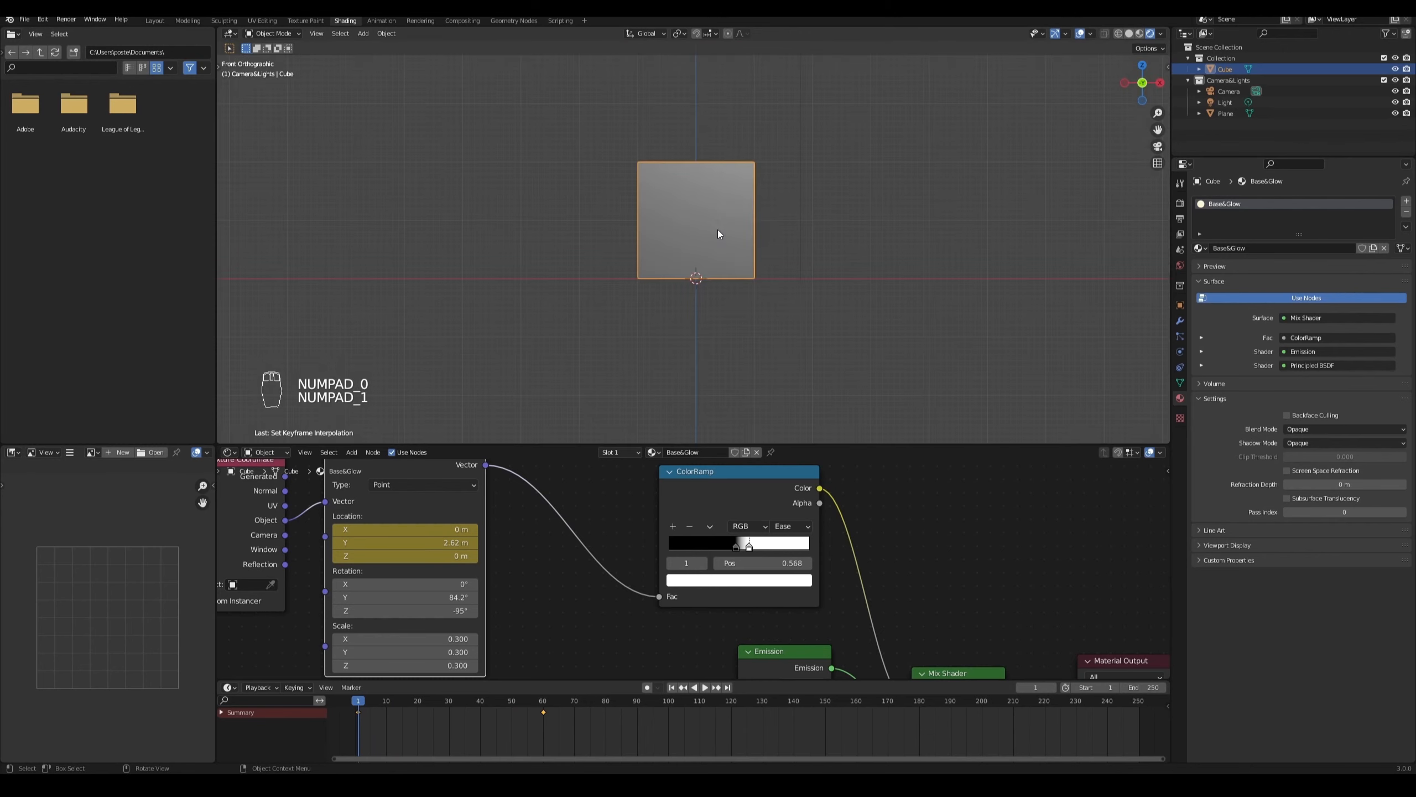
pyautogui.scroll(4, 753, 179)
pyautogui.press('Tab')
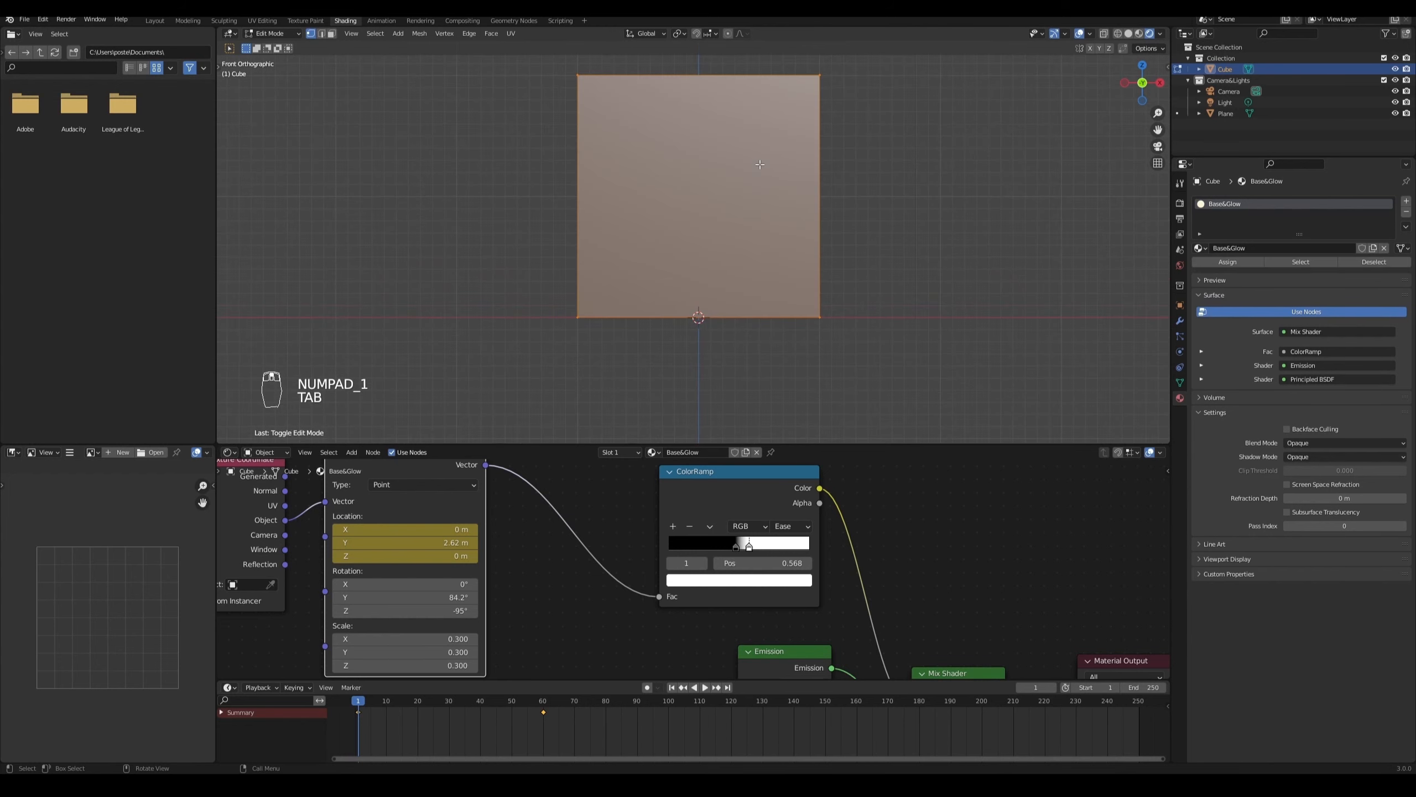
pyautogui.hotkey('ctrl', 'r')
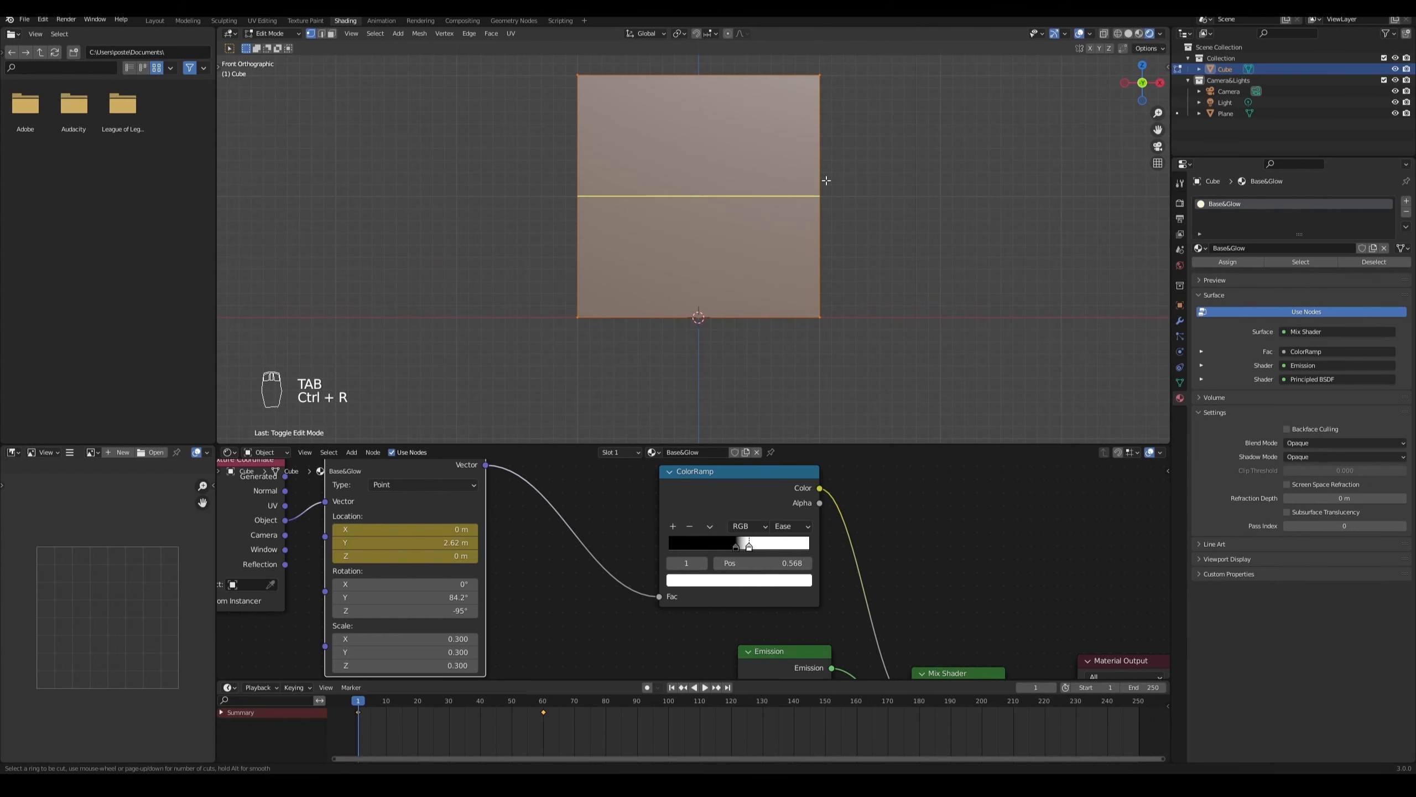
pyautogui.scroll(1, 826, 180)
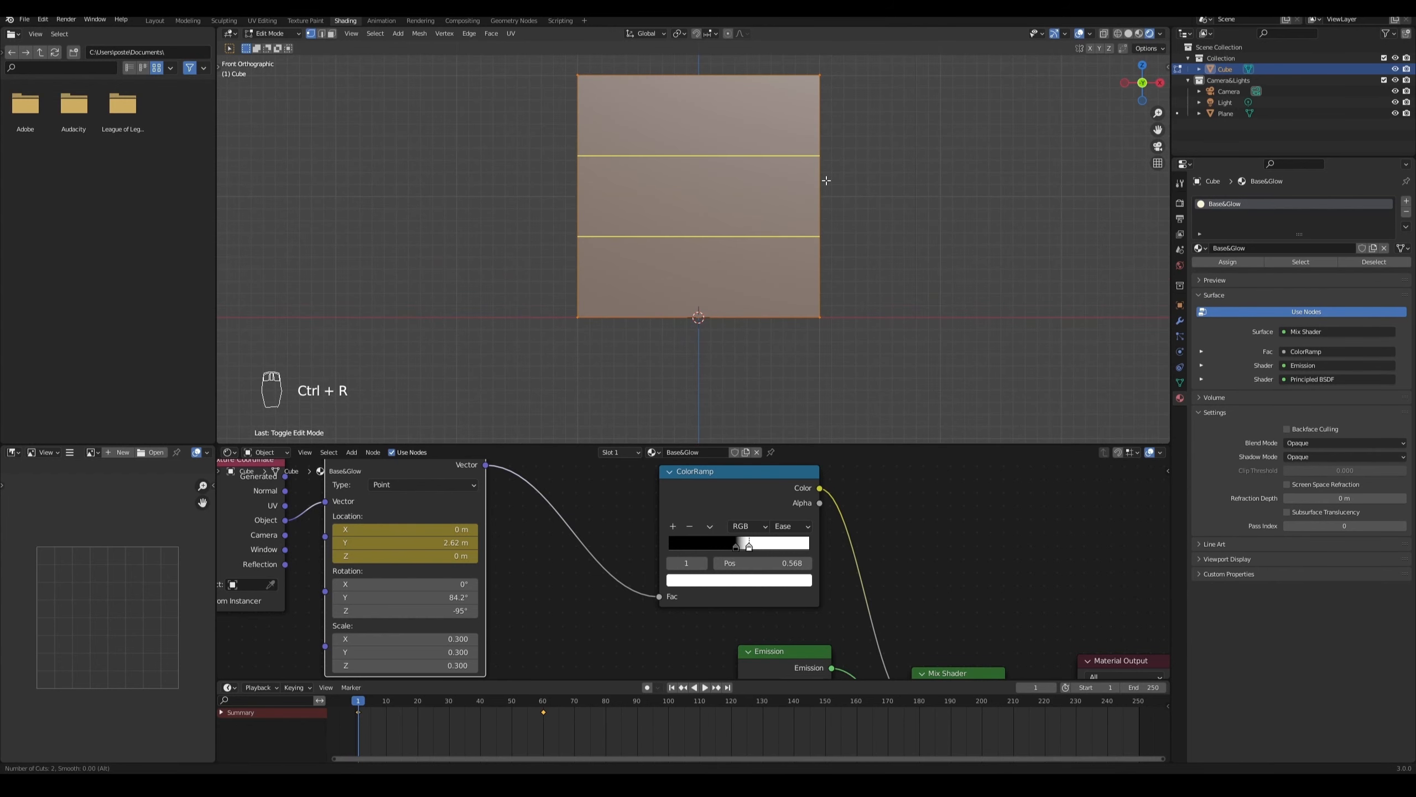
pyautogui.click(826, 181)
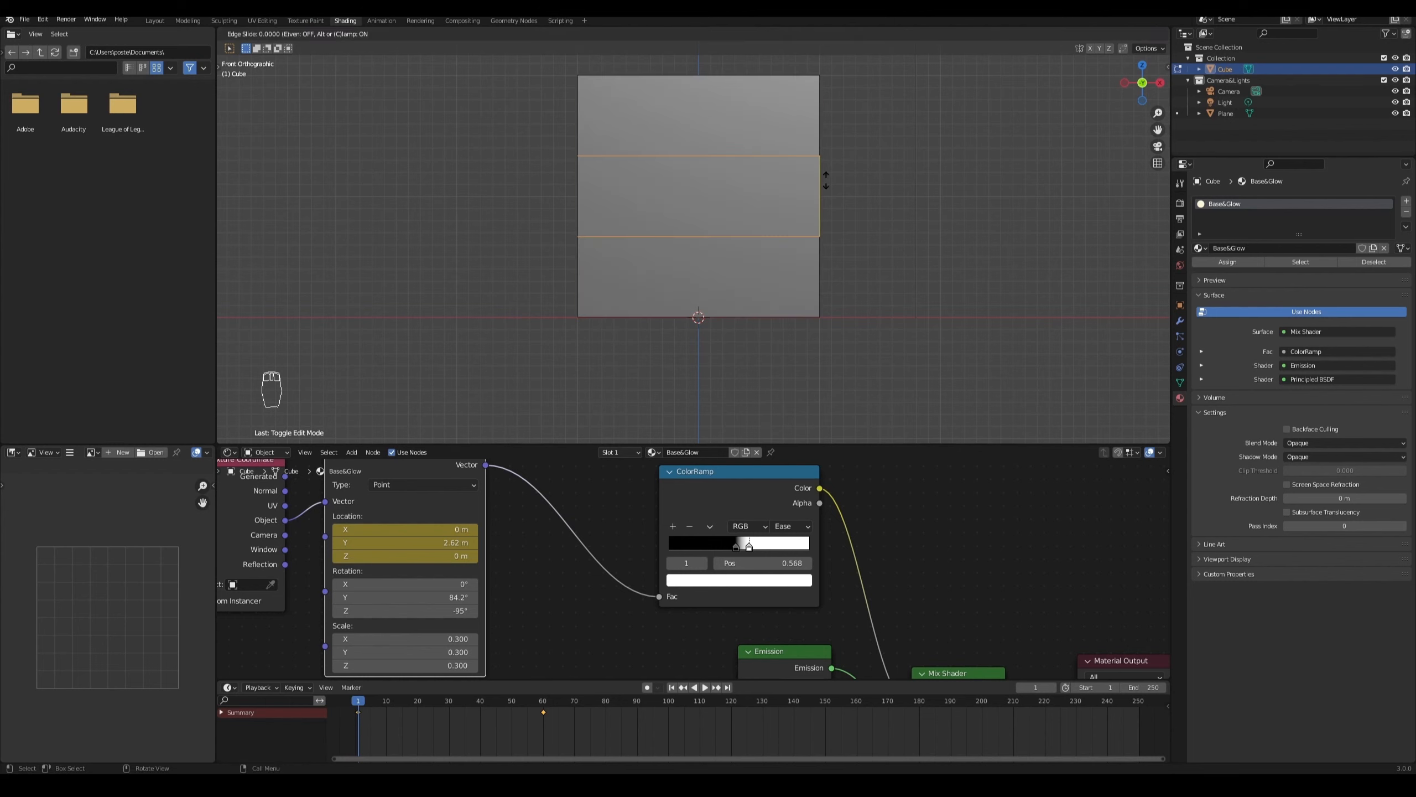
pyautogui.rightClick(878, 178)
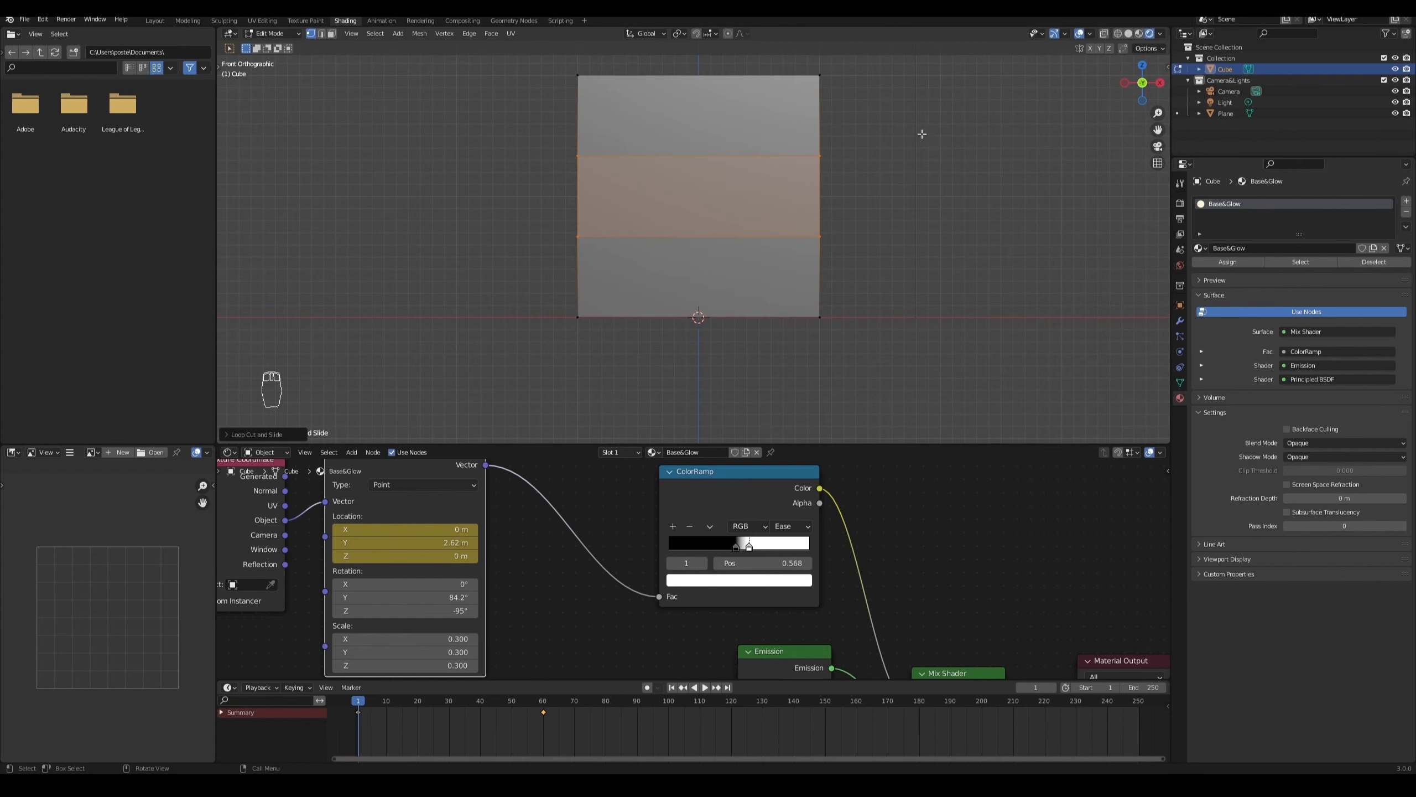
pyautogui.press('2')
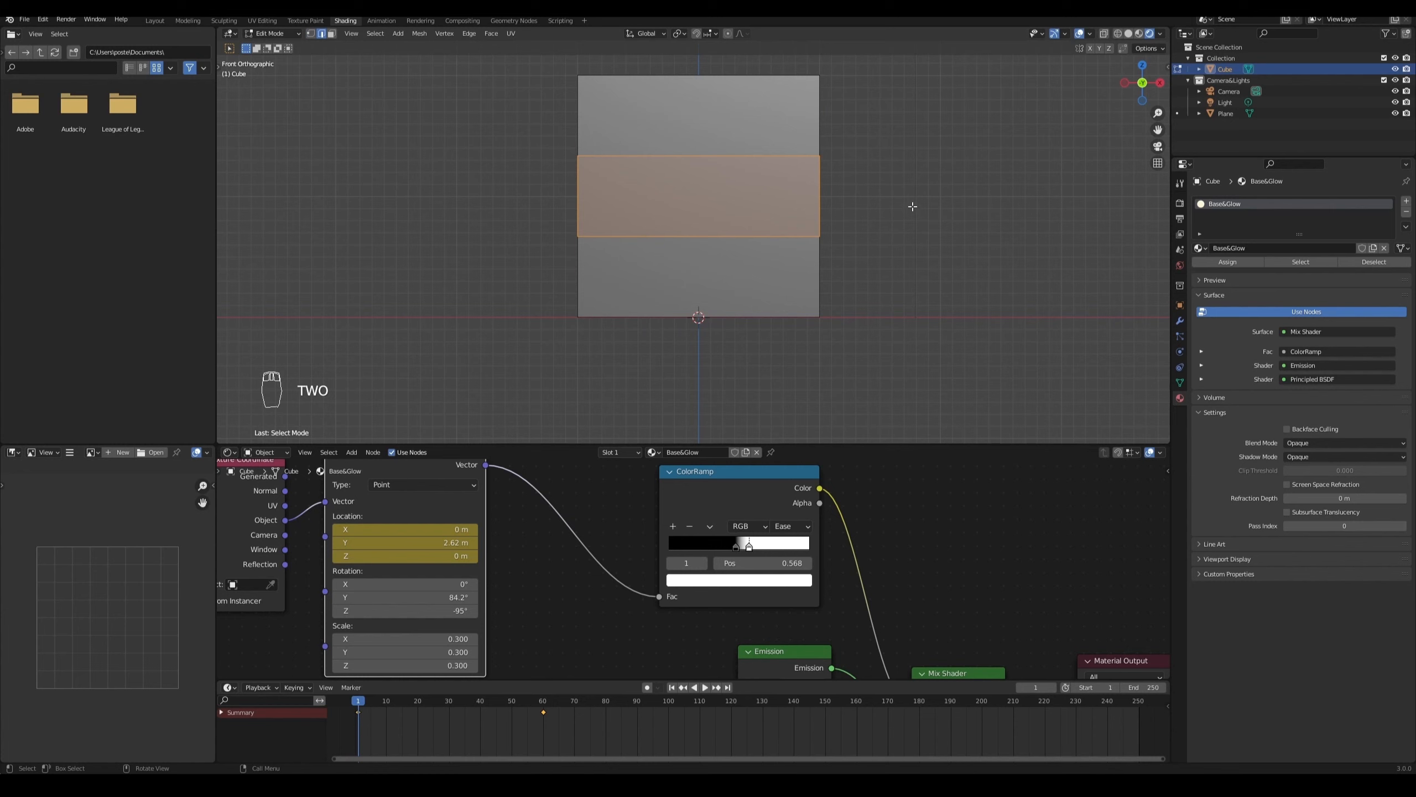
# Step: Scale the two loop cuts closer together along Z to form a narrow band around the middle of the cube
pyautogui.press('s')
pyautogui.press('z')
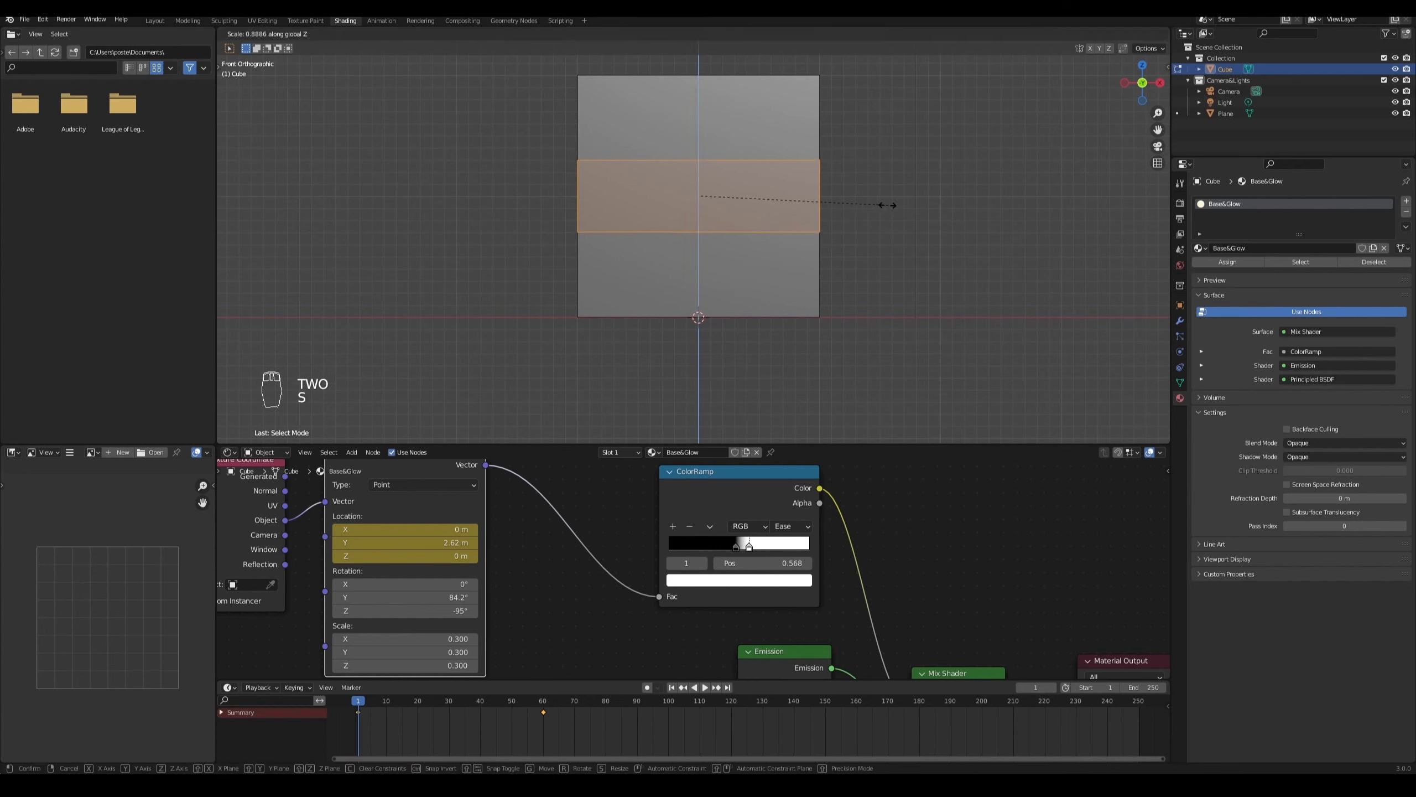
pyautogui.click(800, 198)
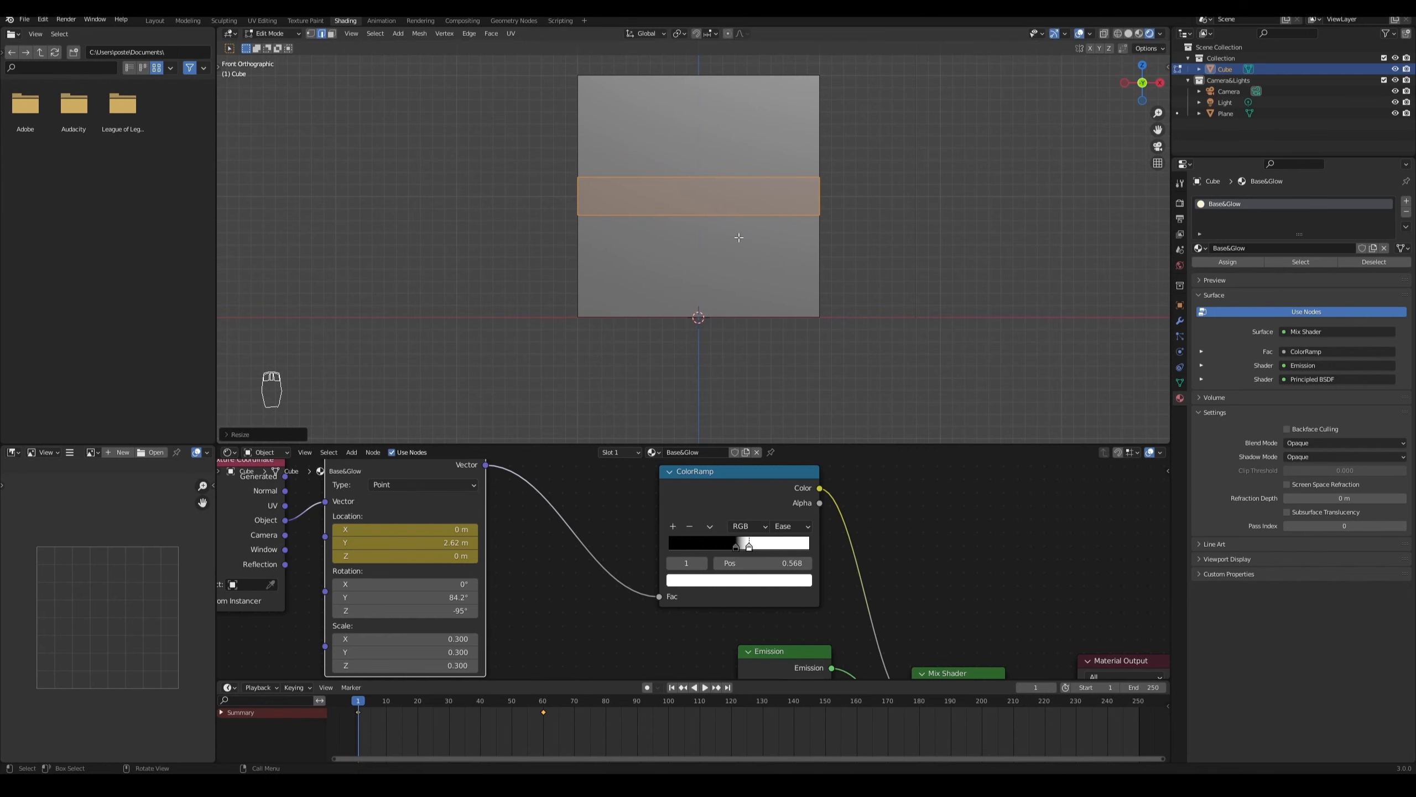
pyautogui.moveTo(873, 223); pyautogui.dragTo(672, 254, button='middle')
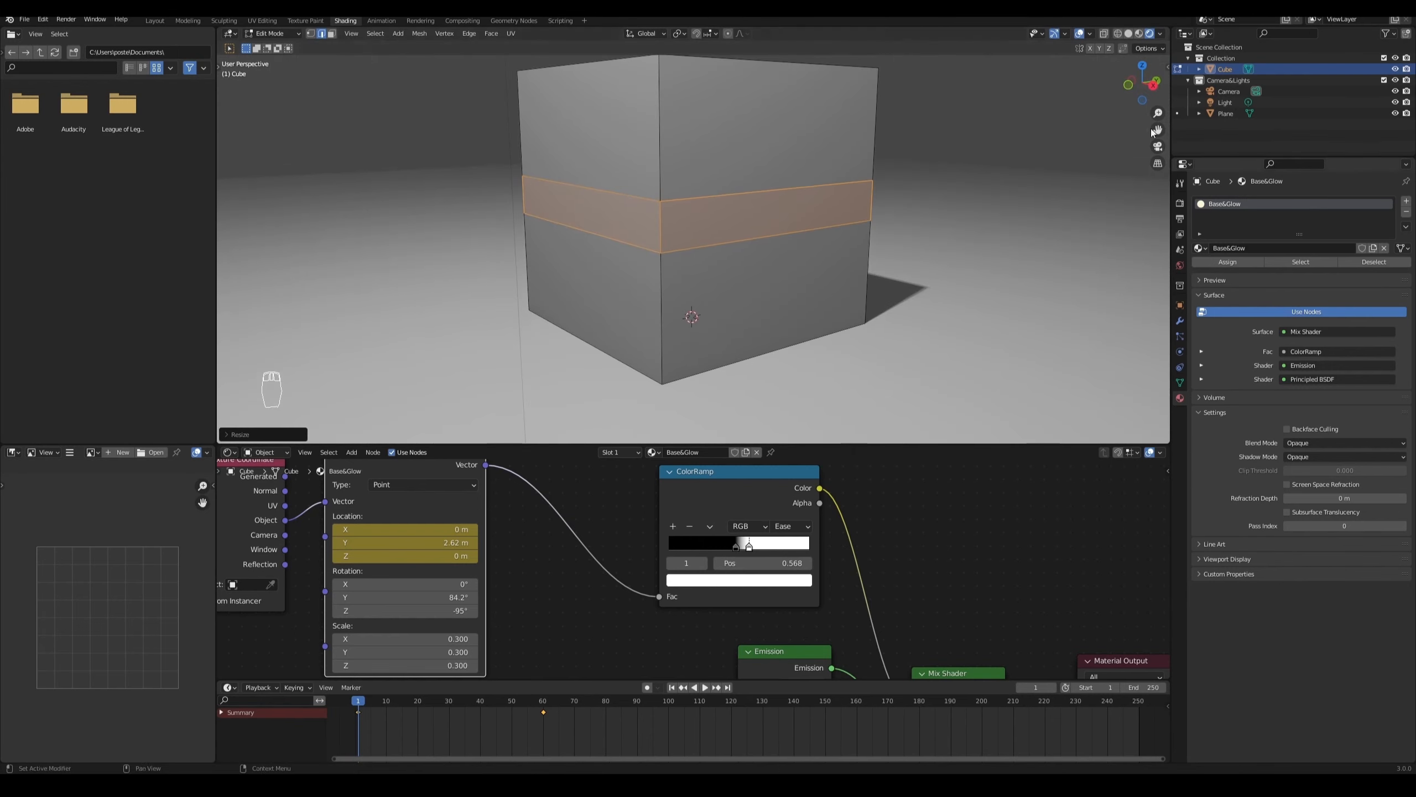
# Step: Add a vertex group named GlowLine to the cube and assign the selected band to it
pyautogui.click(1180, 382)
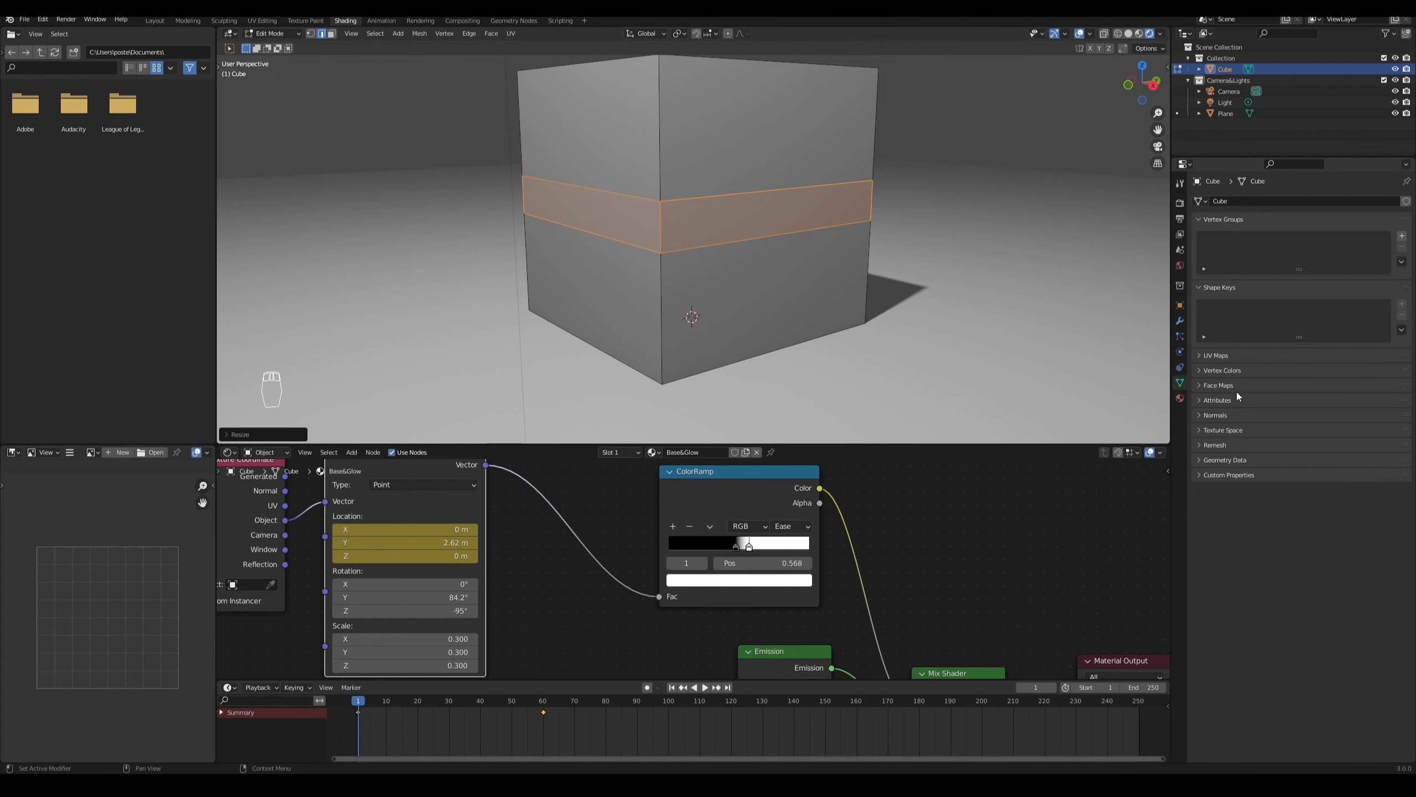
pyautogui.click(1403, 237)
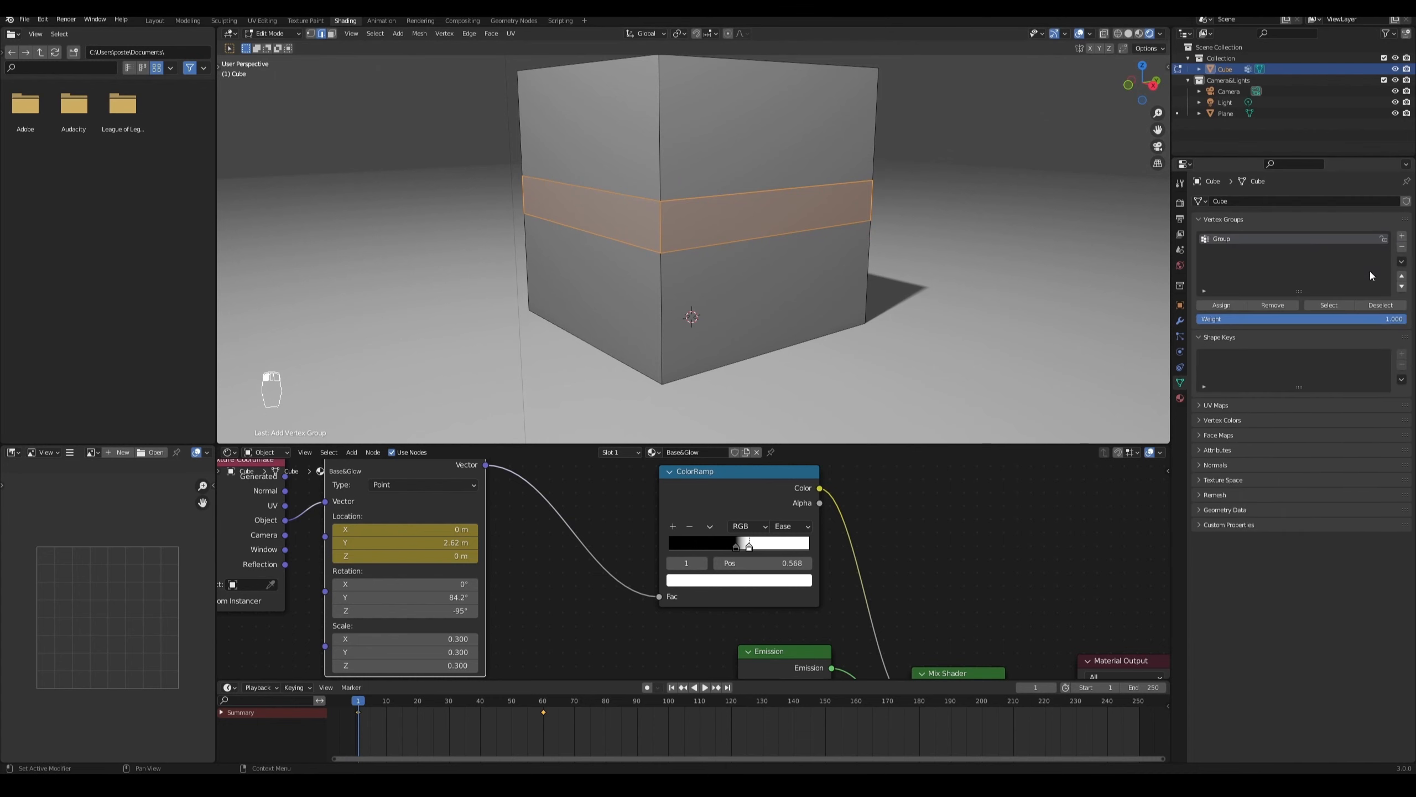
pyautogui.doubleClick(1226, 240)
pyautogui.write('GlowLine')
pyautogui.click(1219, 306)
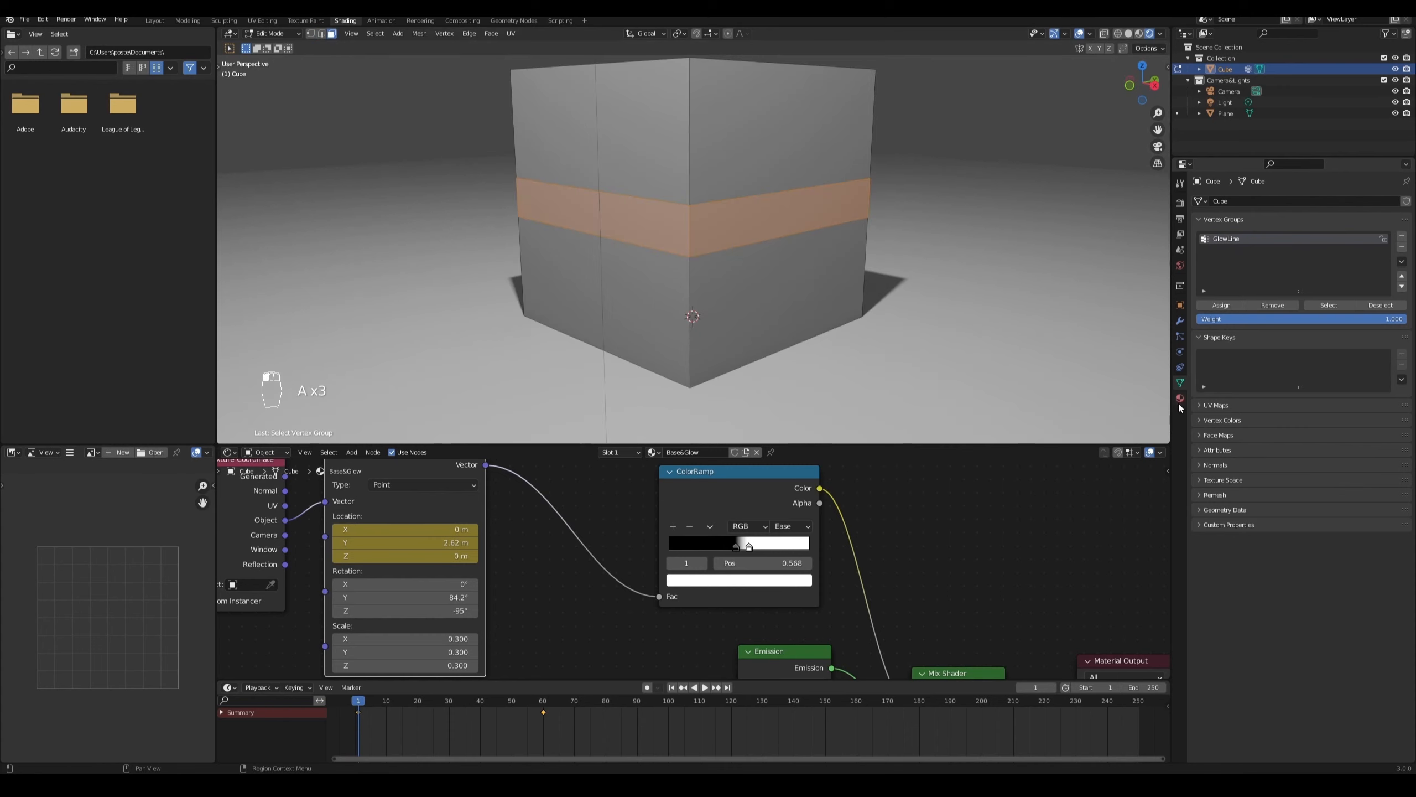
# Step: Add a second material named JustBase to the cube, with Specular 1.000 and Roughness 0.801
pyautogui.click(1178, 402)
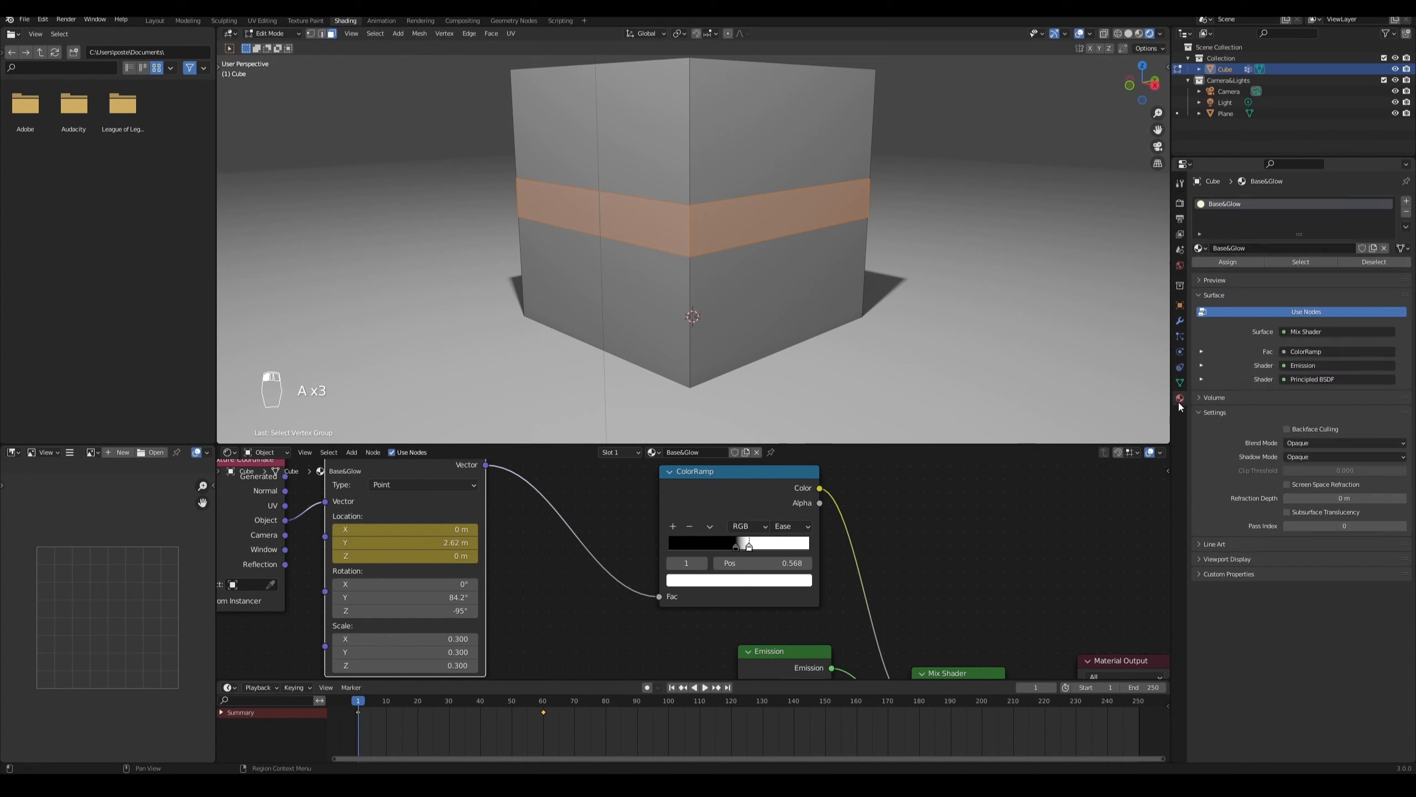
pyautogui.click(1205, 249)
pyautogui.click(1205, 248)
pyautogui.click(1406, 202)
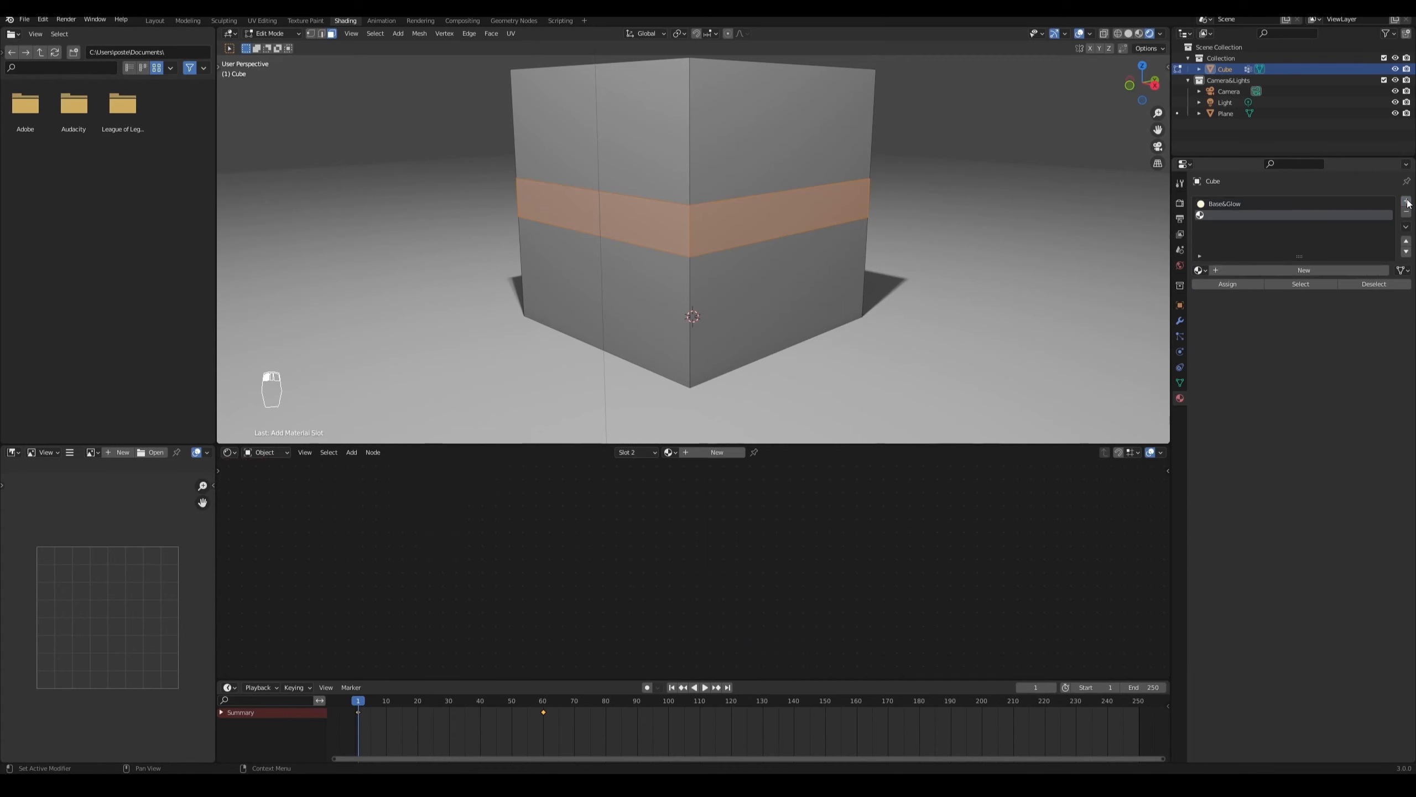
pyautogui.click(1300, 270)
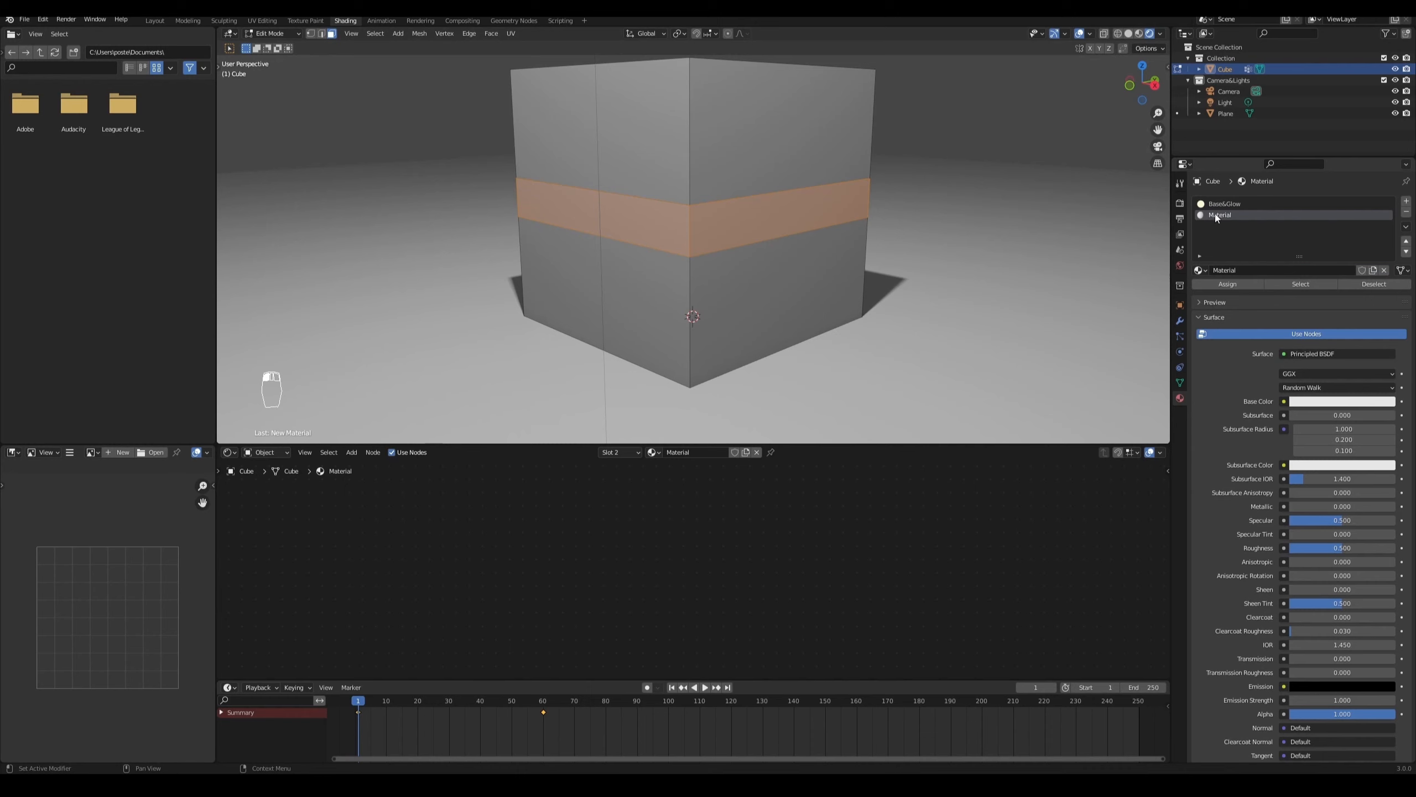
pyautogui.write('JustBase')
pyautogui.press('Return')
pyautogui.moveTo(780, 516); pyautogui.dragTo(759, 622, button='middle')
pyautogui.moveTo(1346, 520); pyautogui.dragTo(1374, 548)
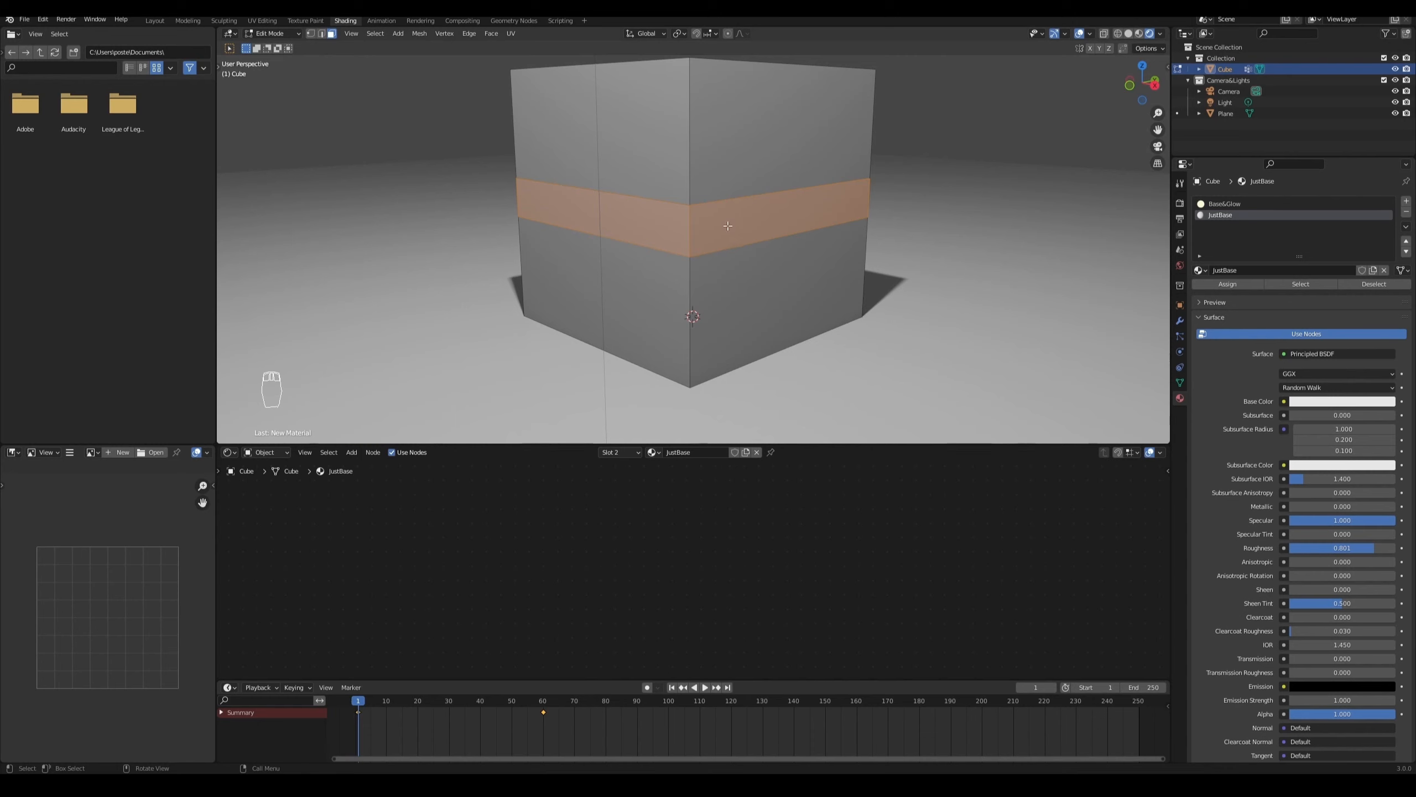
# Step: Assign Base&Glow to the band's faces and JustBase to all other faces of the cube, then return to Object Mode
pyautogui.click(1224, 203)
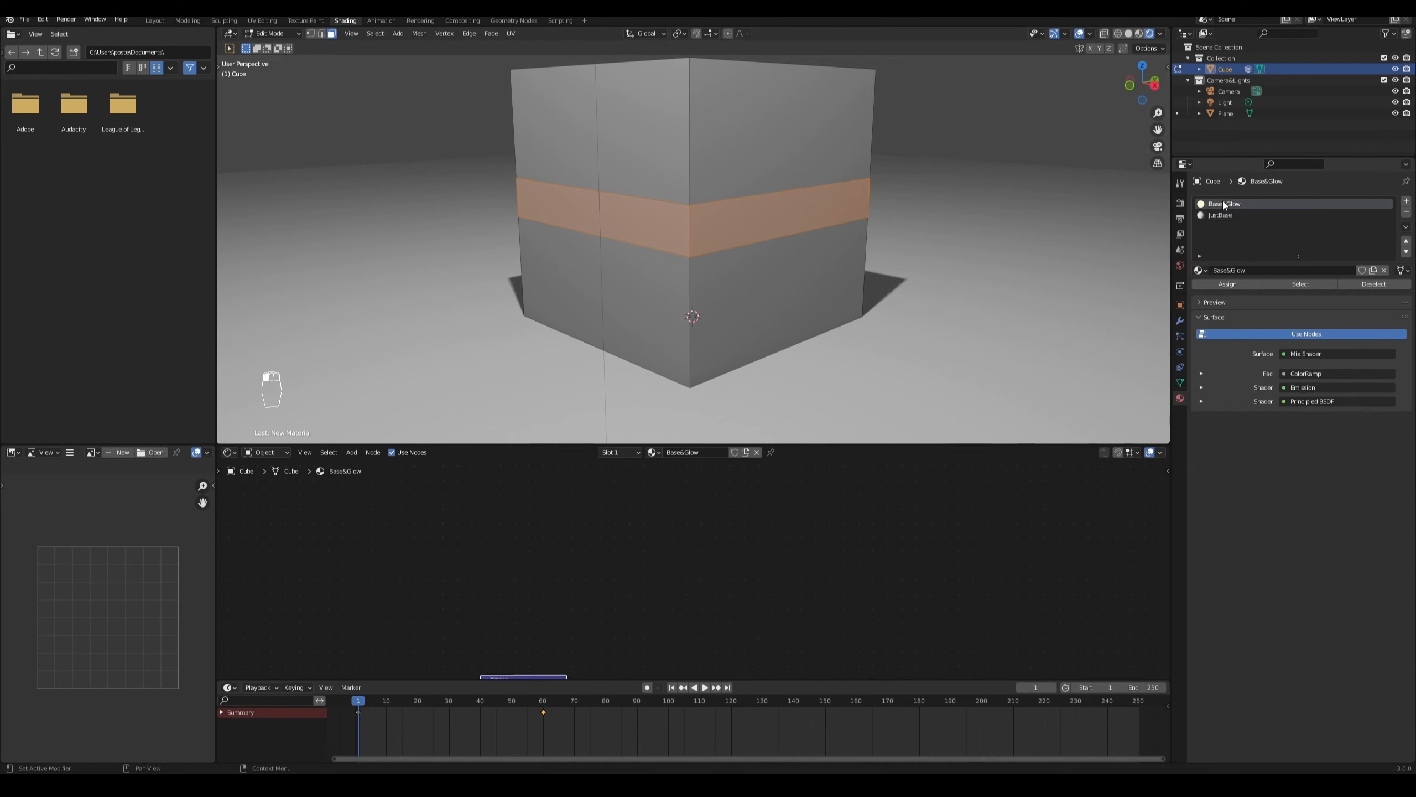
pyautogui.click(1228, 285)
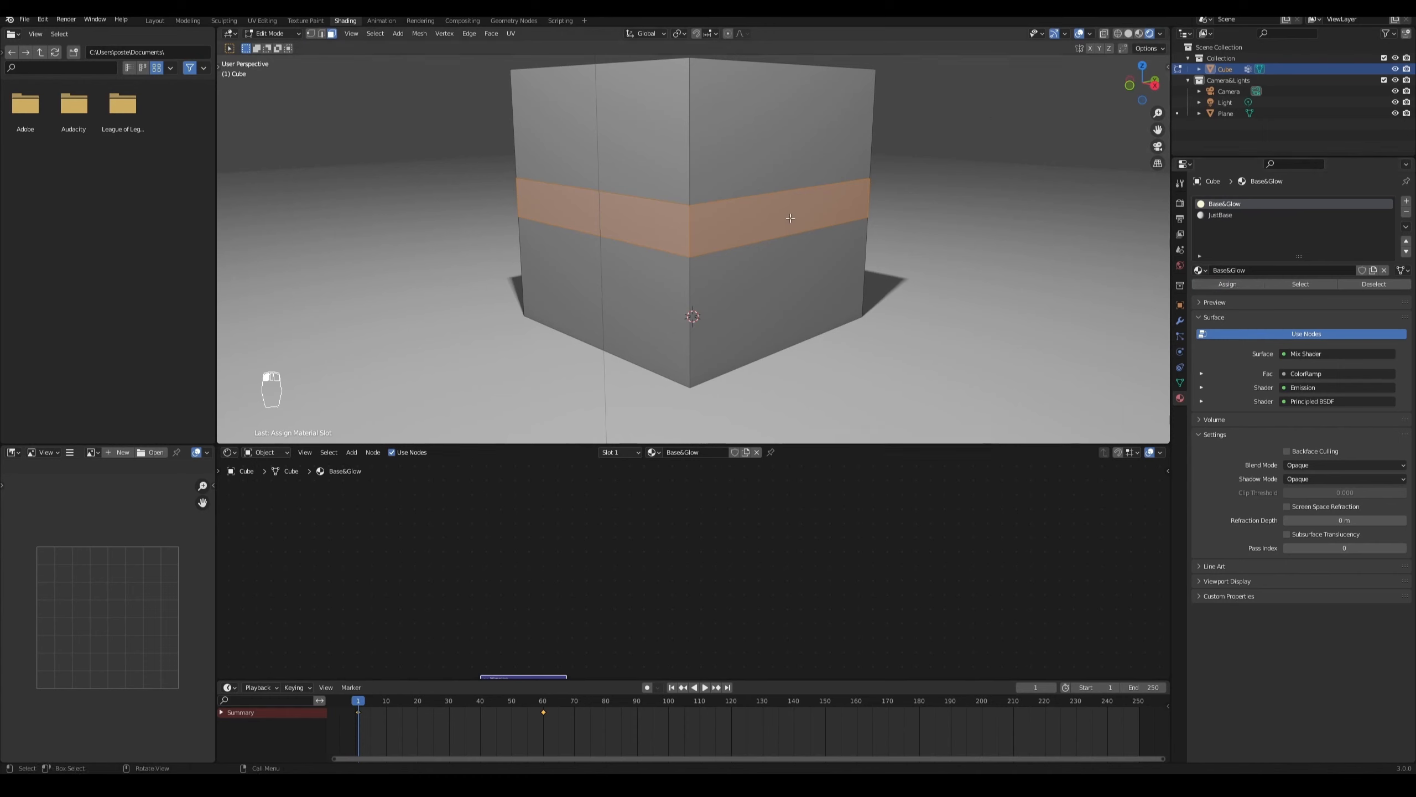
pyautogui.hotkey('ctrl', 'i')
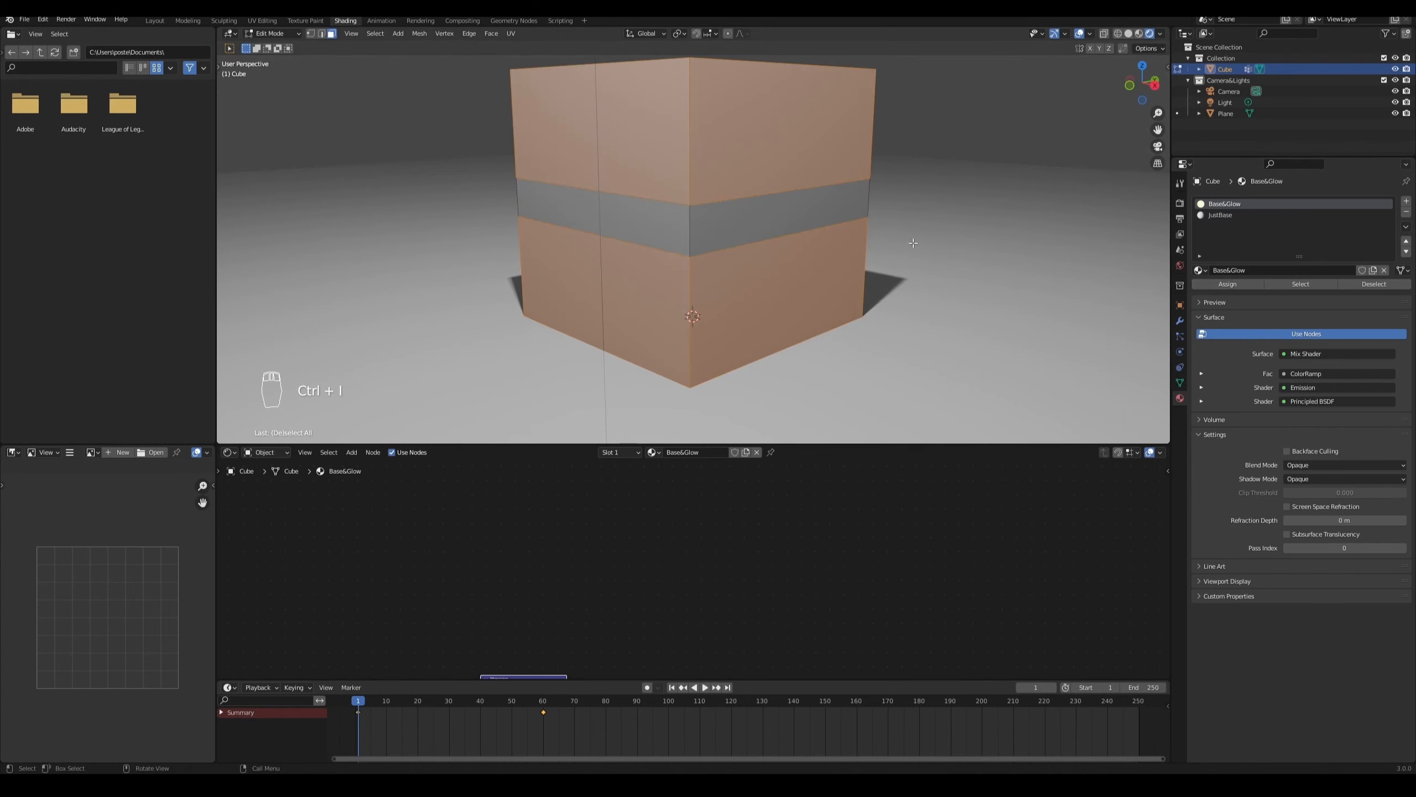
pyautogui.click(1219, 216)
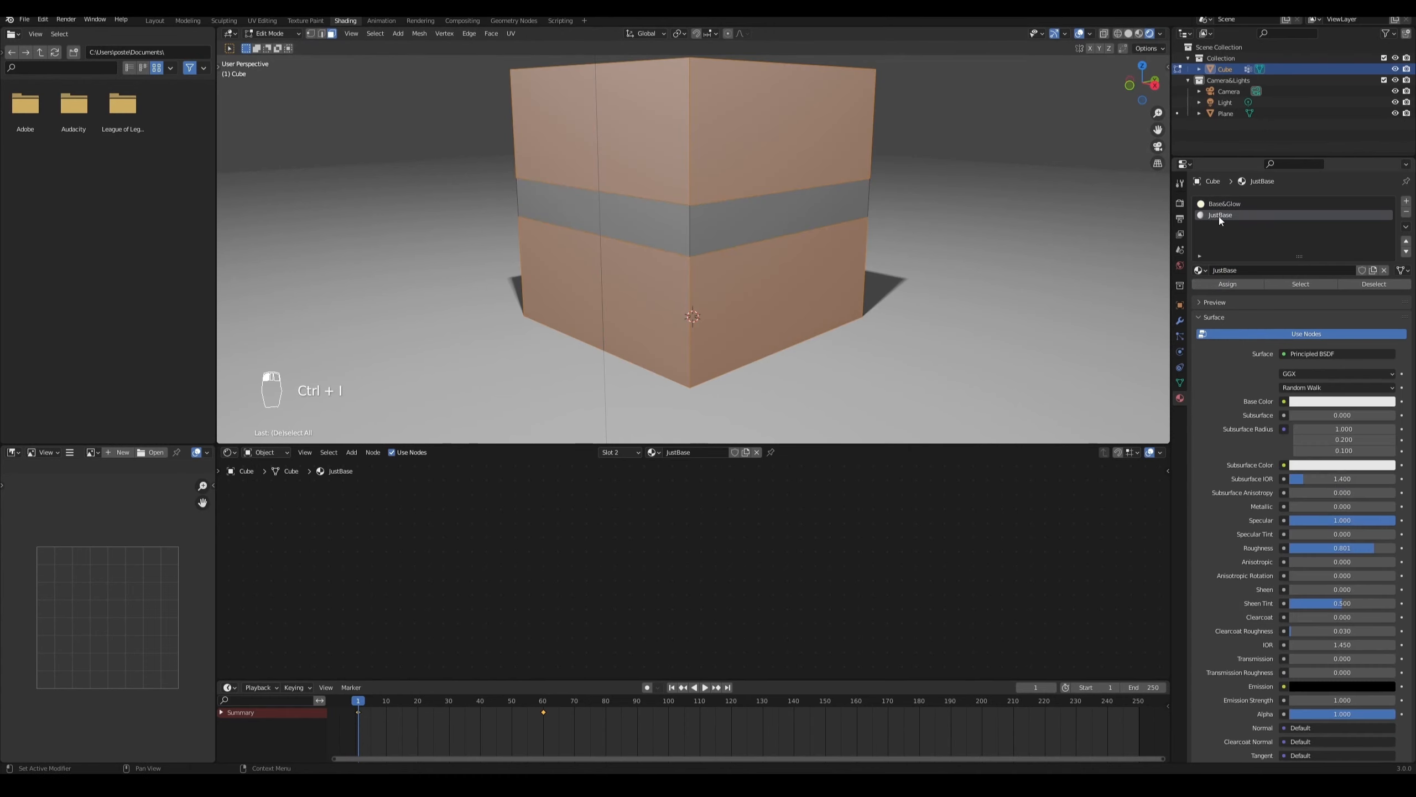
pyautogui.click(1226, 286)
pyautogui.press('Tab')
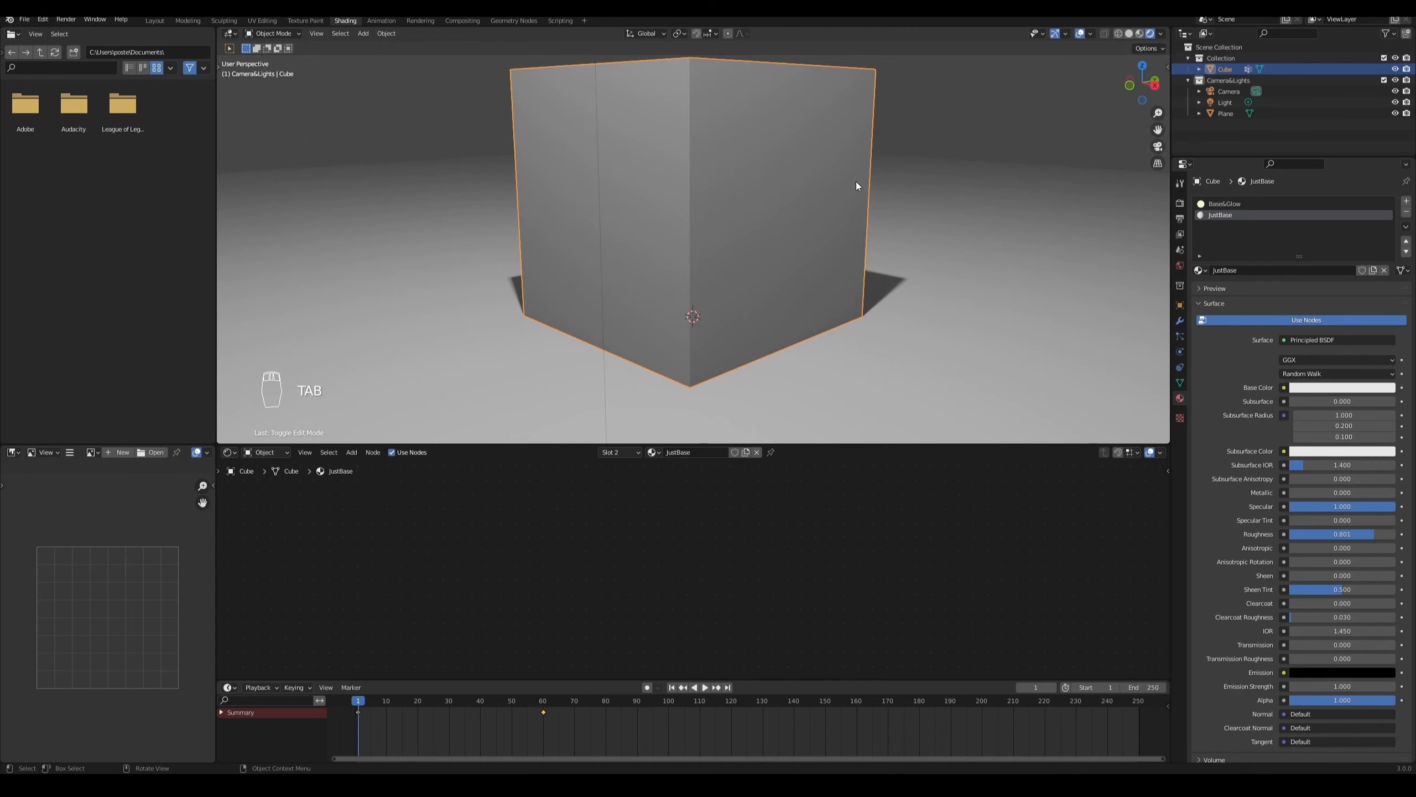
# Step: In camera view, scrub to frame 20 to check the glow line, and select only the band's faces in Edit Mode
pyautogui.press('KP_0')
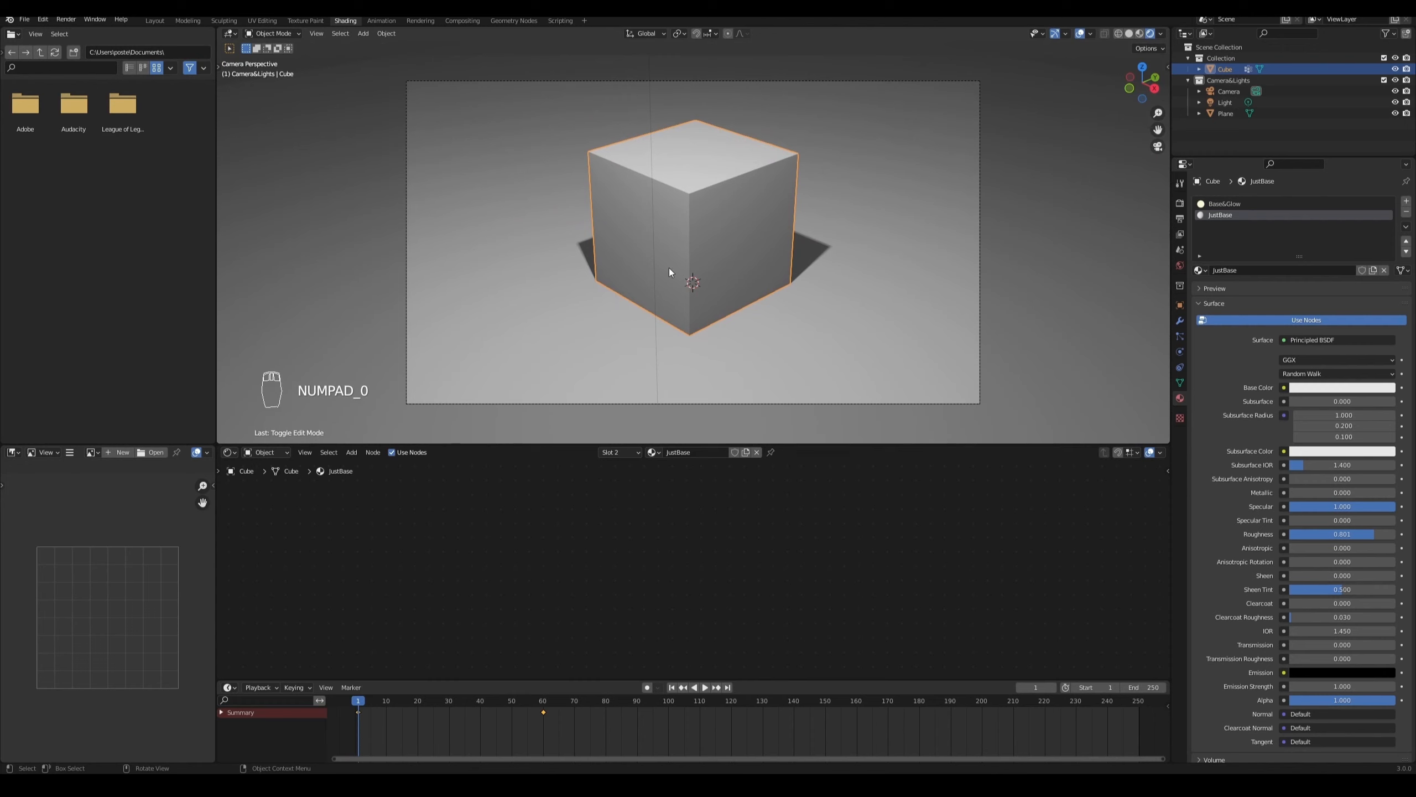
pyautogui.moveTo(360, 700); pyautogui.dragTo(417, 700)
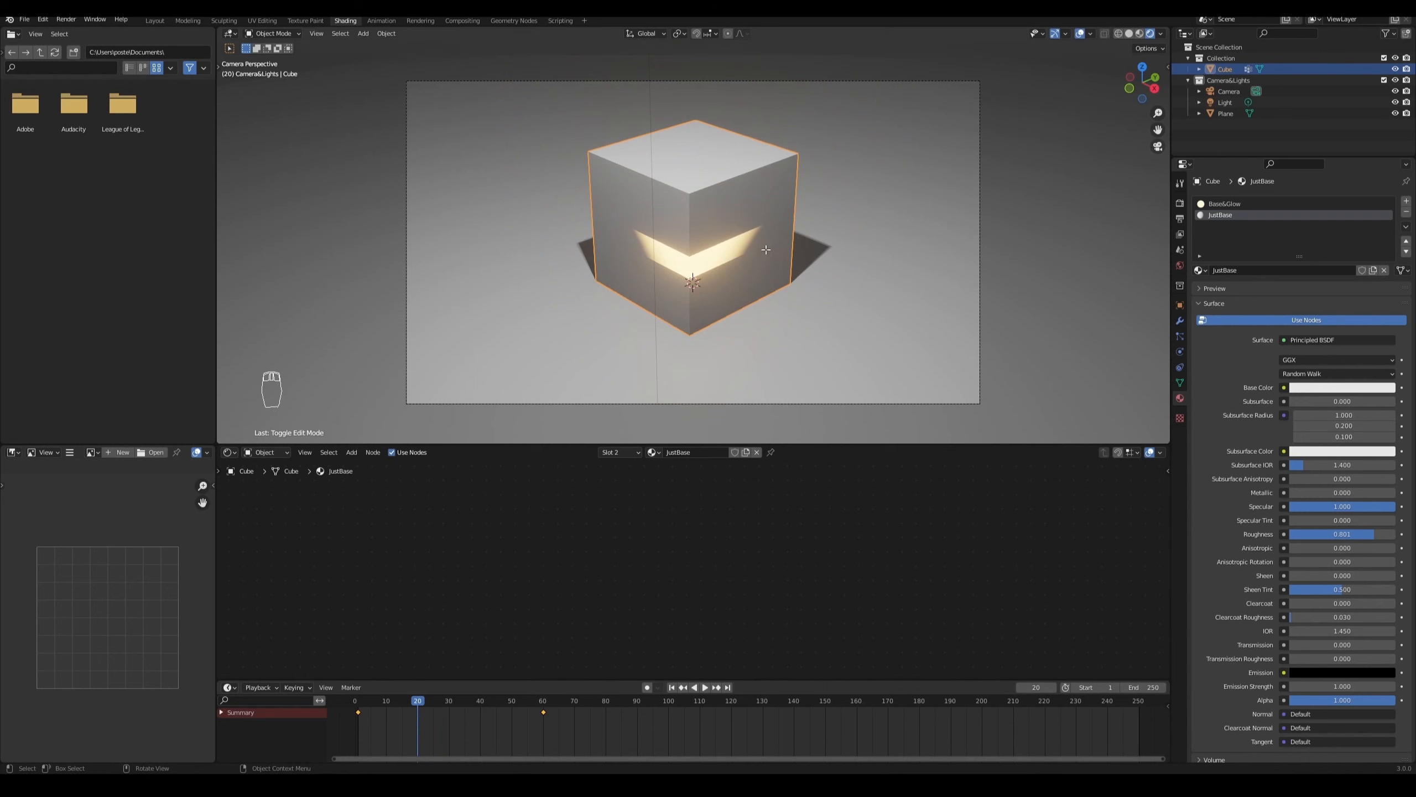
pyautogui.press('Tab')
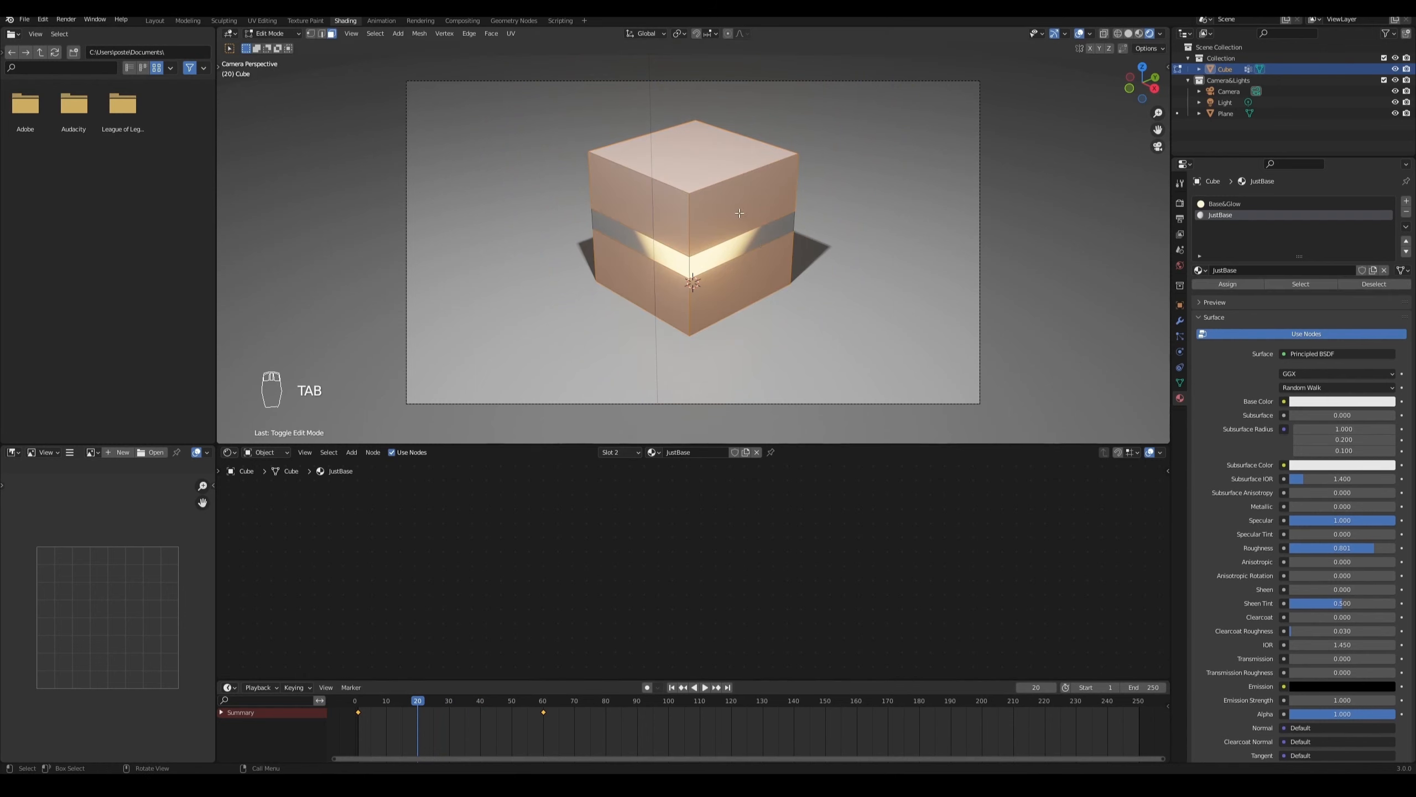
pyautogui.hotkey('ctrl', 'i')
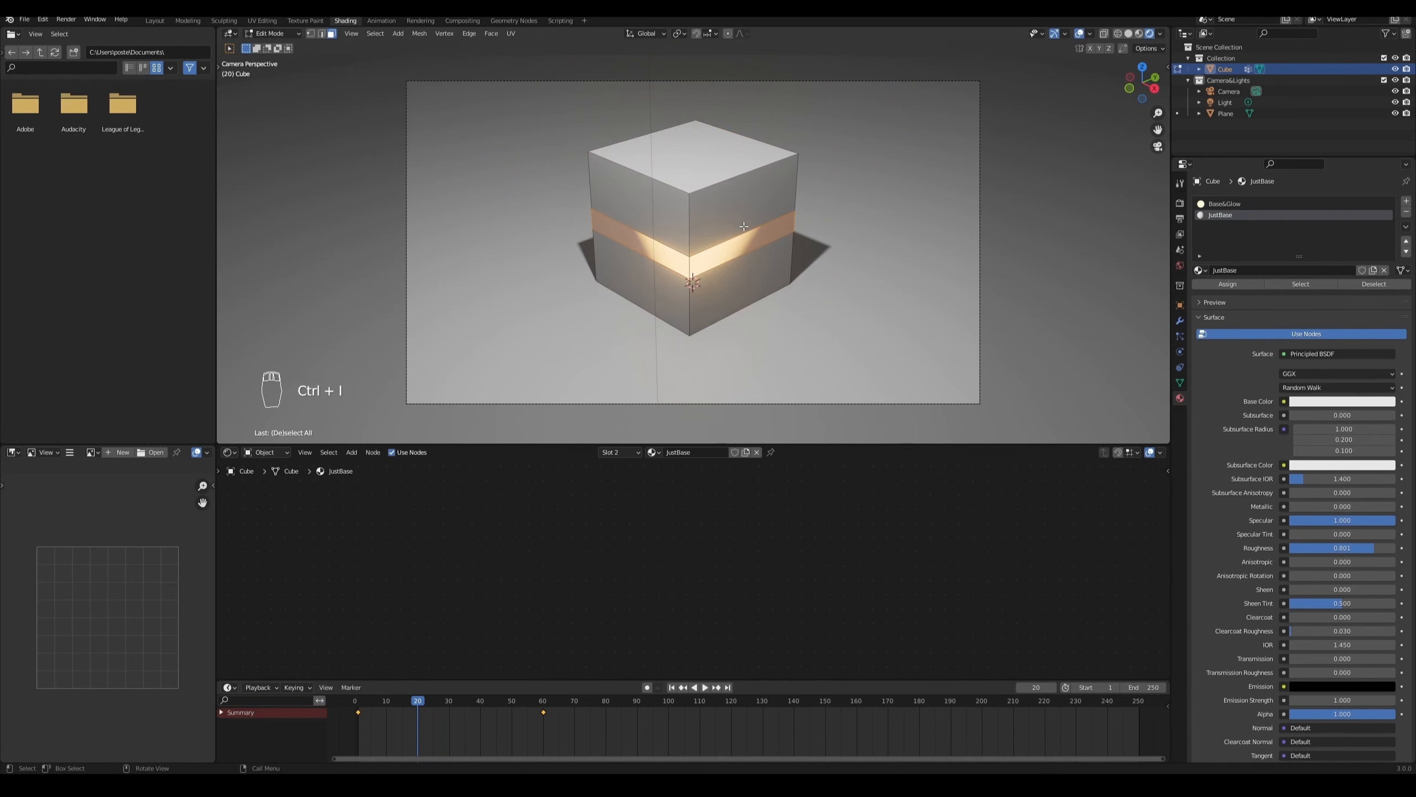
# Step: Compare the node setups of the Base&Glow and JustBase materials, and scrub the glow to frame 23
pyautogui.click(1225, 204)
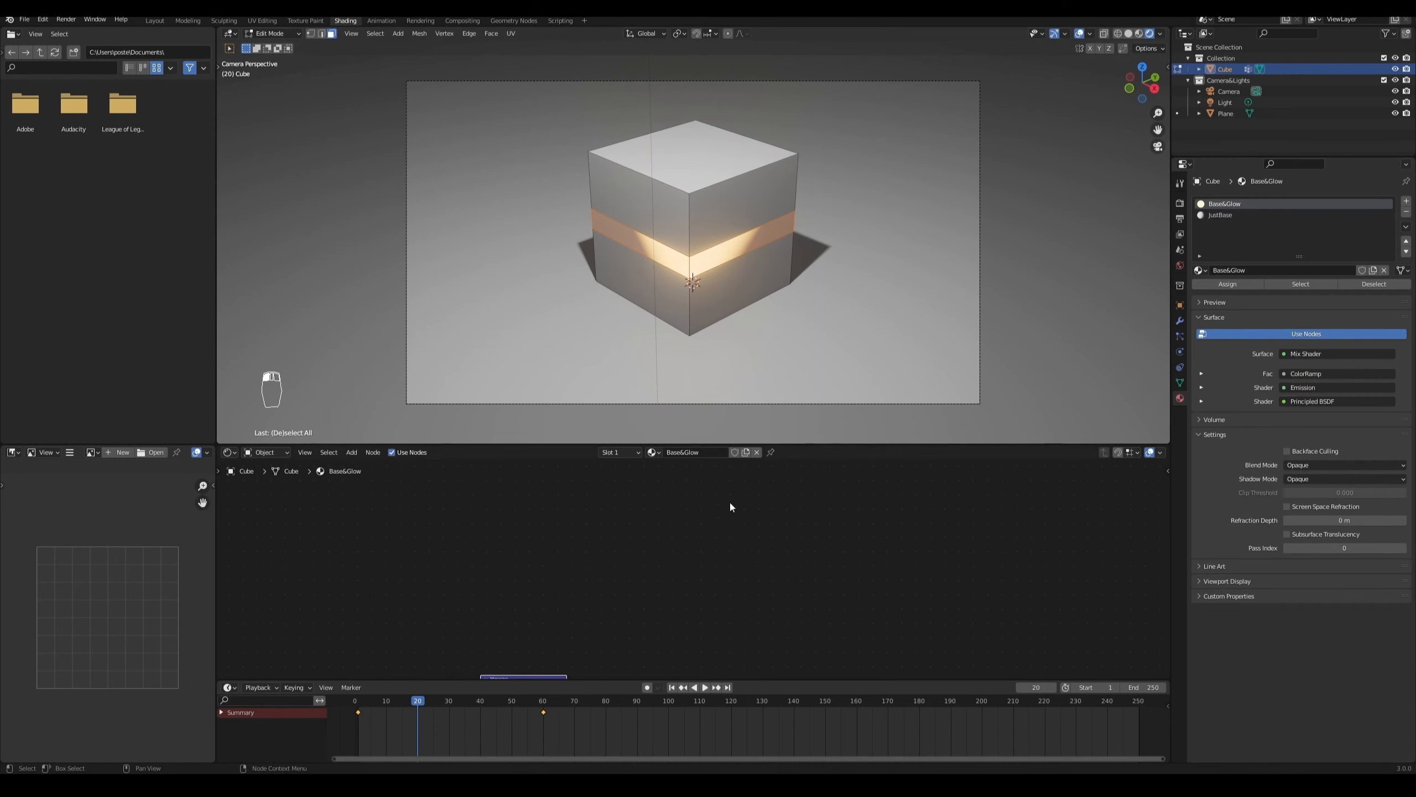
pyautogui.scroll(-2, 730, 506)
pyautogui.moveTo(698, 598); pyautogui.dragTo(633, 605, button='middle')
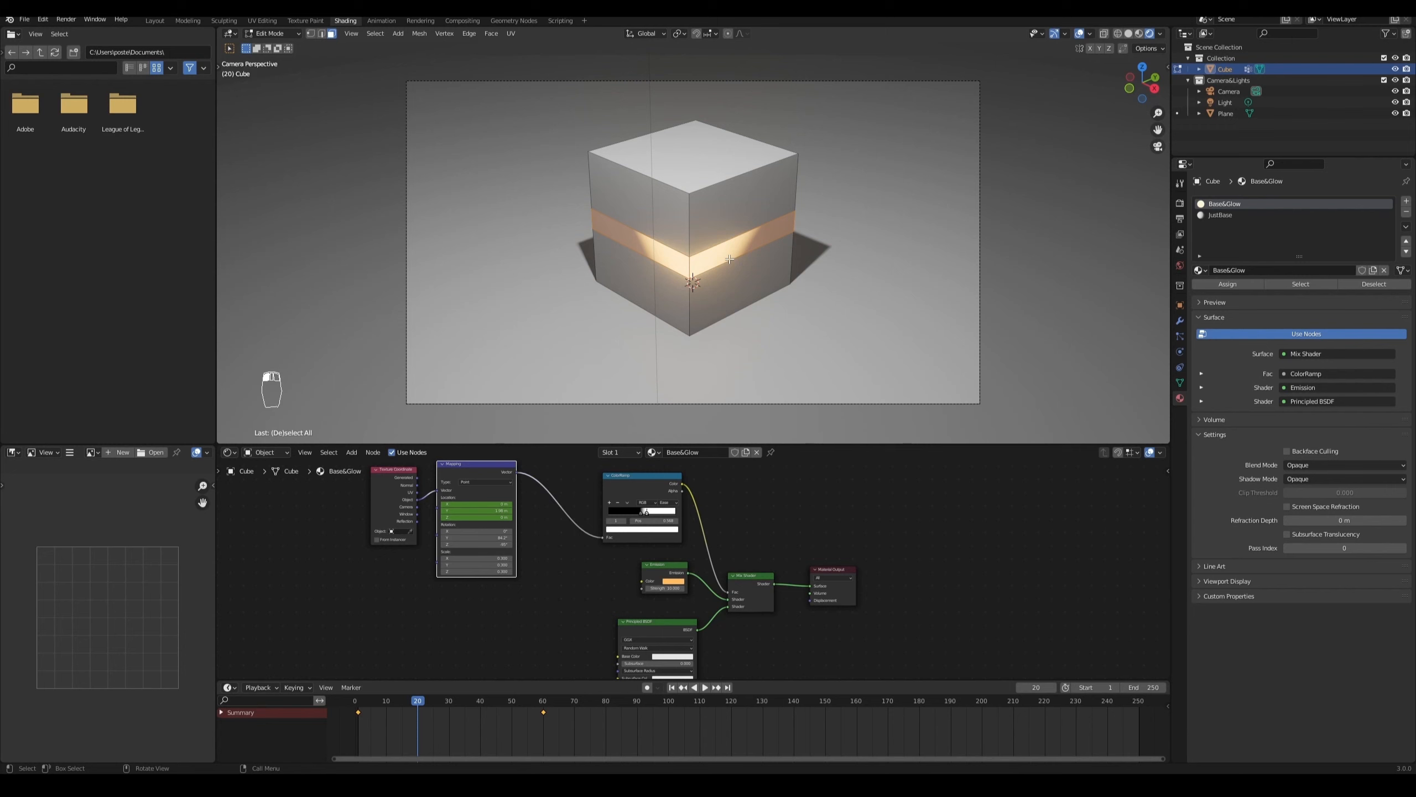
pyautogui.click(1223, 215)
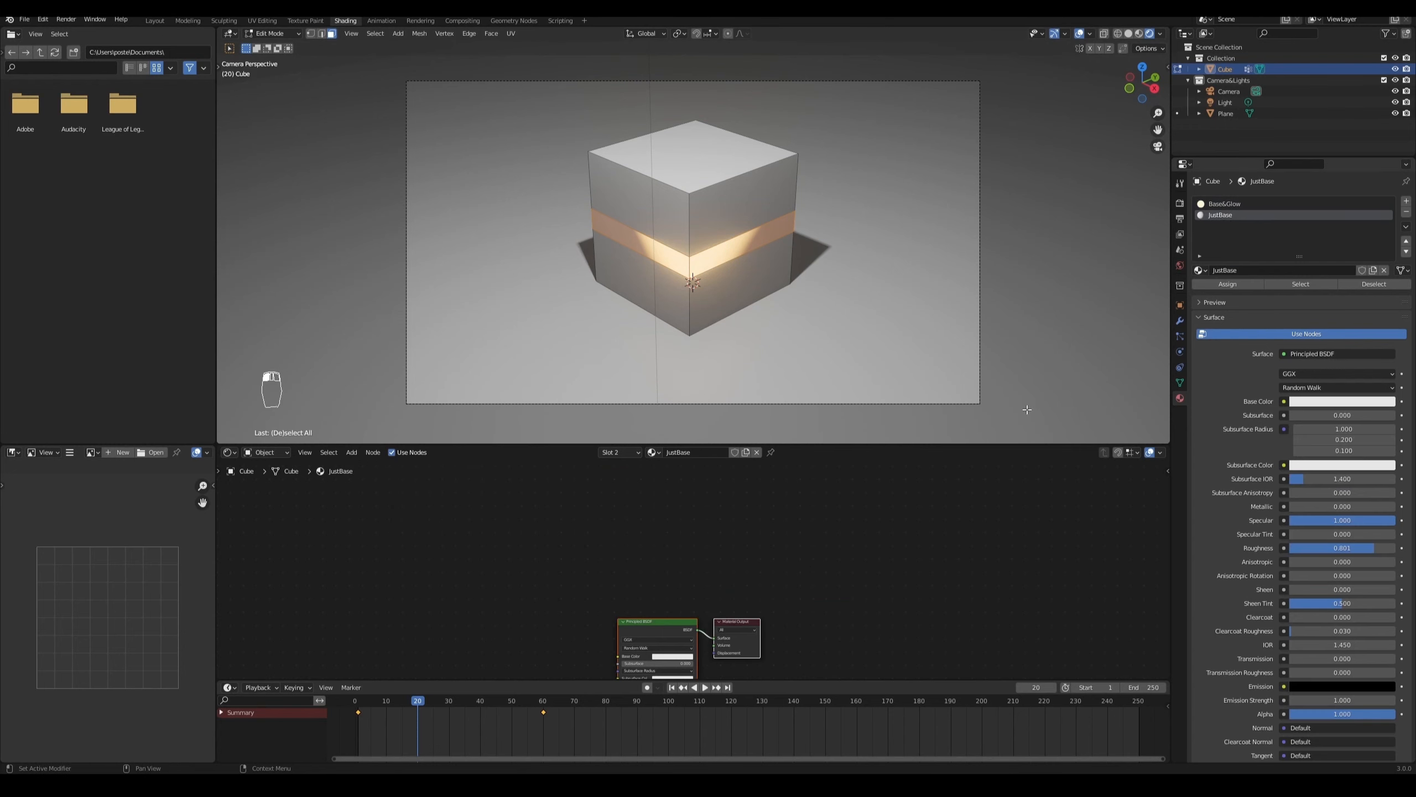
pyautogui.moveTo(786, 619); pyautogui.dragTo(759, 516, button='middle')
pyautogui.scroll(3, 858, 509)
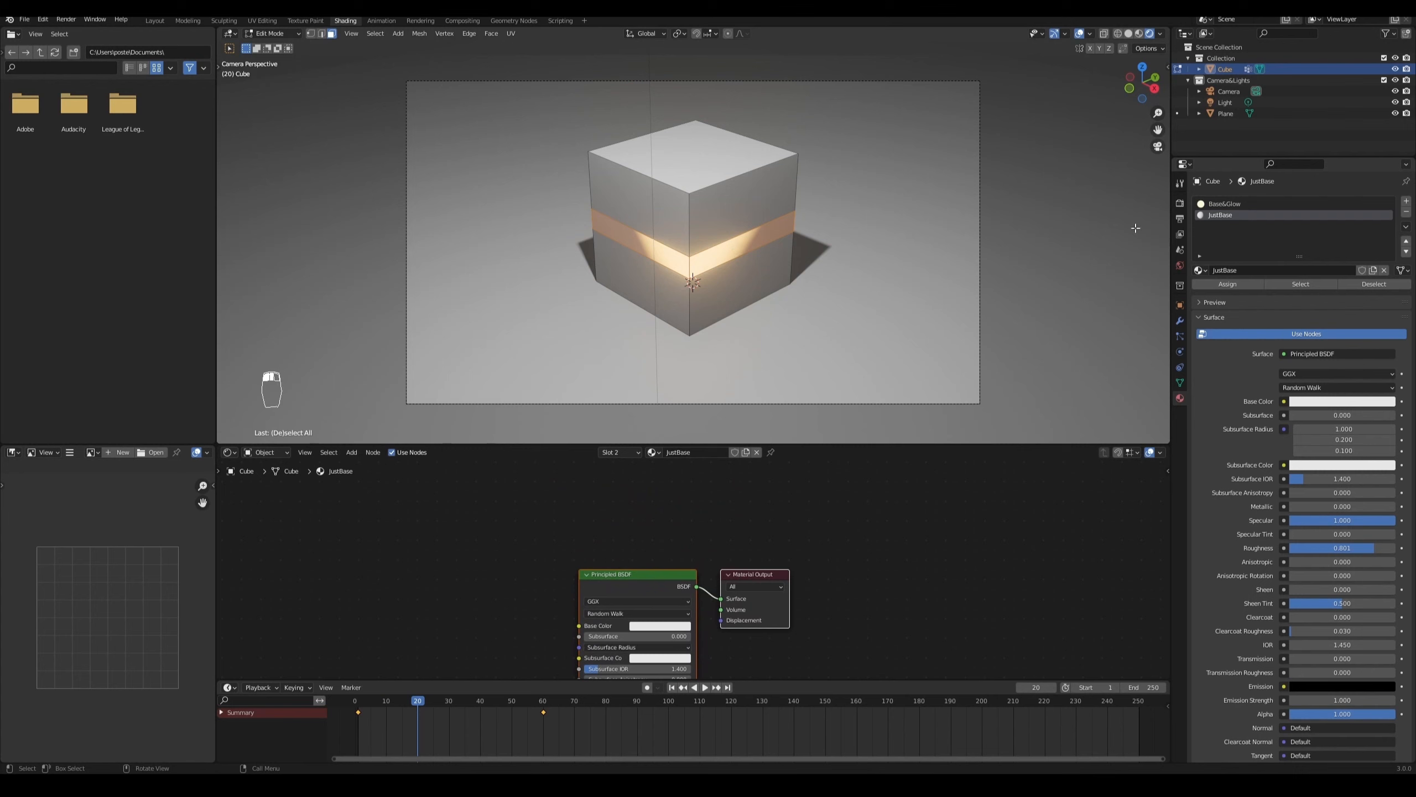
pyautogui.click(1224, 204)
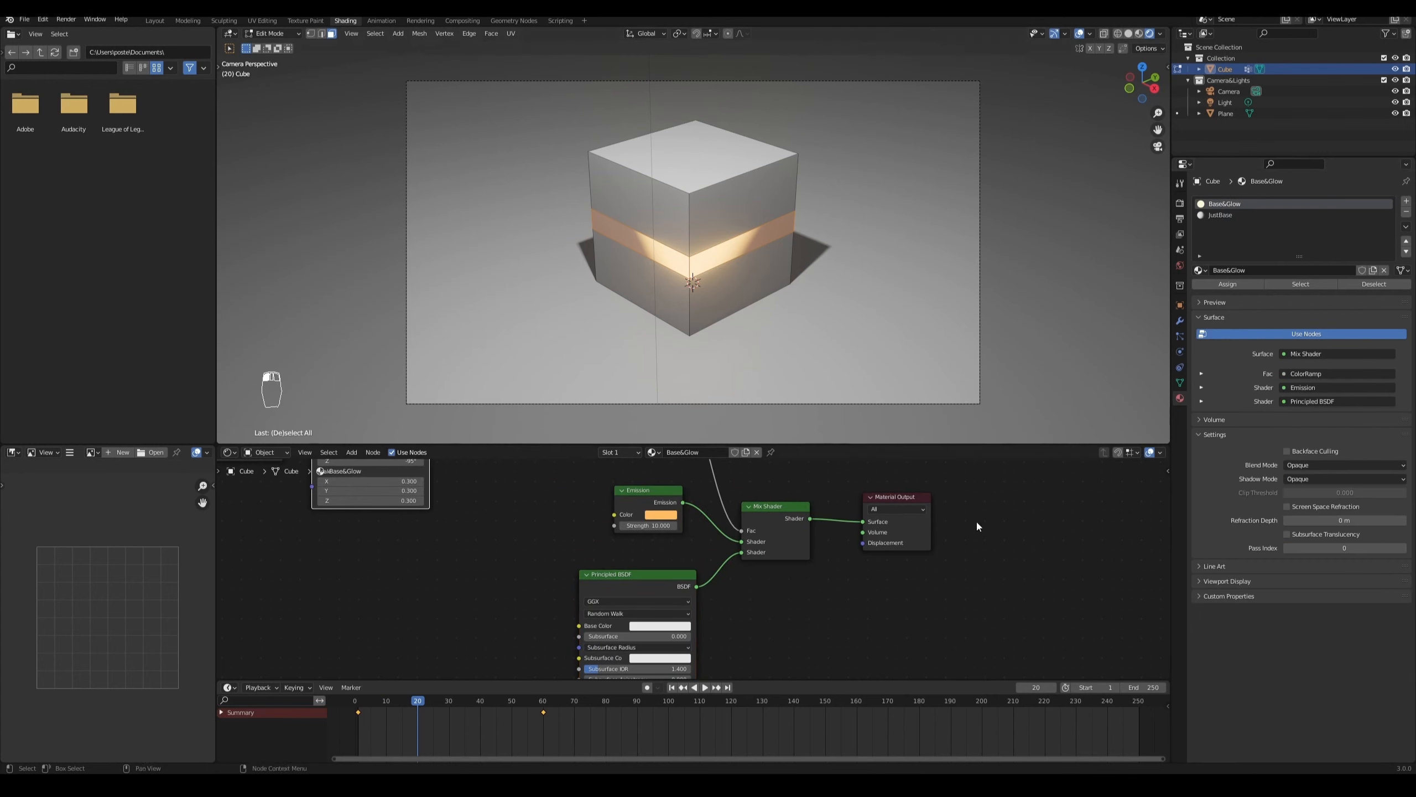
pyautogui.moveTo(973, 536); pyautogui.dragTo(960, 606, button='middle')
pyautogui.moveTo(422, 706)
pyautogui.mouseDown()
pyautogui.moveTo(365, 711)
pyautogui.moveTo(461, 702)
pyautogui.moveTo(427, 709)
pyautogui.mouseUp()
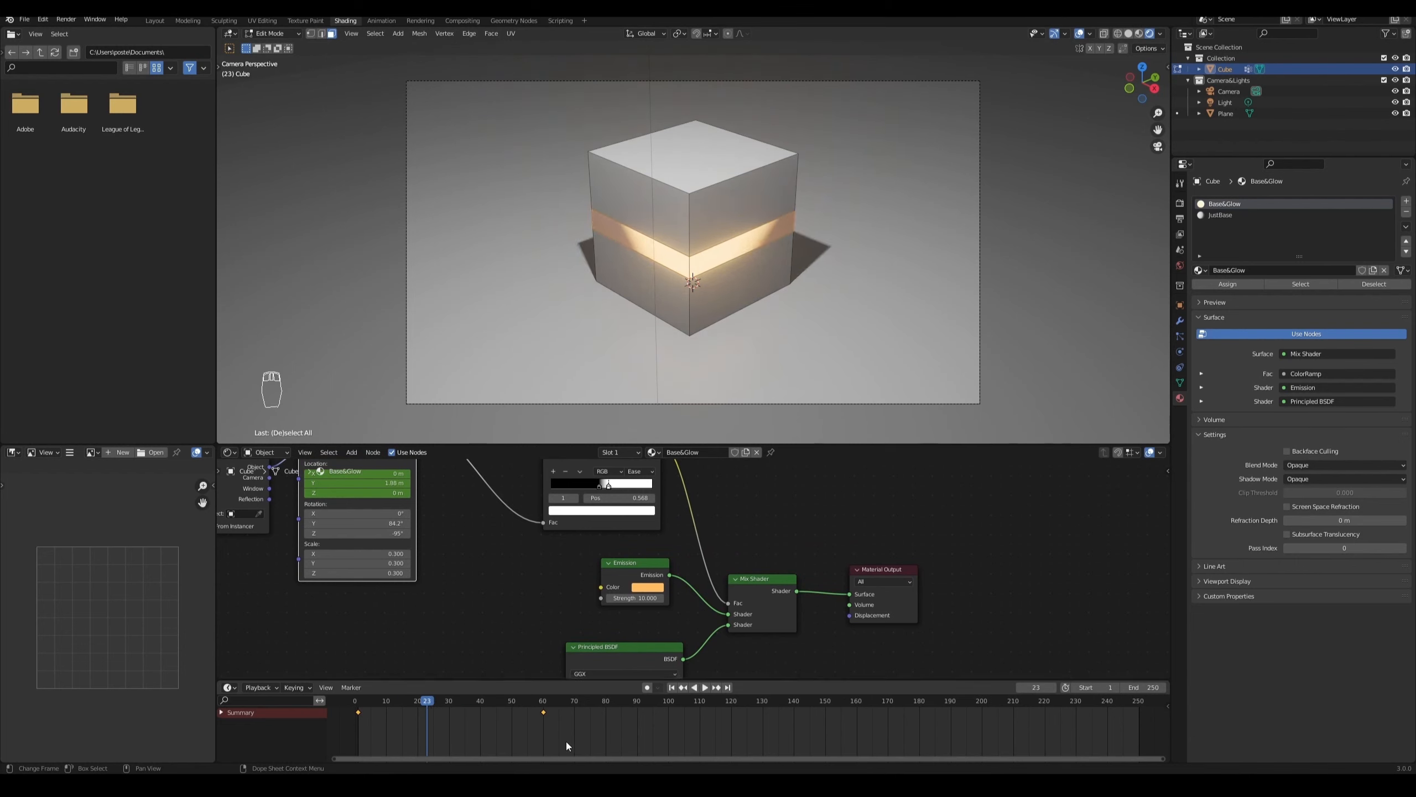
# Step: Delete all Location keyframes, go back to frame 1 and return to Object Mode
pyautogui.moveTo(580, 738); pyautogui.dragTo(367, 713)
pyautogui.moveTo(346, 710); pyautogui.dragTo(347, 711)
pyautogui.press('x')
pyautogui.click(432, 715)
pyautogui.moveTo(363, 705); pyautogui.dragTo(359, 706)
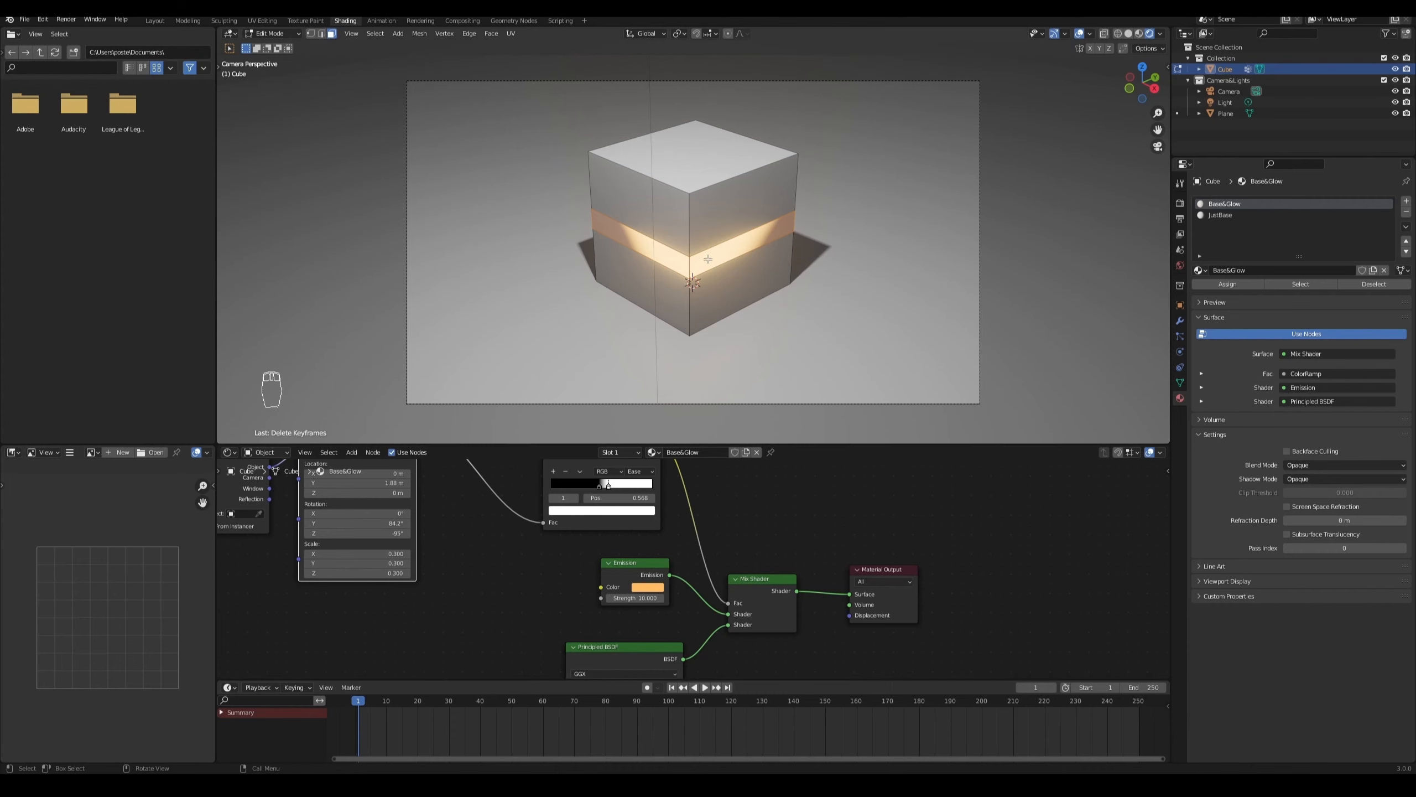
pyautogui.scroll(5, 720, 255)
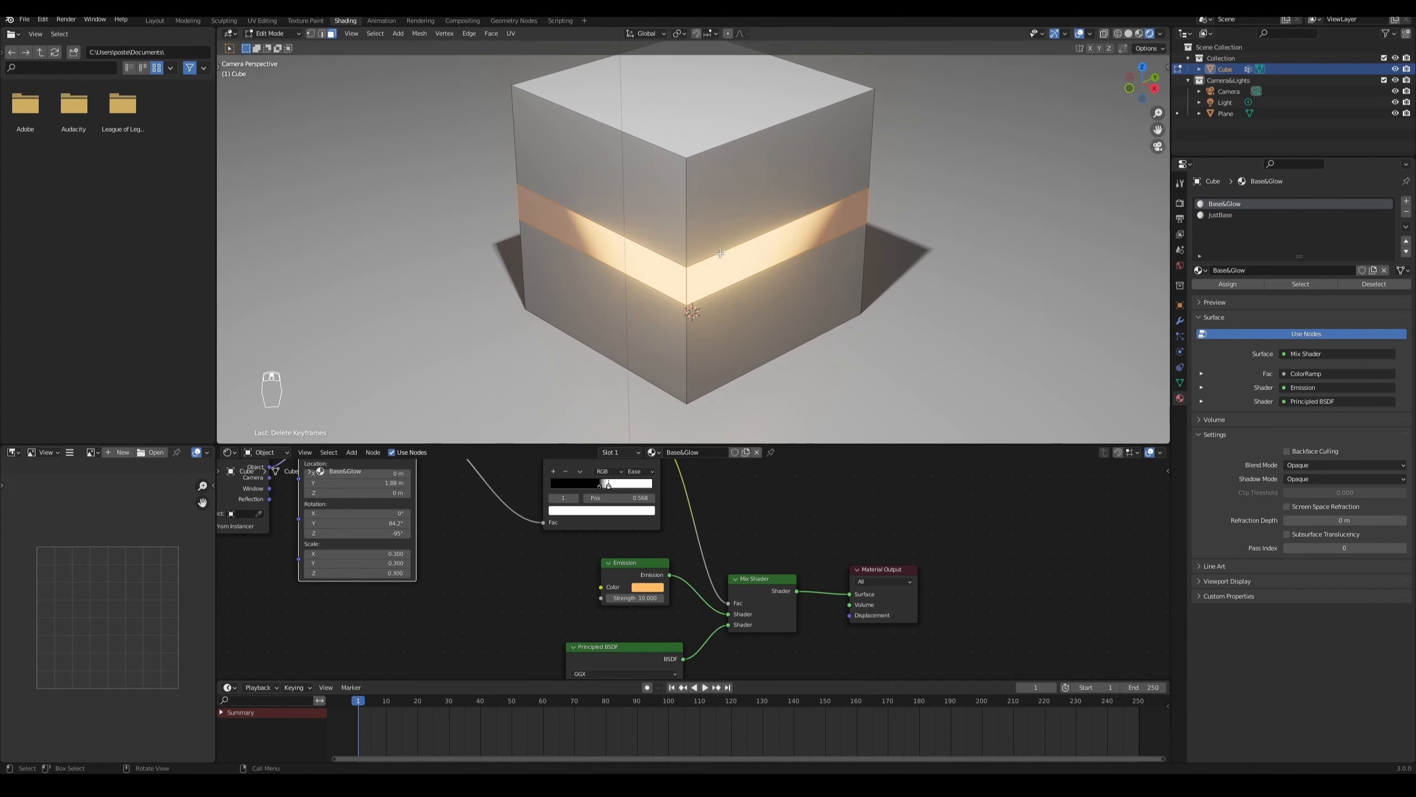
pyautogui.press('Tab')
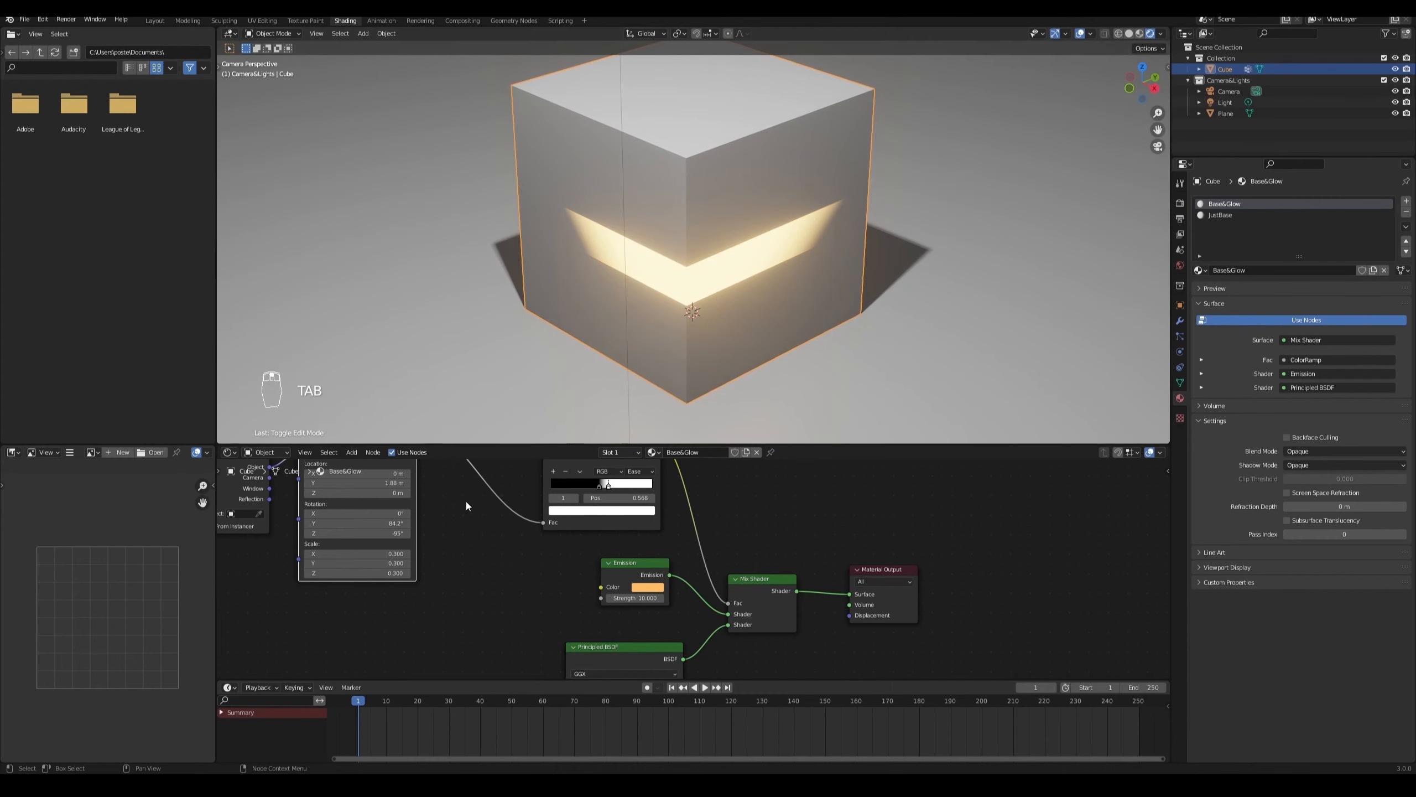
# Step: Try different Location Y, Rotation Z and Rotation Y values in the Mapping node to shift the glow along the band
pyautogui.moveTo(466, 506); pyautogui.dragTo(545, 552, button='middle')
pyautogui.moveTo(469, 529)
pyautogui.mouseDown()
pyautogui.moveTo(513, 529)
pyautogui.moveTo(491, 529)
pyautogui.mouseUp()
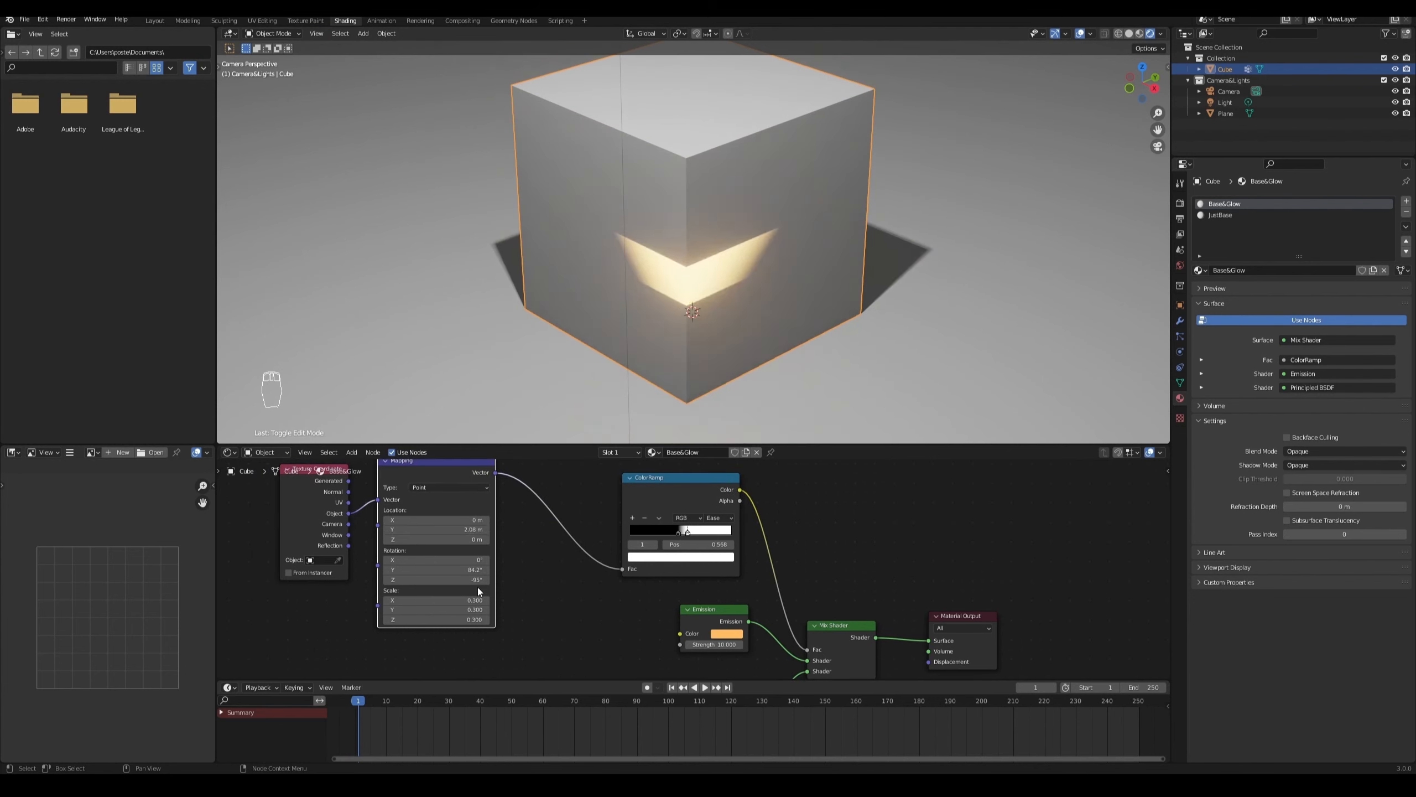
pyautogui.moveTo(440, 579); pyautogui.dragTo(480, 580)
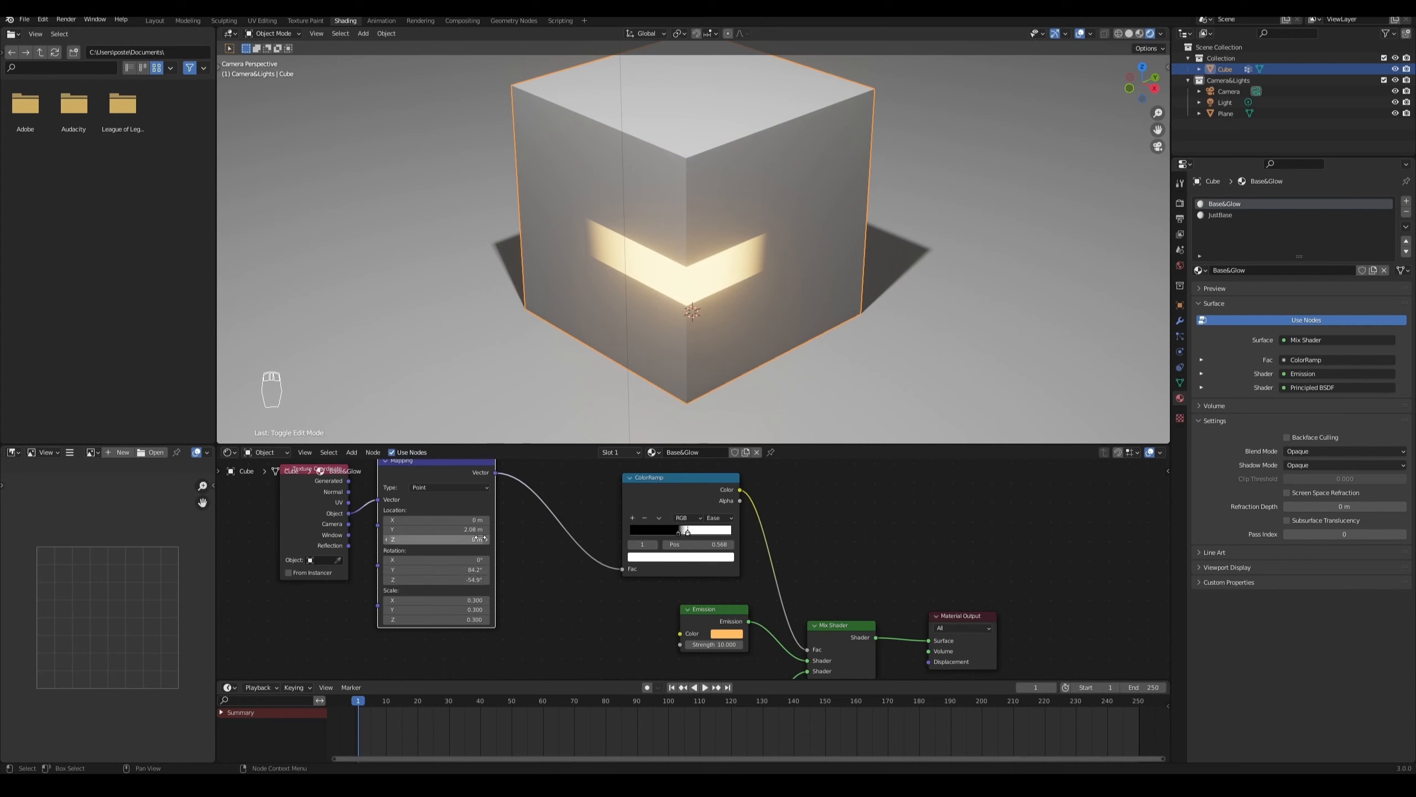
pyautogui.moveTo(457, 570)
pyautogui.mouseDown()
pyautogui.moveTo(433, 570)
pyautogui.moveTo(461, 570)
pyautogui.mouseUp()
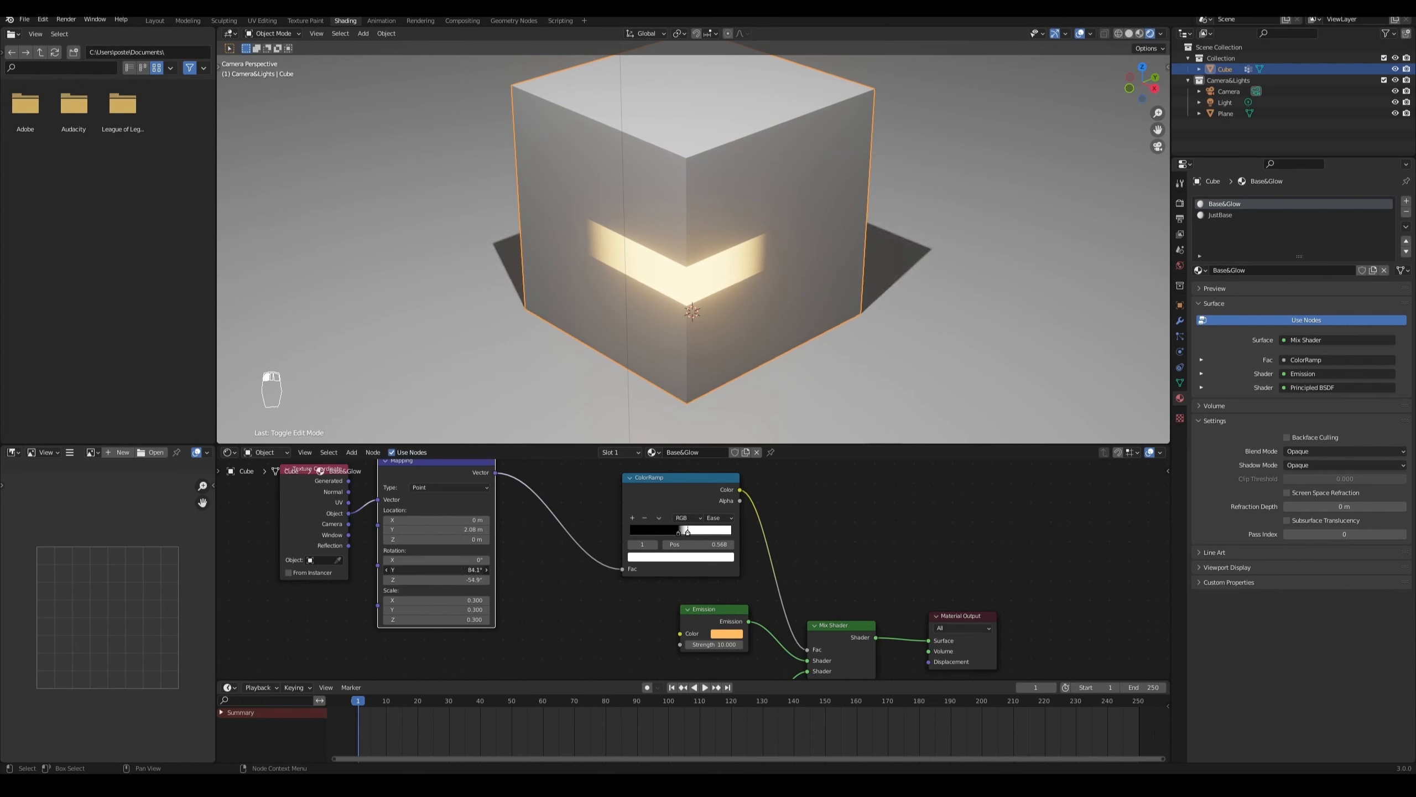
# Step: Set the Mapping node's Rotation Y and Rotation Z to 0°
pyautogui.click(461, 569)
pyautogui.write('0')
pyautogui.press('Return')
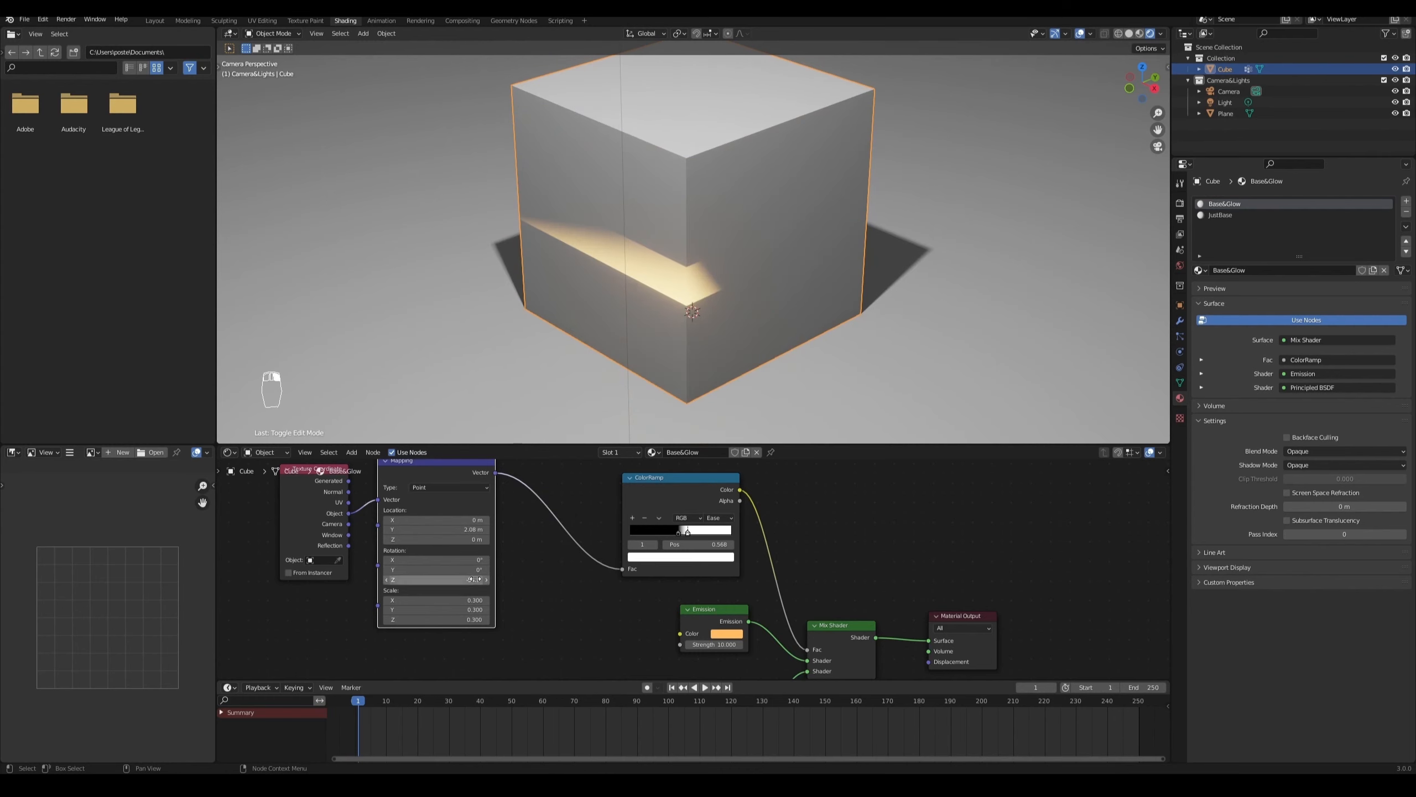
pyautogui.click(476, 579)
pyautogui.write('0')
pyautogui.press('Return')
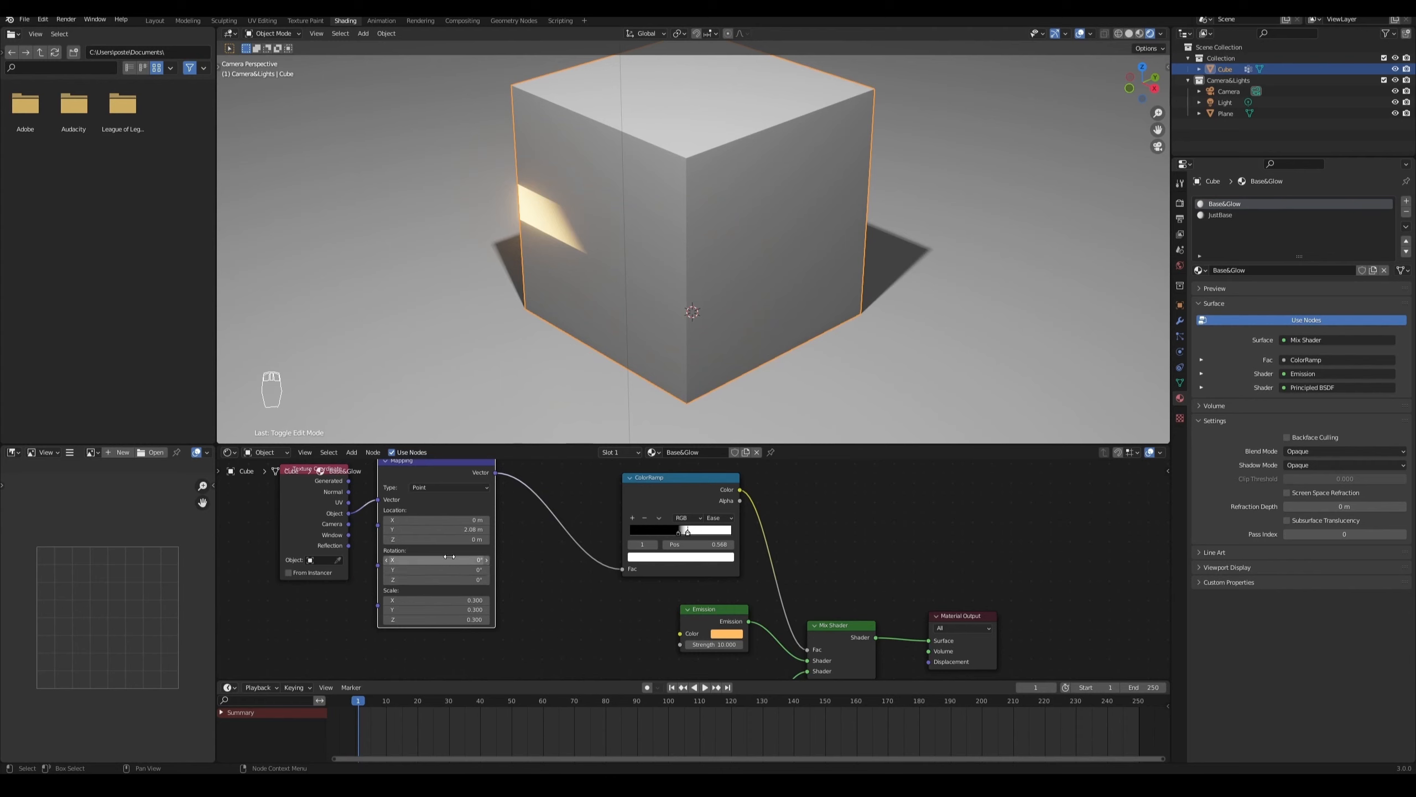
# Step: Raise the Mapping node's Location Y until the glow leaves the band, and keyframe Location at frame 1
pyautogui.moveTo(436, 530); pyautogui.dragTo(476, 530)
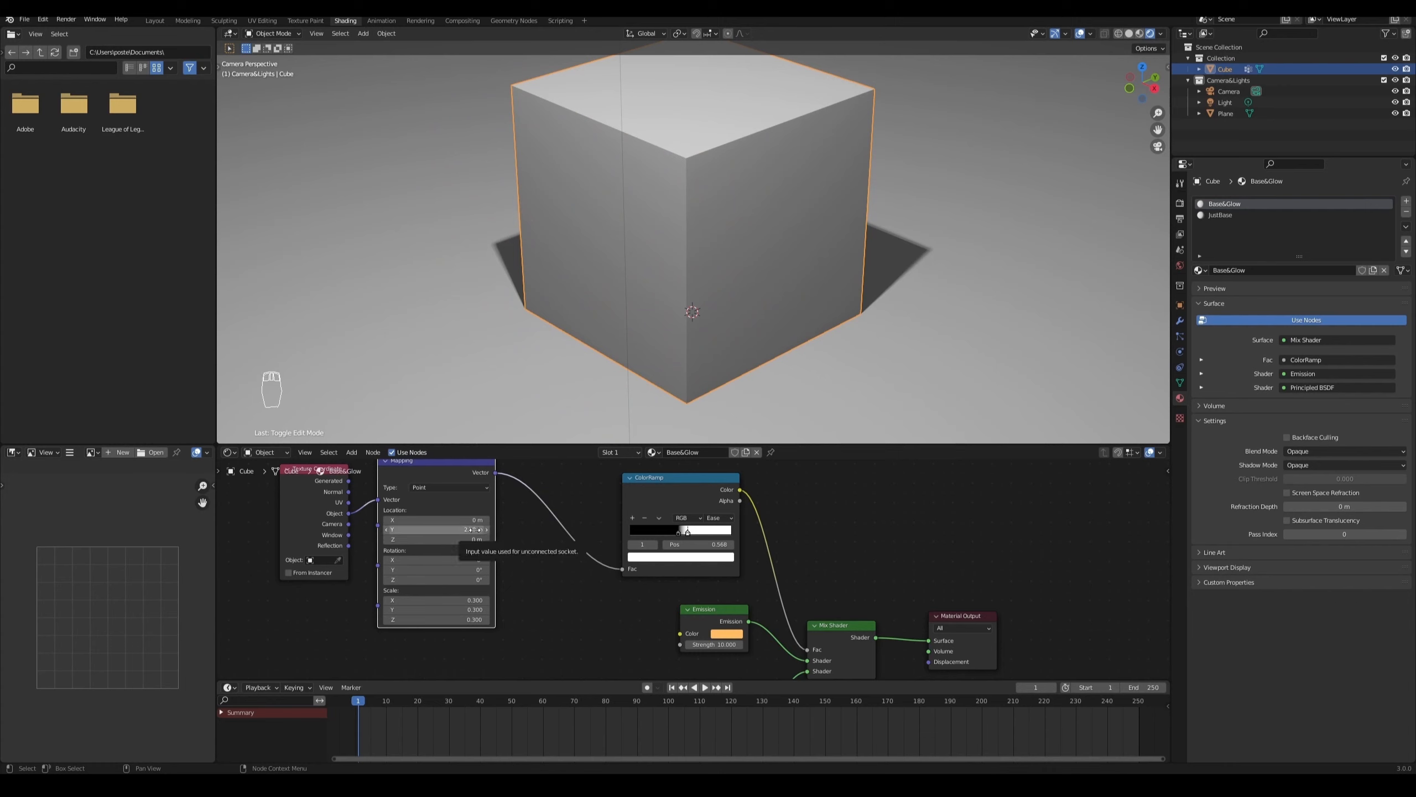
pyautogui.press('i')
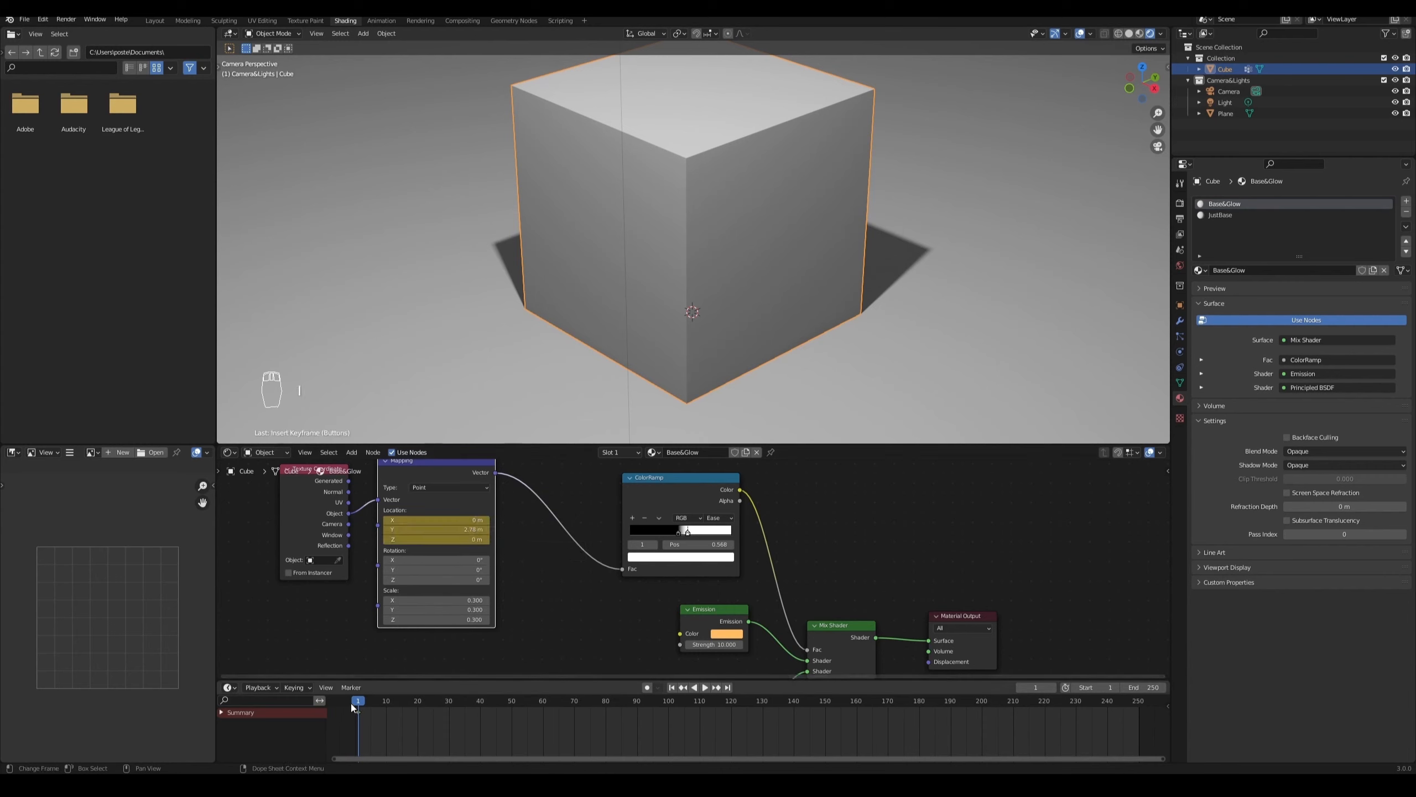
# Step: At frame 60, lower the Mapping node's Location Y to about 0.878 m so the whole band glows, and keyframe Location
pyautogui.press('space')
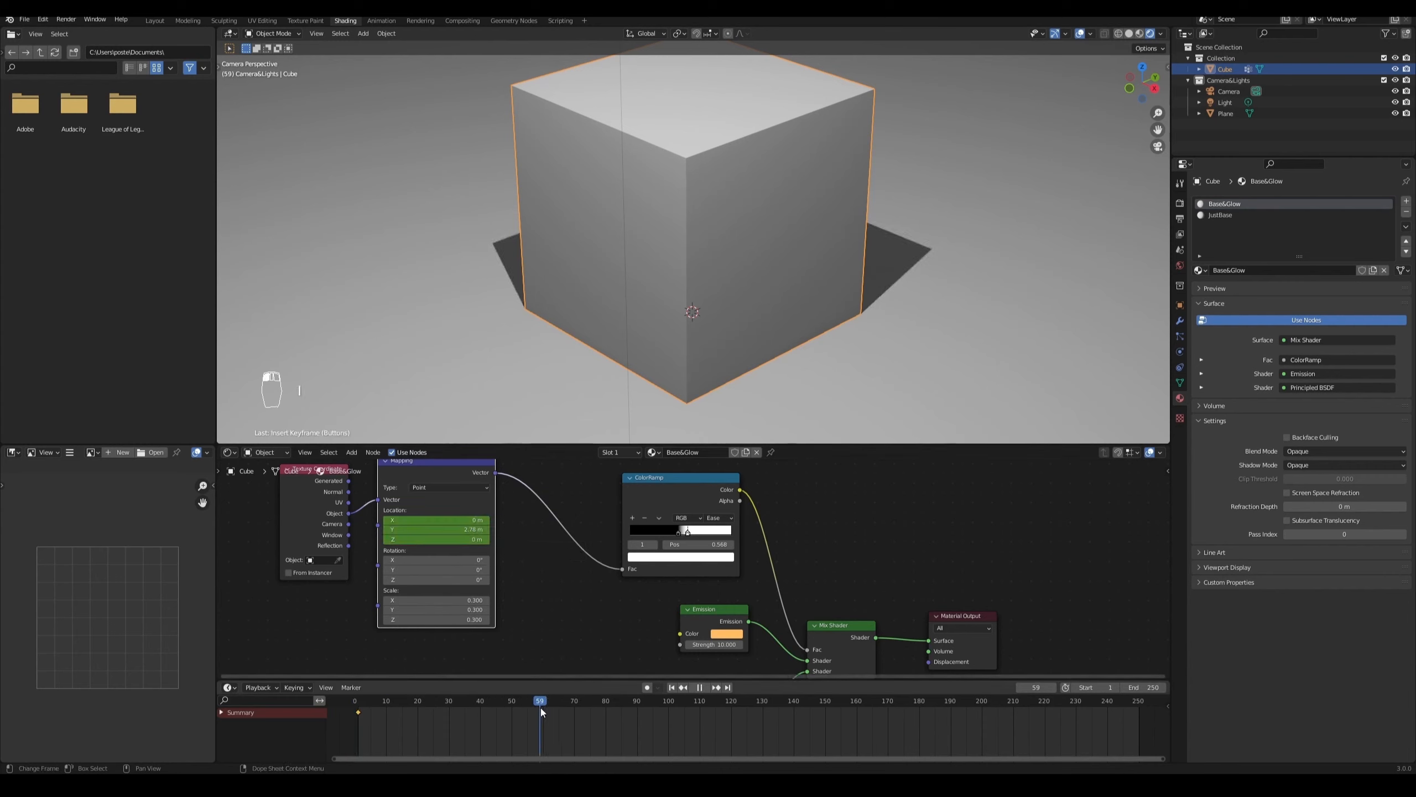
pyautogui.press('space')
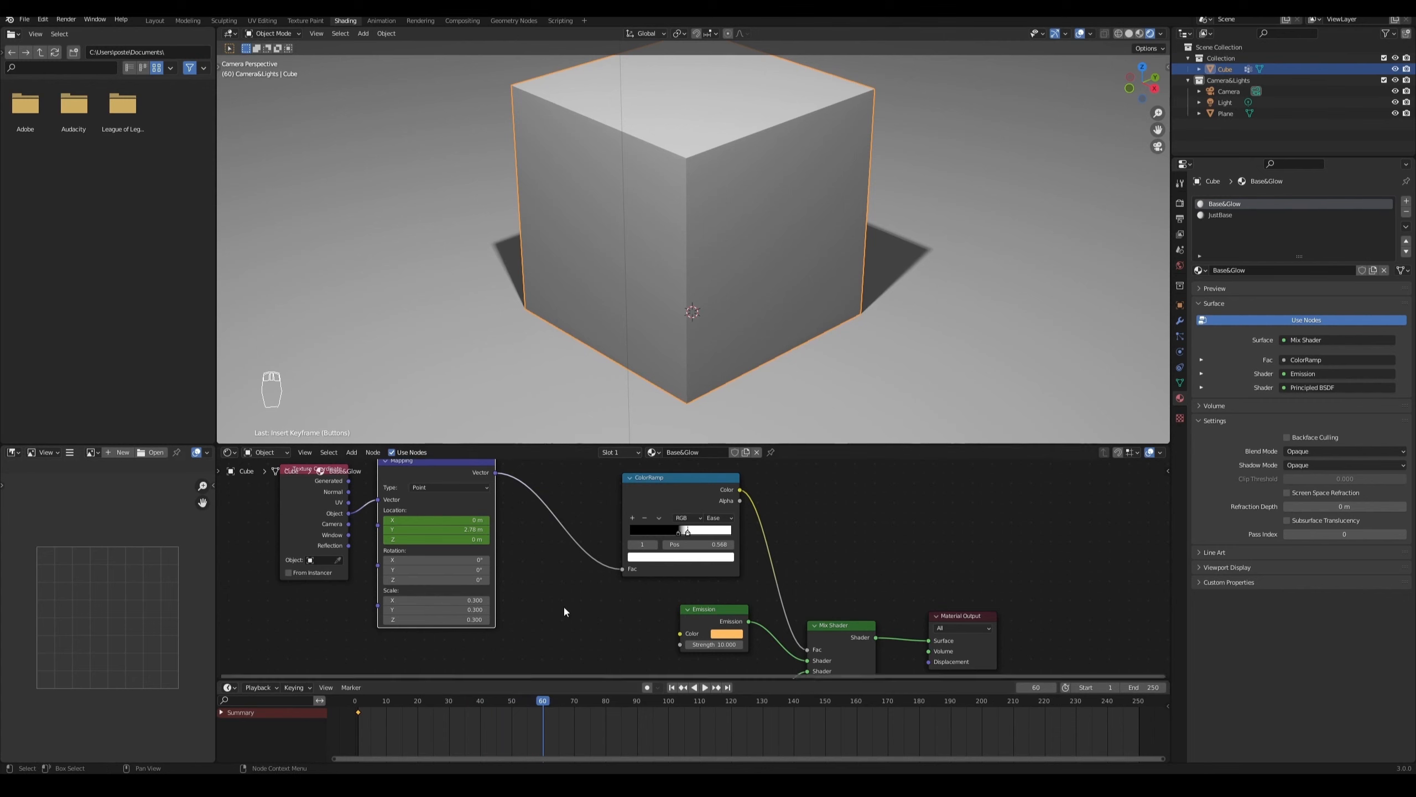
pyautogui.moveTo(476, 530)
pyautogui.mouseDown()
pyautogui.moveTo(510, 530)
pyautogui.moveTo(465, 530)
pyautogui.mouseUp()
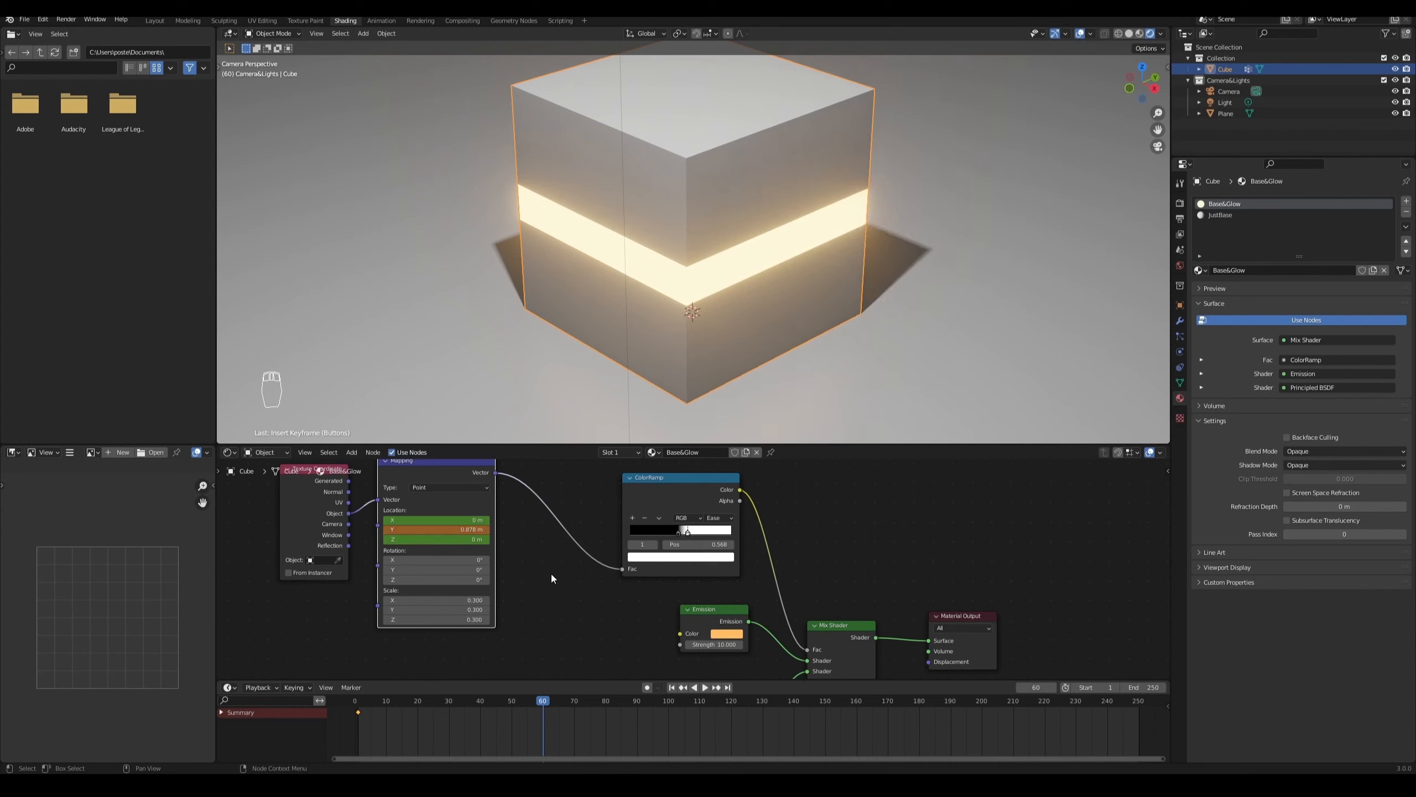
pyautogui.press('i')
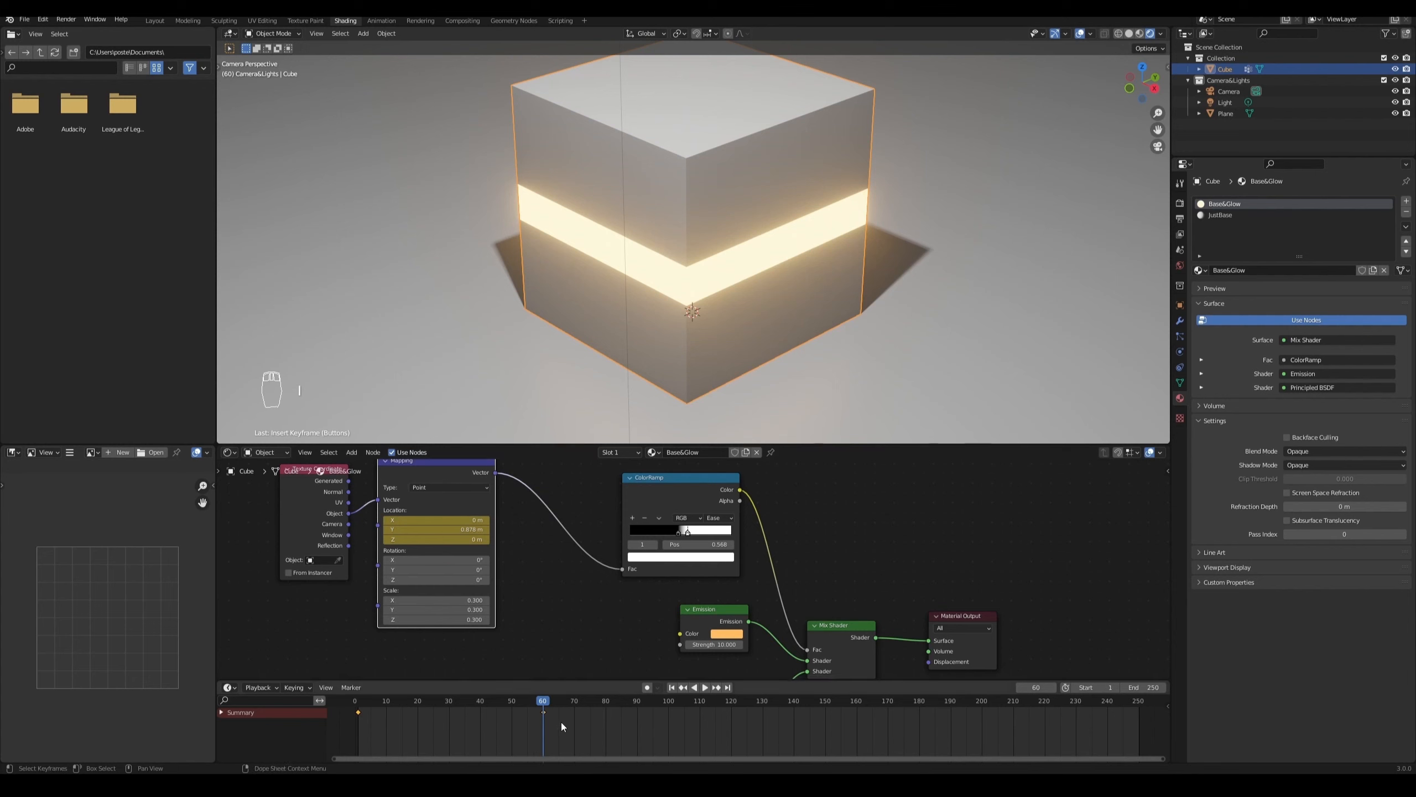
# Step: Try Exponential interpolation on the two Location keyframes and play back the glow animation
pyautogui.moveTo(564, 724); pyautogui.dragTo(351, 709)
pyautogui.rightClick(358, 712)
pyautogui.moveTo(354, 679)
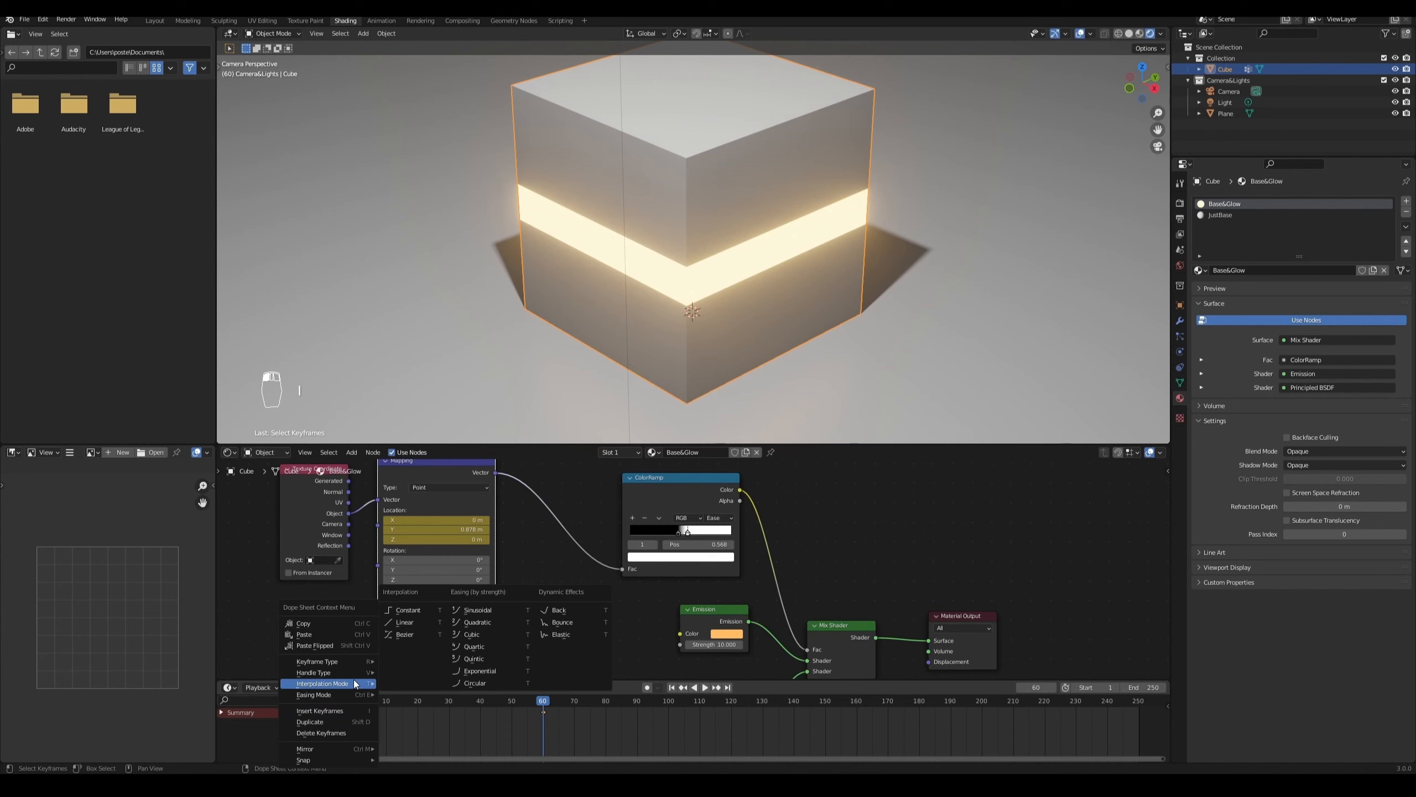
pyautogui.click(482, 669)
pyautogui.press('space')
pyautogui.click(374, 713)
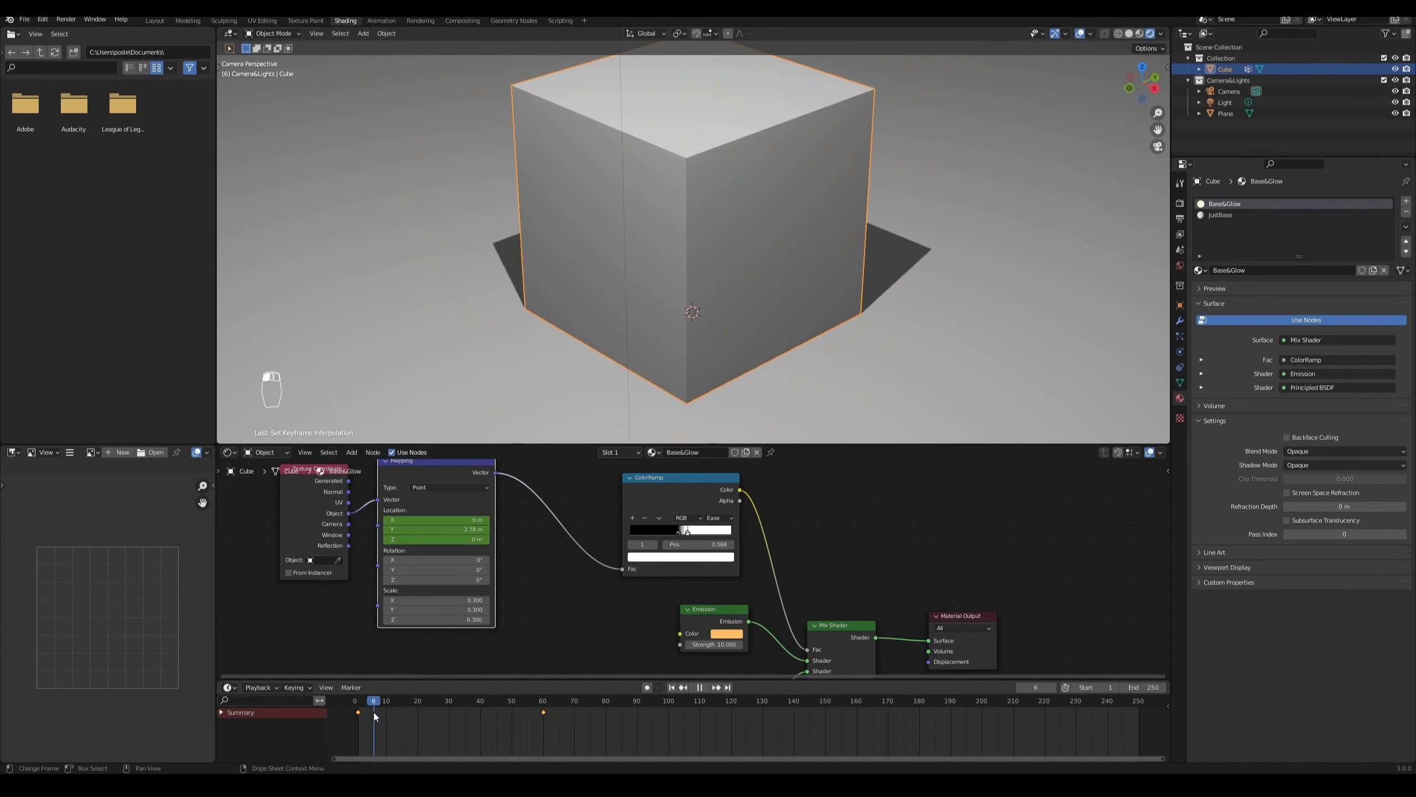
pyautogui.press('space')
pyautogui.press('space')
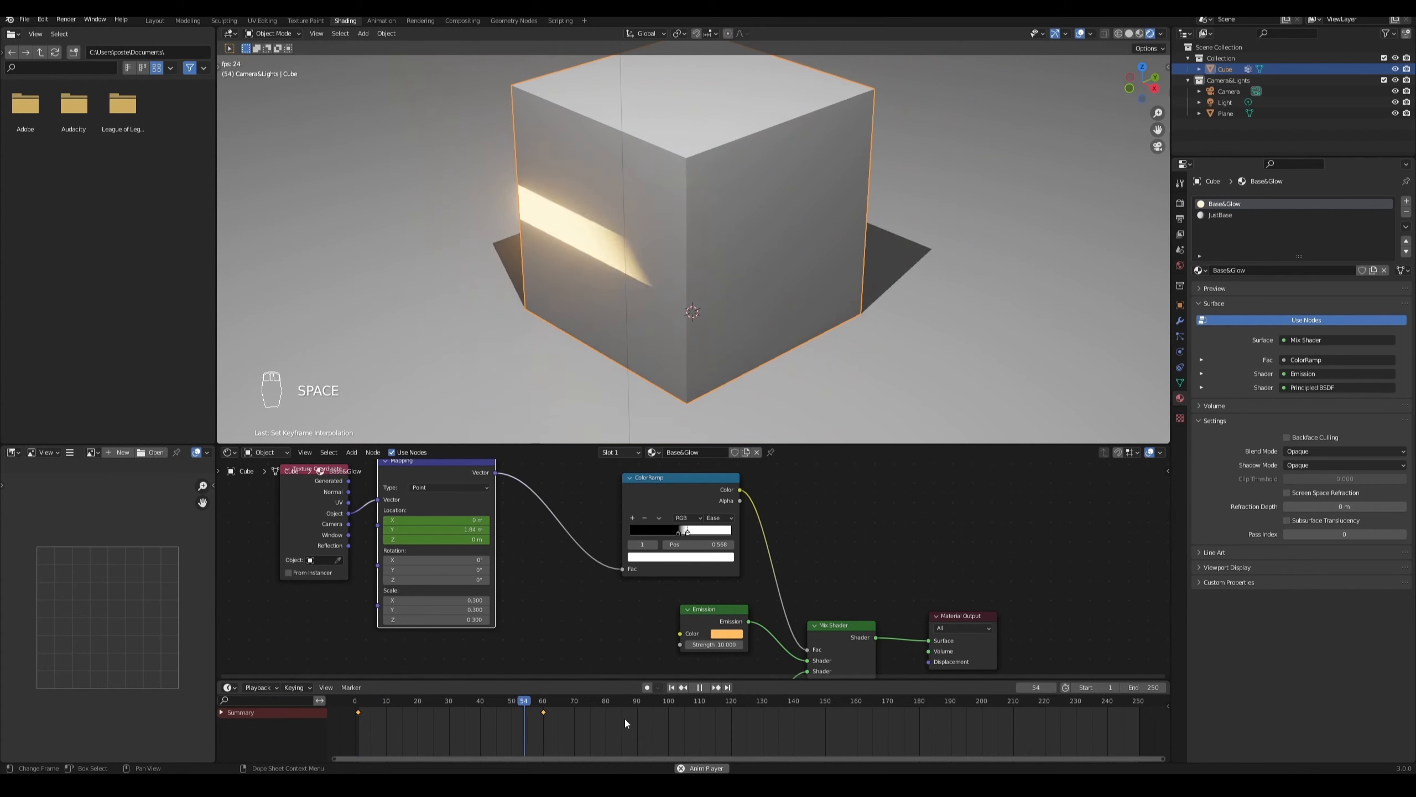
pyautogui.press('space')
pyautogui.moveTo(634, 702); pyautogui.dragTo(370, 715)
pyautogui.press('space')
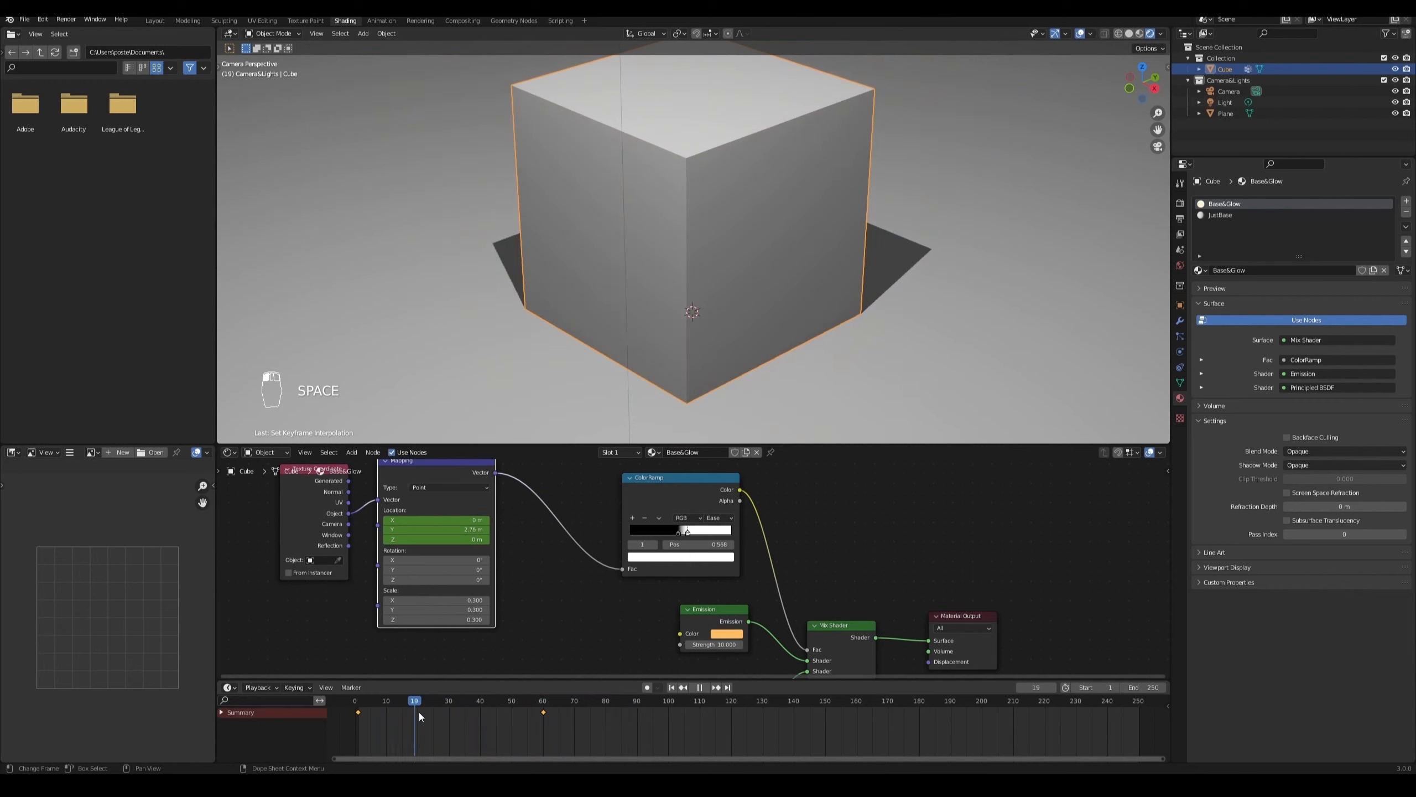
pyautogui.moveTo(468, 713); pyautogui.dragTo(509, 708)
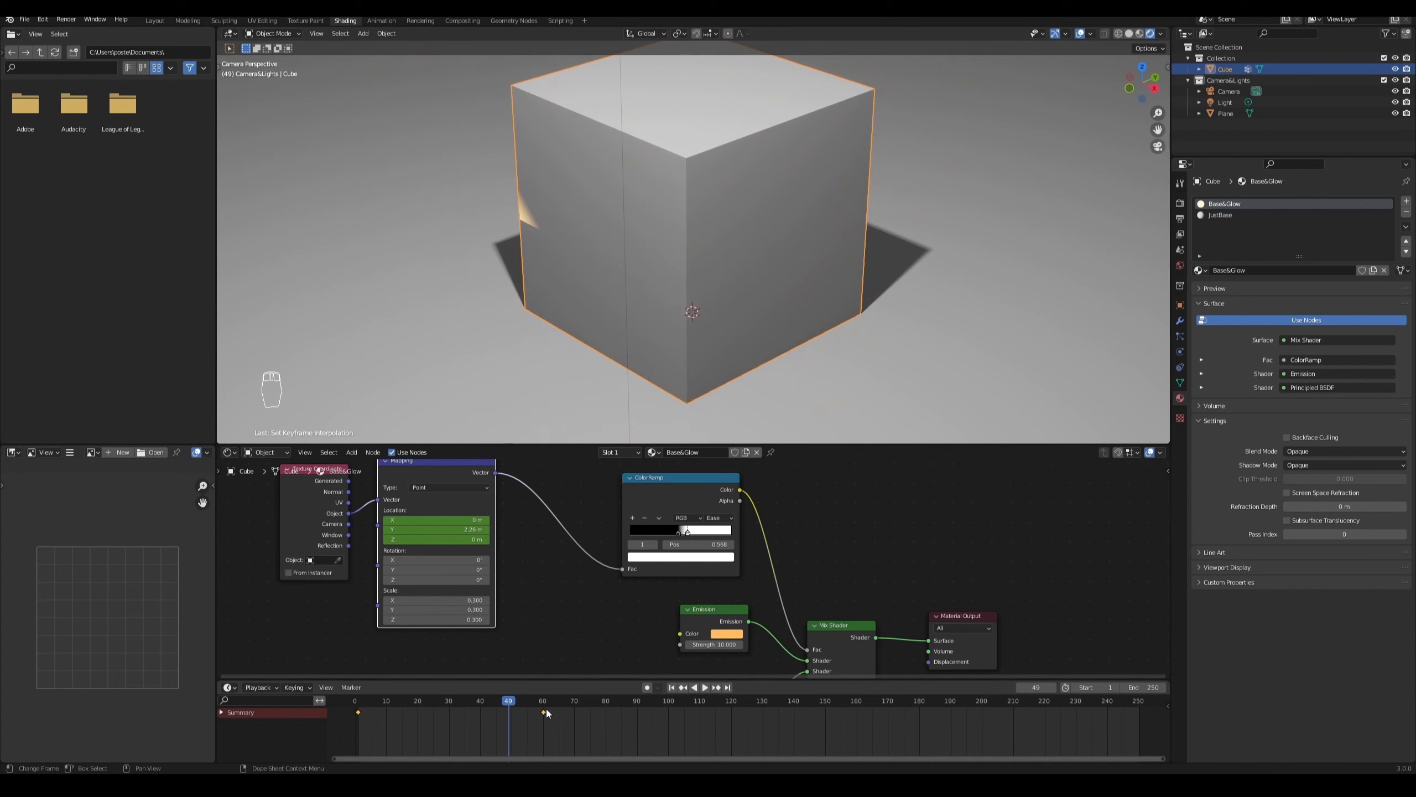
# Step: Set the interpolation mode of the two Location keyframes to Linear
pyautogui.rightClick(545, 711)
pyautogui.moveTo(538, 684)
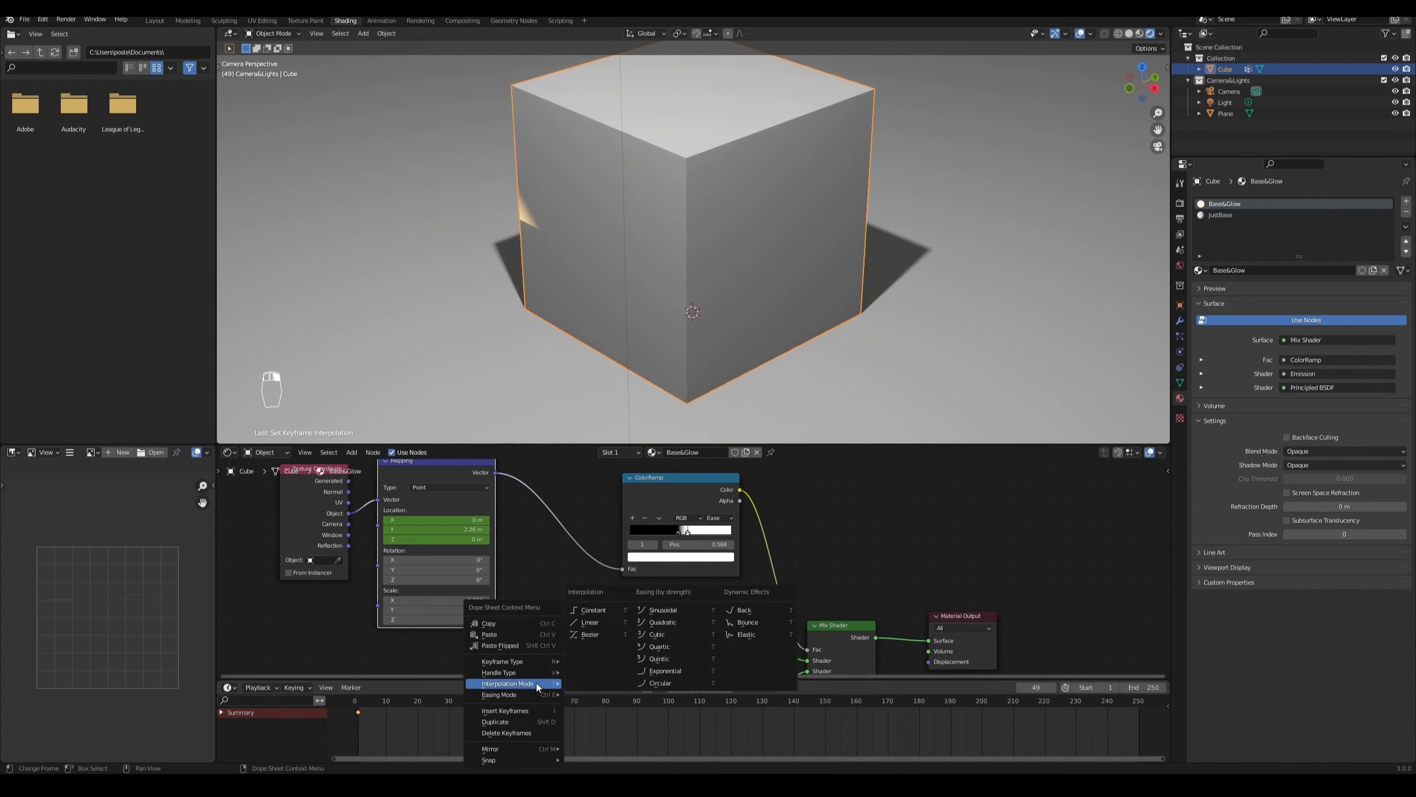
pyautogui.click(599, 621)
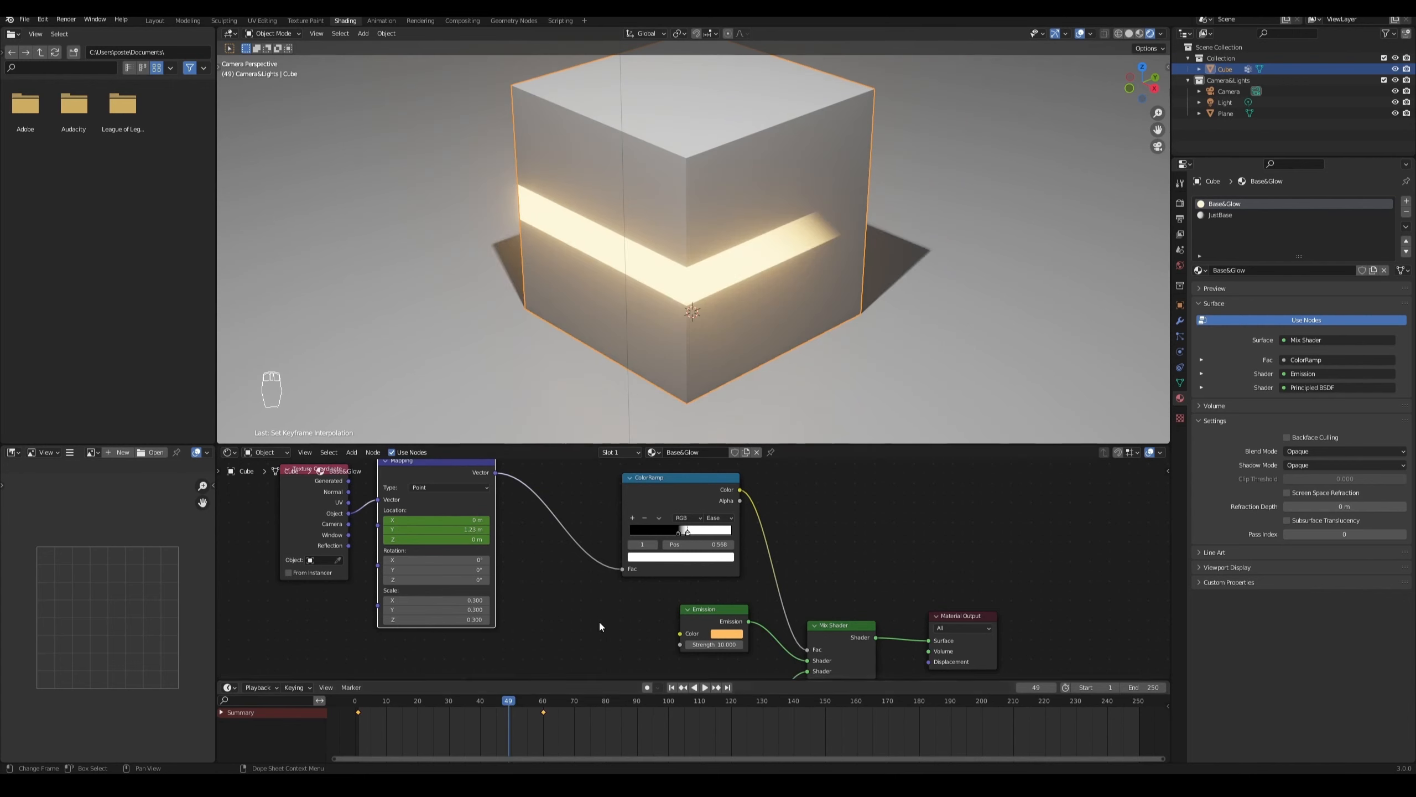
# Step: Try a negative Rotation Y in the Mapping node at frame 30, and undo it
pyautogui.moveTo(506, 702); pyautogui.dragTo(450, 706)
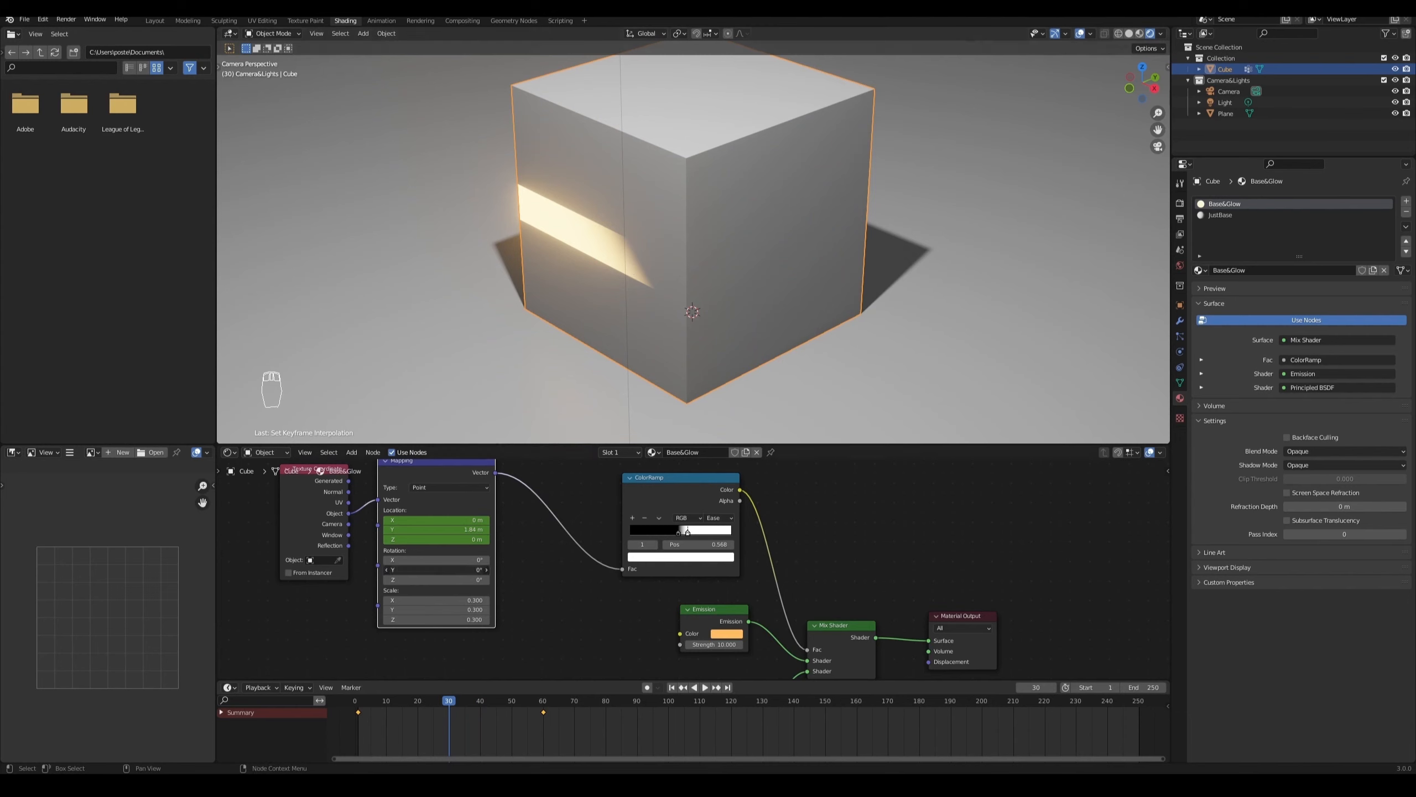
pyautogui.moveTo(437, 570); pyautogui.dragTo(380, 570)
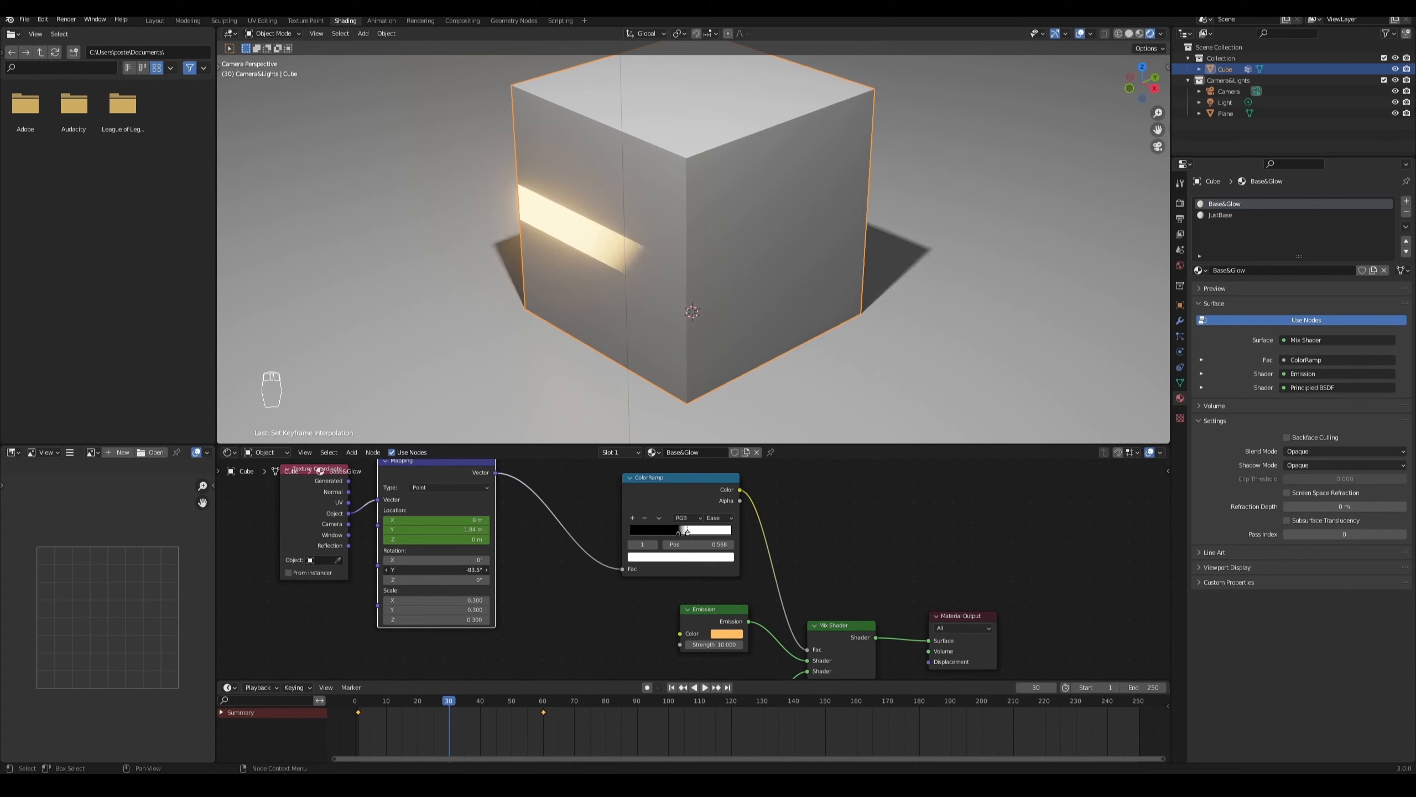
pyautogui.hotkey('ctrl', 'z')
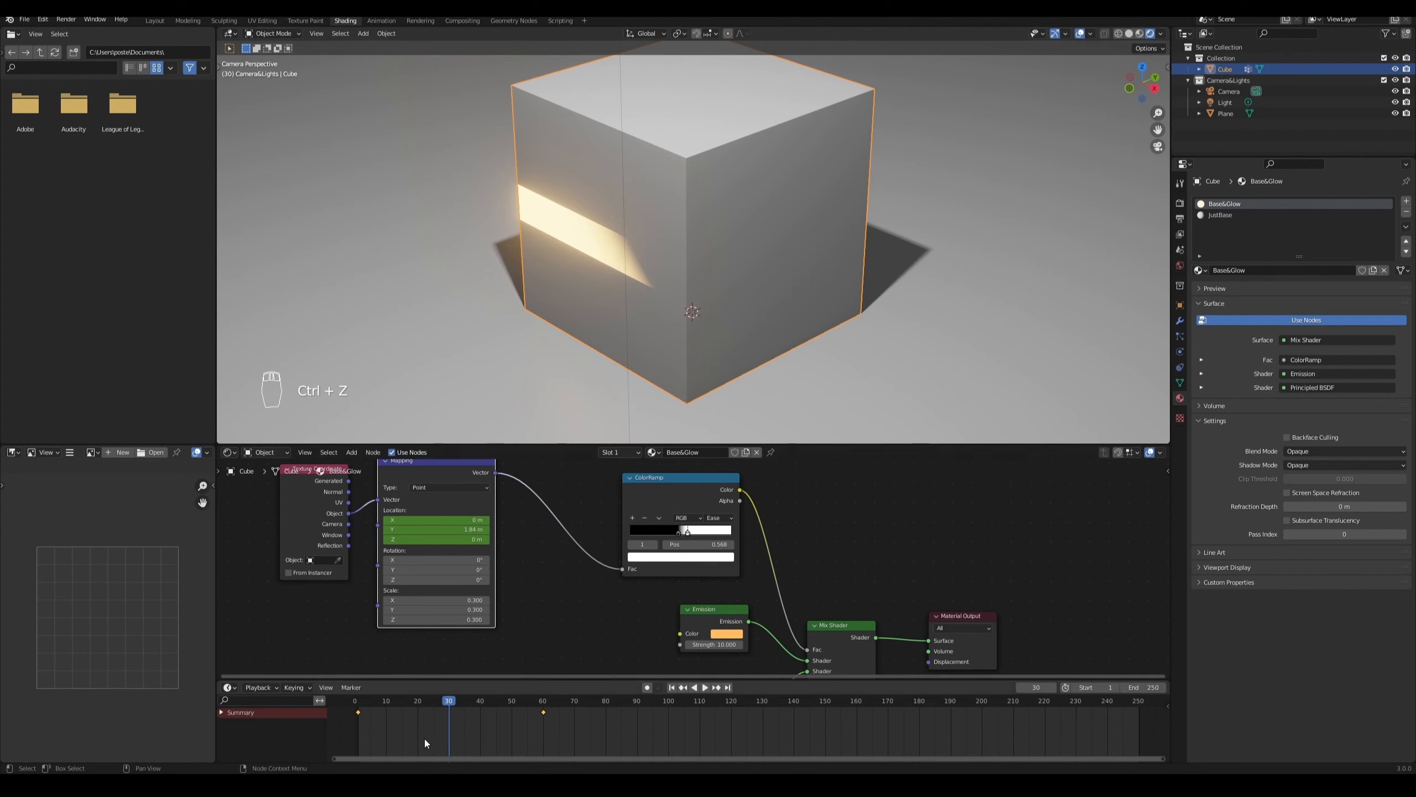
# Step: Keyframe the Mapping node's Rotation at 0° on frame 1 and with Rotation Y at about -74.3° on frame 30
pyautogui.moveTo(449, 713); pyautogui.dragTo(358, 712)
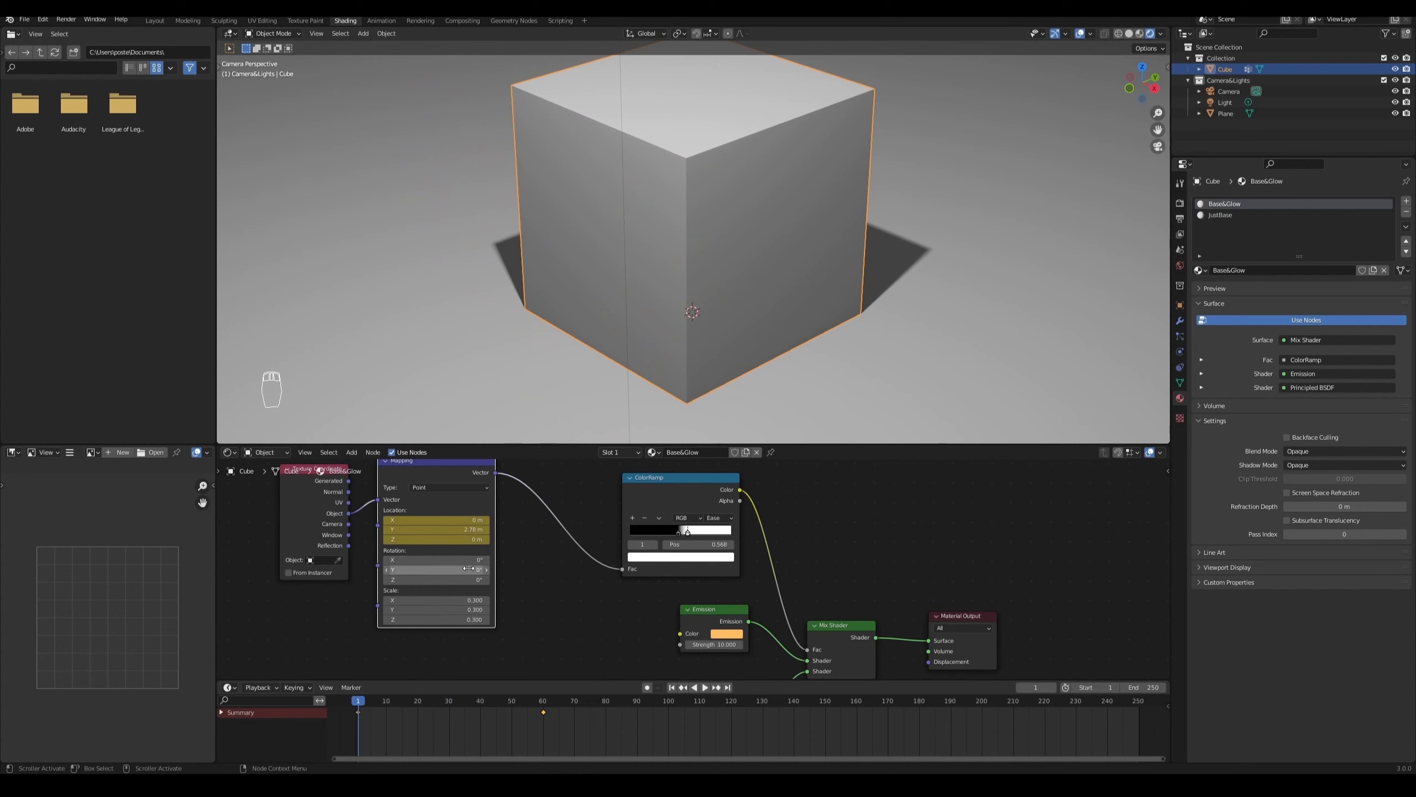
pyautogui.press('i')
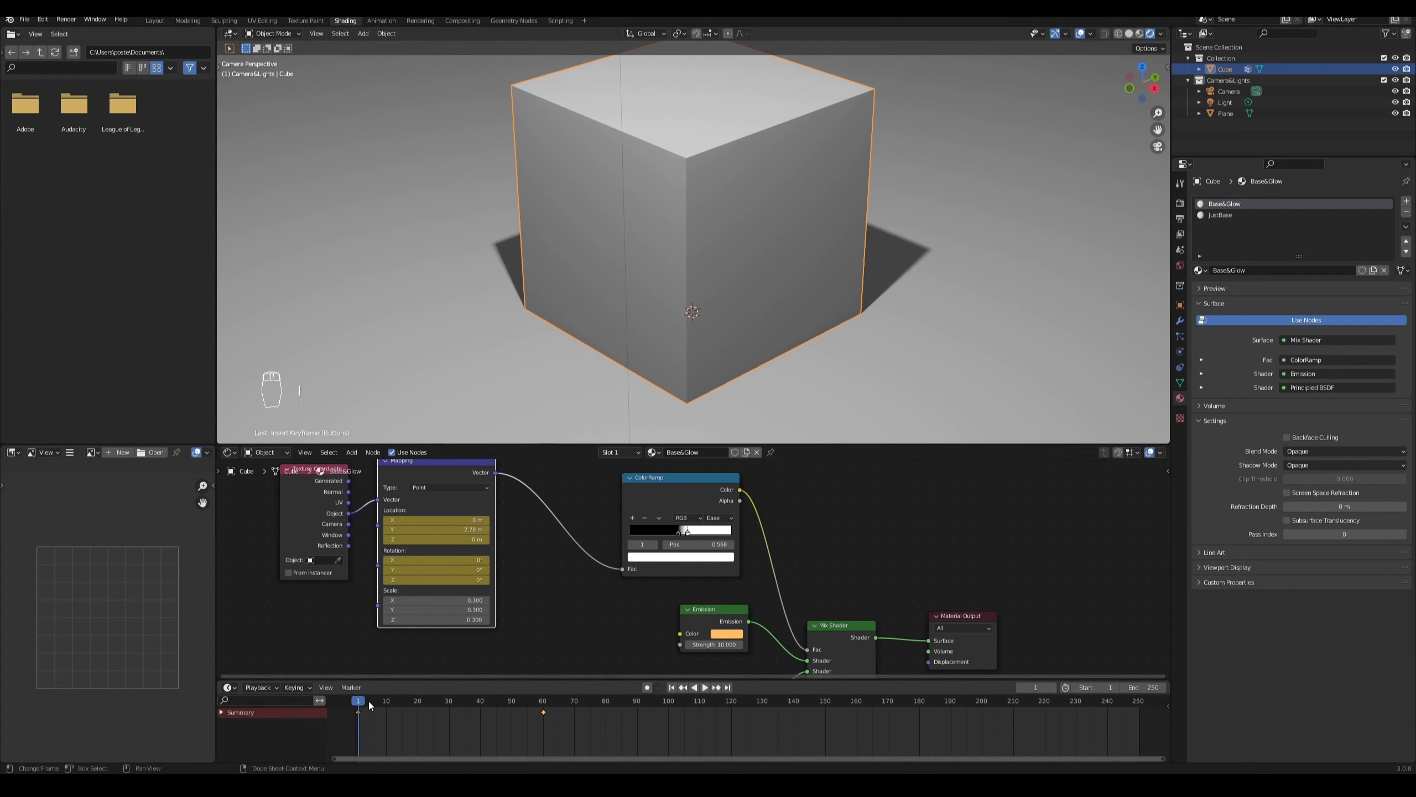
pyautogui.moveTo(360, 702); pyautogui.dragTo(451, 721)
pyautogui.moveTo(436, 569); pyautogui.dragTo(387, 570)
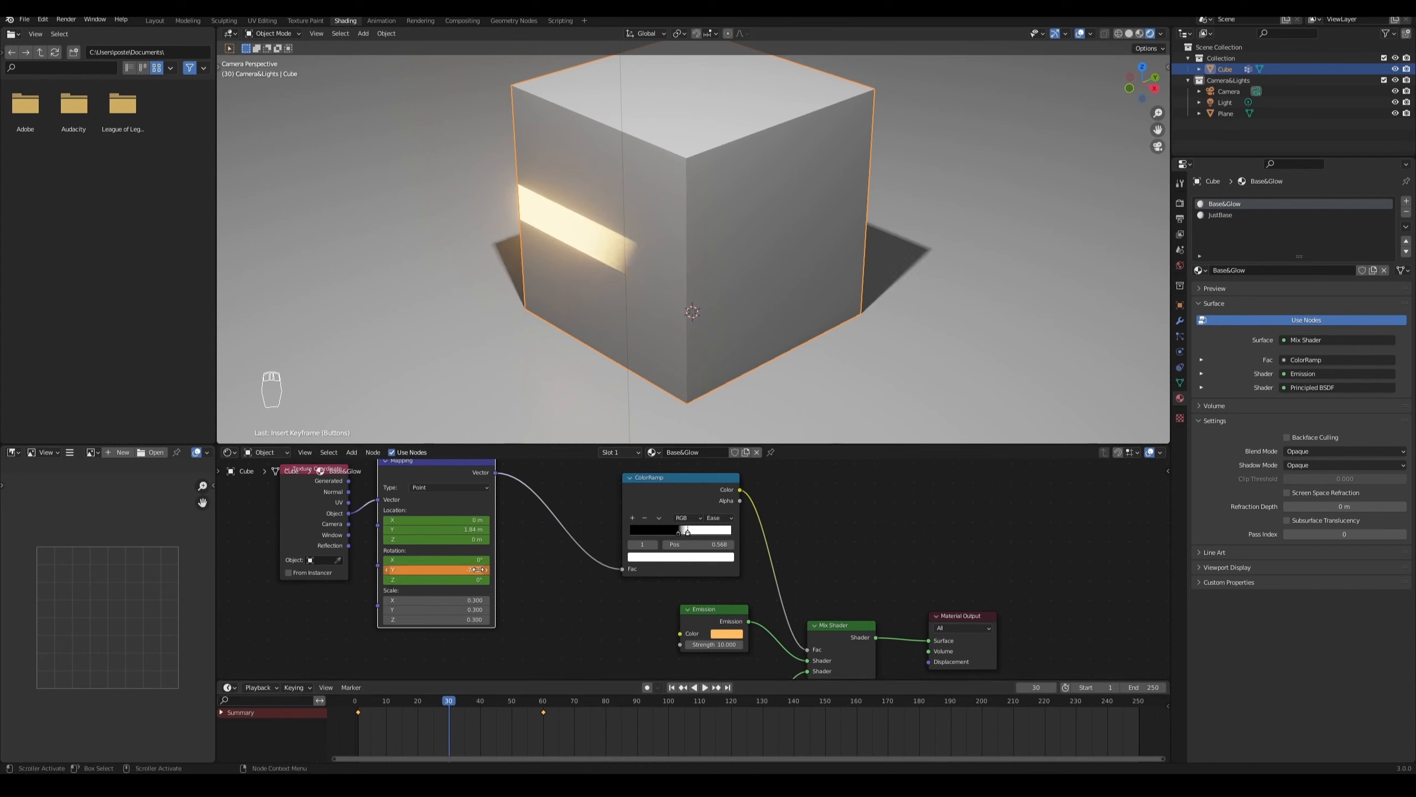
pyautogui.press('i')
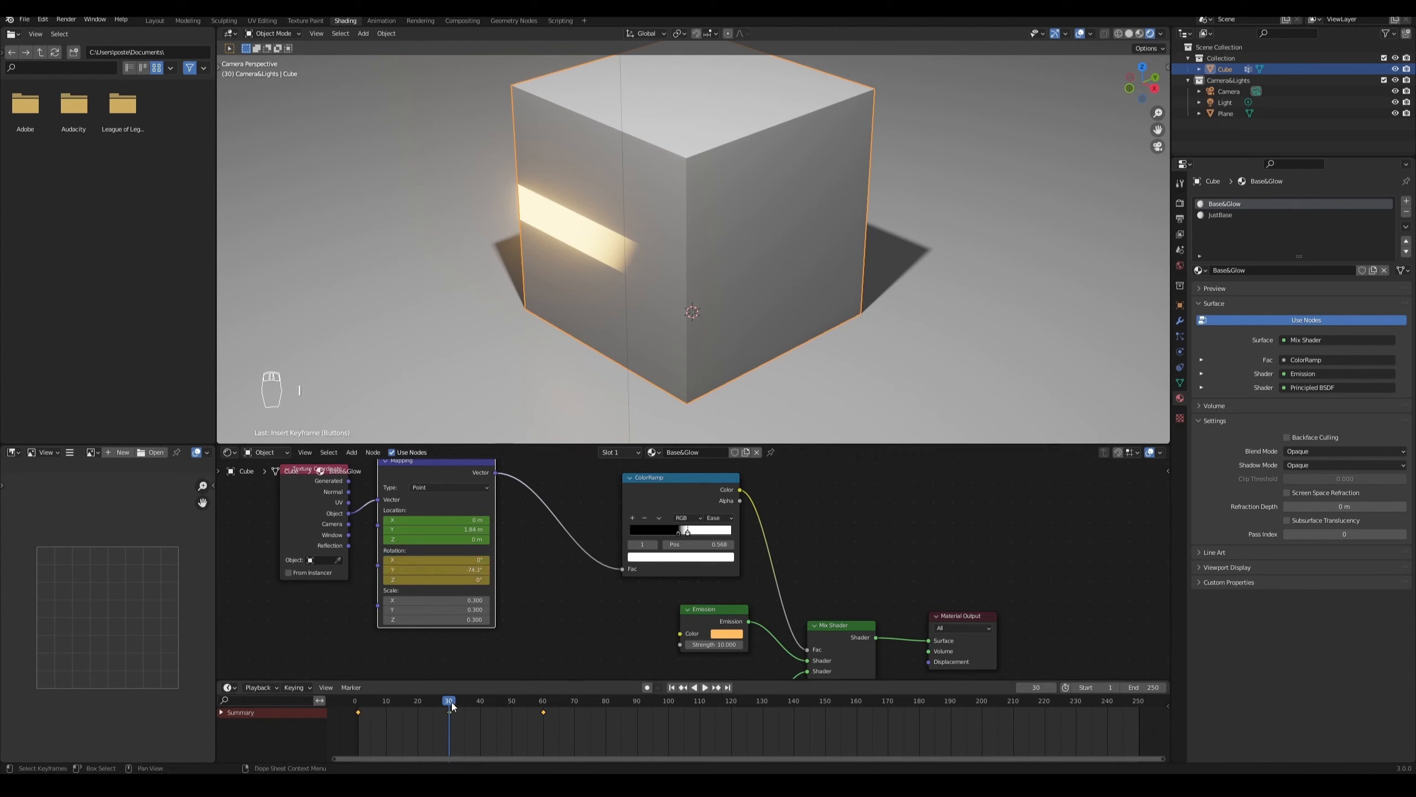
# Step: At frame 60, set the Mapping node's Rotation Y to 0° and keyframe Rotation
pyautogui.moveTo(451, 702); pyautogui.dragTo(544, 723)
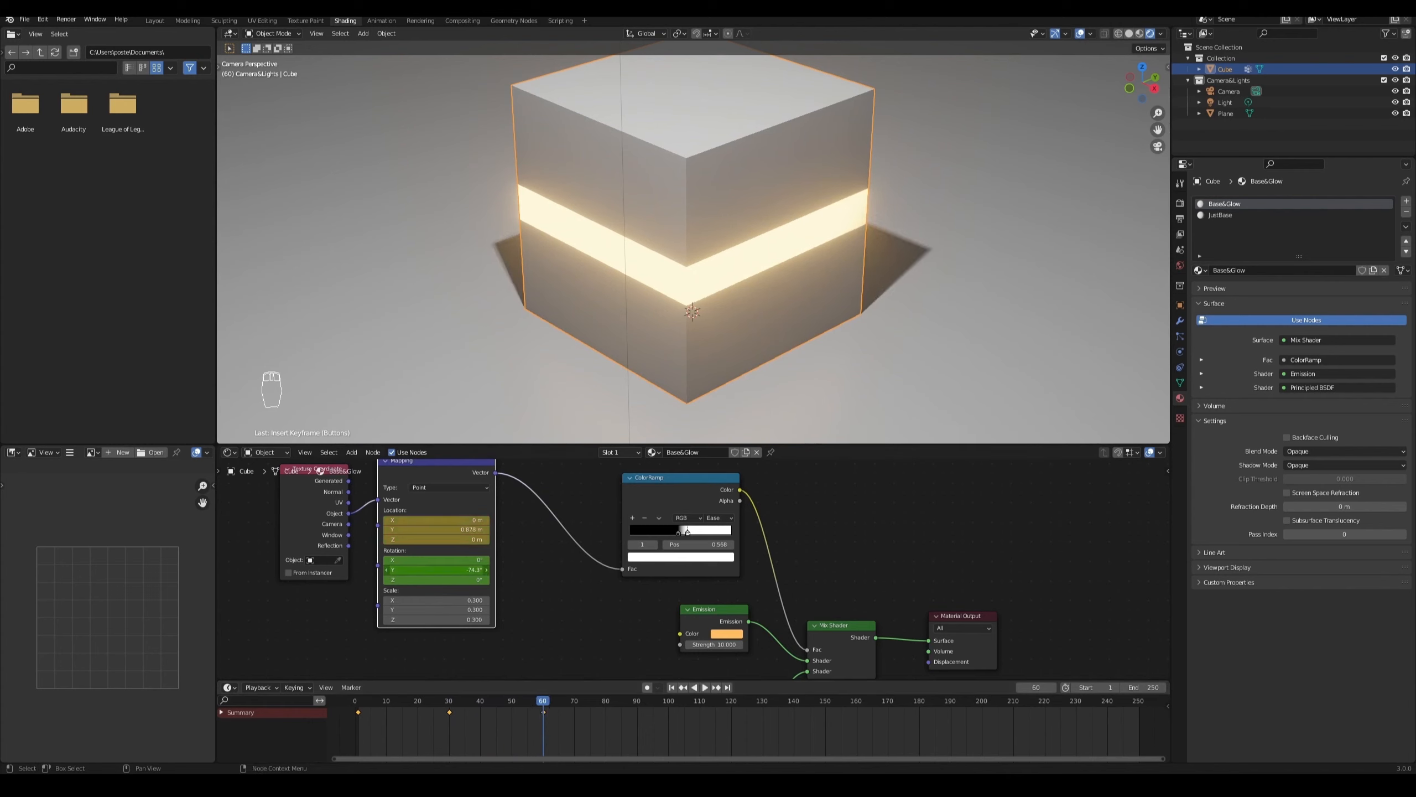
pyautogui.click(473, 570)
pyautogui.write('0')
pyautogui.press('Return')
pyautogui.press('i')
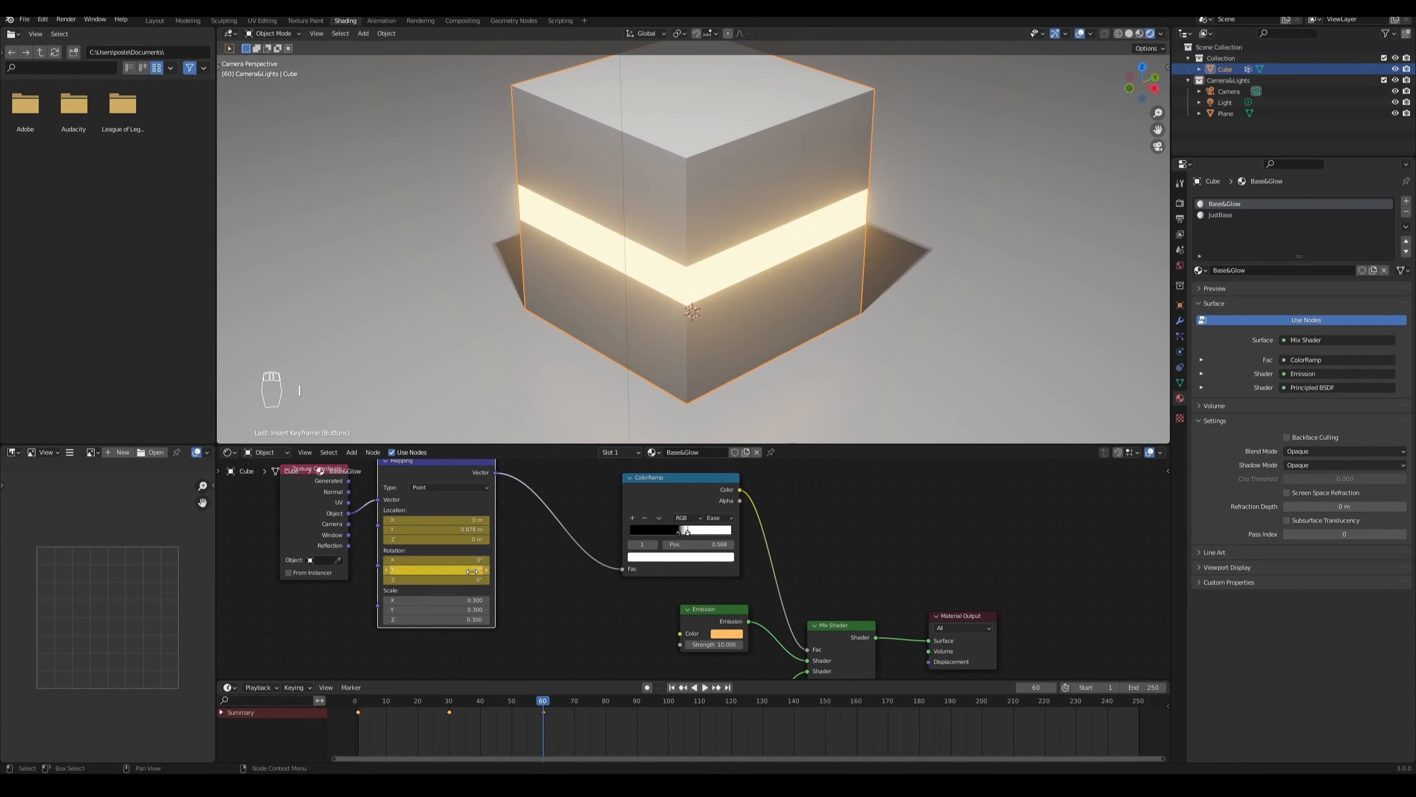
# Step: Play the glow animation from frame 1 and check the full camera framing of the cube
pyautogui.moveTo(542, 698); pyautogui.dragTo(357, 686)
pyautogui.press('space')
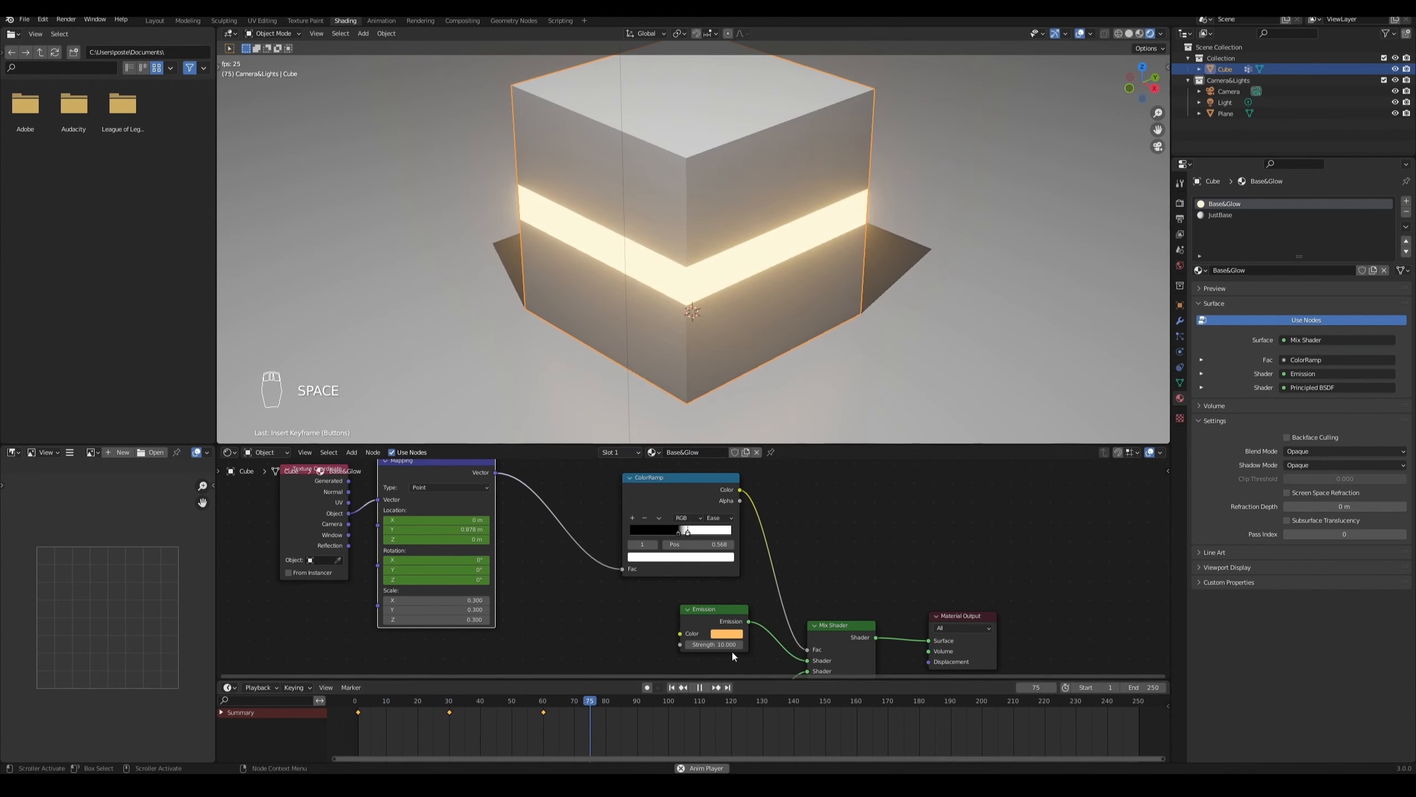
pyautogui.press('space')
pyautogui.press('KP_0')
pyautogui.scroll(-3, 905, 236)
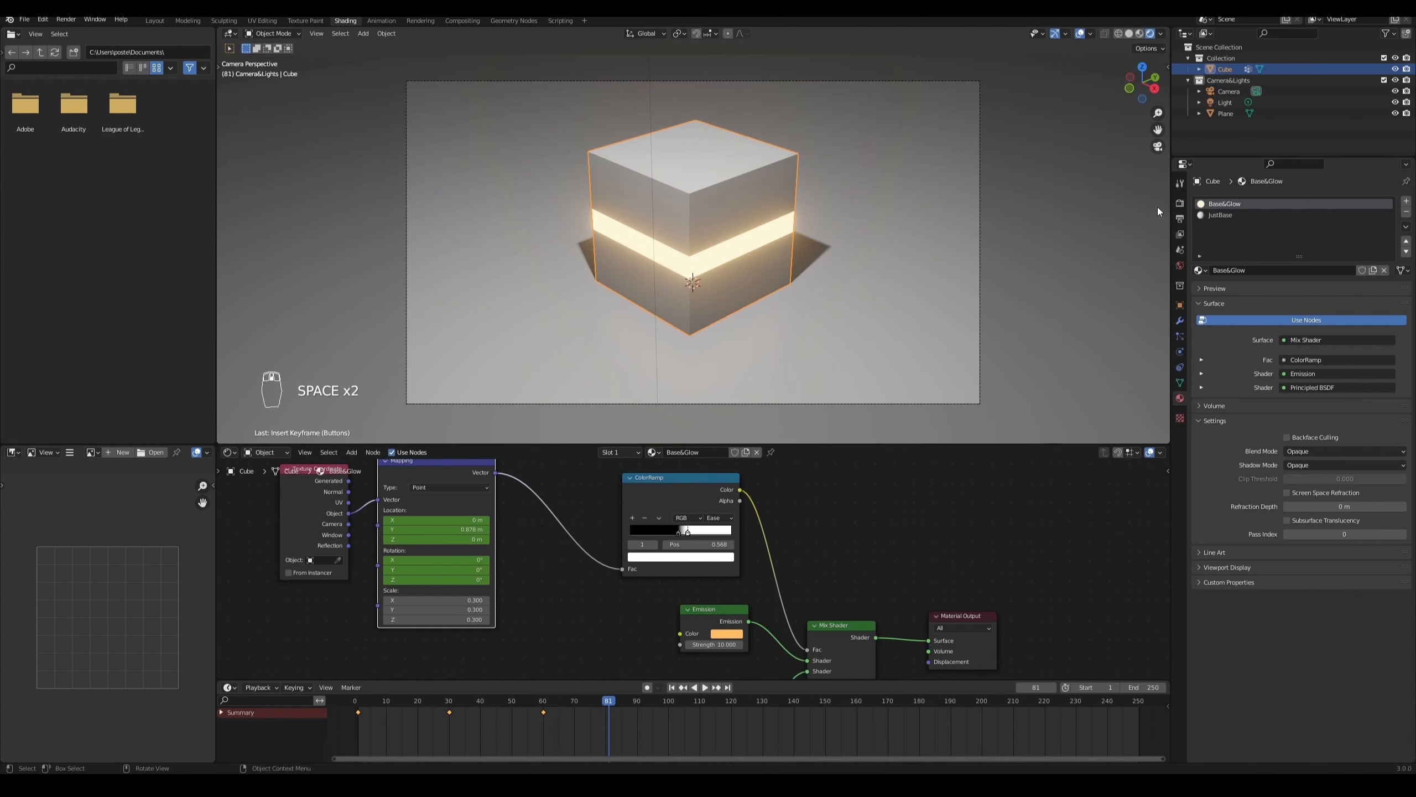
# Step: Review the Bloom and Shadows settings of the Eevee render
pyautogui.click(1181, 204)
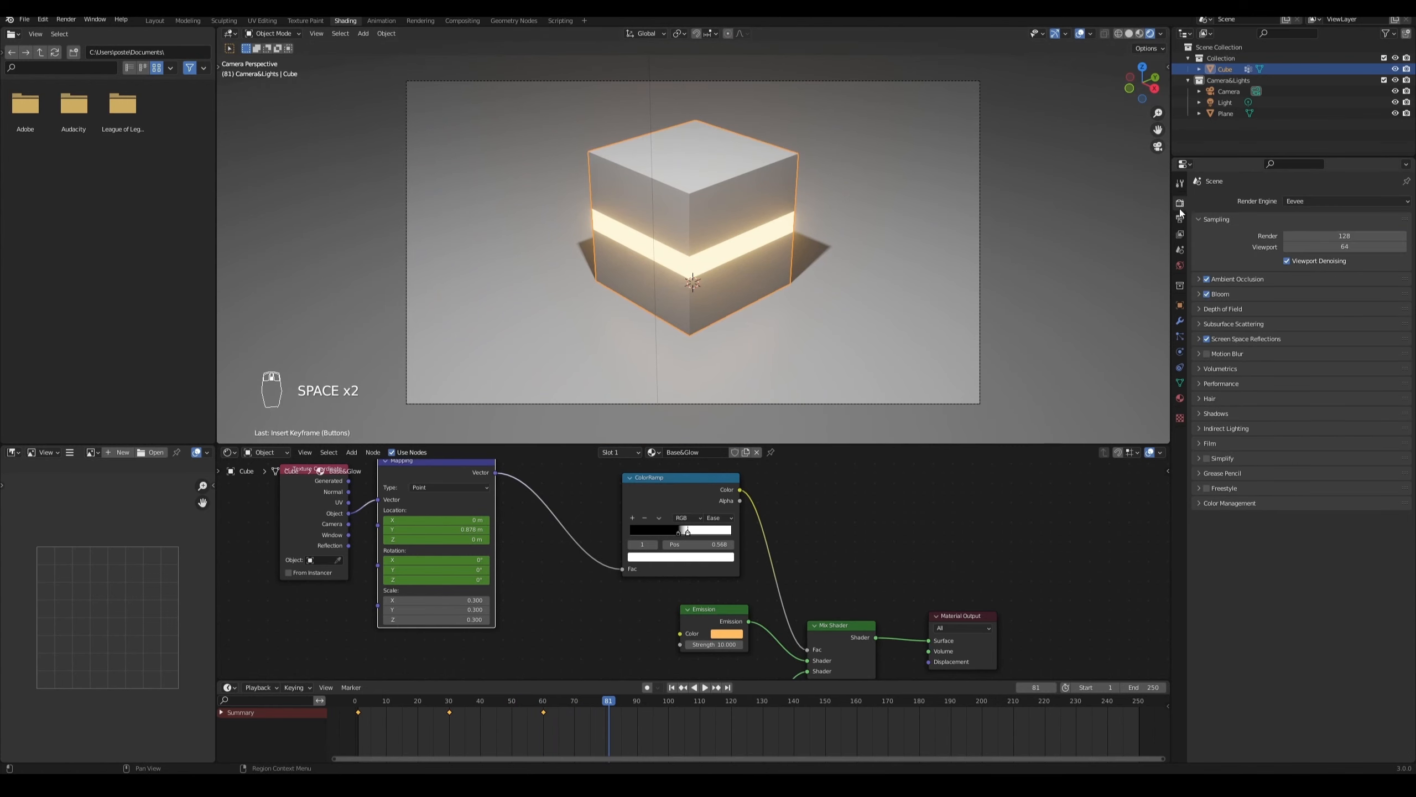
pyautogui.click(1199, 293)
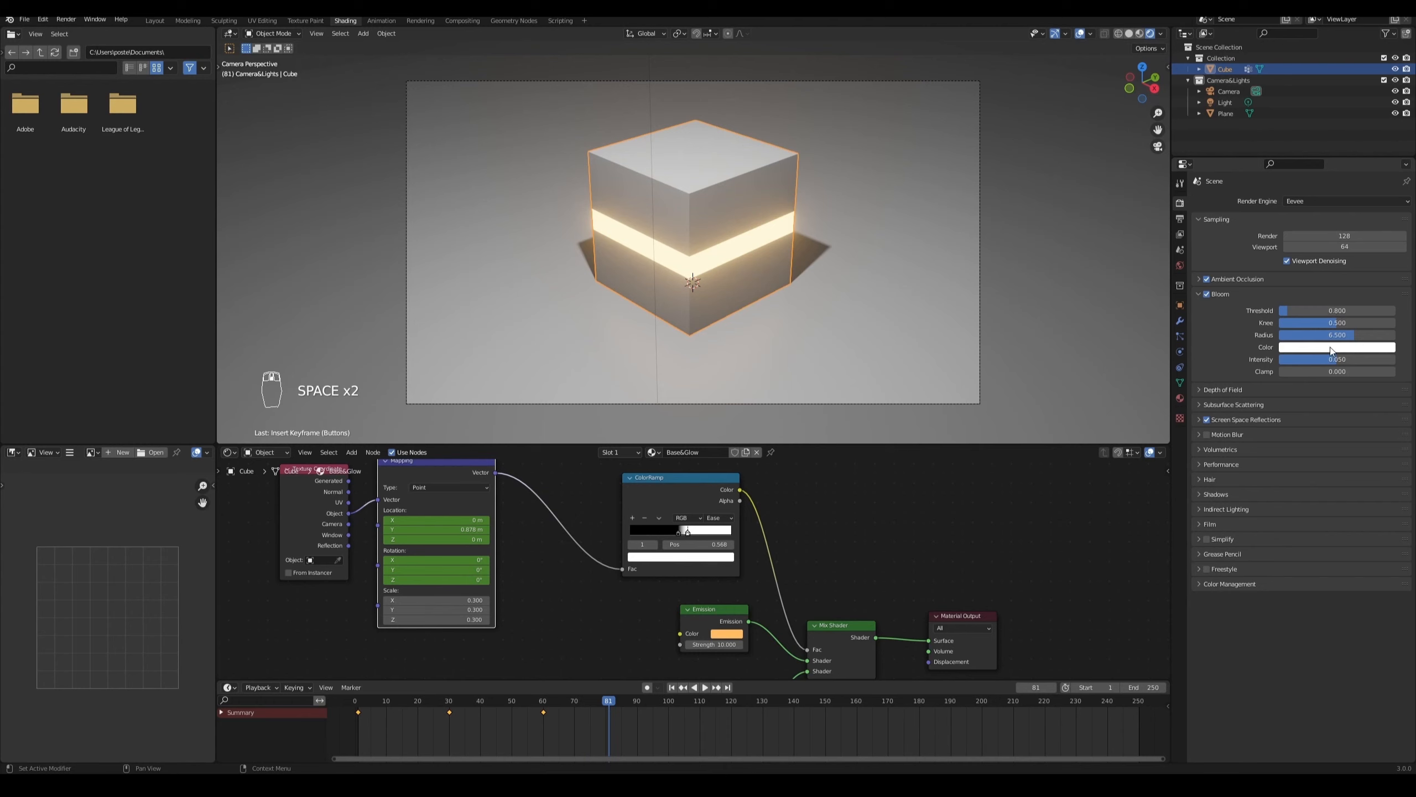
pyautogui.click(1200, 293)
pyautogui.click(1201, 415)
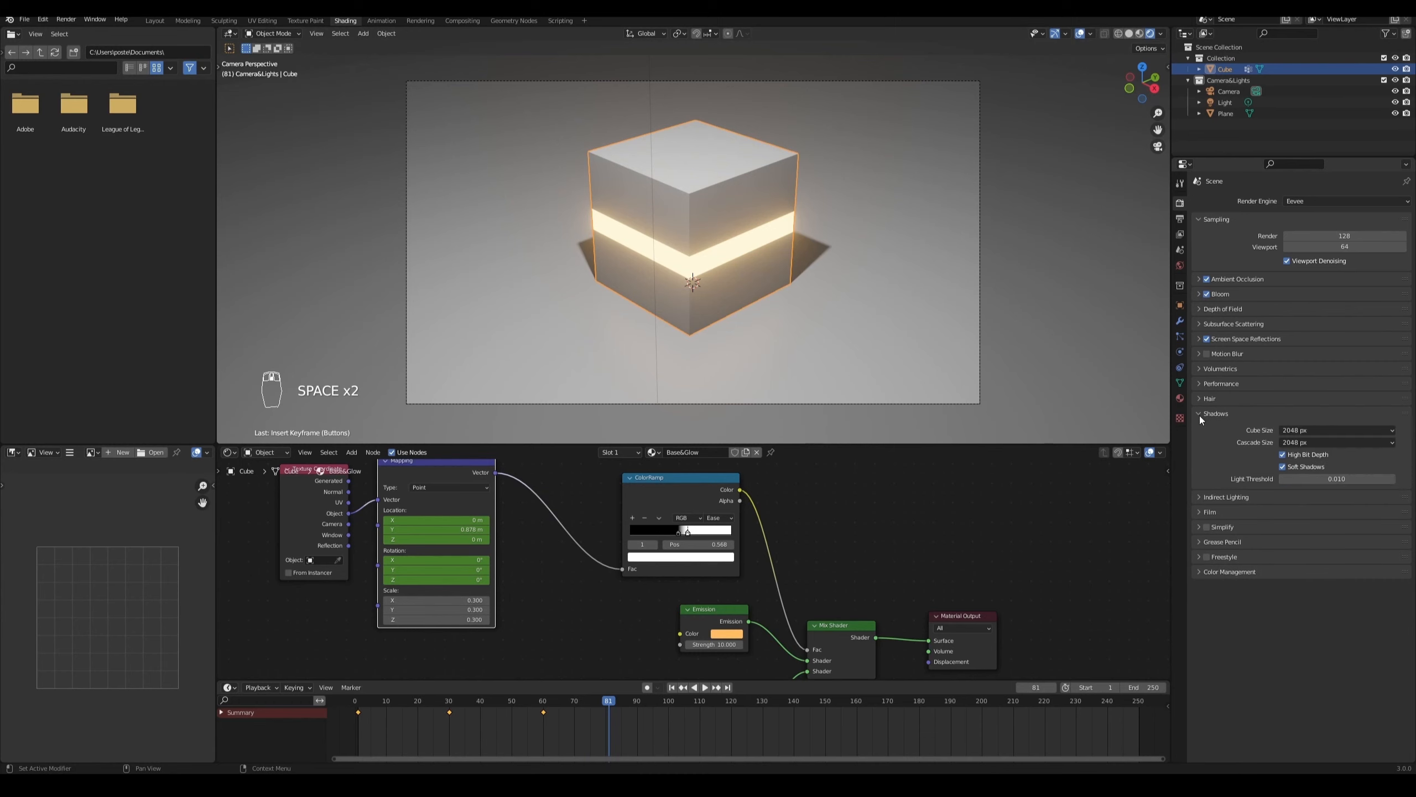
pyautogui.click(1200, 415)
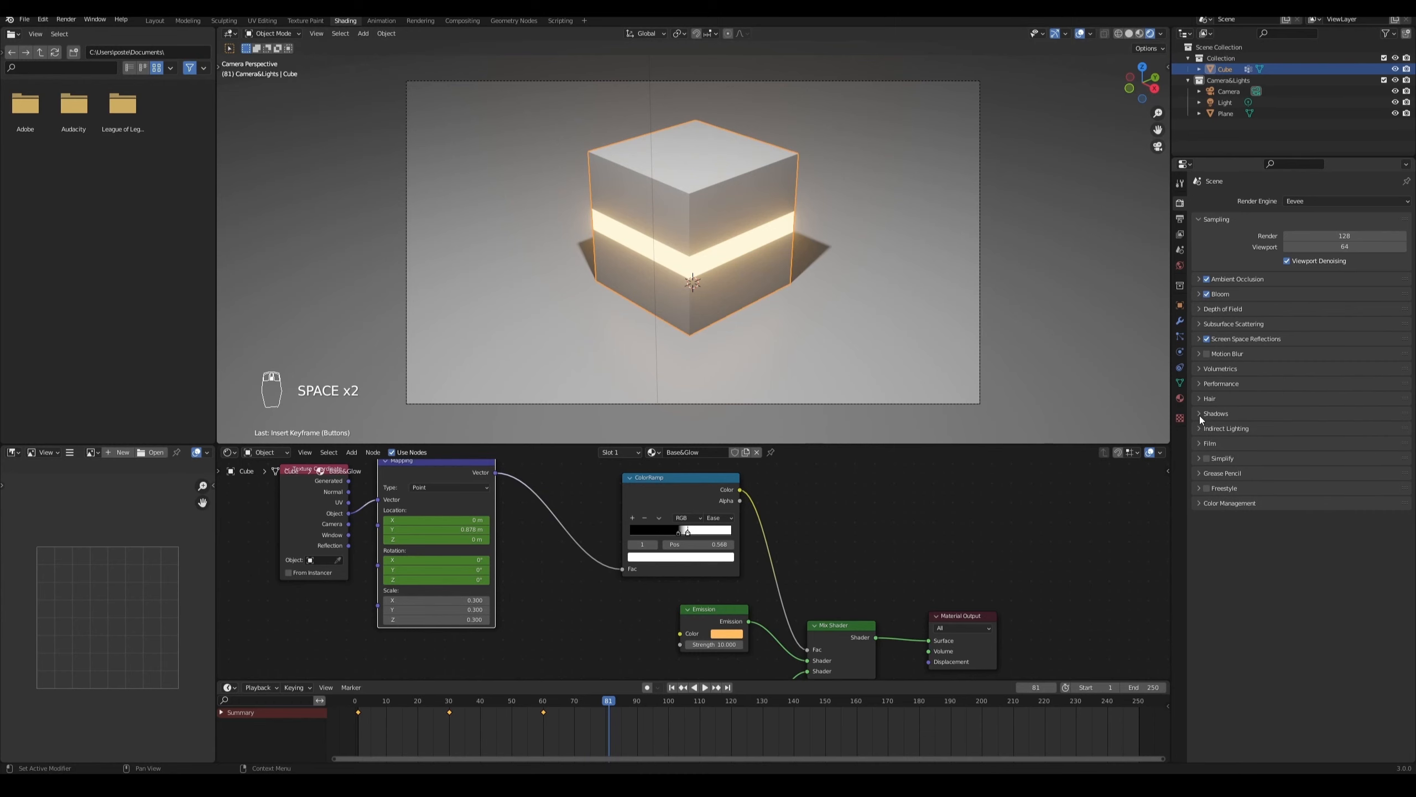
# Step: Try a Resolution X of 1080 px for a square output frame, and undo the change
pyautogui.click(1180, 218)
pyautogui.click(1346, 214)
pyautogui.write('1080')
pyautogui.press('Return')
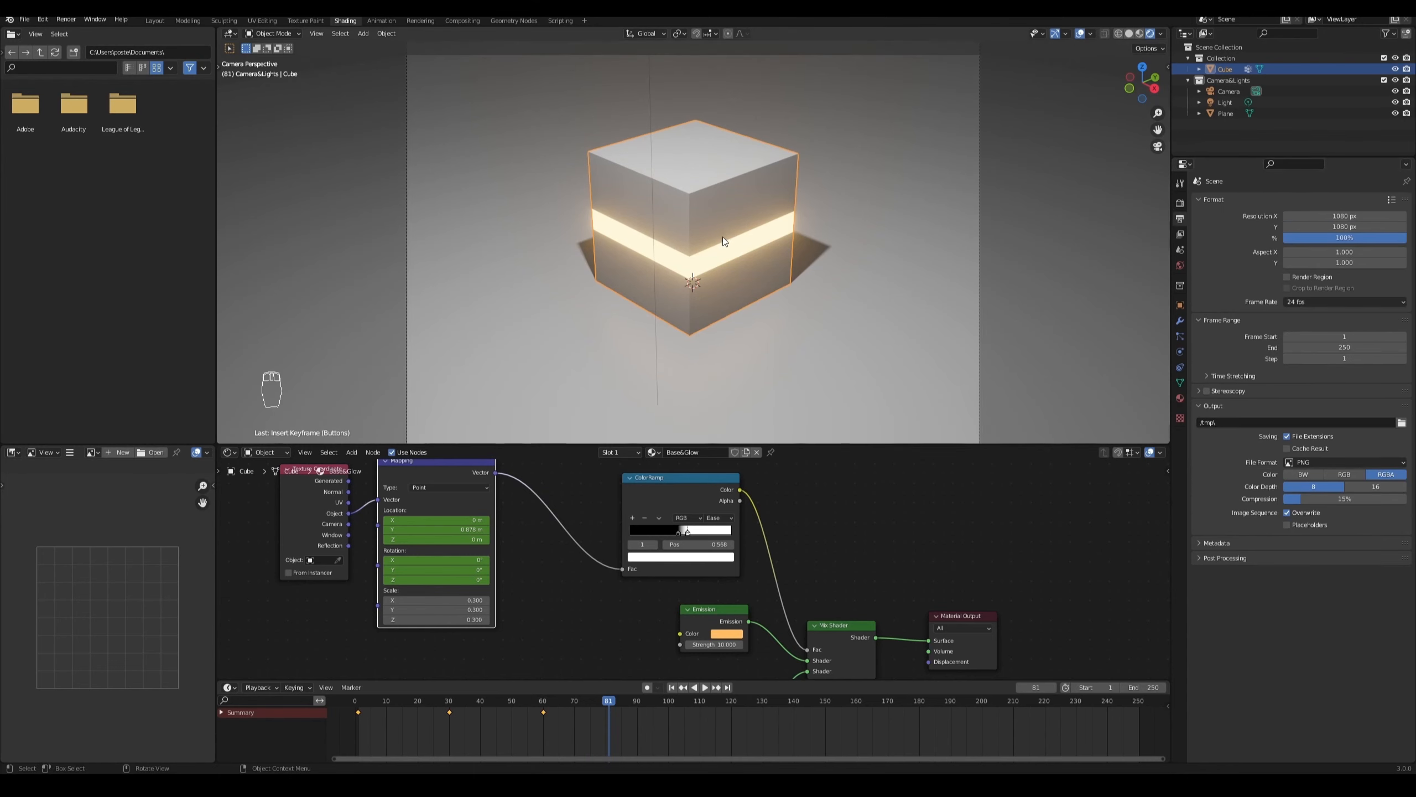
pyautogui.scroll(-3, 720, 237)
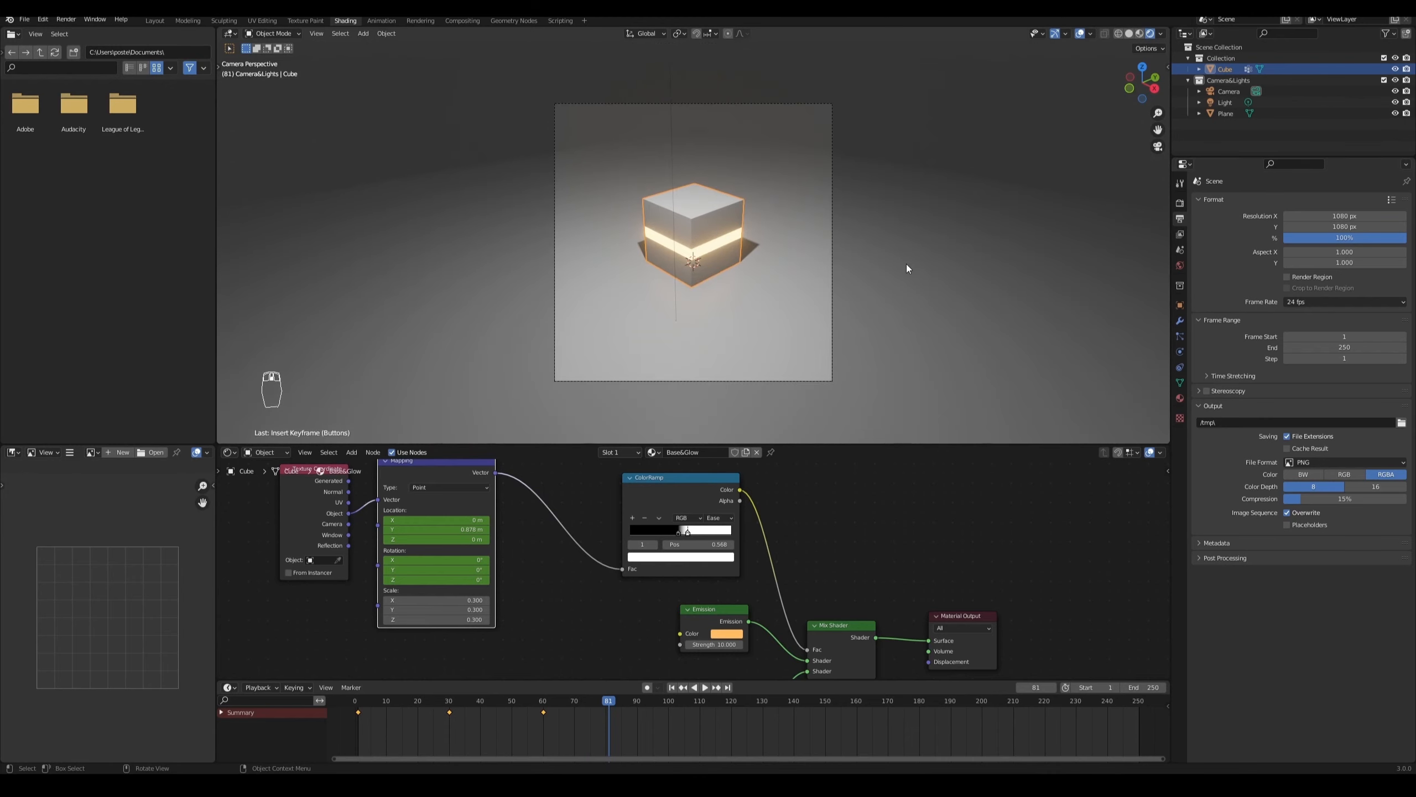
pyautogui.hotkey('ctrl', 'z')
# Step: Set the output frame rate to 30 fps
pyautogui.click(1326, 302)
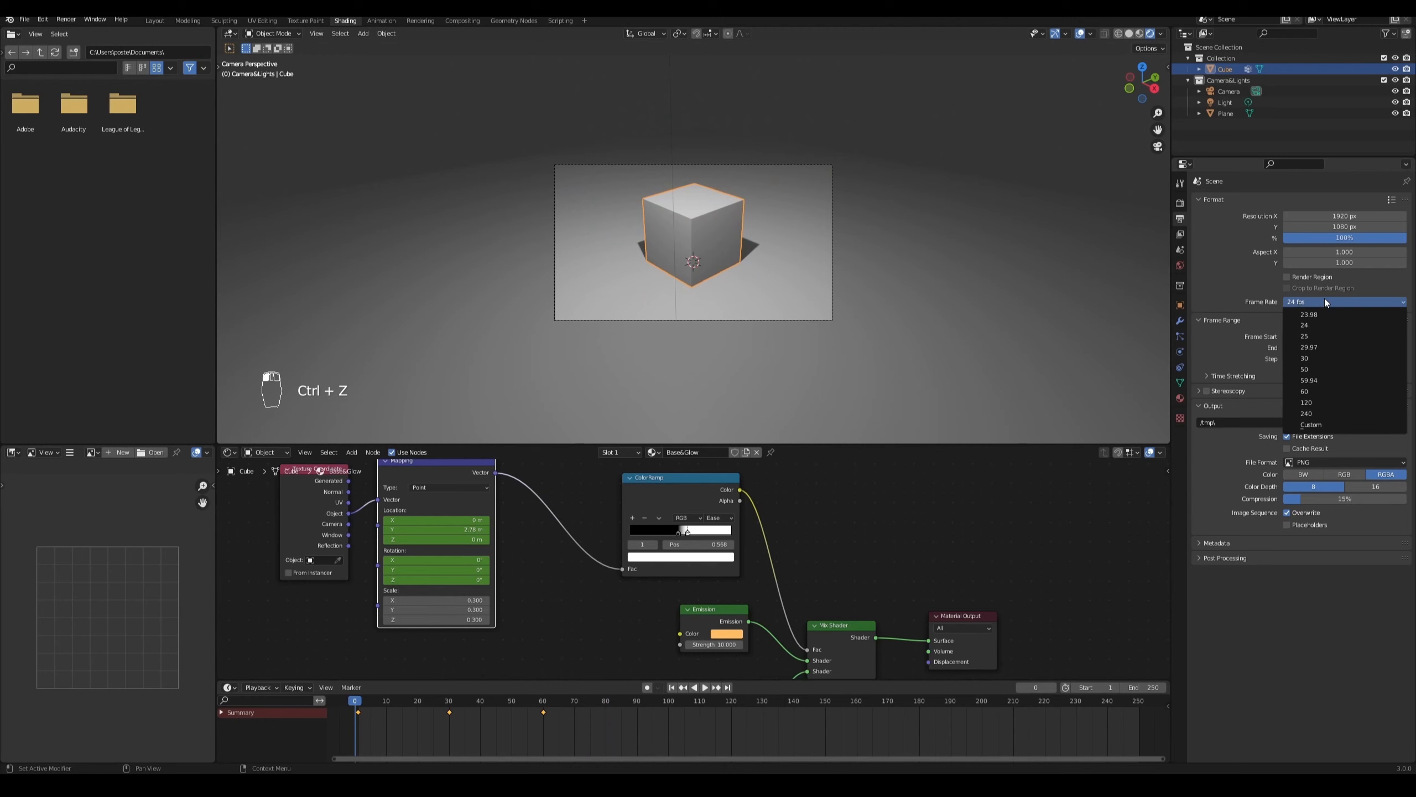
pyautogui.click(1306, 359)
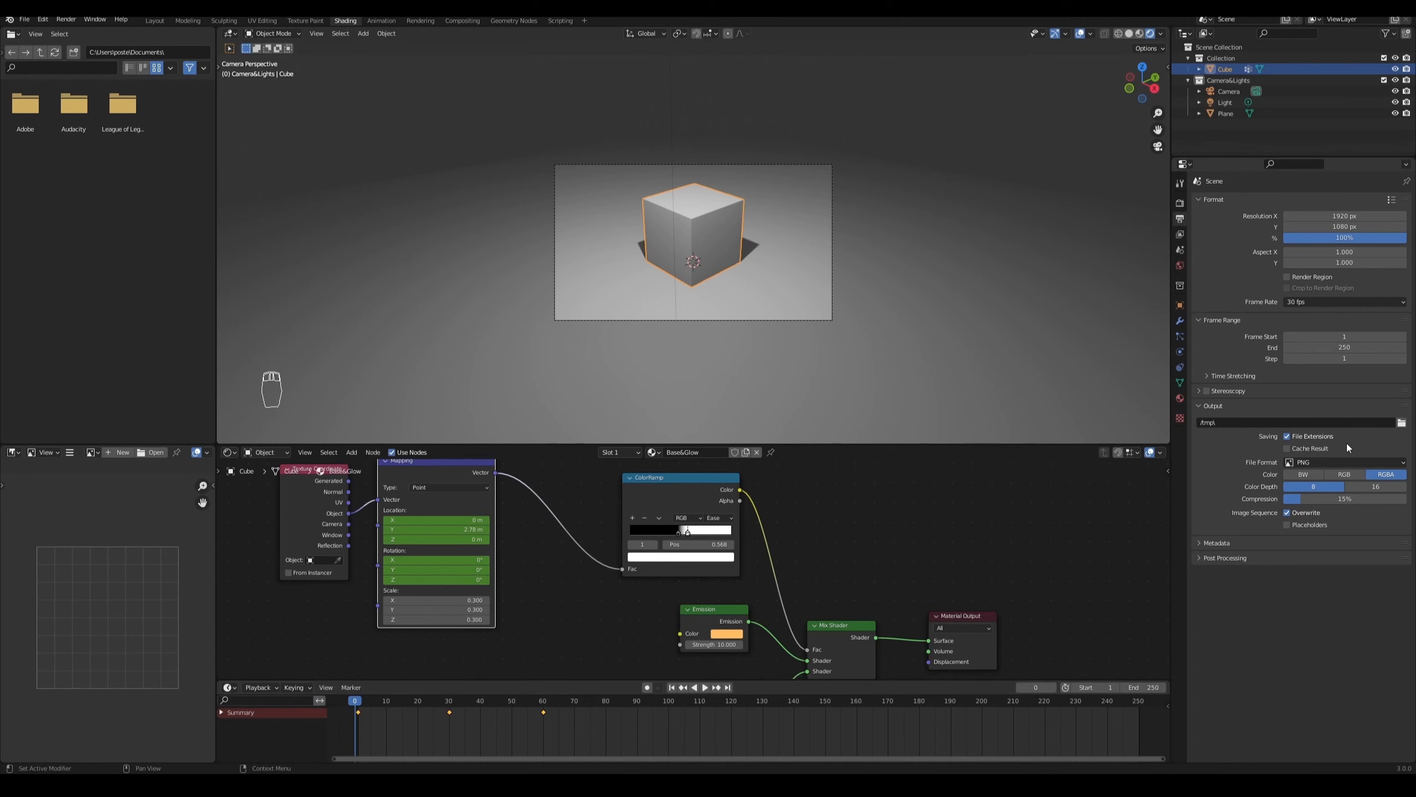
# Step: Try FFmpeg Video as the output file format, examine its Encoding settings, and set the format back to PNG
pyautogui.click(1312, 463)
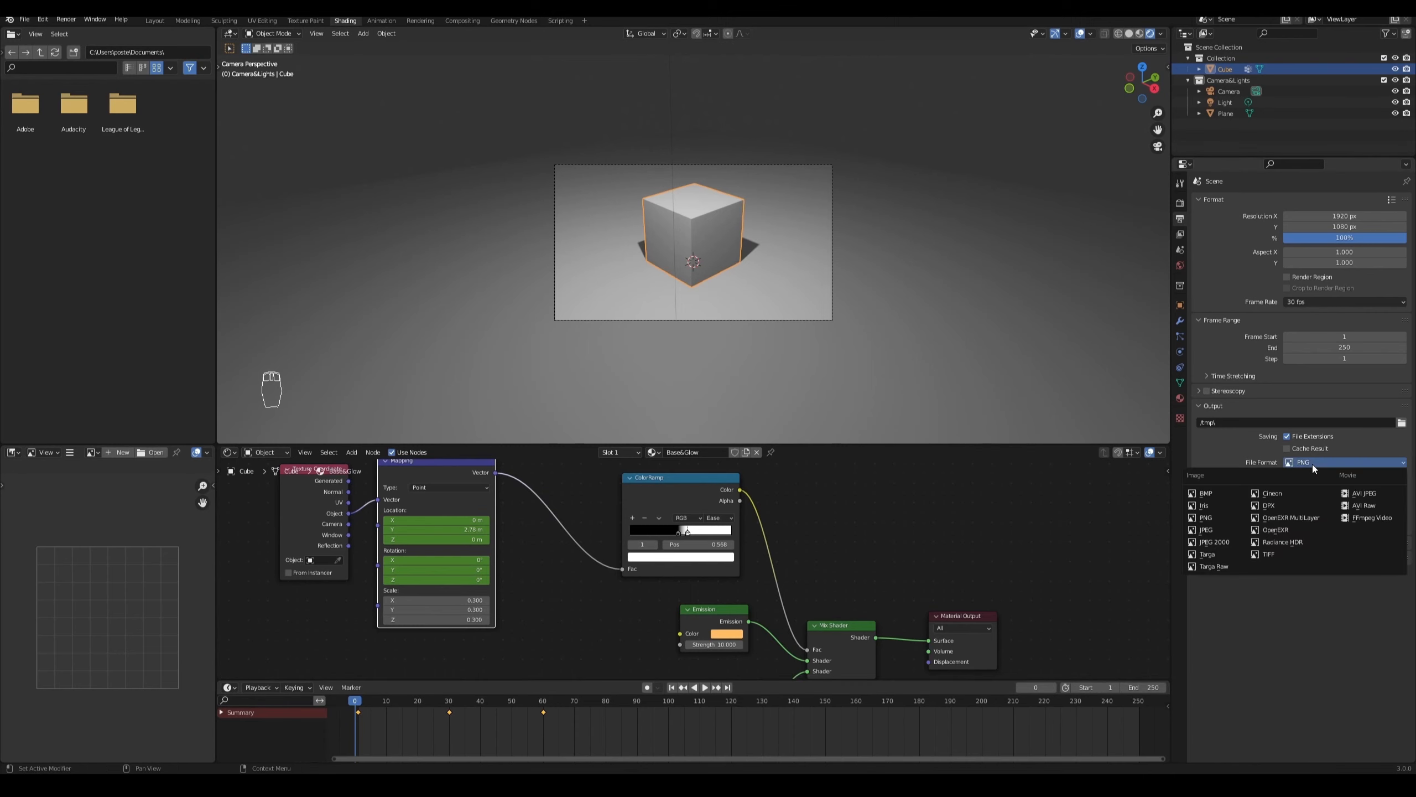
pyautogui.click(1359, 518)
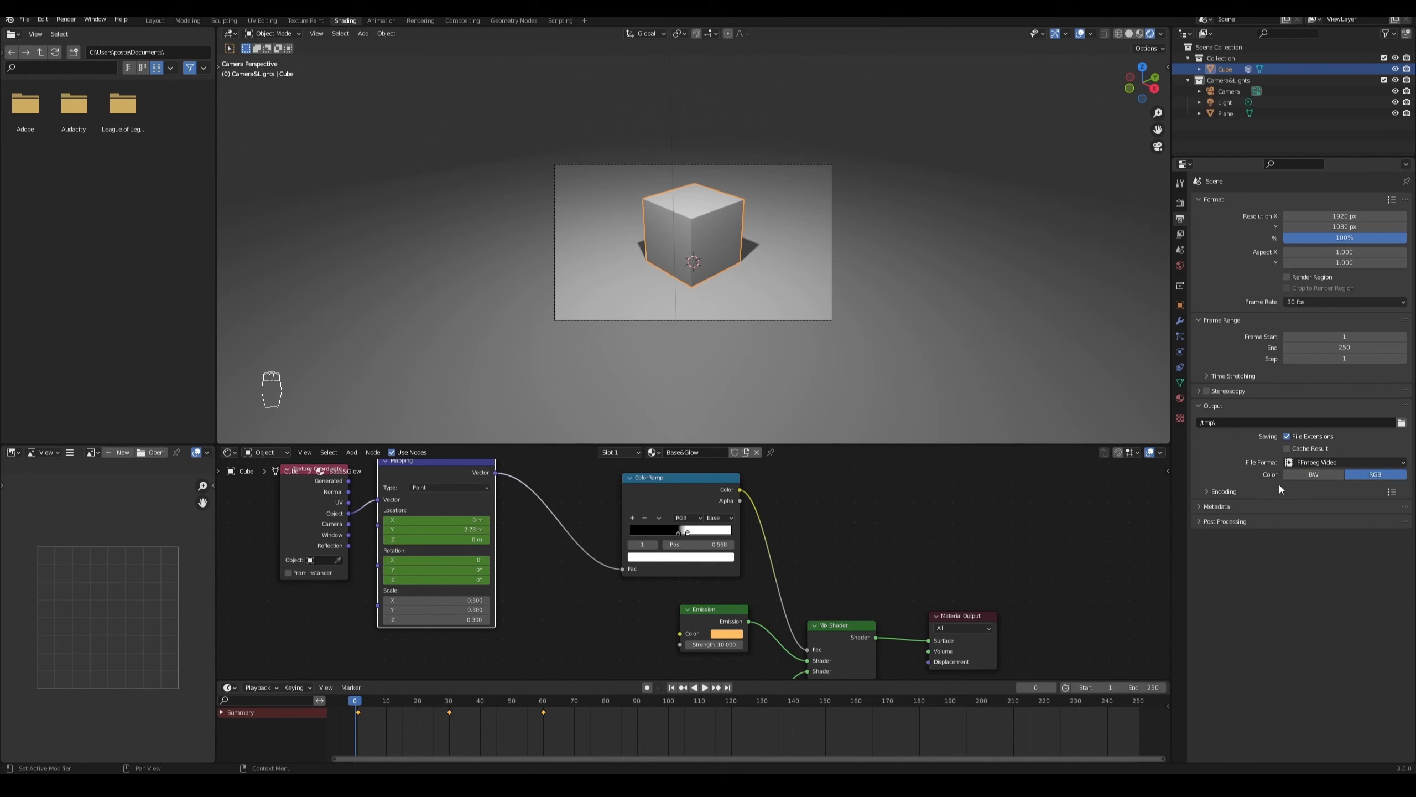
pyautogui.click(1206, 491)
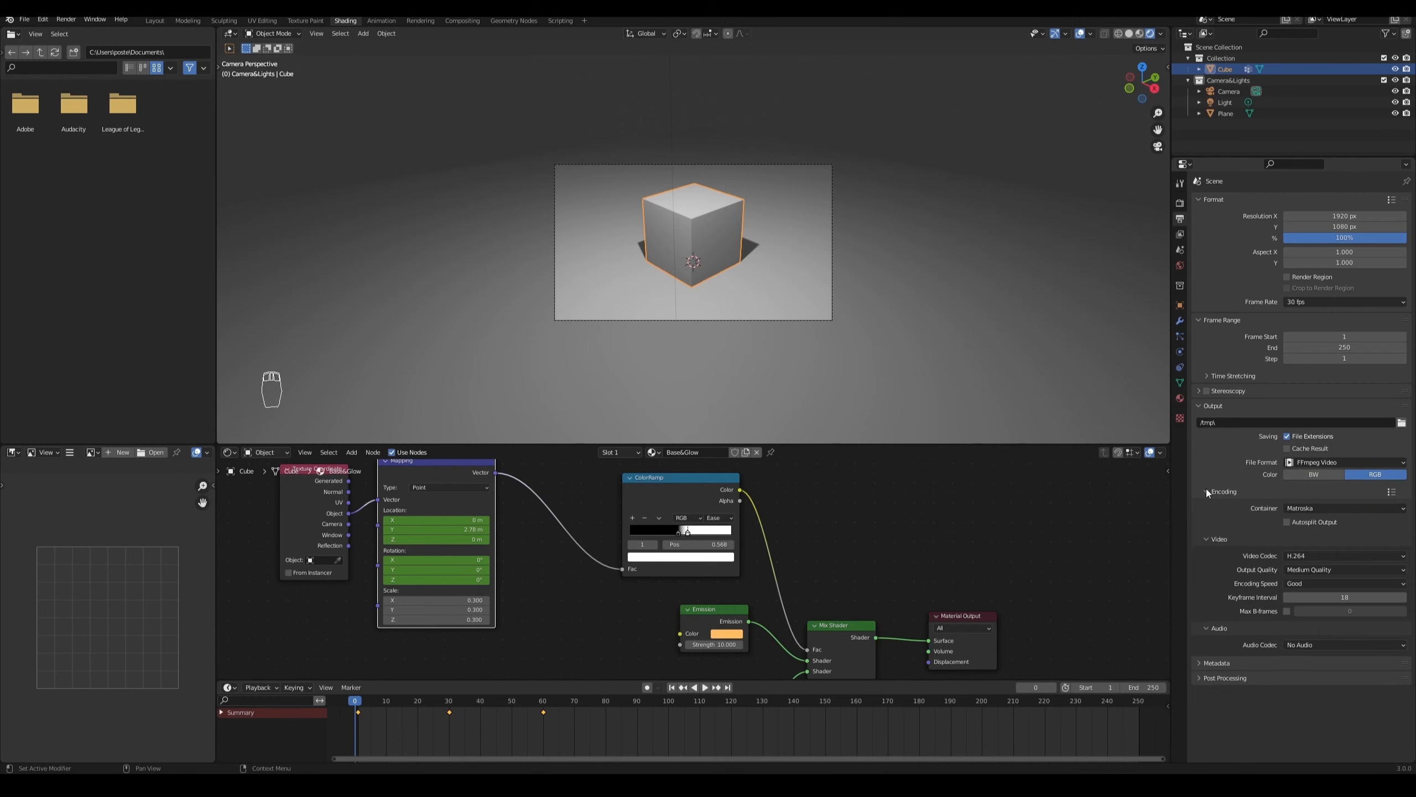
pyautogui.click(1206, 491)
pyautogui.click(1372, 463)
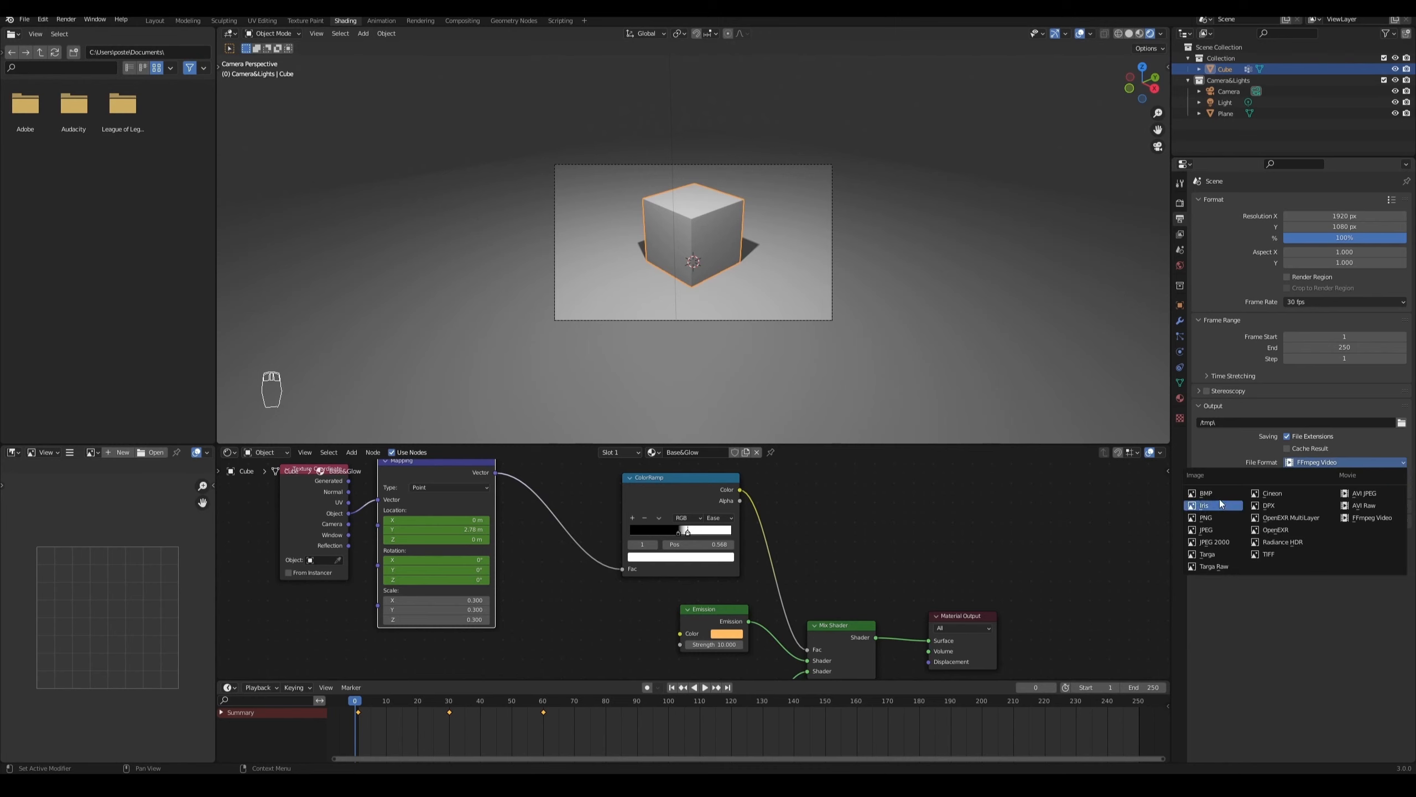
pyautogui.click(1215, 516)
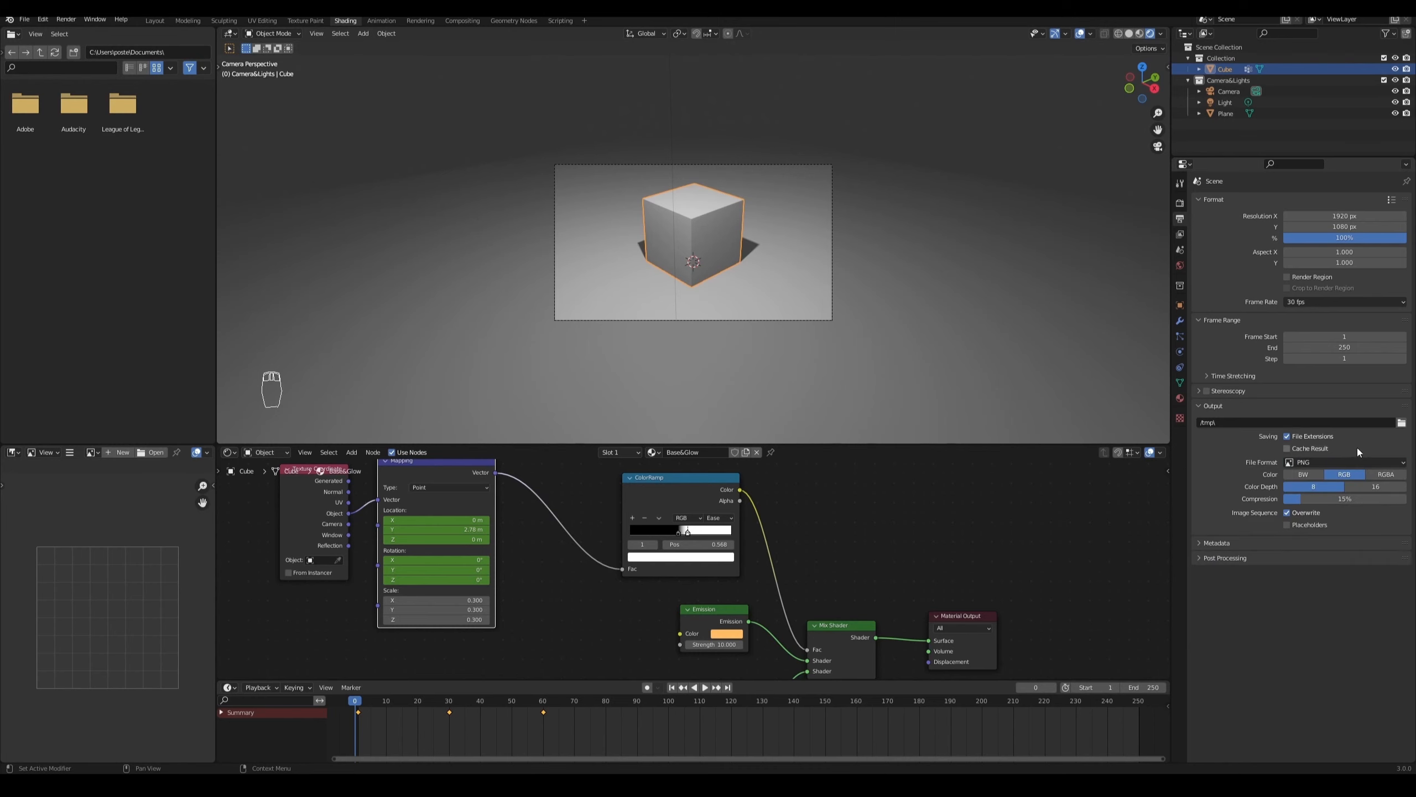
# Step: Set the render output path to the output folder inside the MaterialTransition project folder
pyautogui.click(1402, 422)
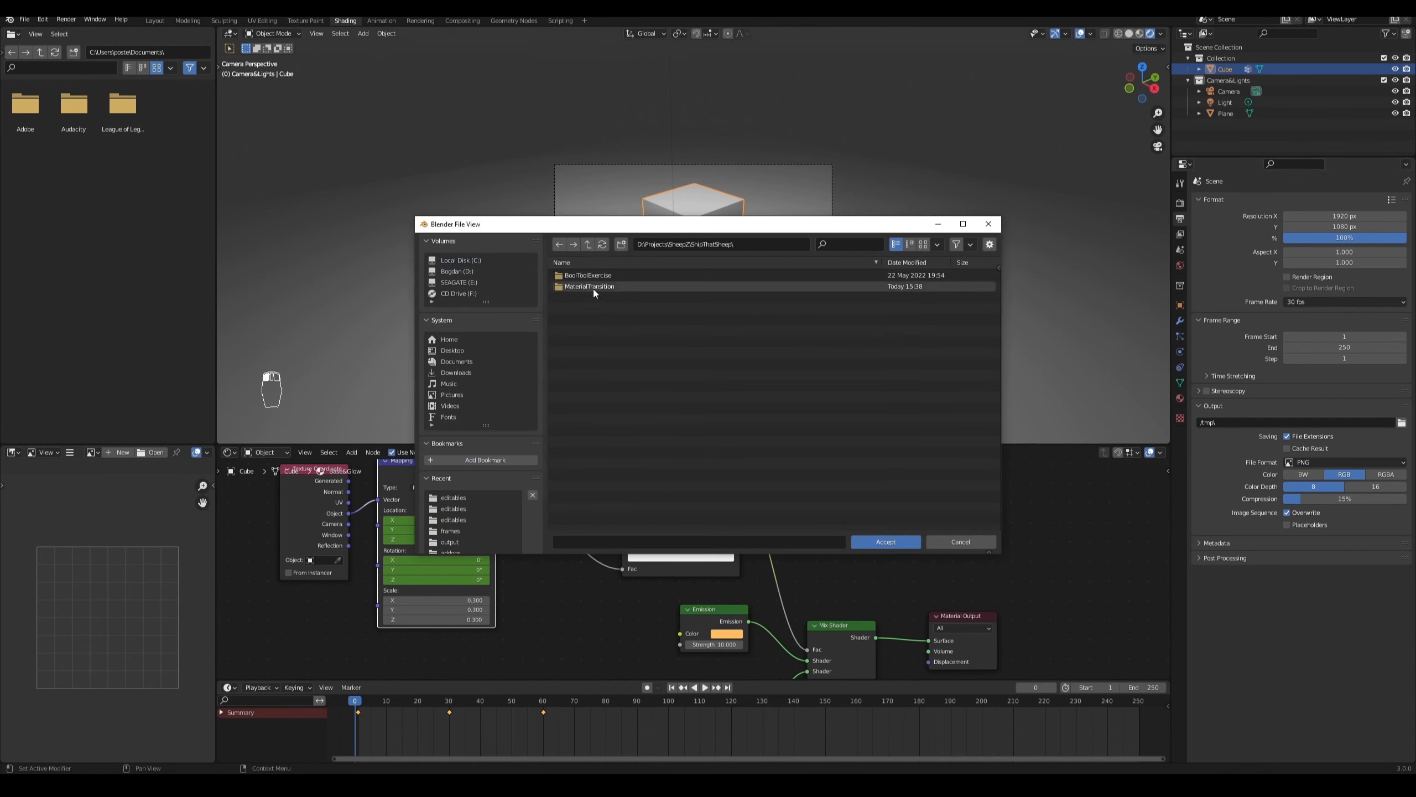
pyautogui.doubleClick(593, 287)
pyautogui.doubleClick(578, 298)
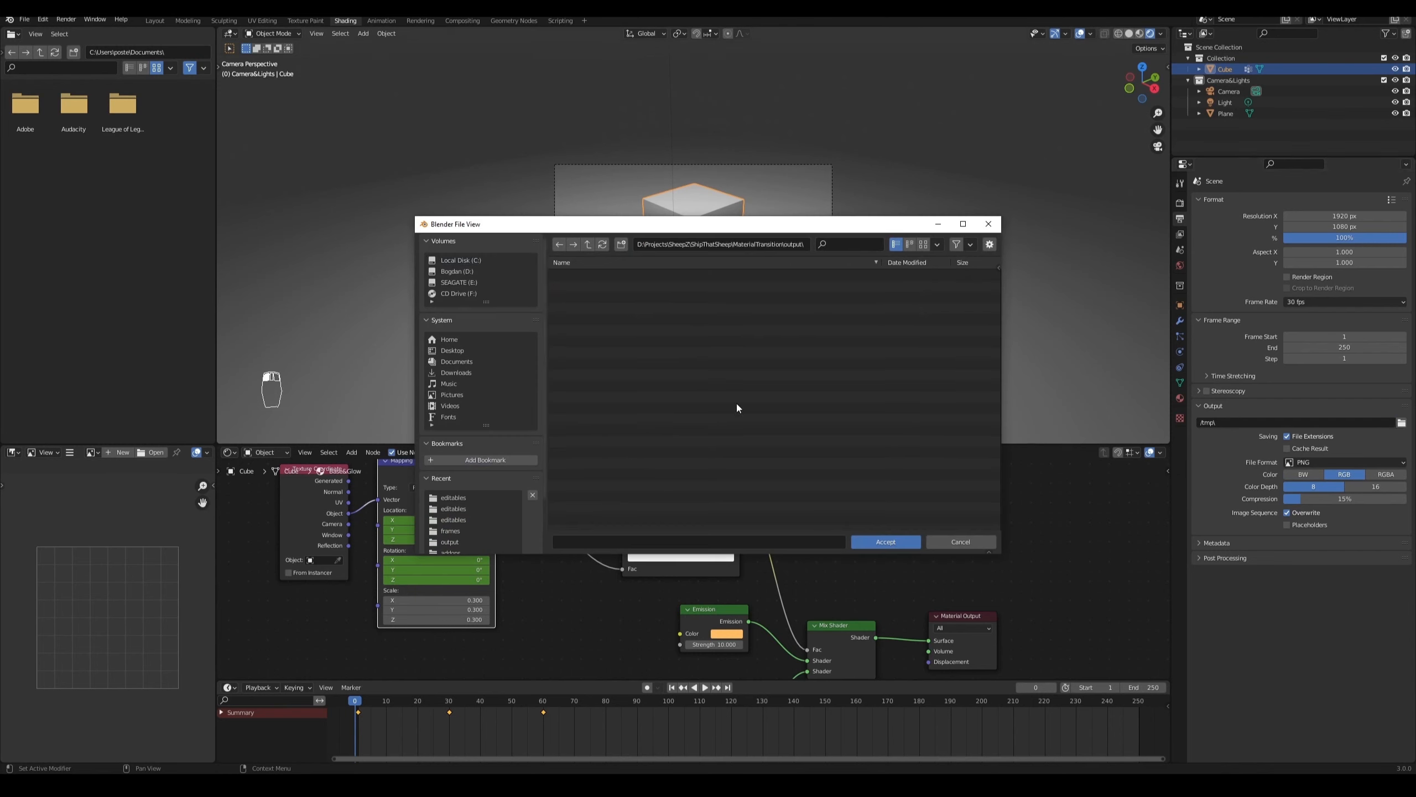
pyautogui.click(885, 542)
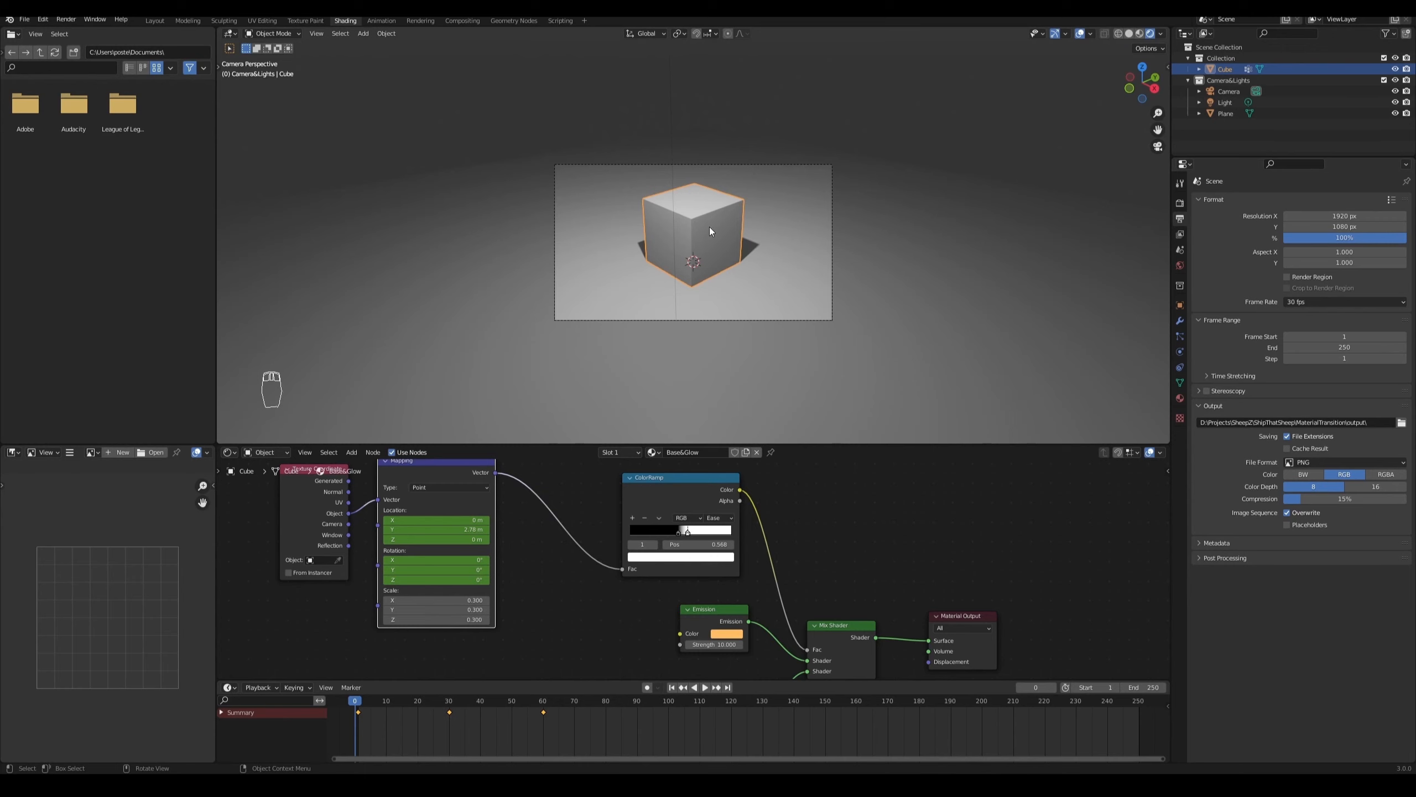
# Step: Save the project as MaterialTransition.blend in the editables folder of the MaterialTransition project
pyautogui.scroll(3, 709, 227)
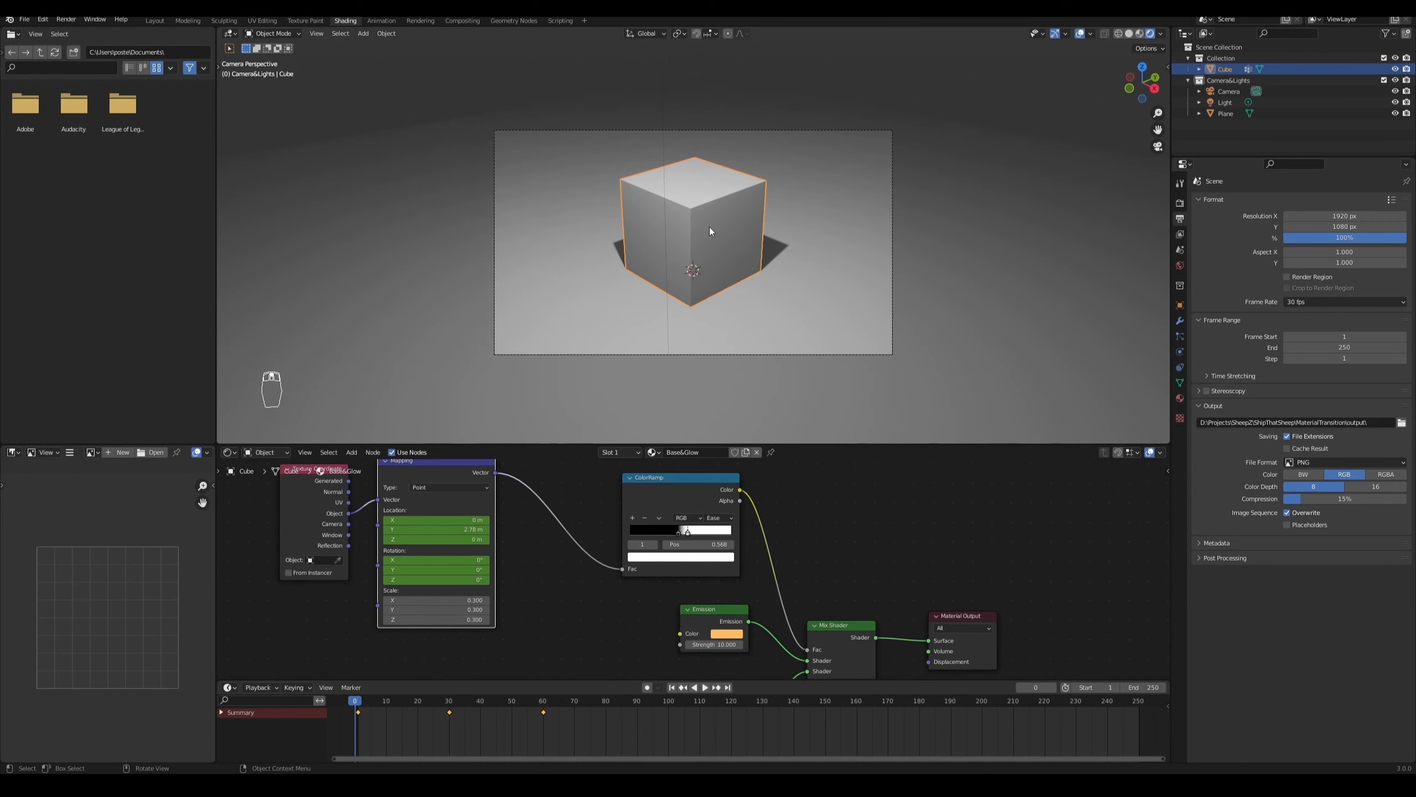
pyautogui.hotkey('ctrl', 's')
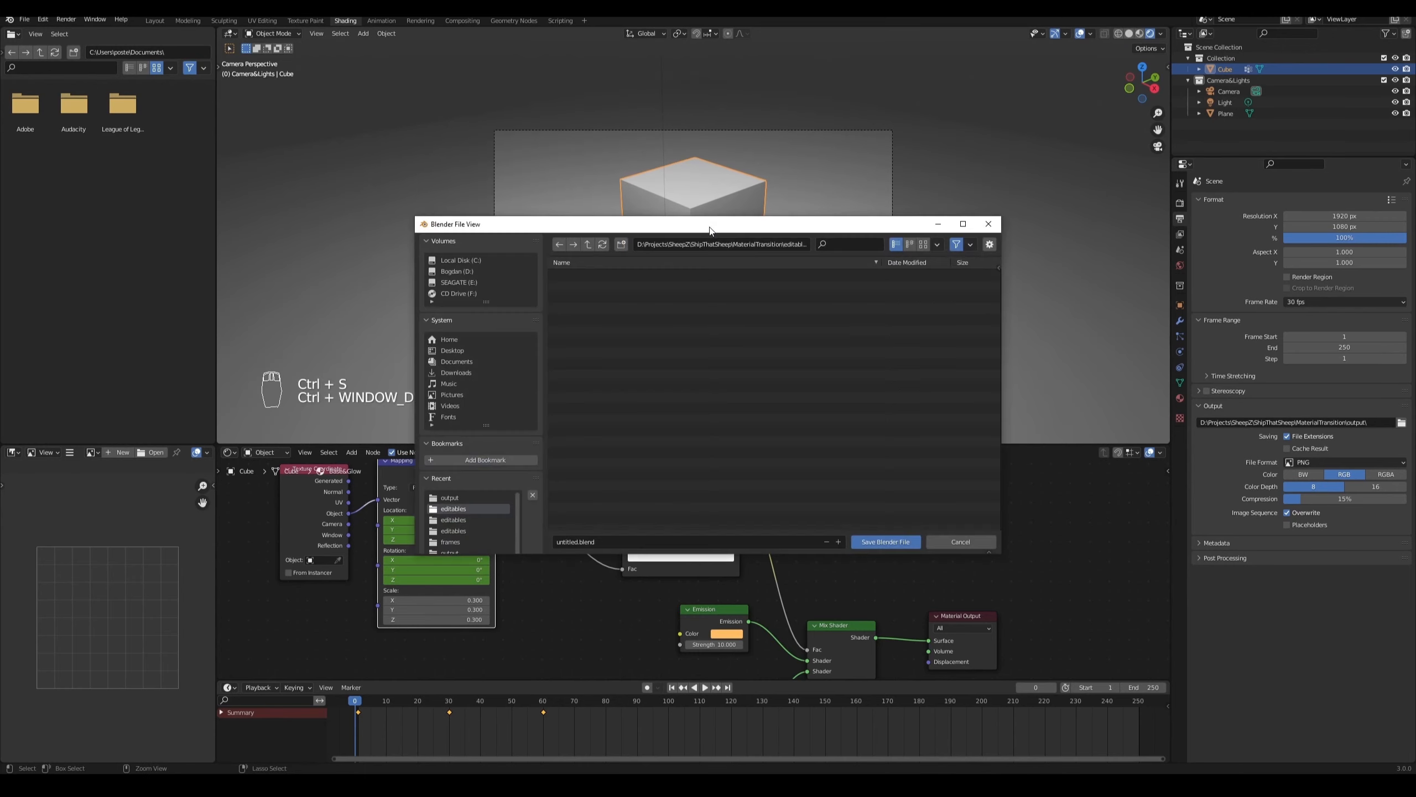
pyautogui.click(590, 246)
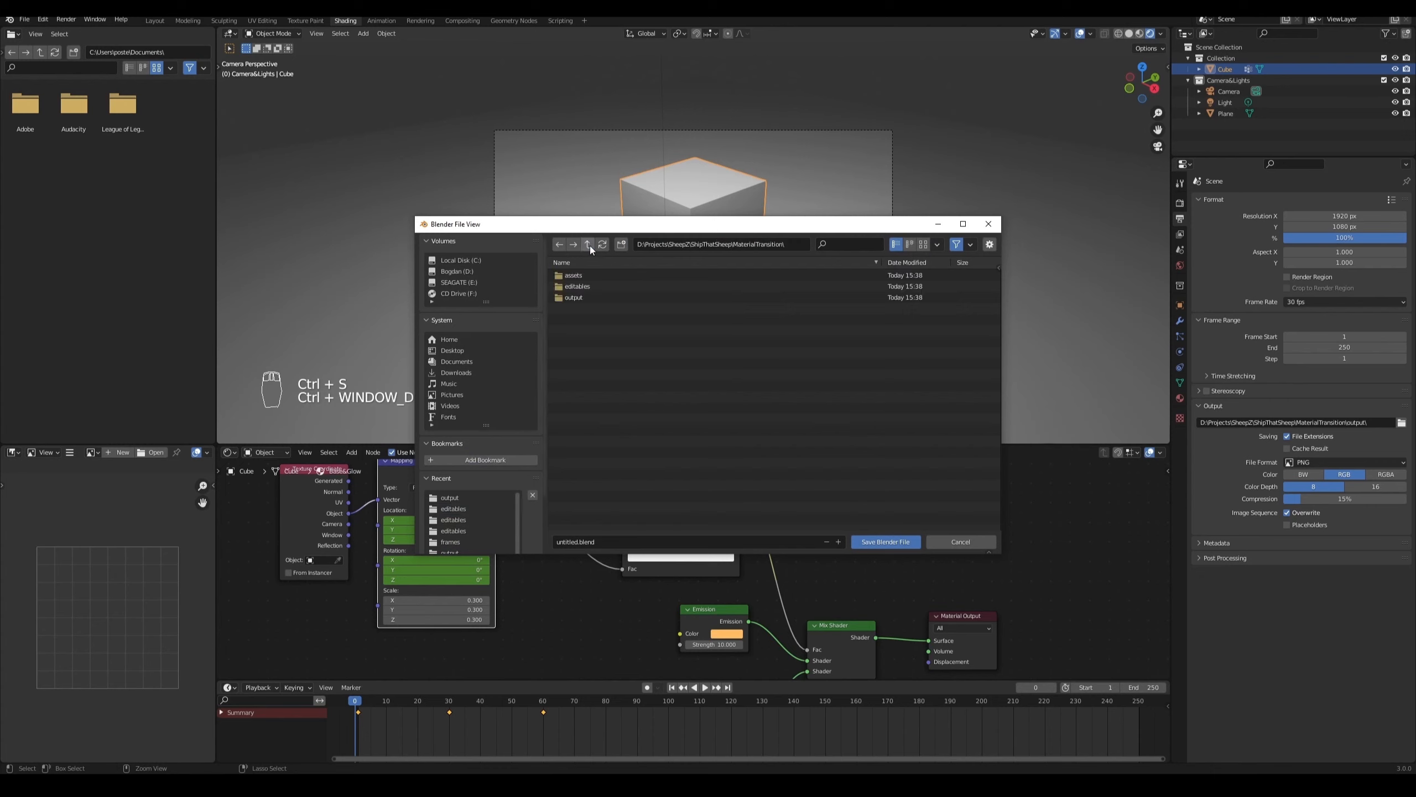
pyautogui.doubleClick(571, 286)
pyautogui.click(613, 541)
pyautogui.write('Mate')
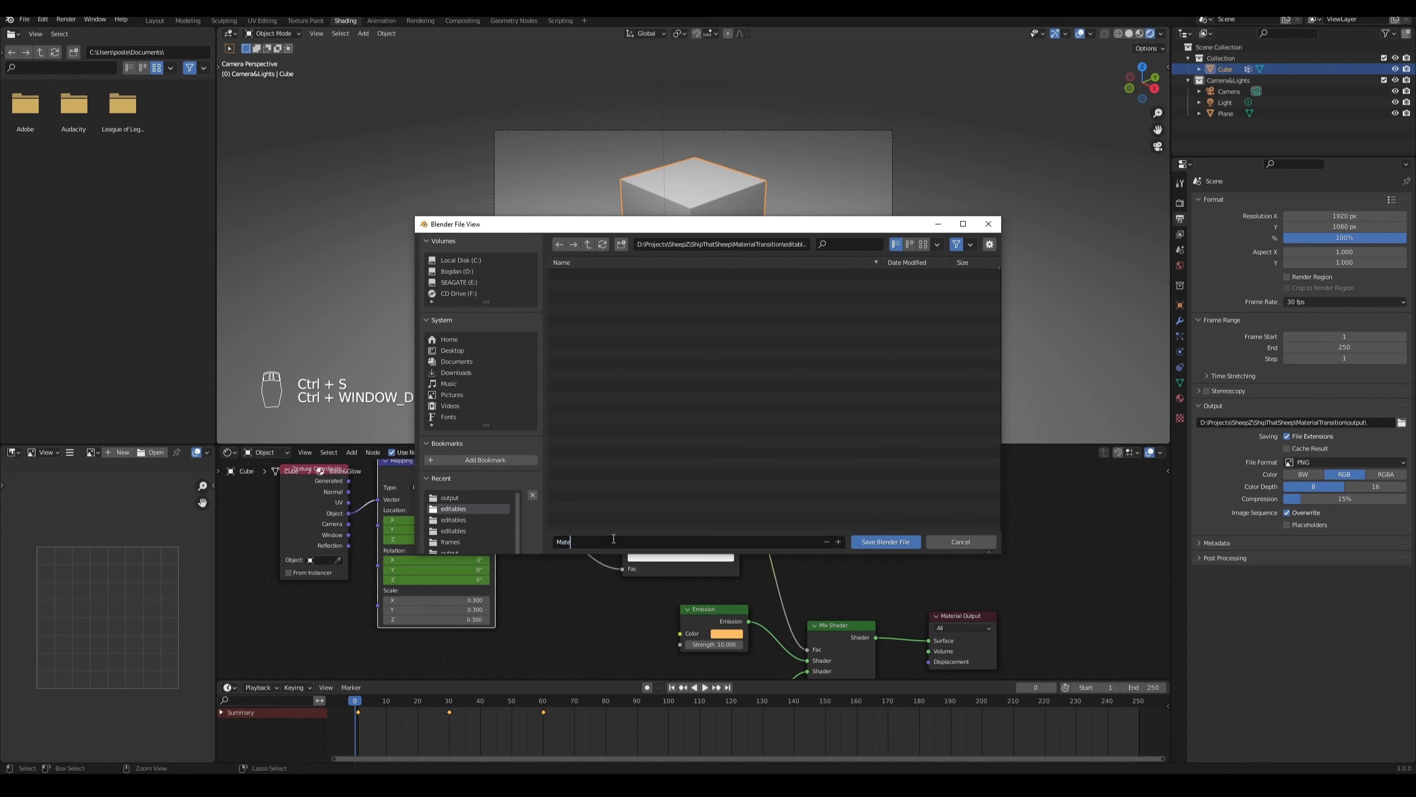
pyautogui.write('rialTransition.blend')
pyautogui.click(886, 541)
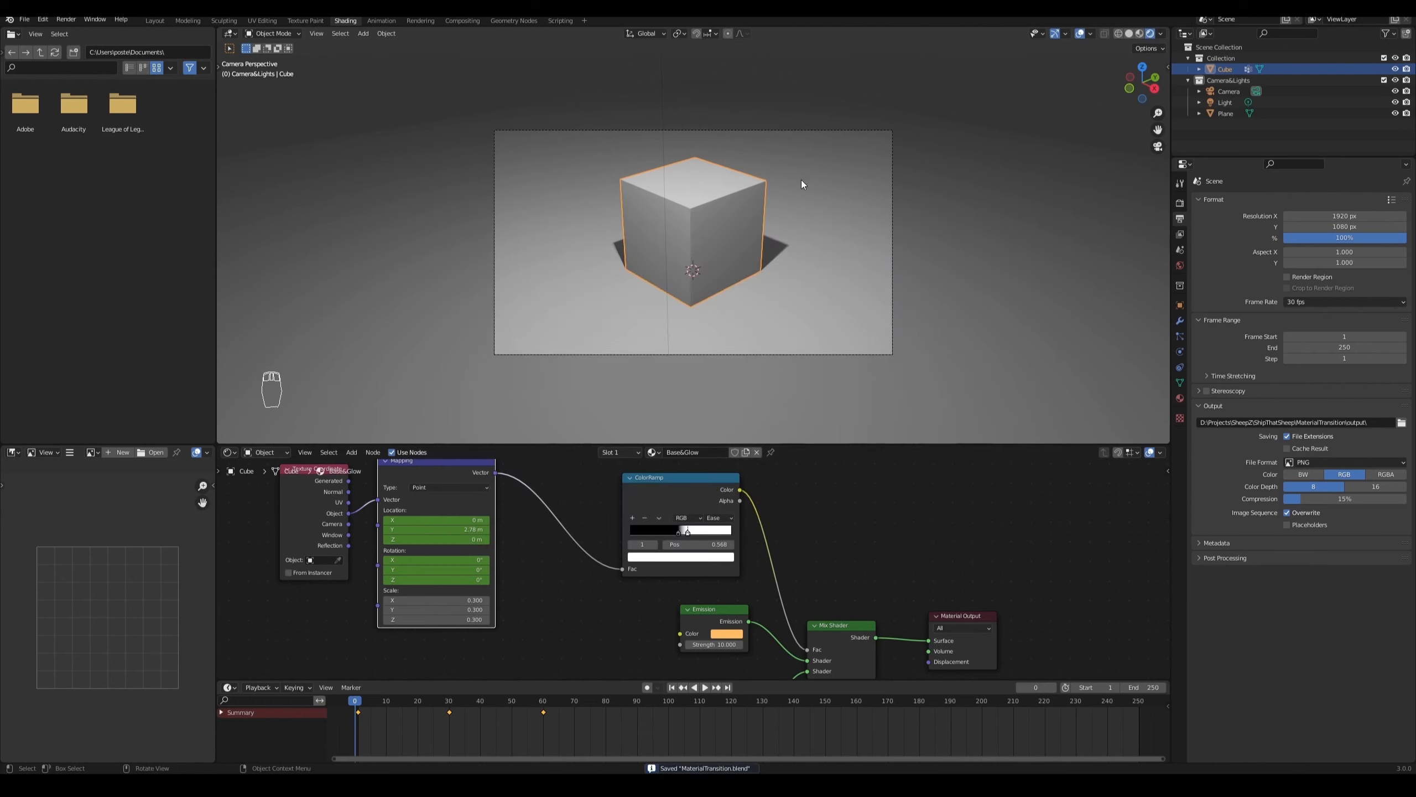
# Step: Set the end frame of the frame range to 60 and render the full animation, closing the render window when finished
pyautogui.click(1321, 347)
pyautogui.write('60')
pyautogui.press('Return')
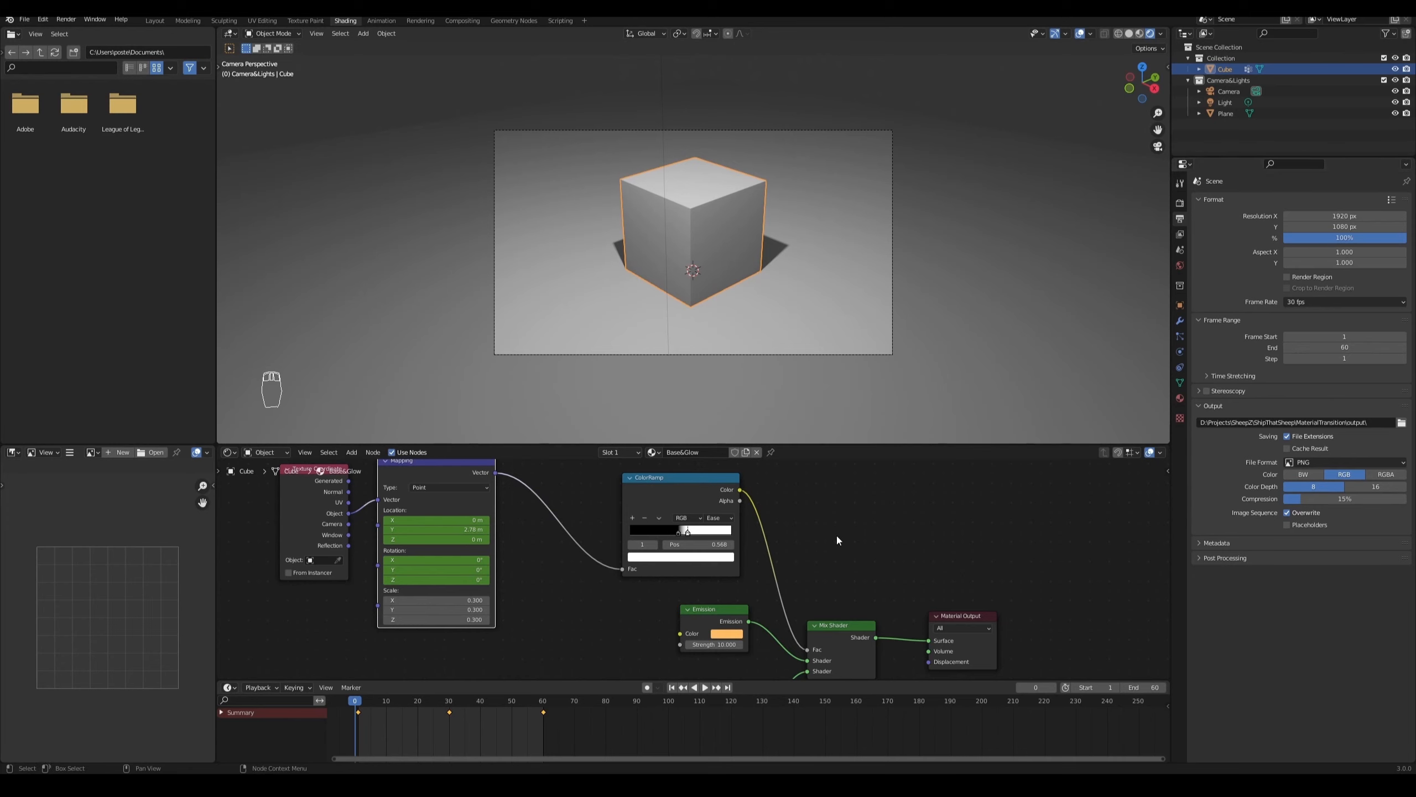
pyautogui.hotkey('ctrl', 'F12')
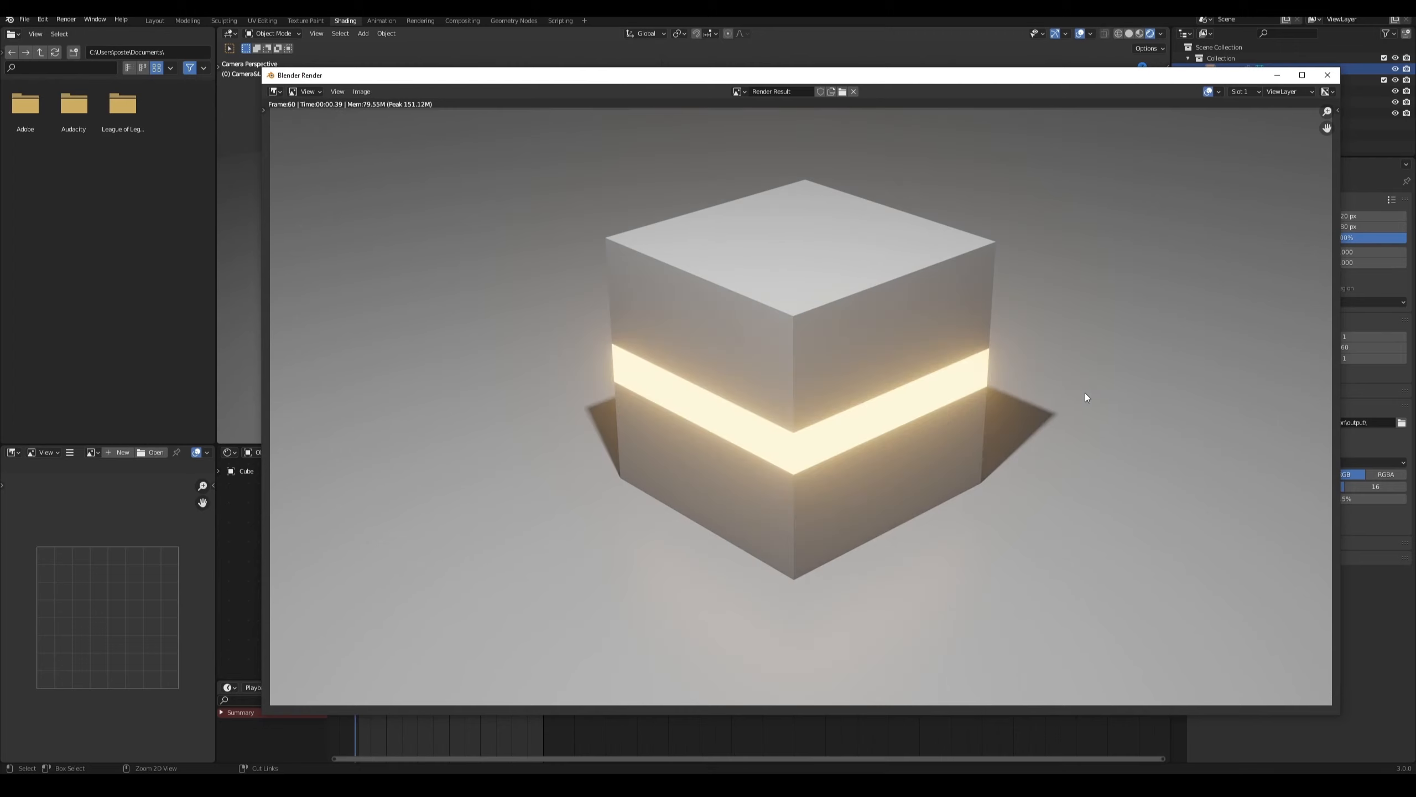
pyautogui.click(1329, 74)
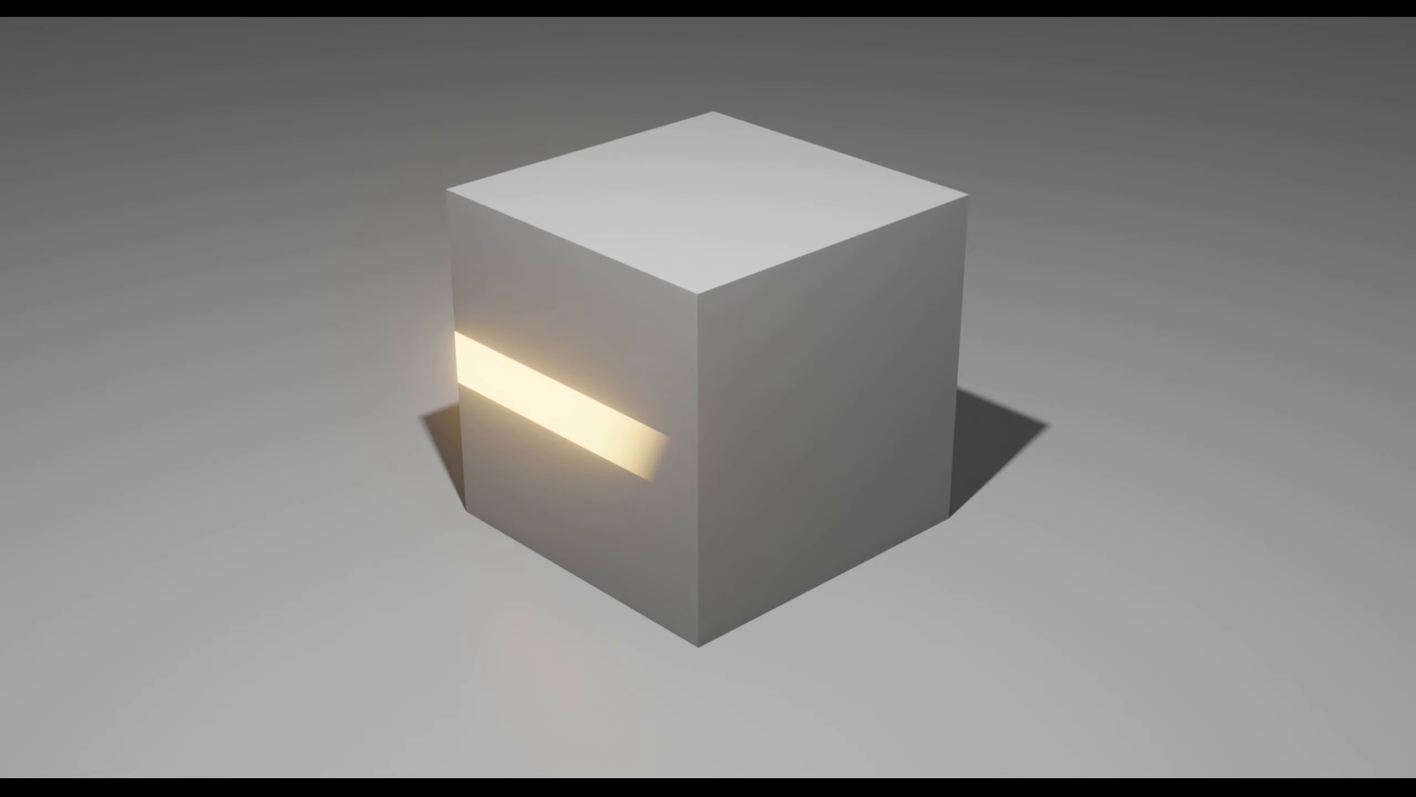